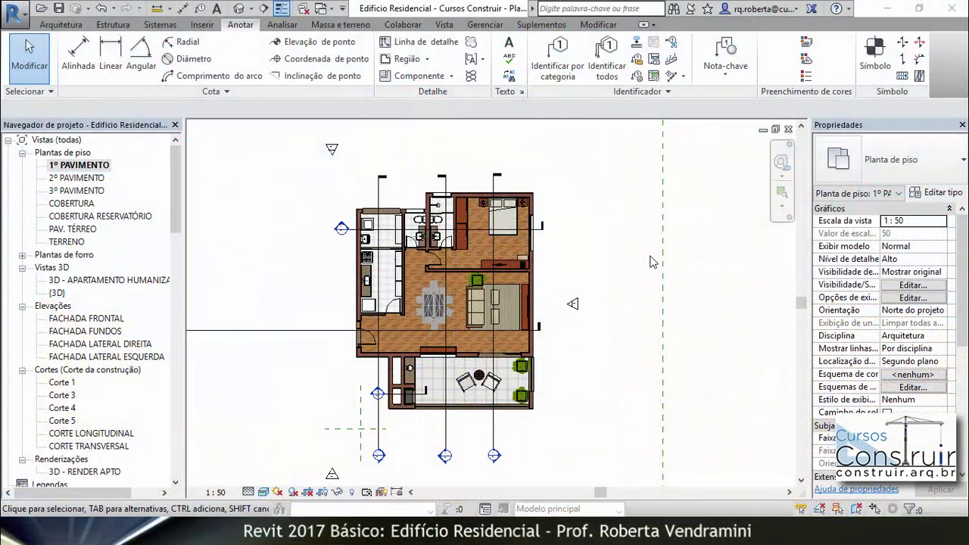
Step: Hide the Cortes annotation category in the 1º PAVIMENTO plan's Visibility/Graphics (VG) settings
scroll(453, 303, "up", 2)
scroll(440, 304, "up", 3)
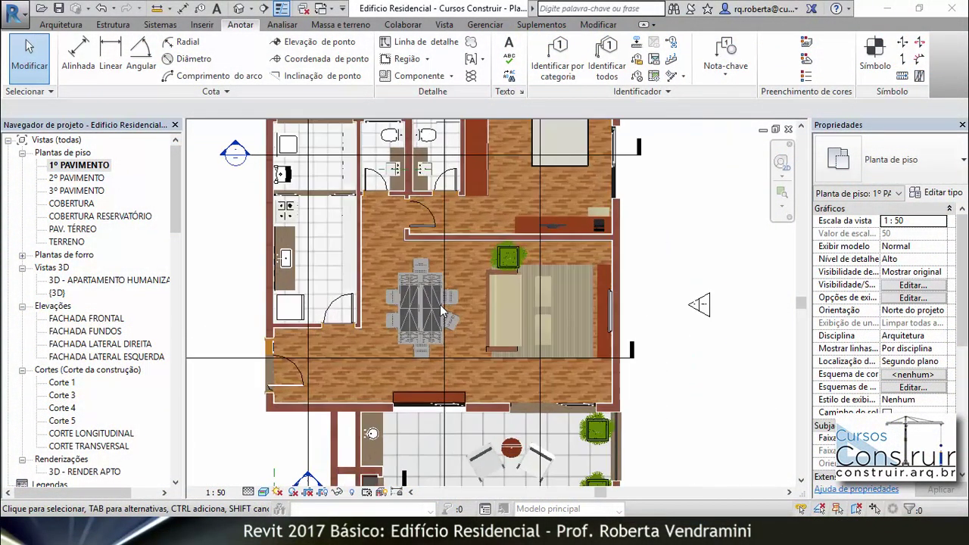
scroll(437, 311, "up", 3)
scroll(435, 313, "up", 2)
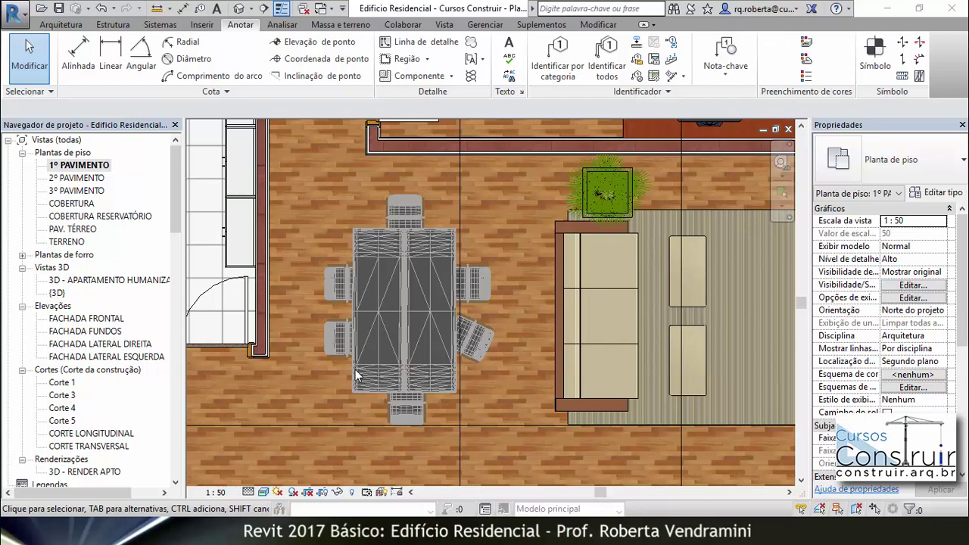
scroll(425, 296, "up", 1)
scroll(424, 294, "up", 2)
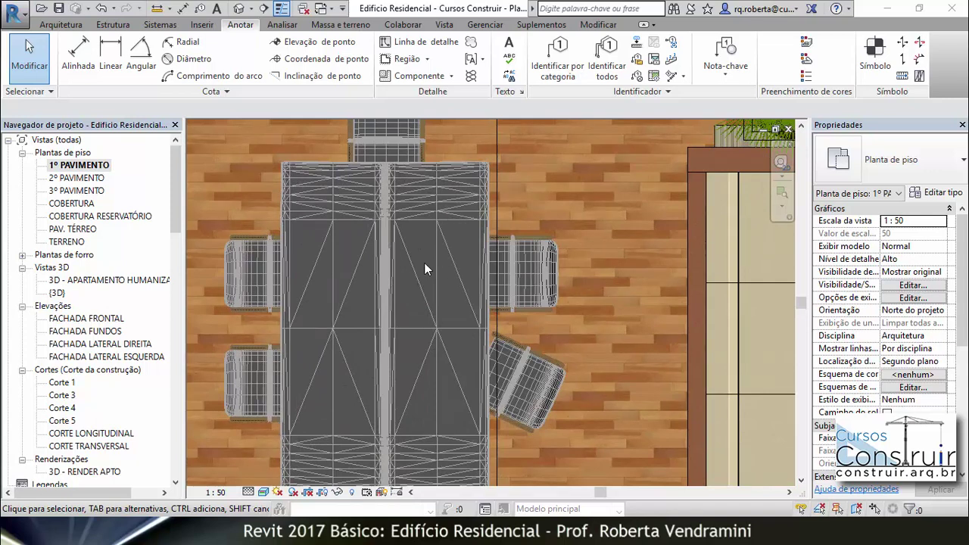
scroll(424, 262, "down", 2)
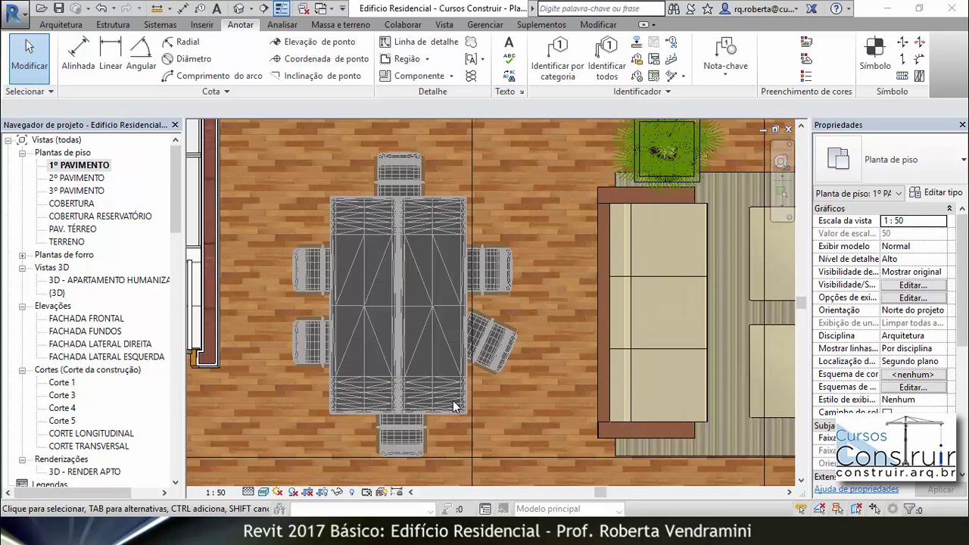
scroll(425, 342, "down", 2)
scroll(425, 342, "down", 2)
scroll(473, 327, "down", 2)
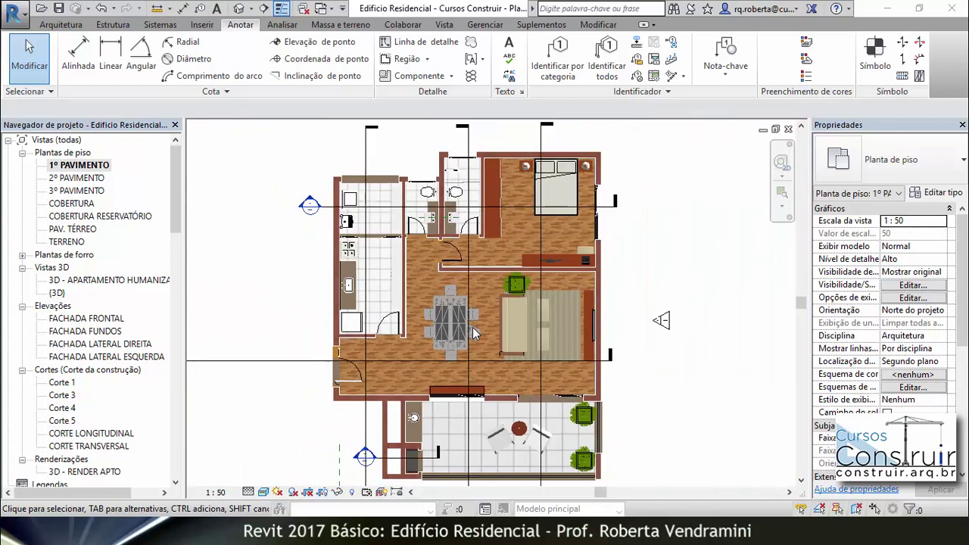
scroll(473, 327, "down", 2)
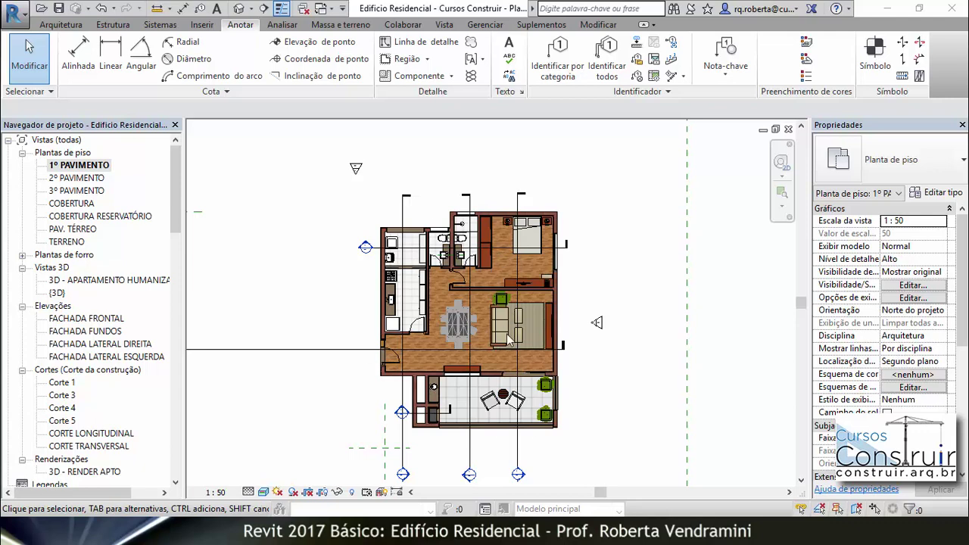
scroll(664, 340, "up", 1)
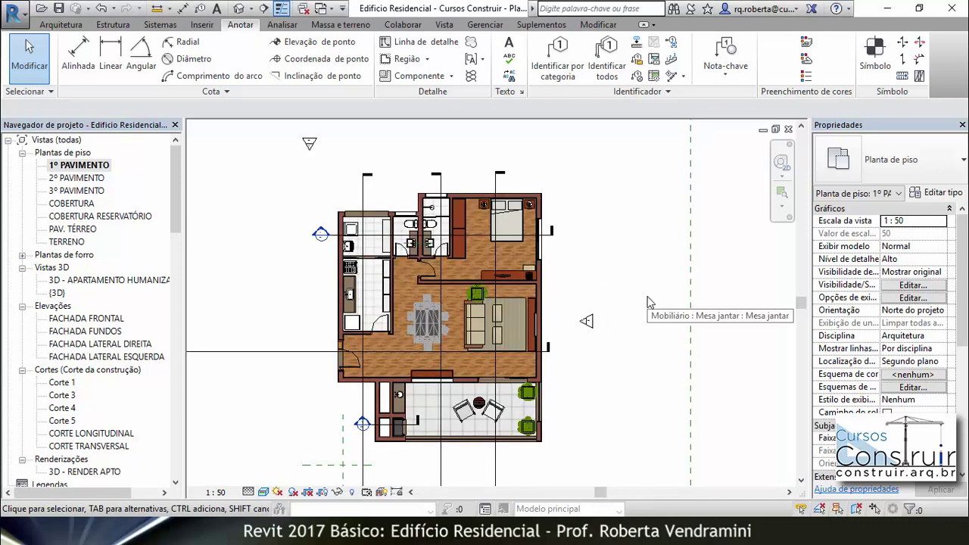
key("v")
key("g")
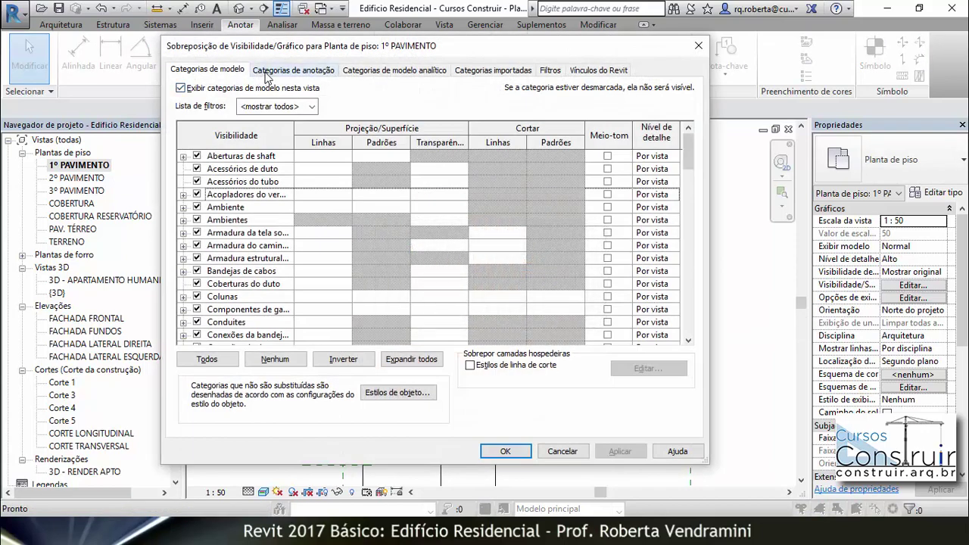
left_click(308, 70)
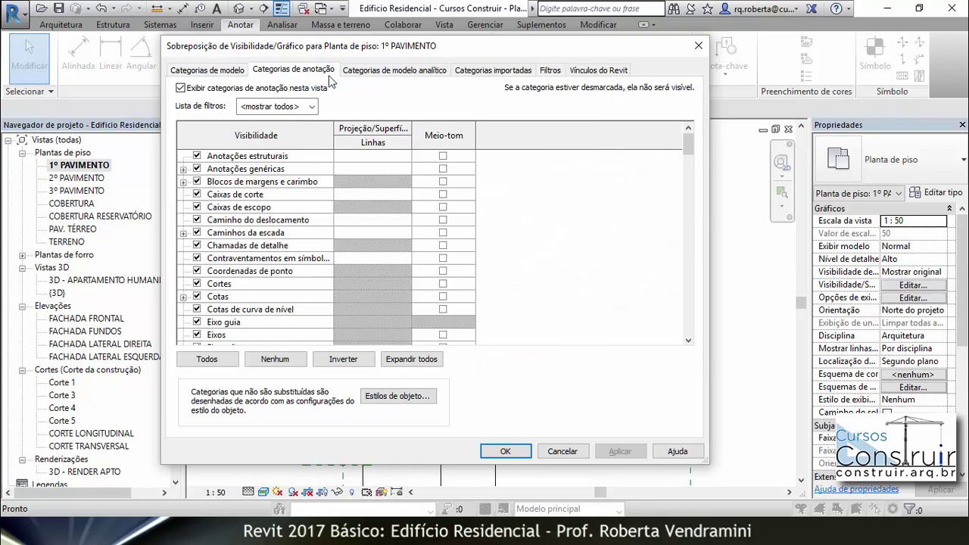
left_click(196, 284)
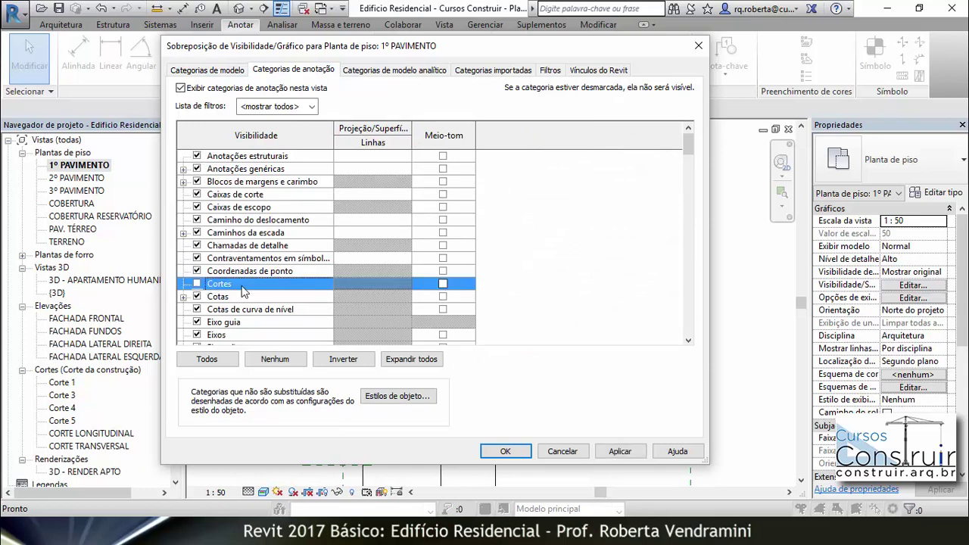
left_click(620, 451)
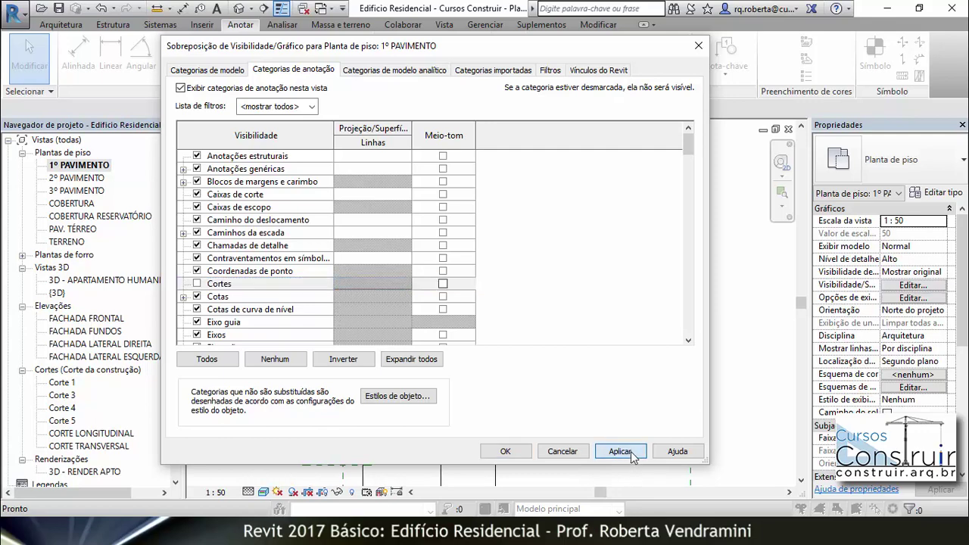
left_click(521, 451)
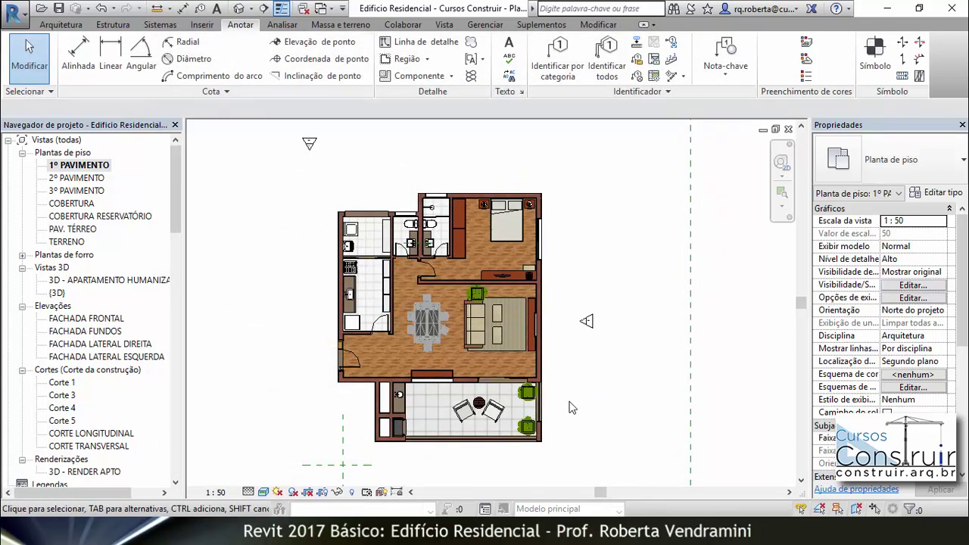
Step: Zoom in on the dining area of the 1º PAVIMENTO plan
scroll(573, 407, "up", 2)
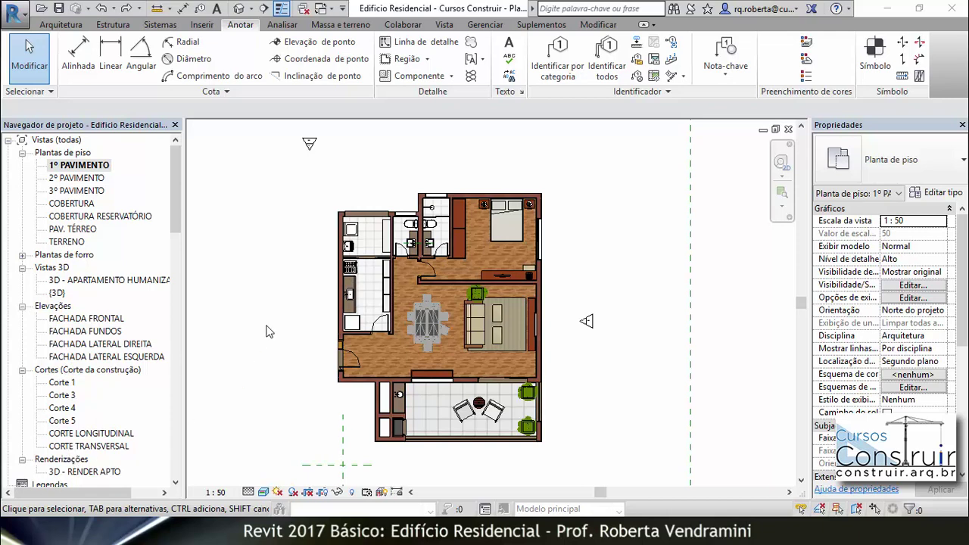
scroll(423, 359, "up", 2)
scroll(423, 359, "up", 2)
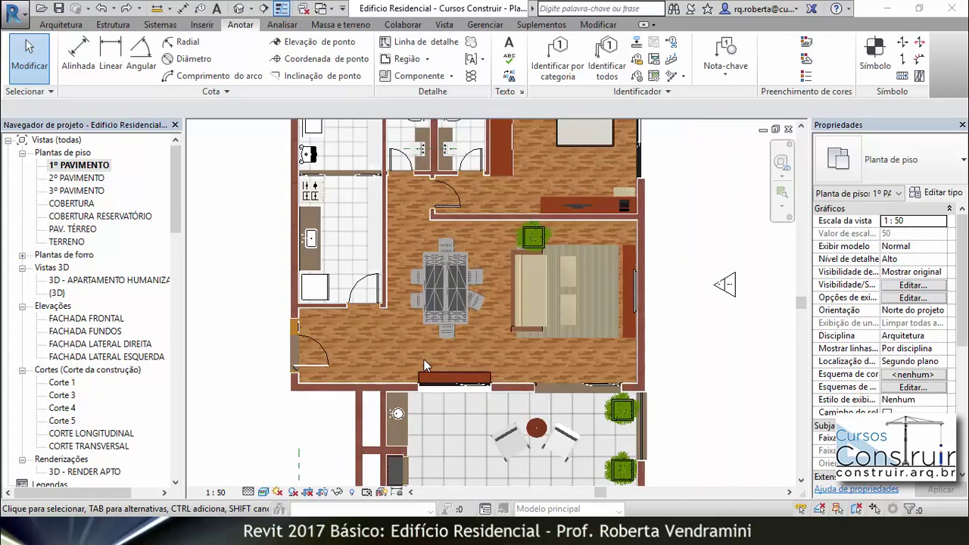
Step: Switch the plan's visual style to Linha oculta (hidden line)
left_click(263, 492)
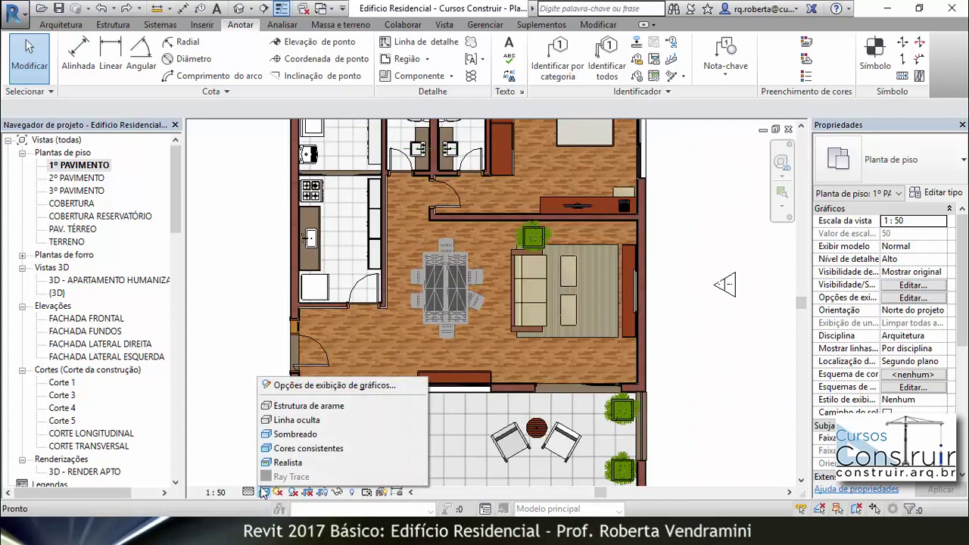
left_click(299, 420)
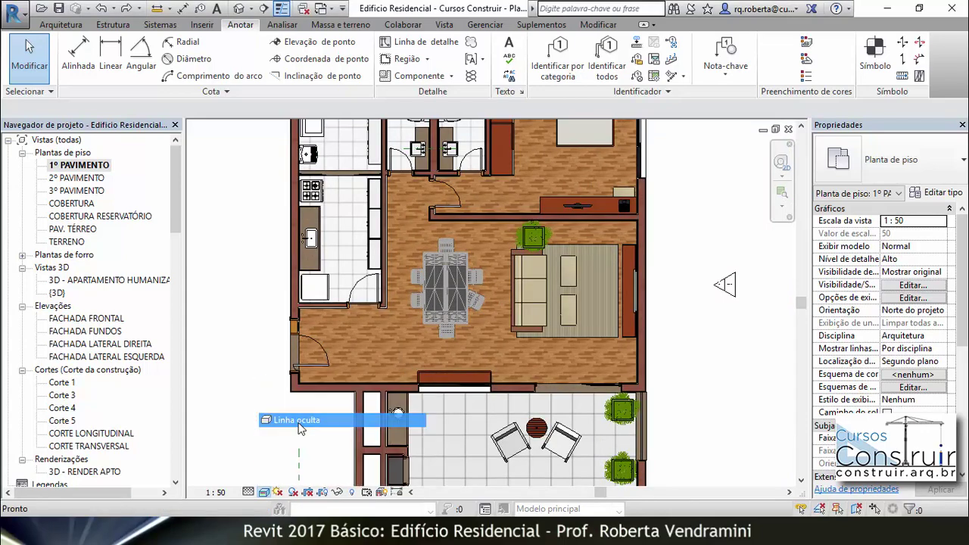
scroll(433, 303, "up", 2)
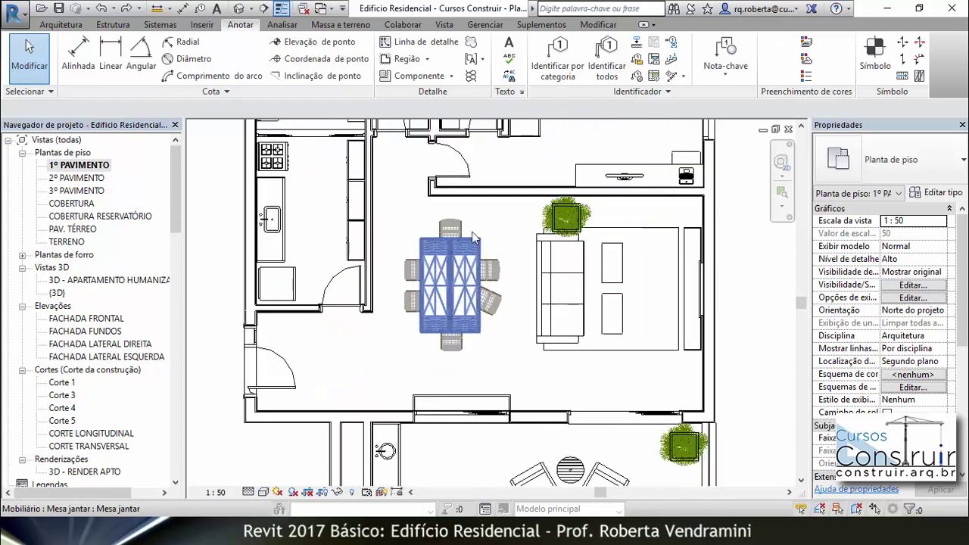
scroll(433, 303, "up", 3)
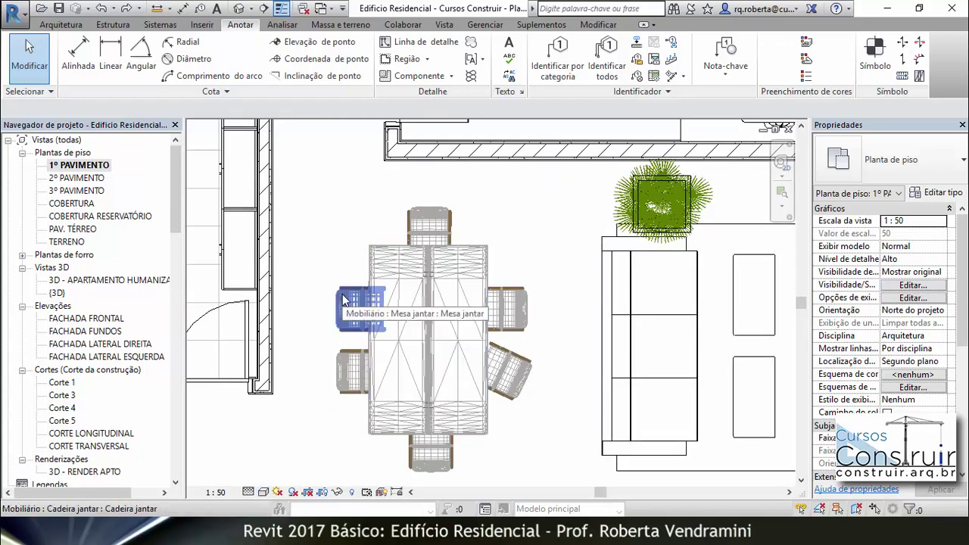
Step: Copy the dining table and its left chair to a spot left of the apartment
left_click(383, 256)
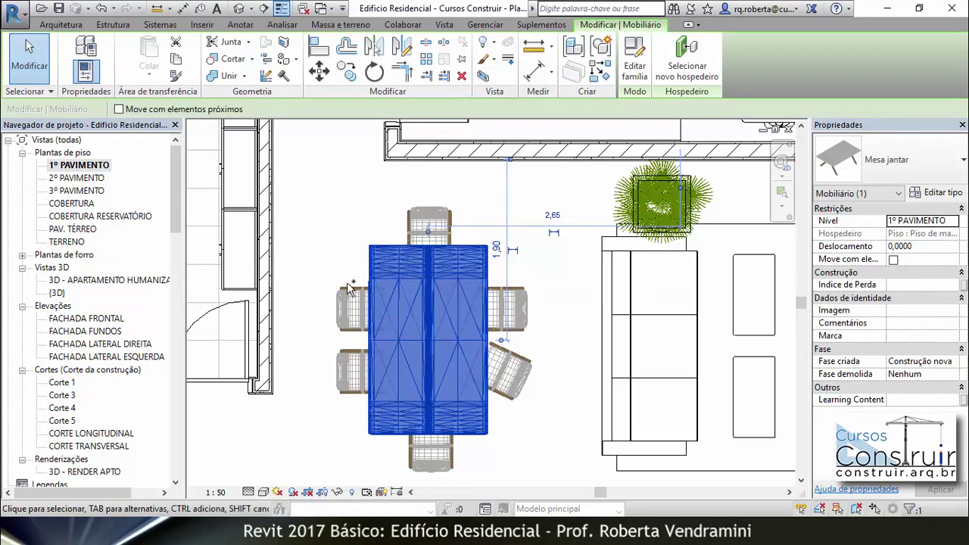
left_click(346, 296, "ctrl")
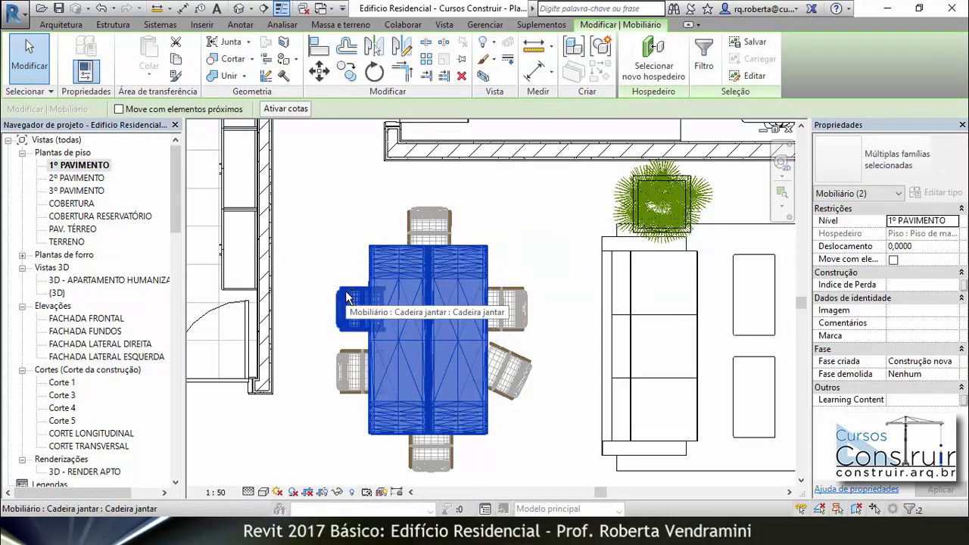
left_click(346, 73)
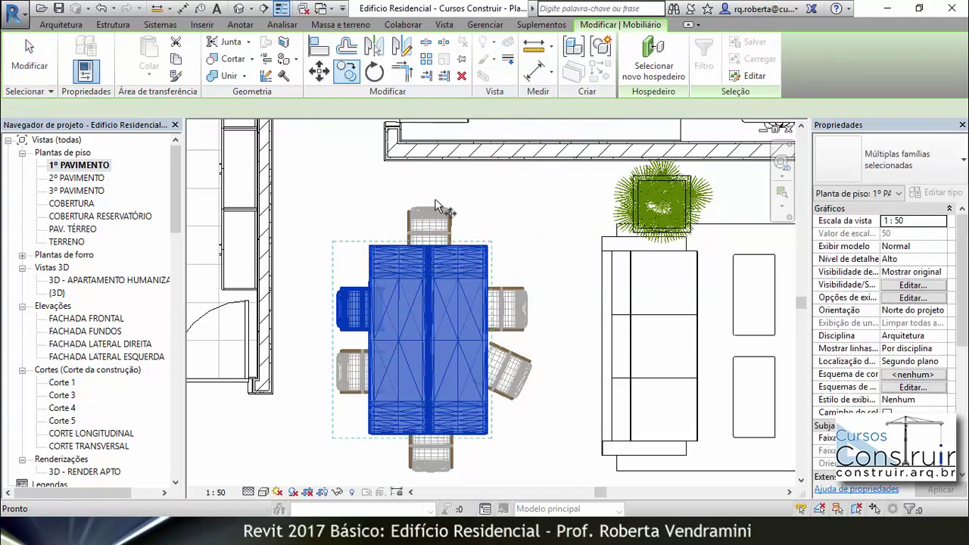
scroll(499, 241, "down", 4)
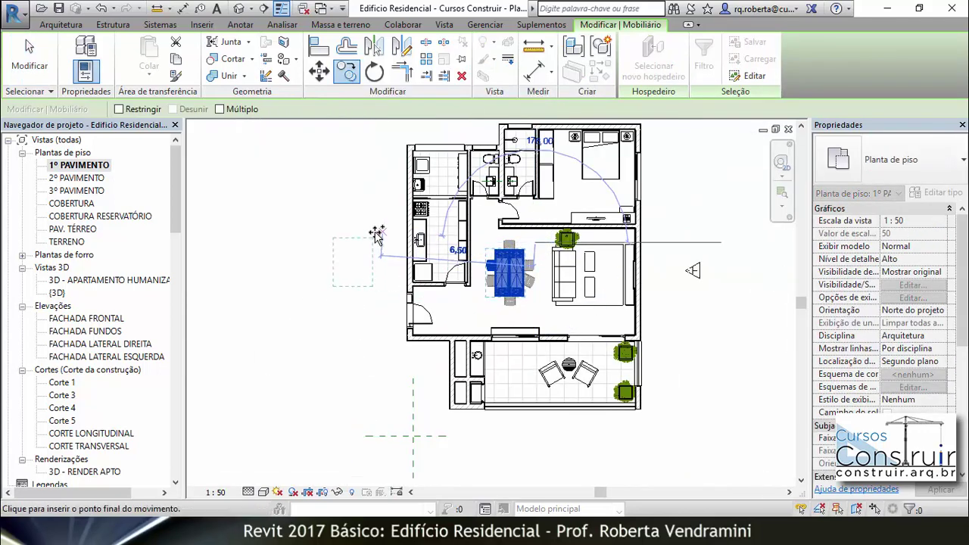
left_click(350, 250)
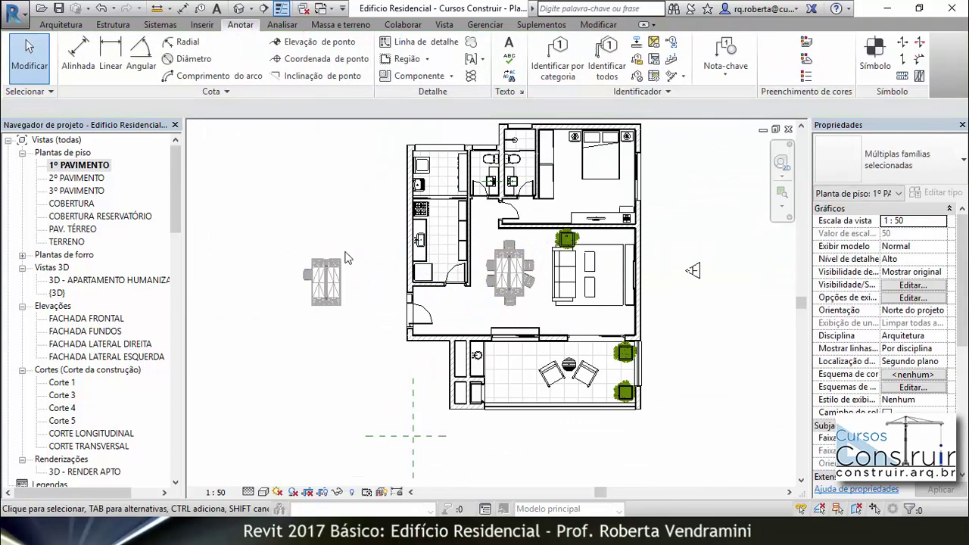
left_click(273, 291)
scroll(299, 284, "up", 3)
scroll(305, 280, "up", 3)
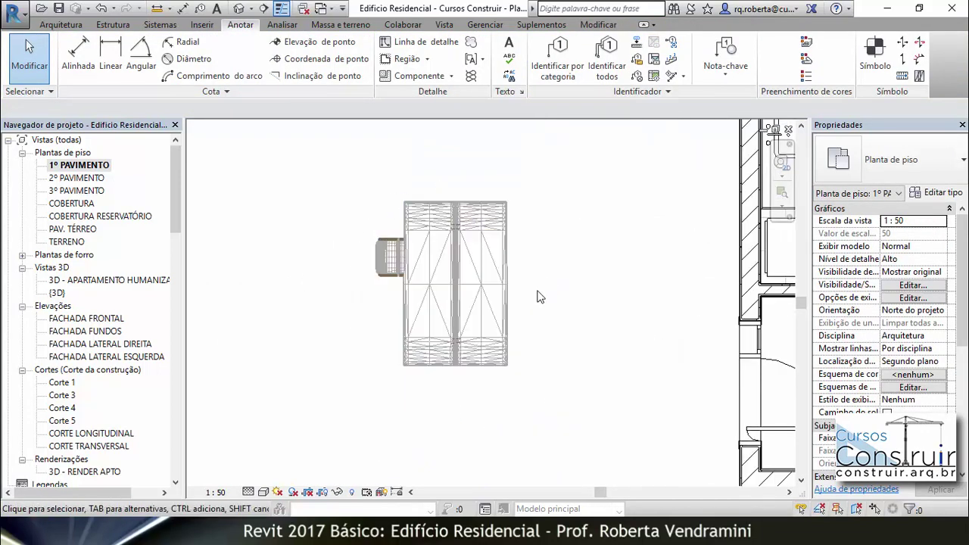
scroll(533, 299, "up", 2)
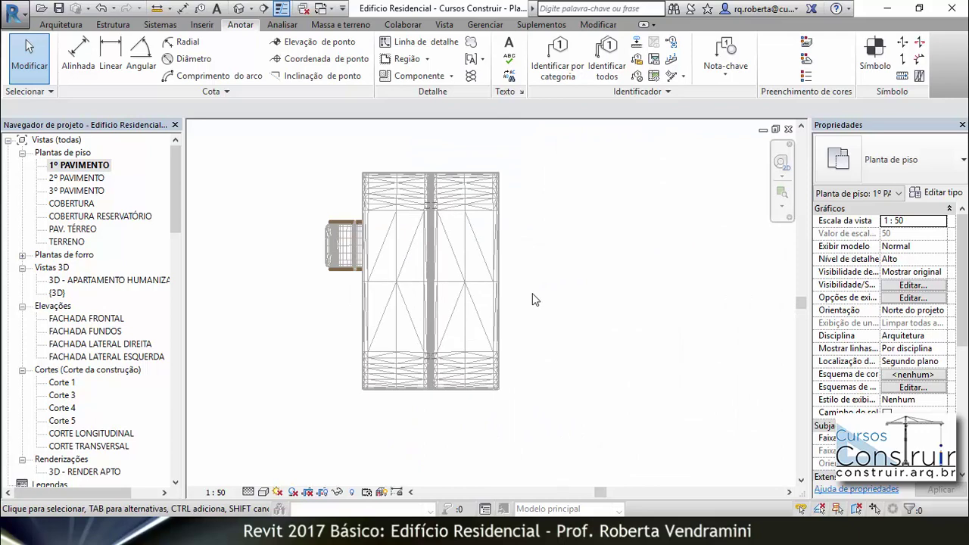
double_click(123, 281)
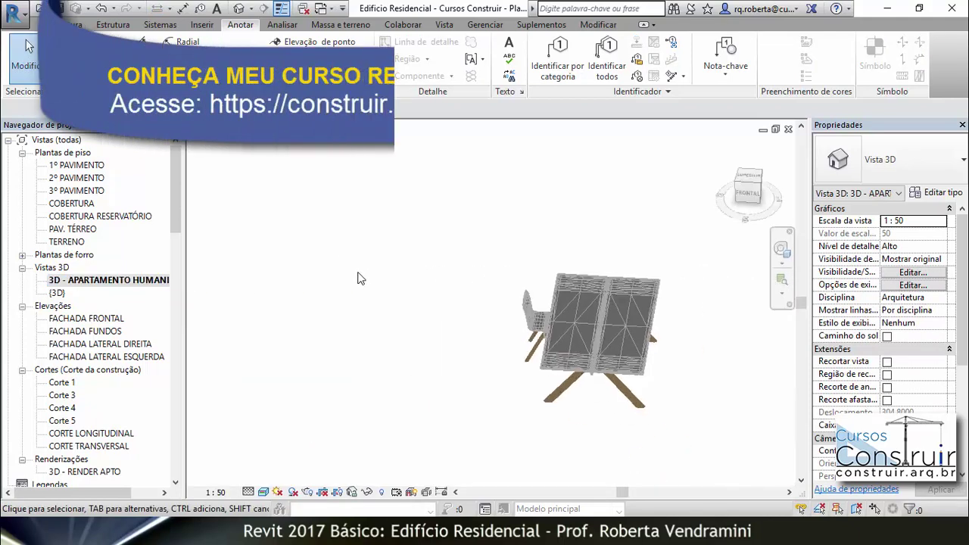
scroll(551, 383, "up", 2)
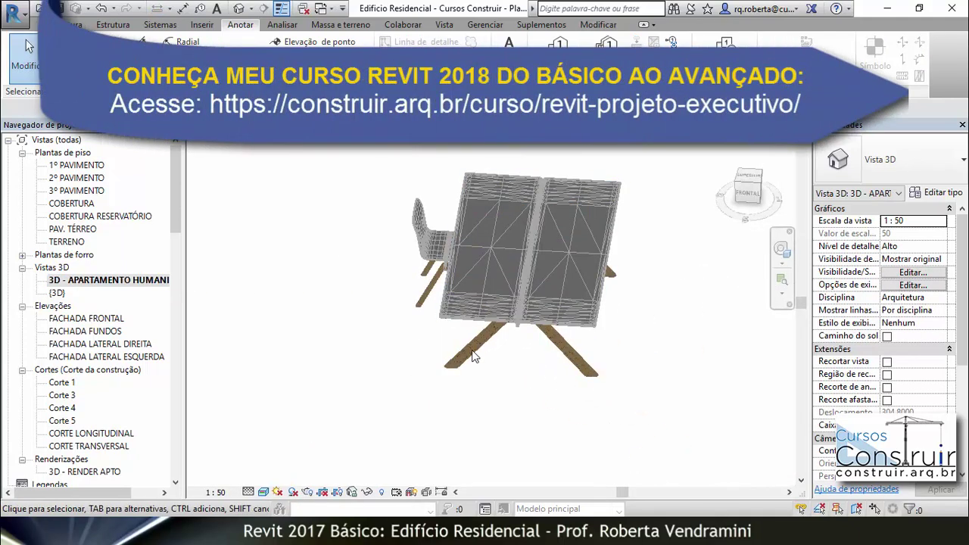
scroll(485, 246, "up", 1)
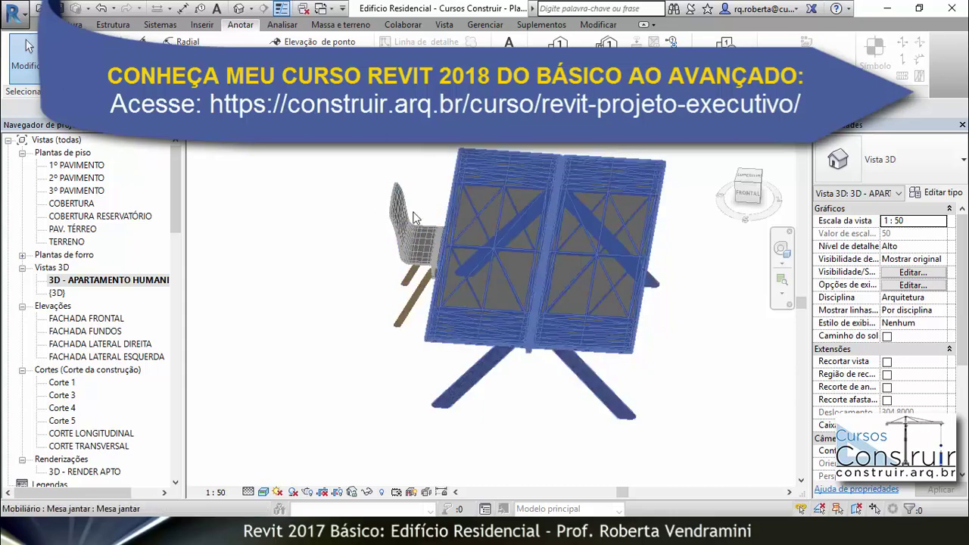
double_click(76, 165)
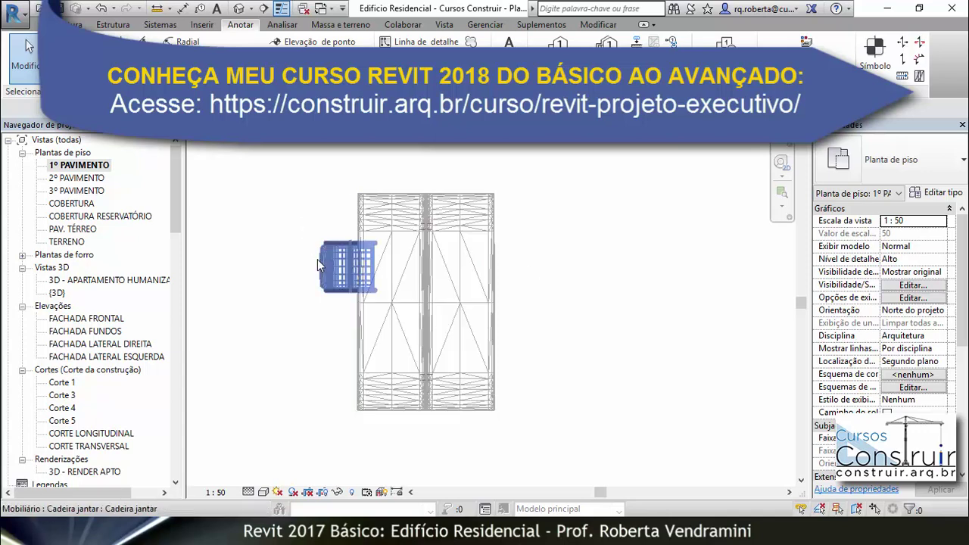
scroll(317, 259, "up", 5)
scroll(314, 218, "up", 2)
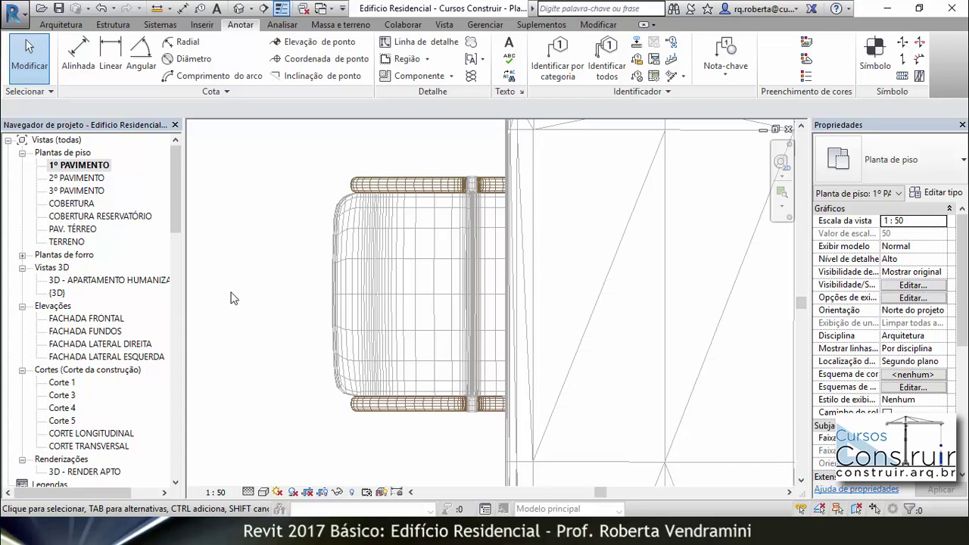
scroll(242, 296, "down", 2)
scroll(259, 285, "down", 2)
scroll(259, 285, "down", 1)
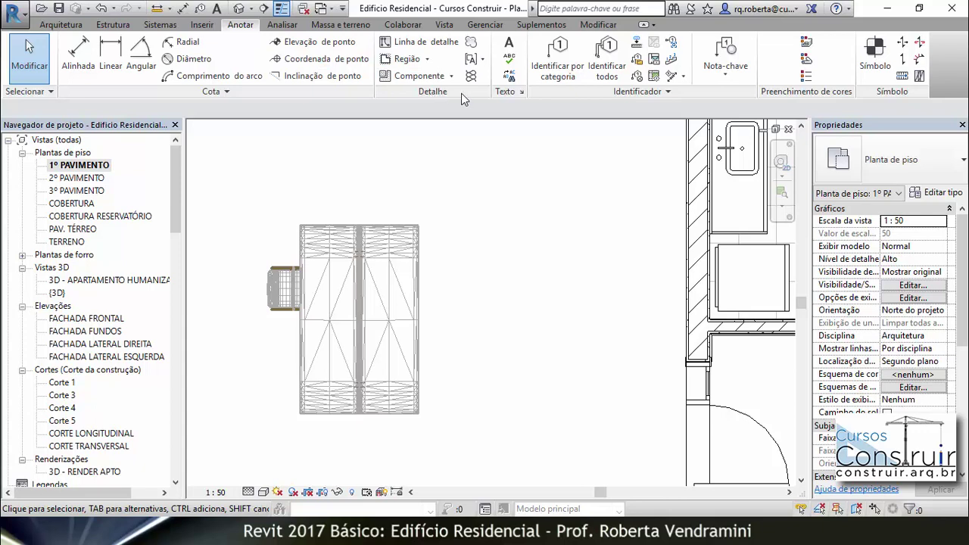
Step: Start a Região de máscara (masking region) sketch from the Região list
left_click(428, 60)
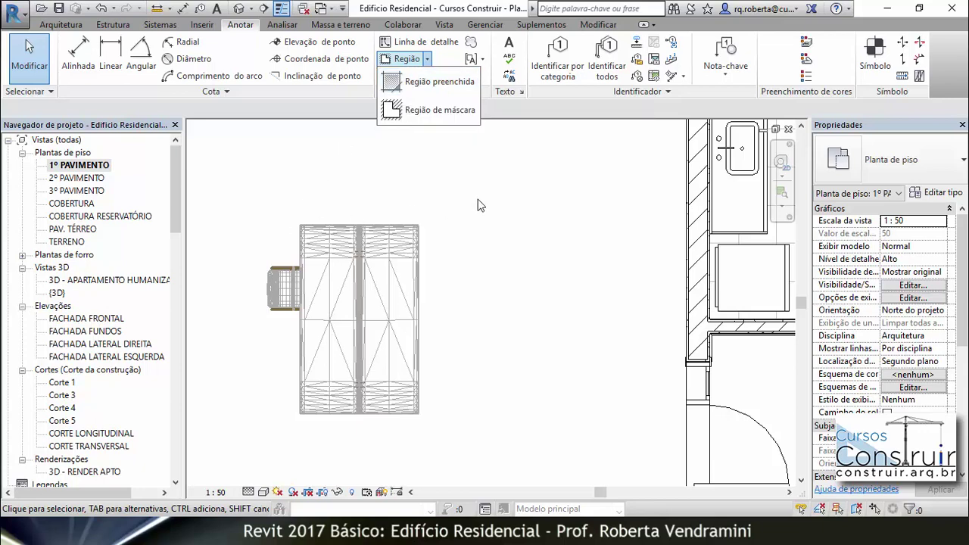
left_click(434, 112)
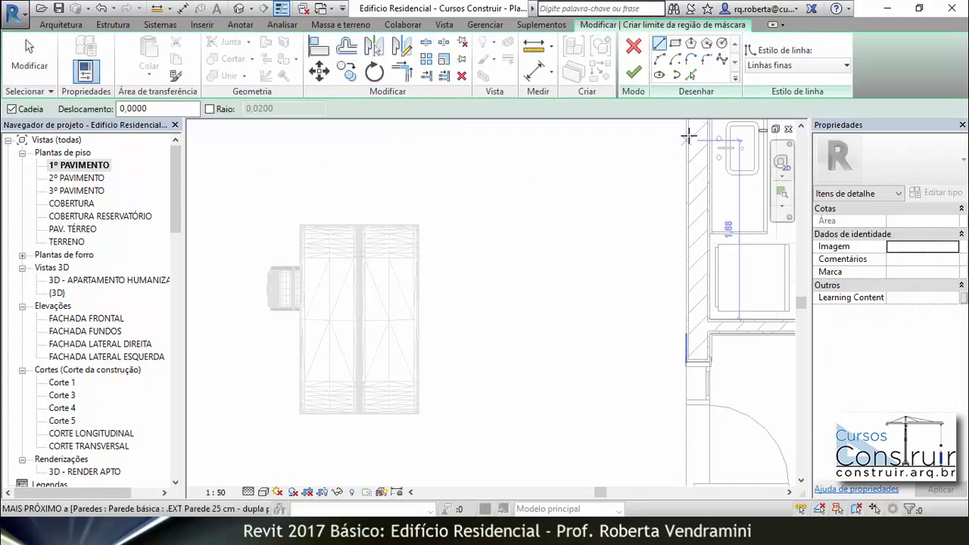
Step: Set the boundary to Retângulo with Raio enabled and a 0,0150 corner radius
left_click(688, 318)
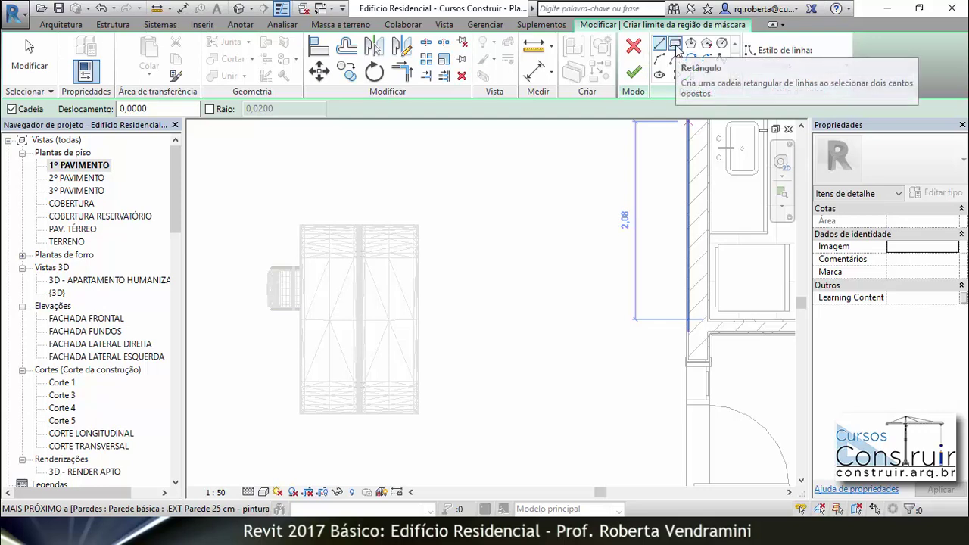
left_click(675, 44)
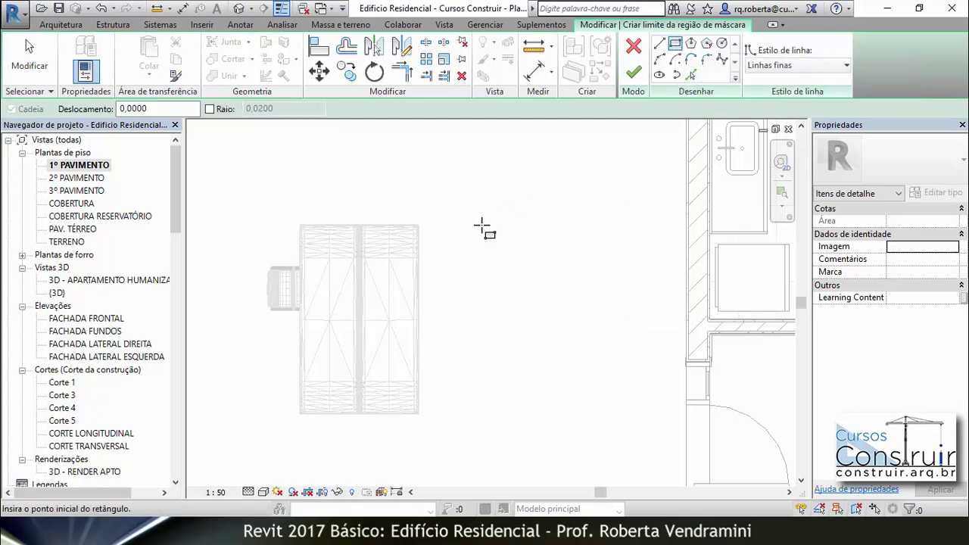
scroll(430, 234, "up", 2)
scroll(421, 231, "up", 2)
scroll(417, 222, "up", 2)
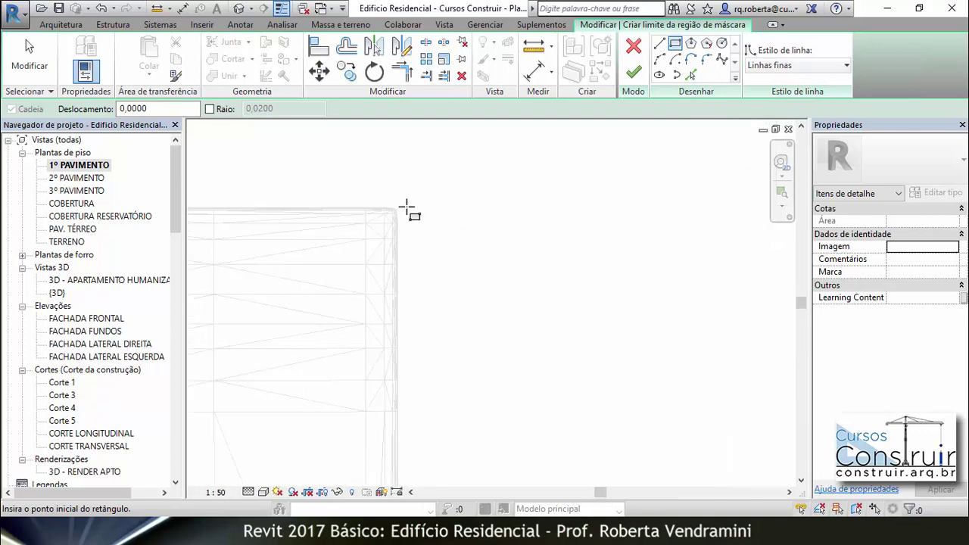
scroll(409, 210, "up", 2)
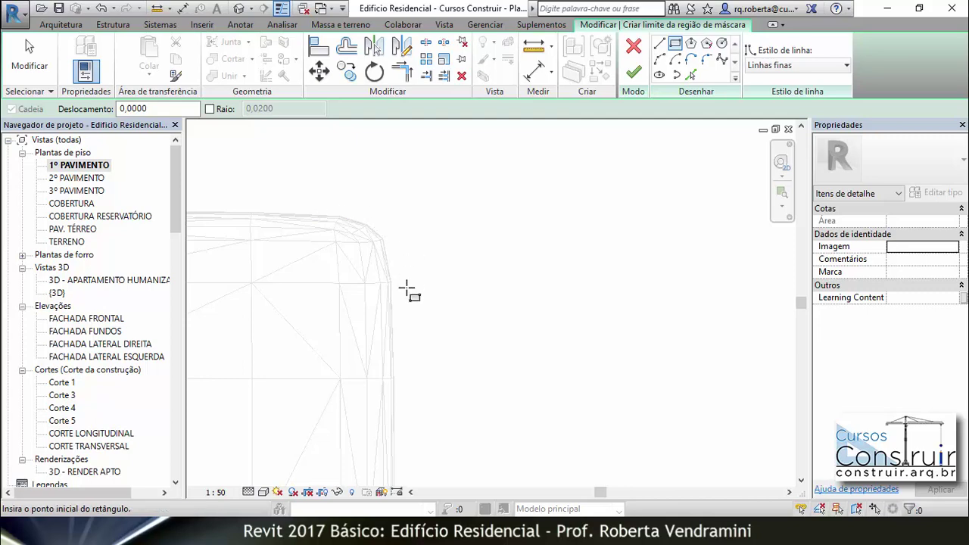
scroll(493, 235, "down", 1)
scroll(492, 237, "down", 1)
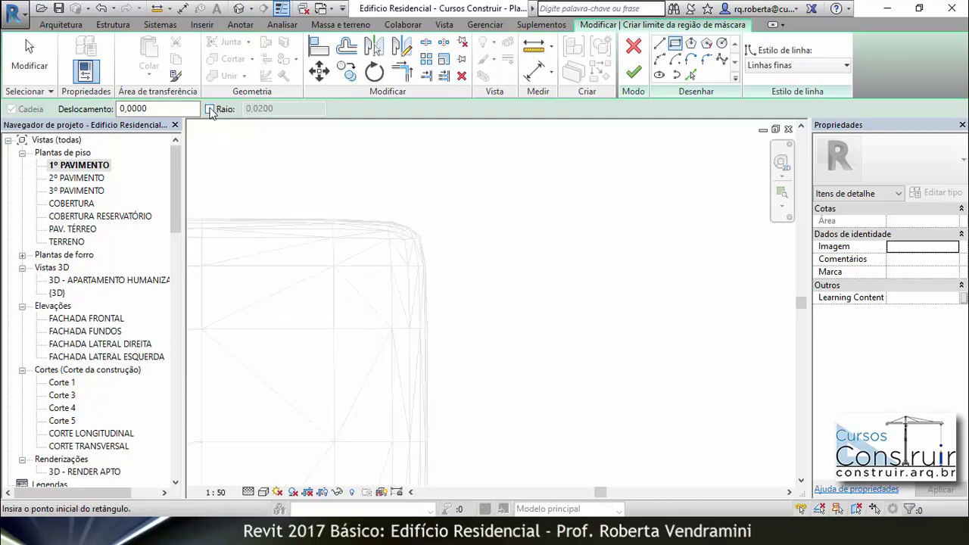
left_click(209, 109)
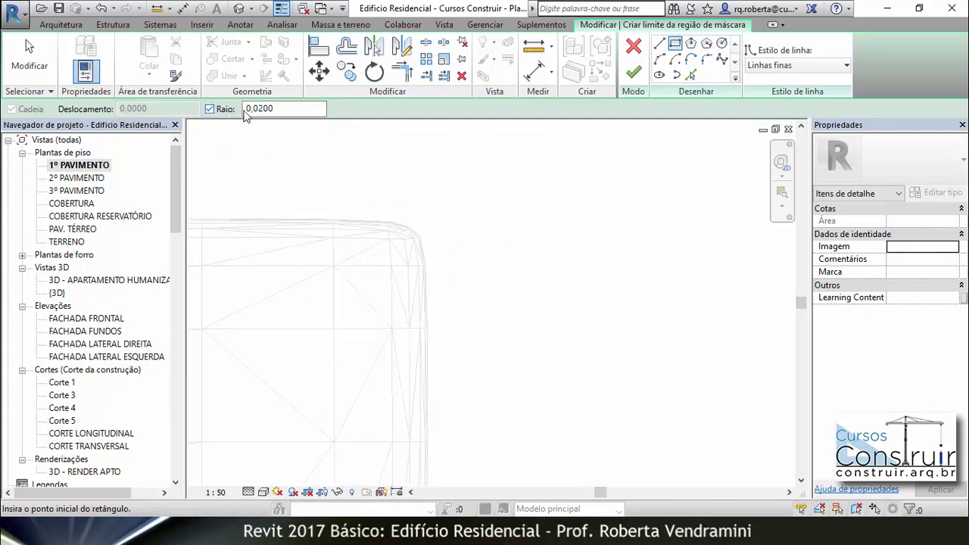
left_click(257, 109)
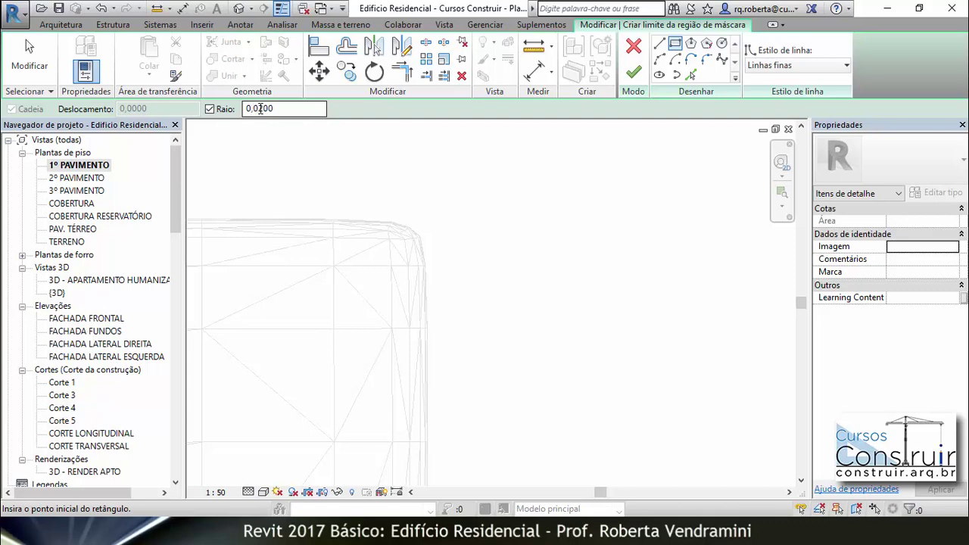
left_click_drag(260, 109, 283, 109)
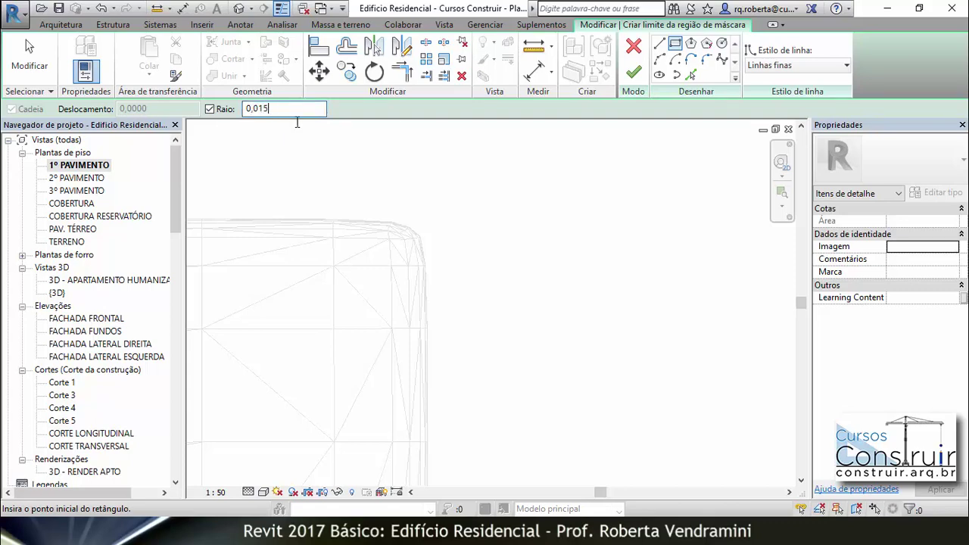
scroll(521, 199, "up", 1)
scroll(560, 218, "up", 1)
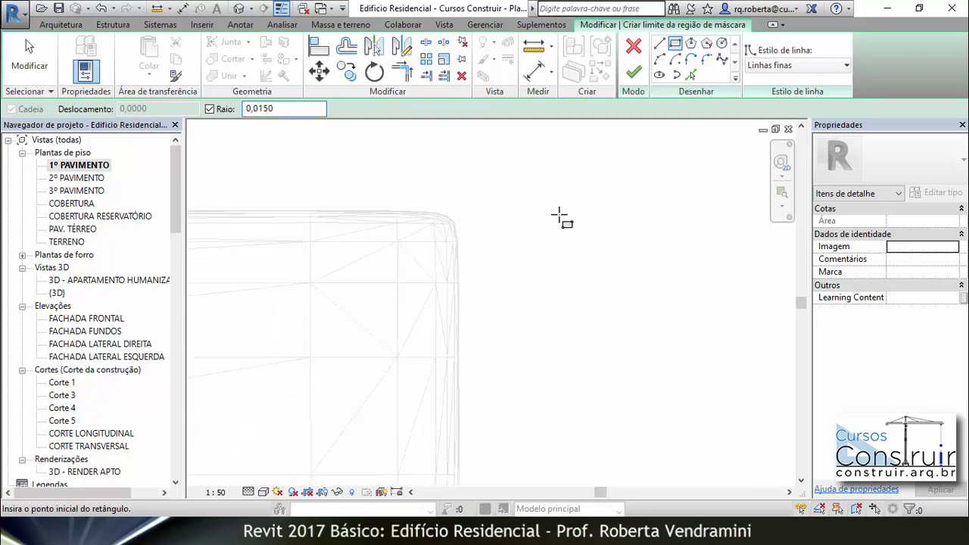
scroll(560, 218, "down", 1)
scroll(562, 217, "down", 1)
scroll(548, 205, "down", 2)
scroll(538, 194, "down", 1)
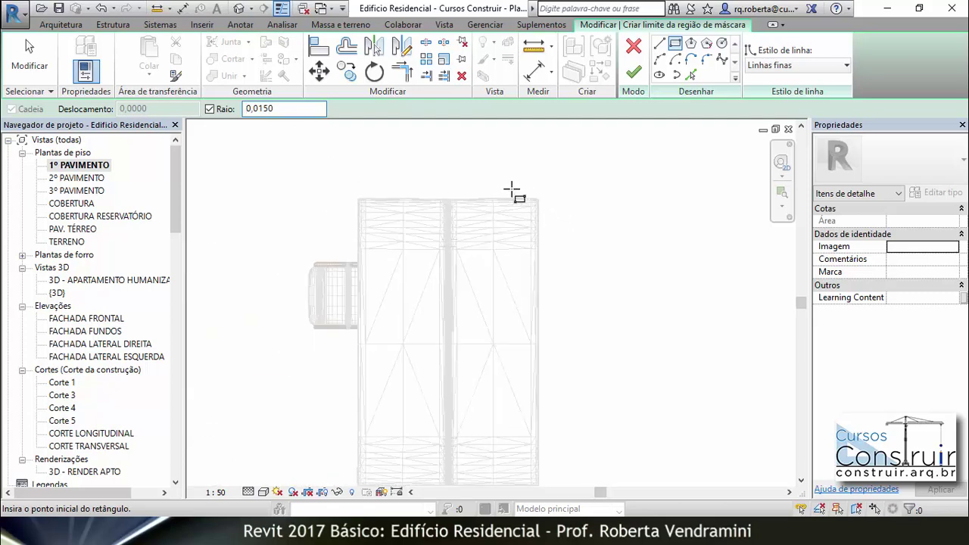
scroll(372, 199, "up", 2)
scroll(364, 206, "up", 2)
scroll(301, 189, "up", 2)
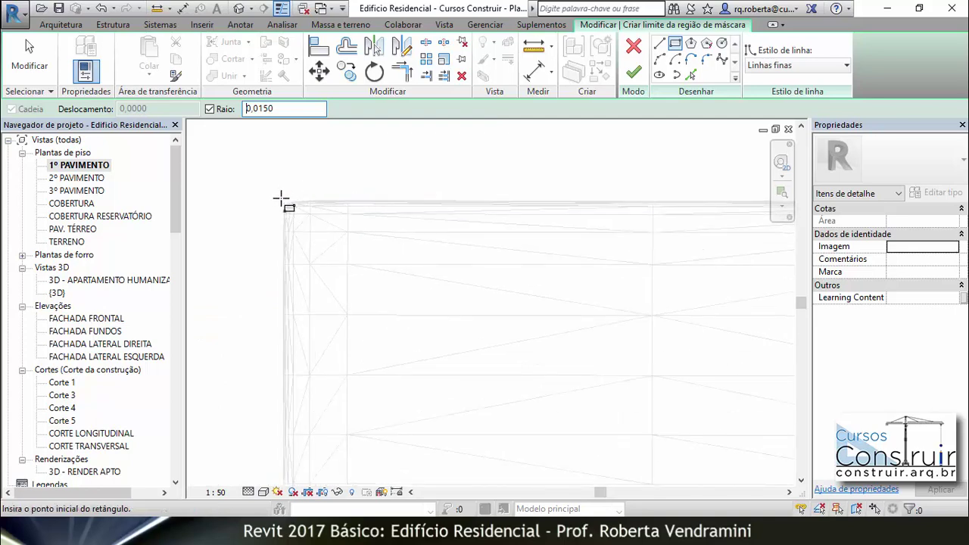
Step: Draw the rounded rectangle across the table corners and finish the 2,497 m² masking region
left_click(284, 201)
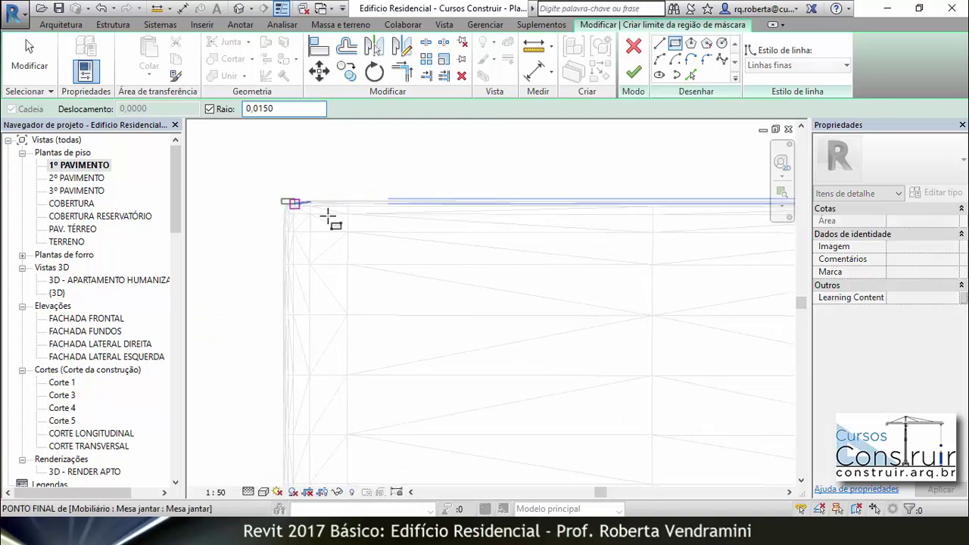
scroll(311, 214, "up", 2)
scroll(303, 211, "down", 2)
scroll(308, 216, "down", 2)
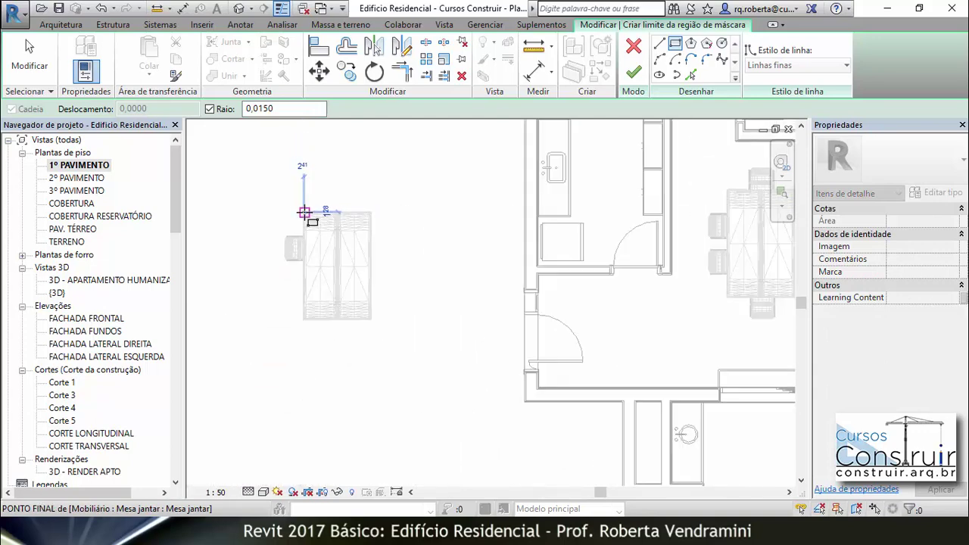
scroll(362, 291, "up", 3)
scroll(357, 298, "up", 2)
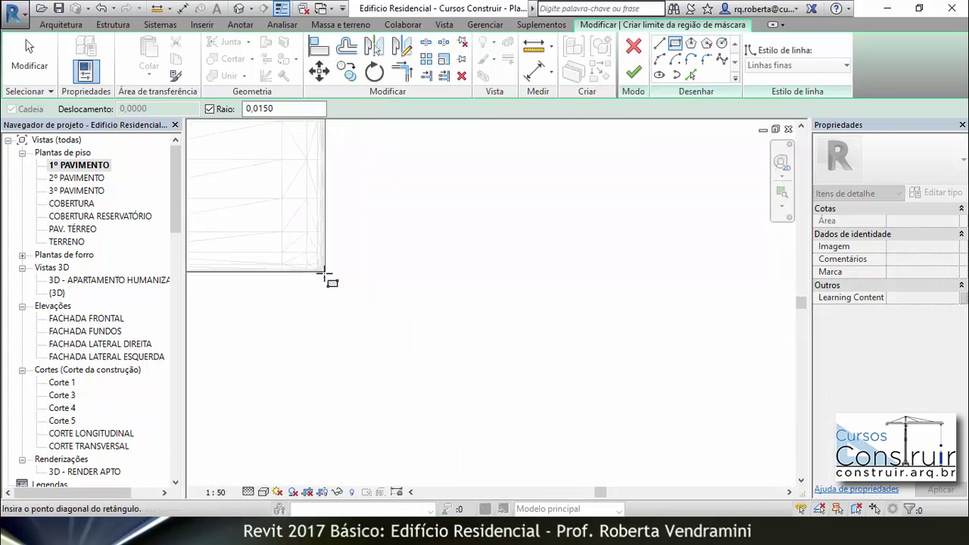
left_click(325, 271)
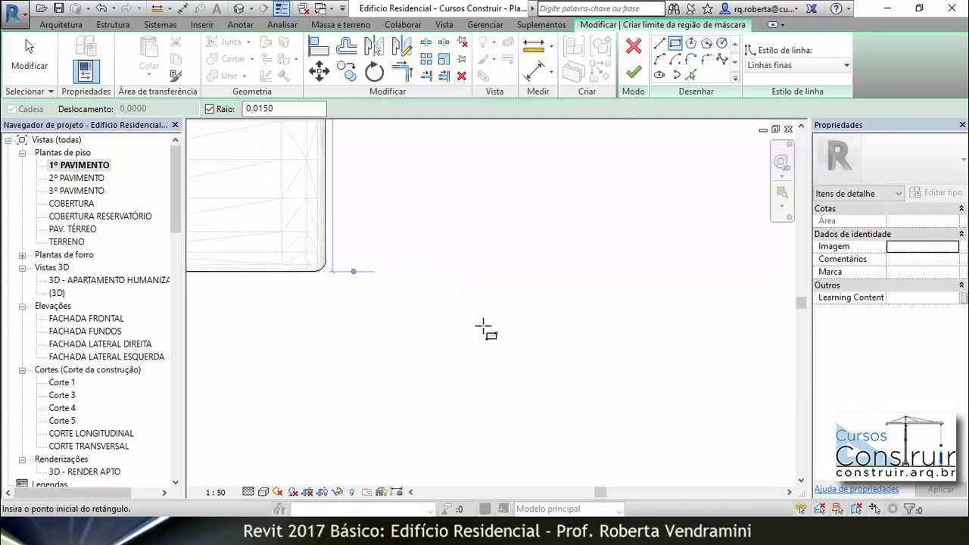
scroll(499, 331, "down", 1)
scroll(502, 331, "down", 2)
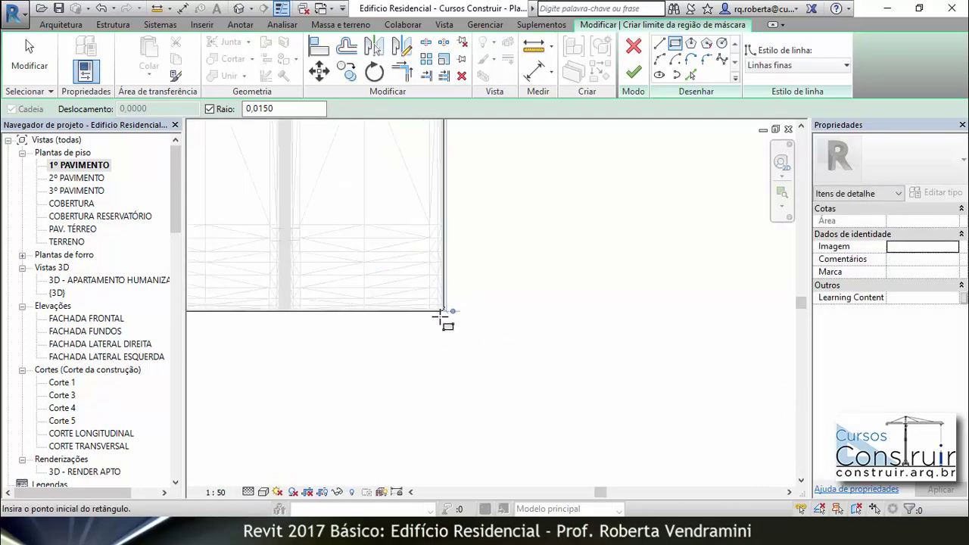
scroll(674, 172, "down", 1)
scroll(674, 173, "down", 1)
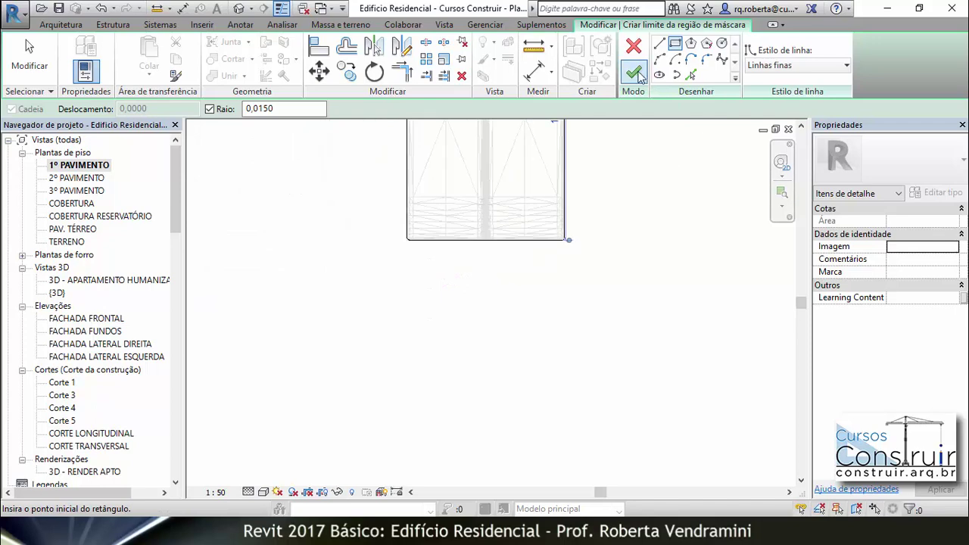
left_click(634, 73)
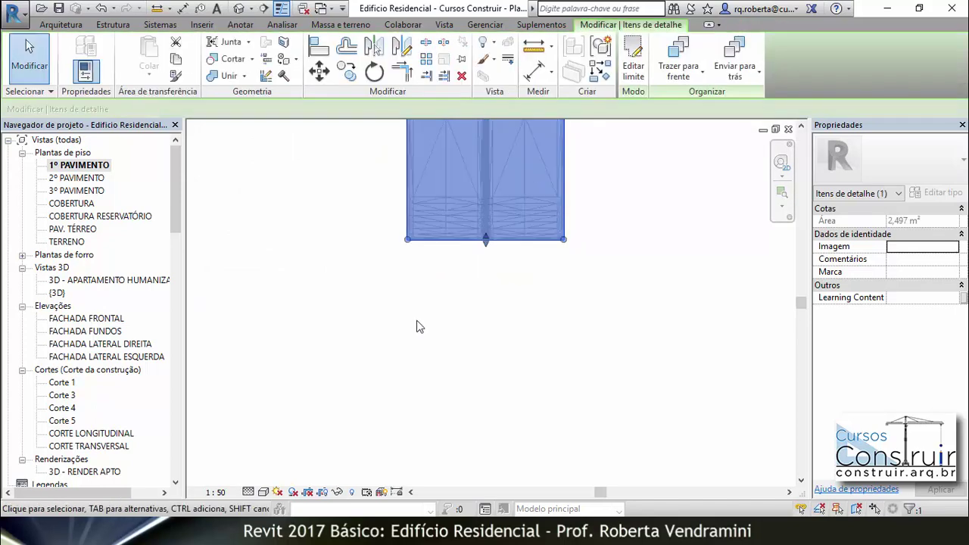
Step: Draw three connected Linhas finas detail lines (top, right, bottom) inside the masking rectangle
left_click(553, 221)
scroll(552, 221, "down", 1)
scroll(485, 227, "up", 1)
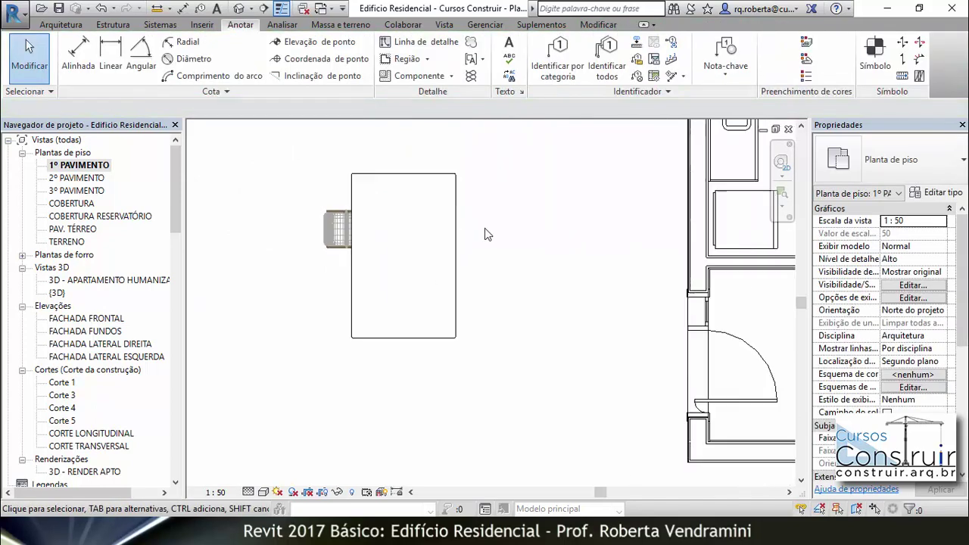
scroll(393, 272, "up", 2)
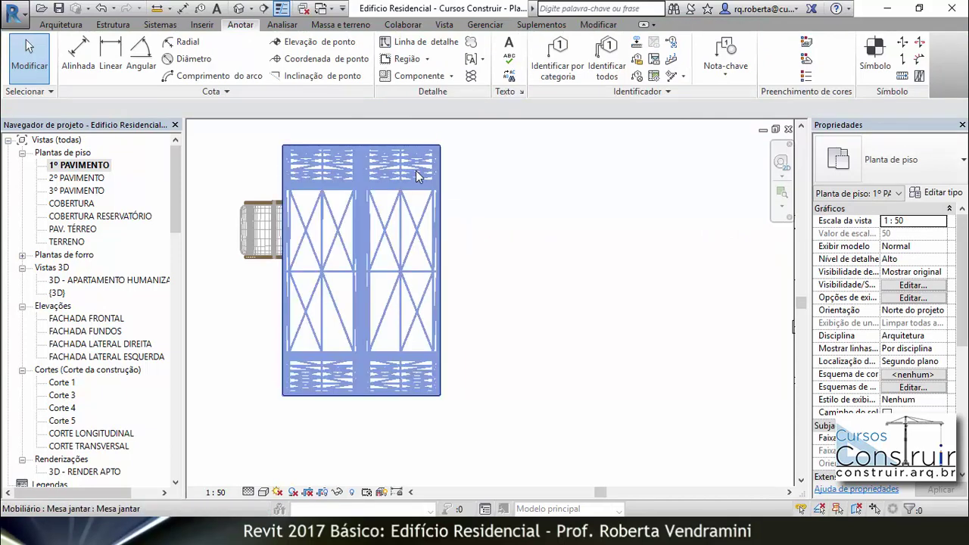
left_click(415, 42)
left_click(306, 190)
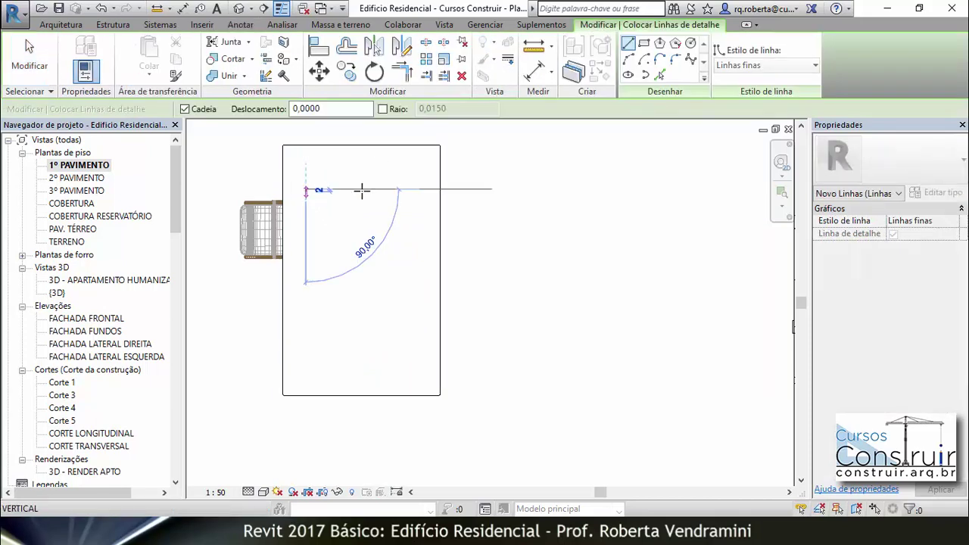
left_click(400, 190)
left_click(400, 284)
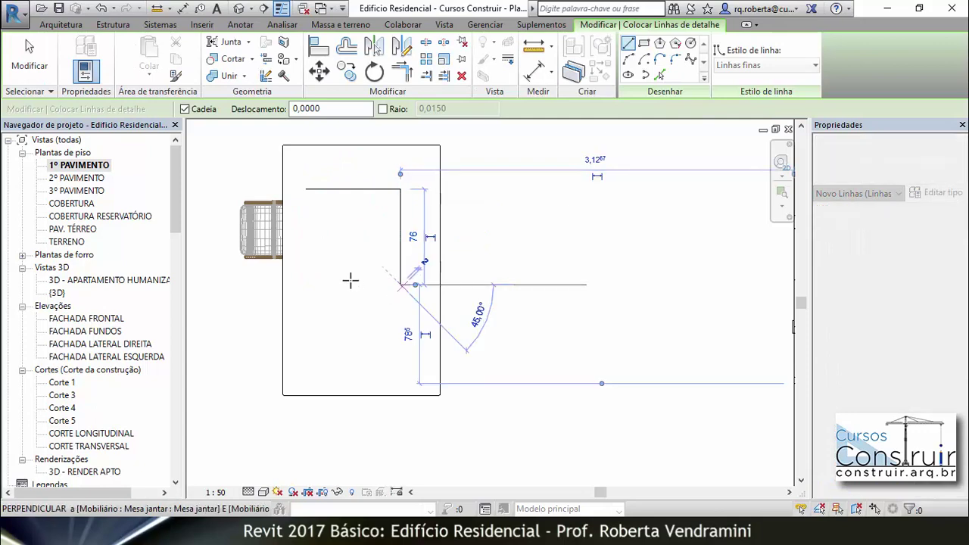
left_click(305, 284)
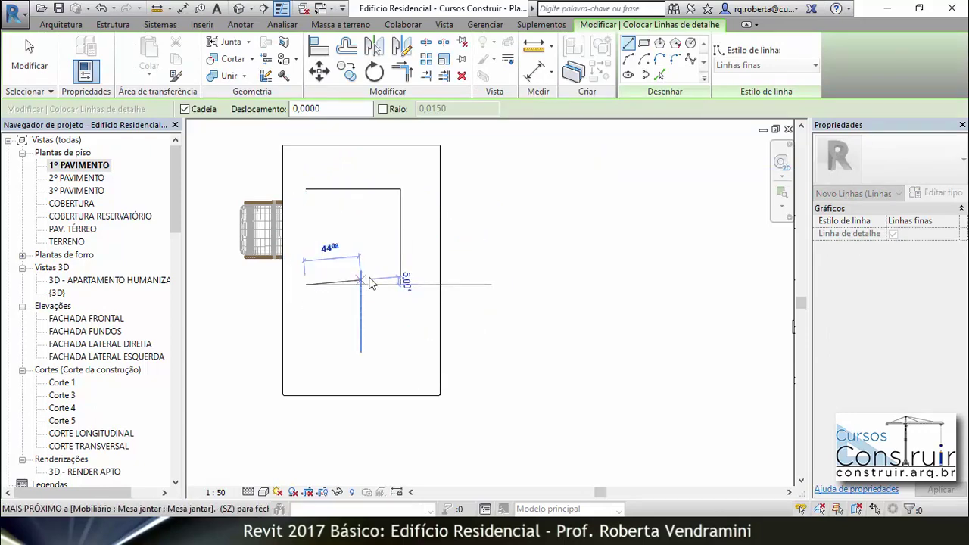
key("Escape")
key("Escape")
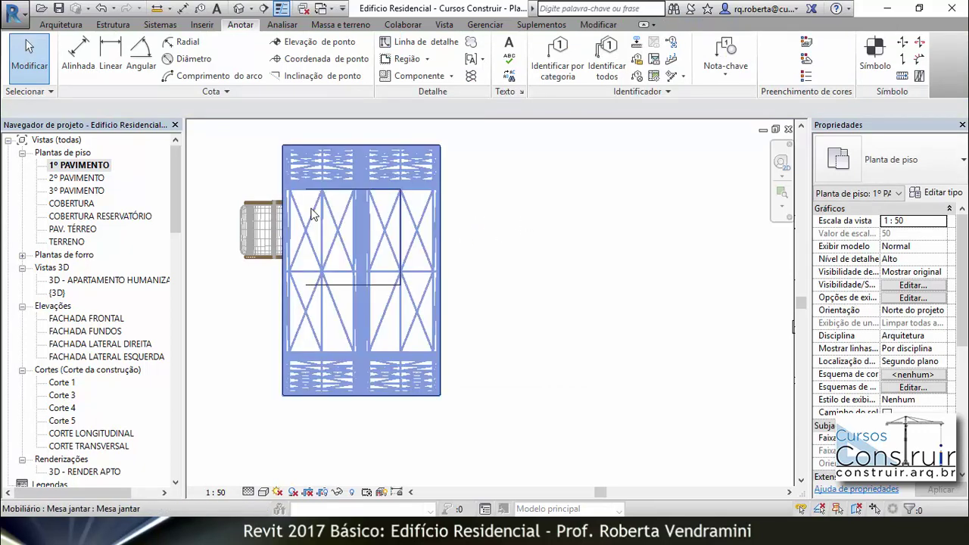
Step: Window-select and delete the three inner detail lines, leaving the plain masking region
scroll(316, 224, "down", 5)
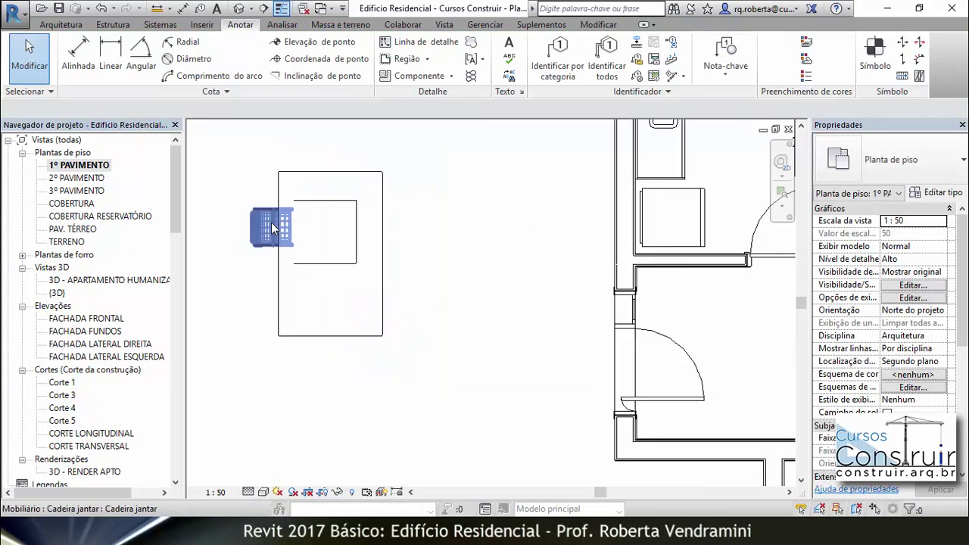
scroll(663, 224, "up", 3)
scroll(663, 224, "up", 3)
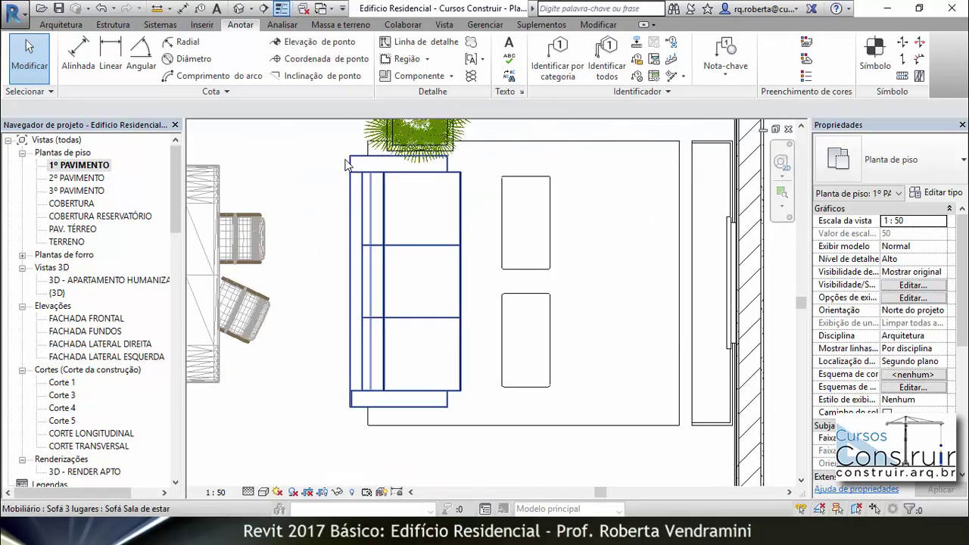
scroll(392, 405, "up", 2)
scroll(404, 320, "up", 1)
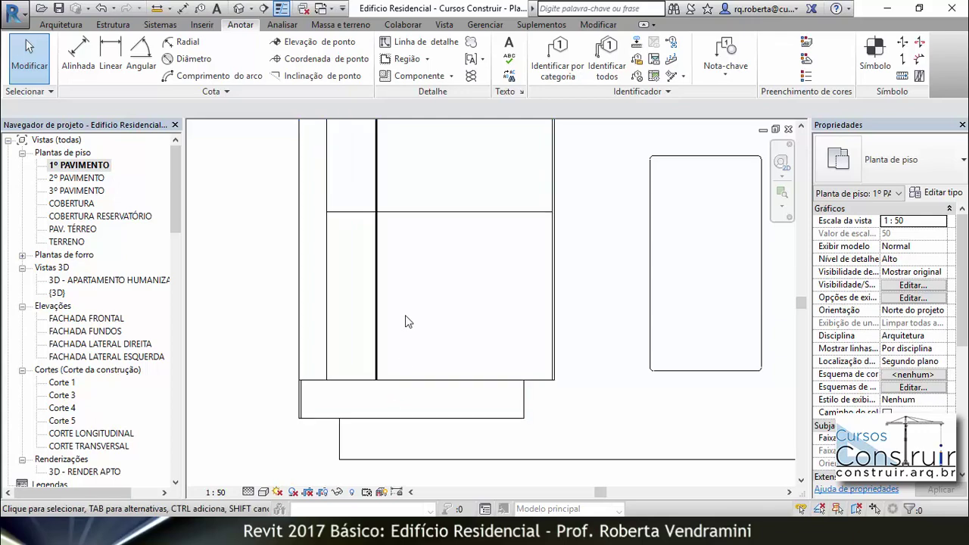
scroll(337, 302, "up", 1)
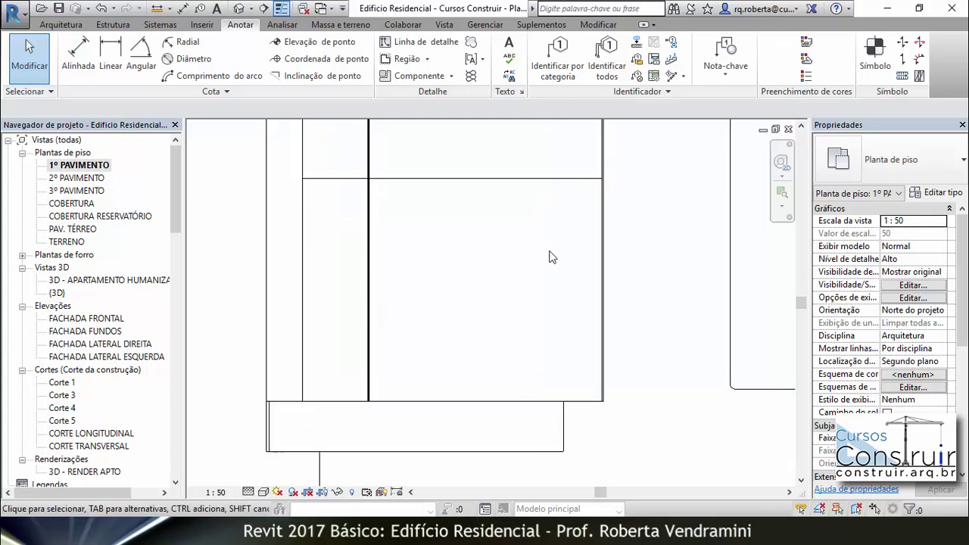
scroll(609, 407, "down", 1)
scroll(609, 407, "down", 1)
scroll(608, 408, "down", 1)
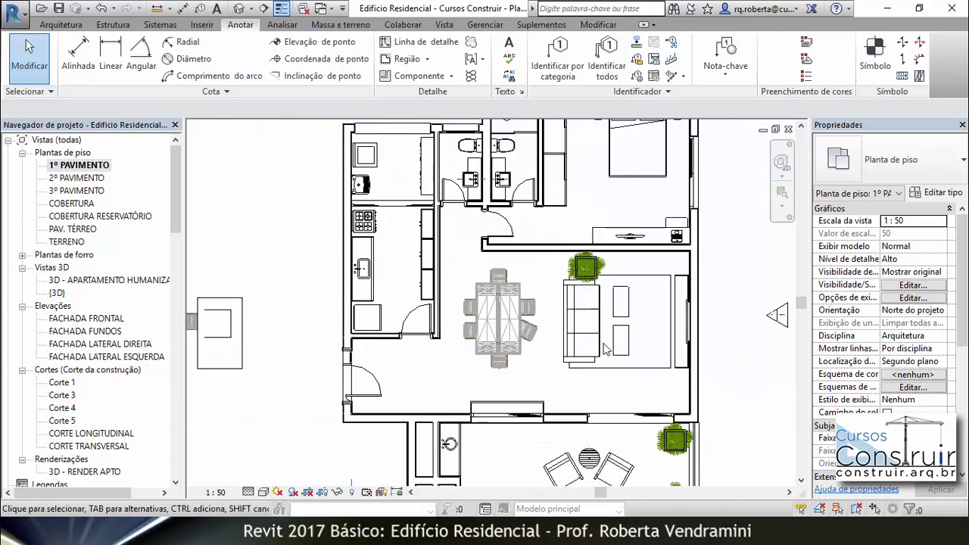
scroll(336, 165, "up", 2)
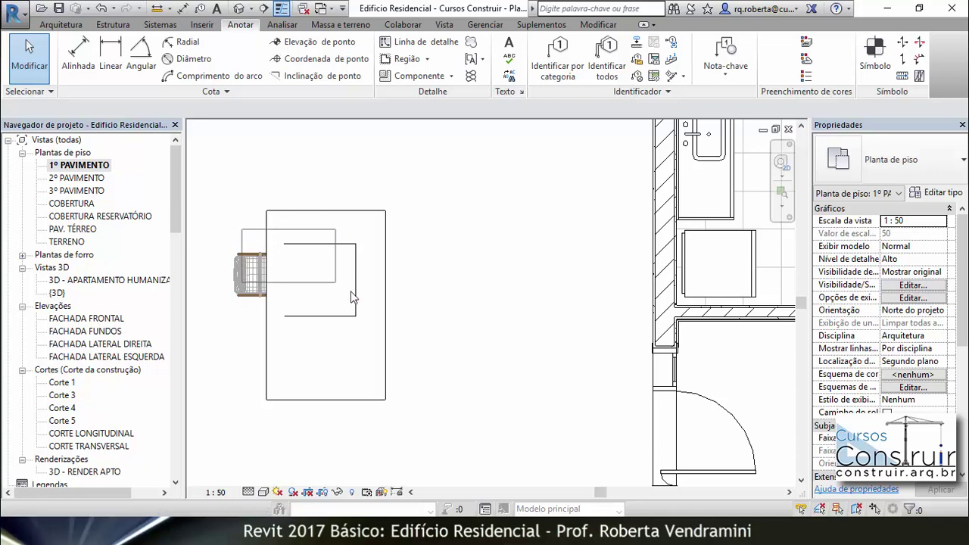
left_click_drag(242, 236, 434, 345)
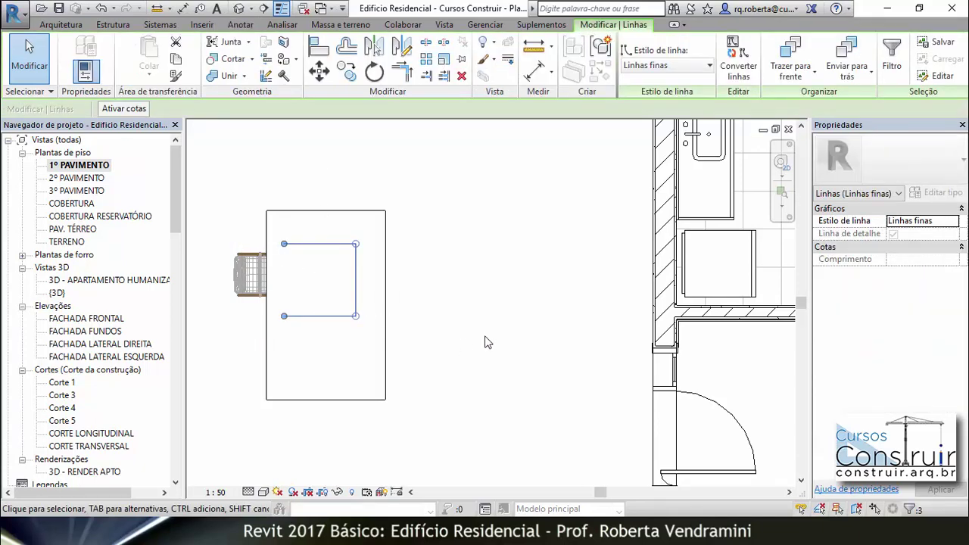
key("Delete")
scroll(233, 169, "up", 2)
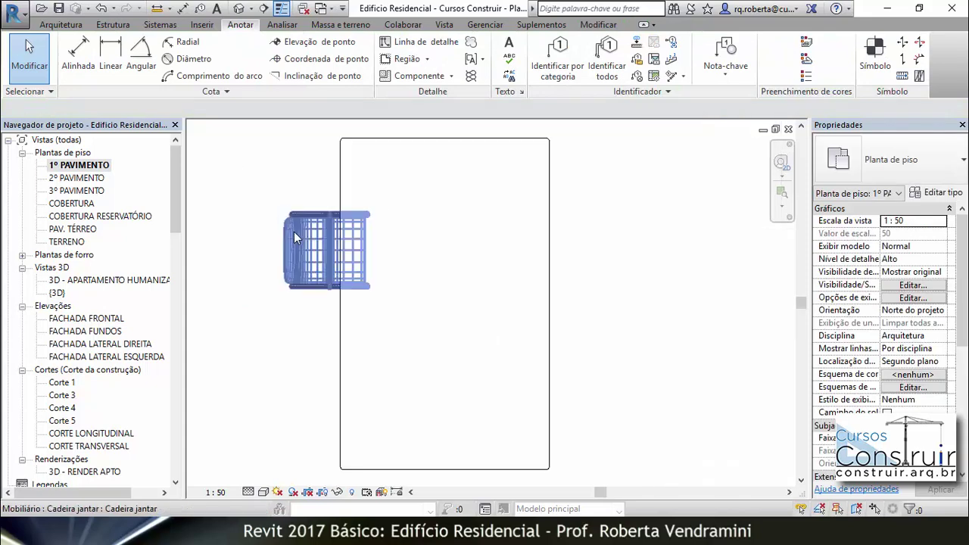
Step: Move the Cadeira jantar chair to the left of the table
left_click(427, 59)
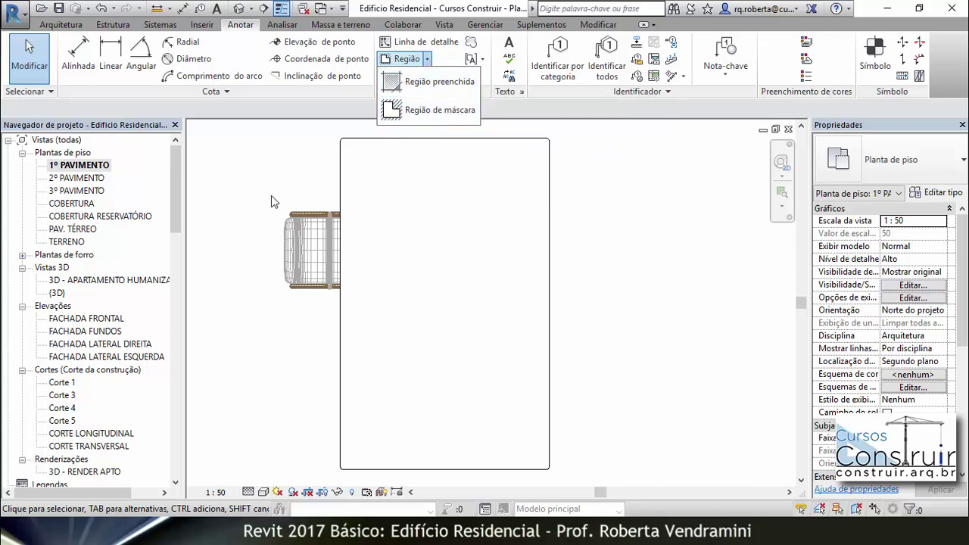
left_click(218, 209)
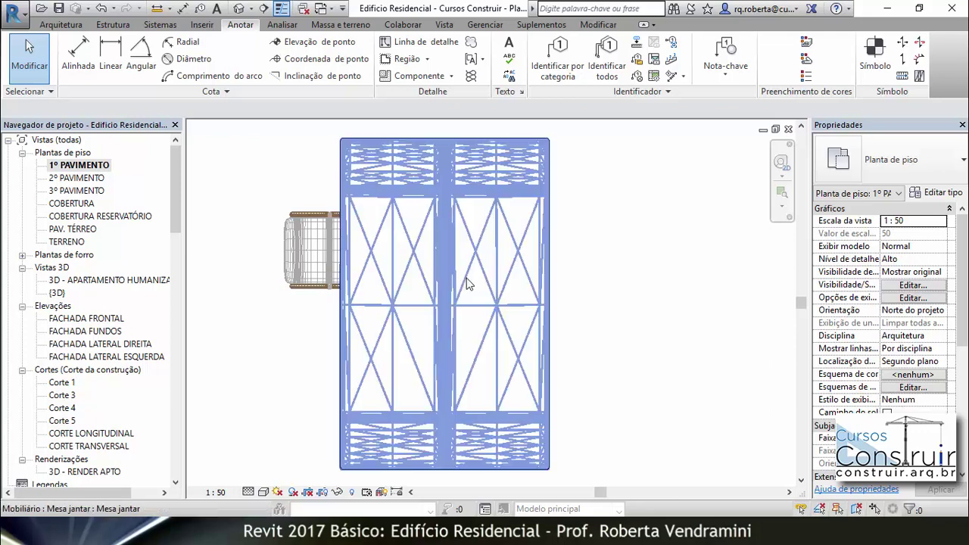
left_click(312, 249)
left_click(319, 70)
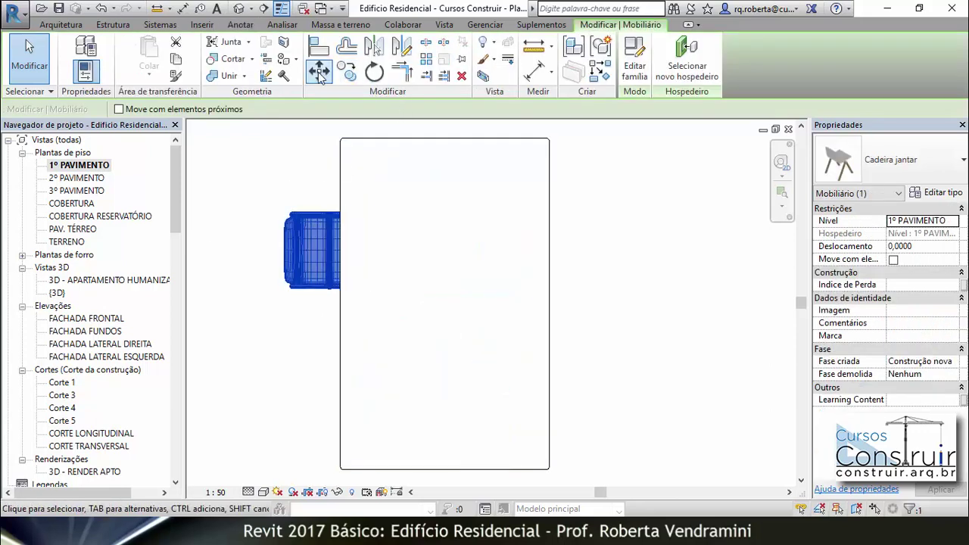
scroll(676, 309, "down", 2)
left_click(475, 304)
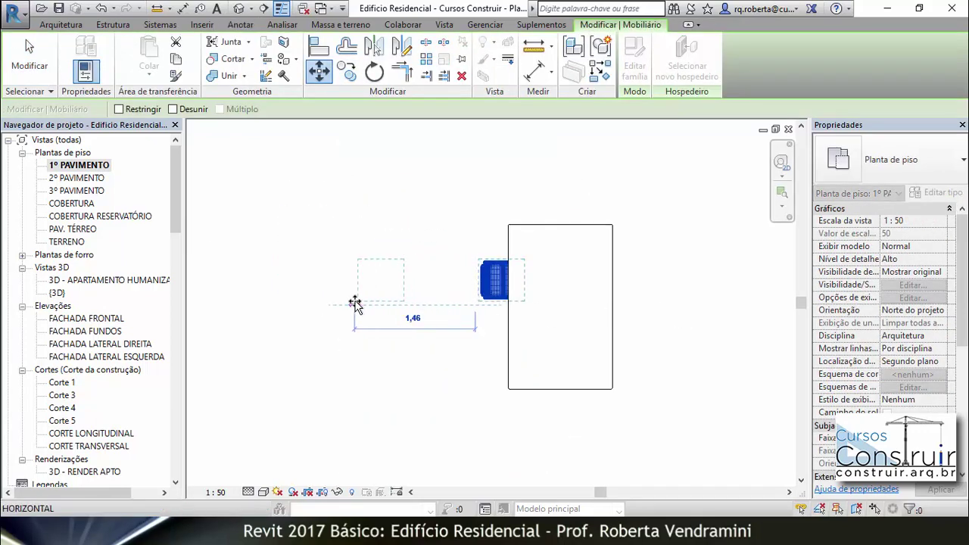
left_click(363, 304)
key("Escape")
Step: Rotate the dining chair 90 degrees
scroll(366, 283, "up", 2)
left_click(366, 283)
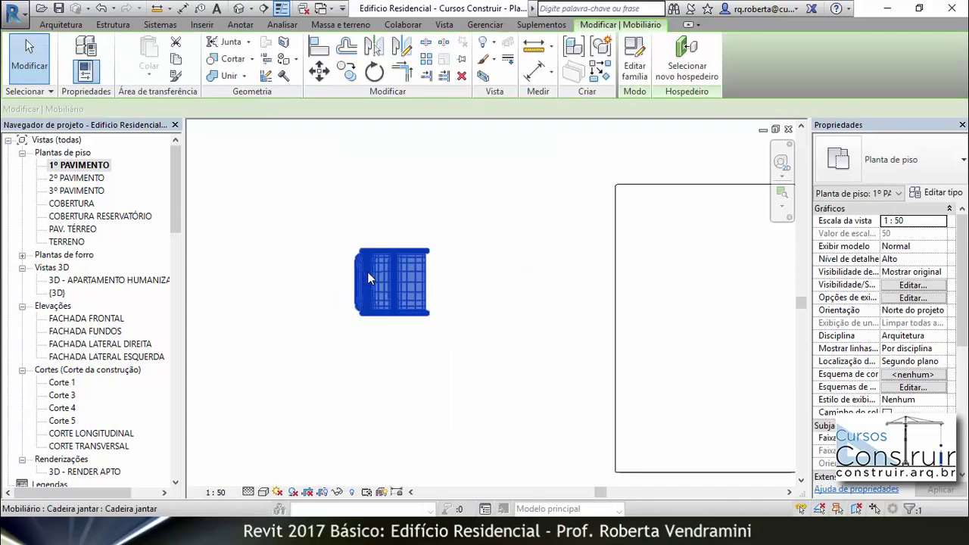
left_click(374, 70)
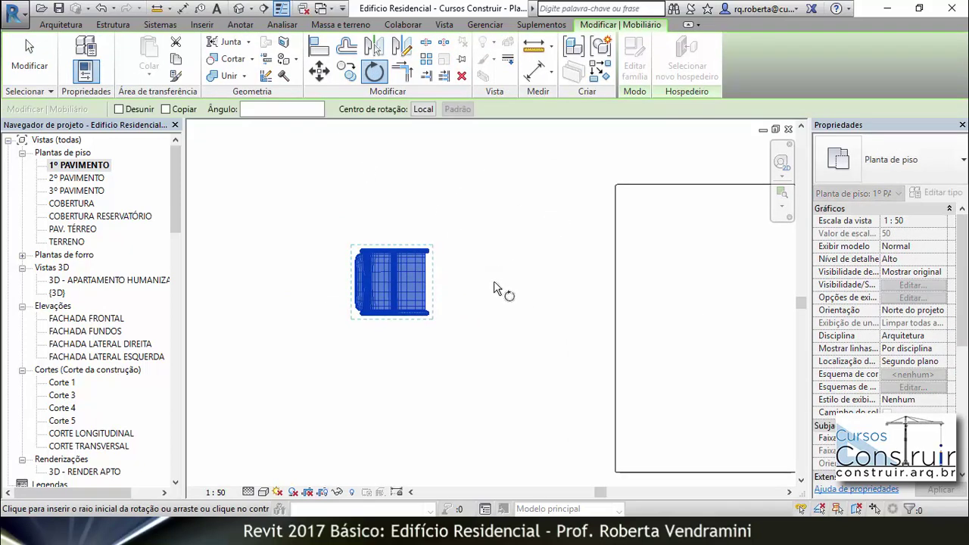
left_click(498, 282)
left_click(391, 406)
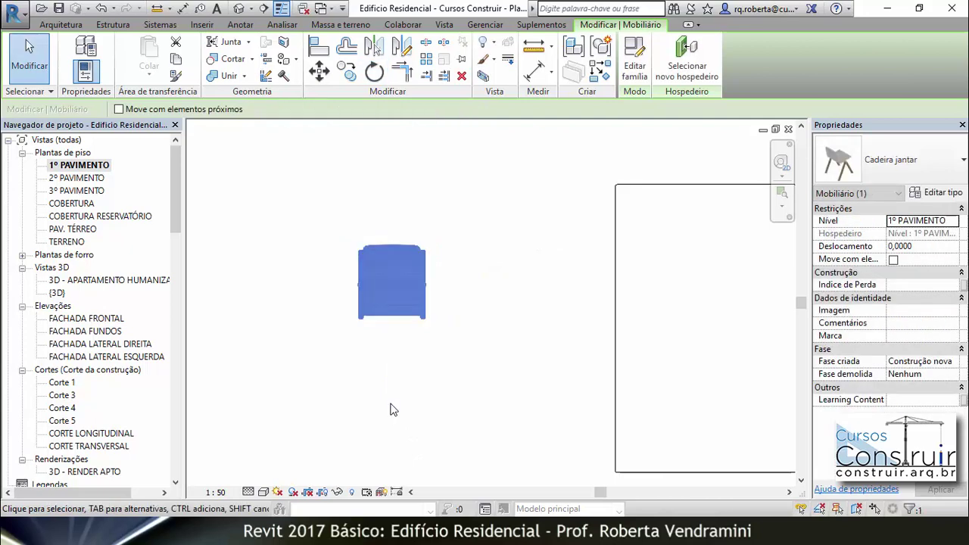
key("Escape")
scroll(377, 278, "up", 3)
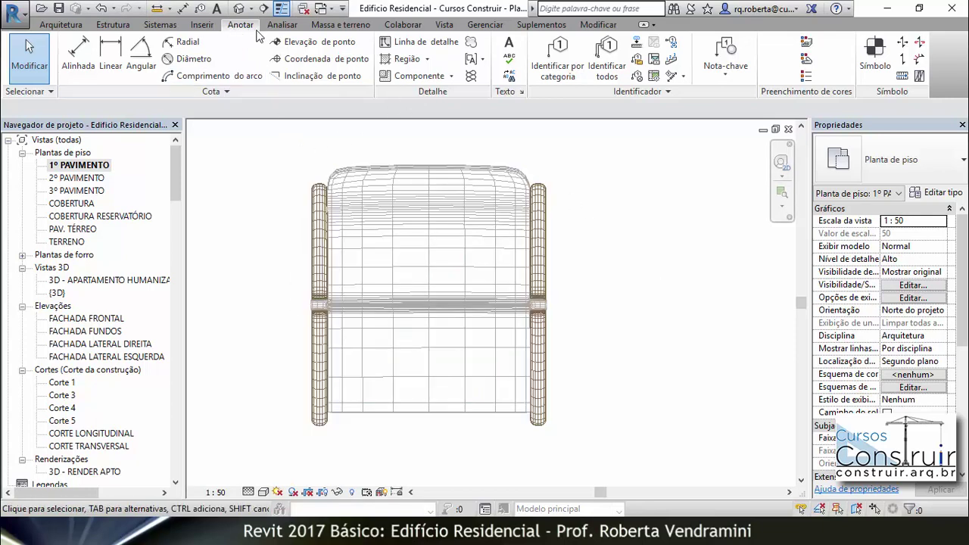
Step: Start a filled-region boundary sketch with a straight top line and a tangent arc at the back corner
left_click(428, 60)
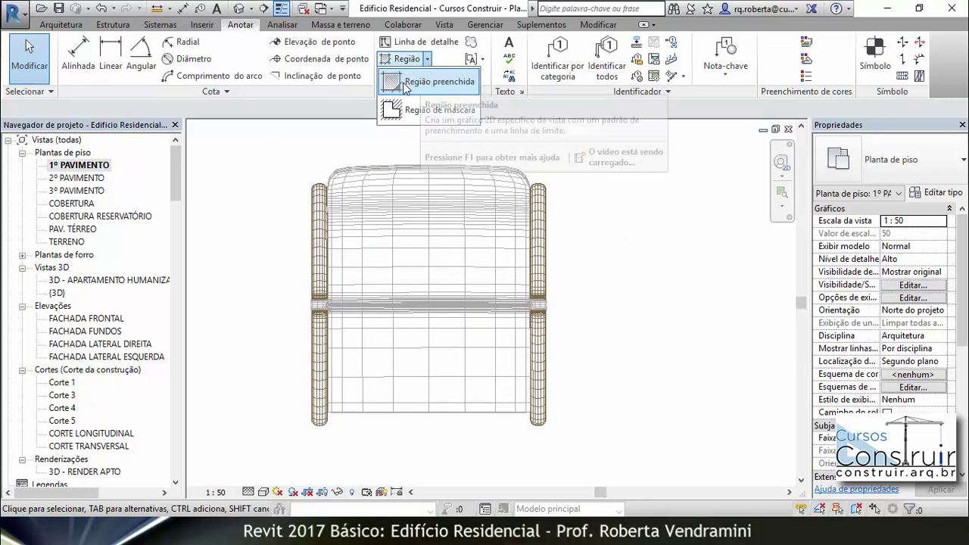
left_click(445, 82)
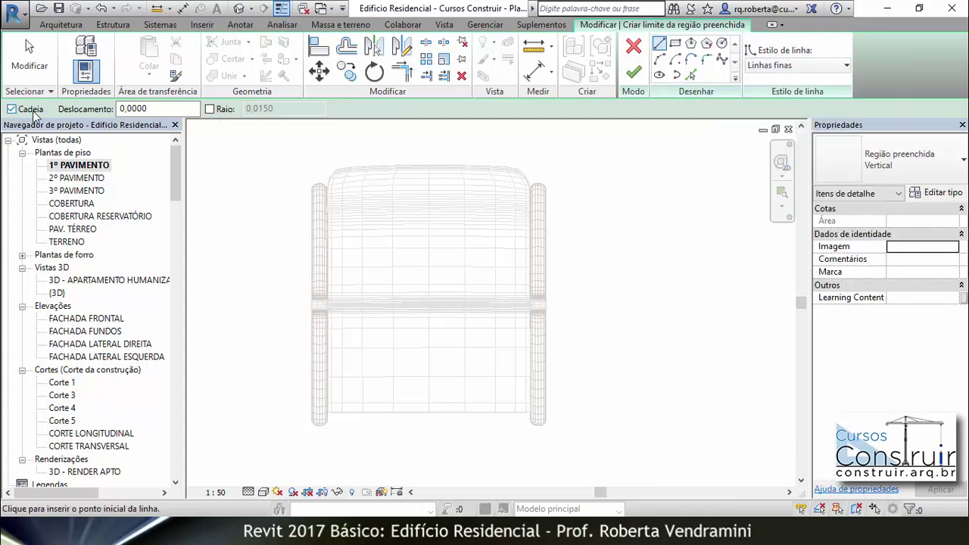
scroll(340, 194, "up", 1)
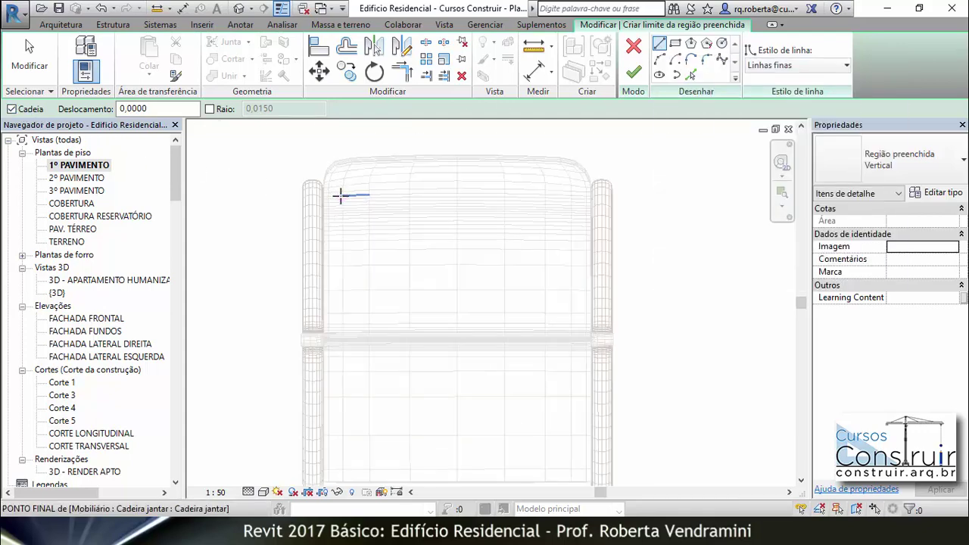
scroll(335, 185, "up", 1)
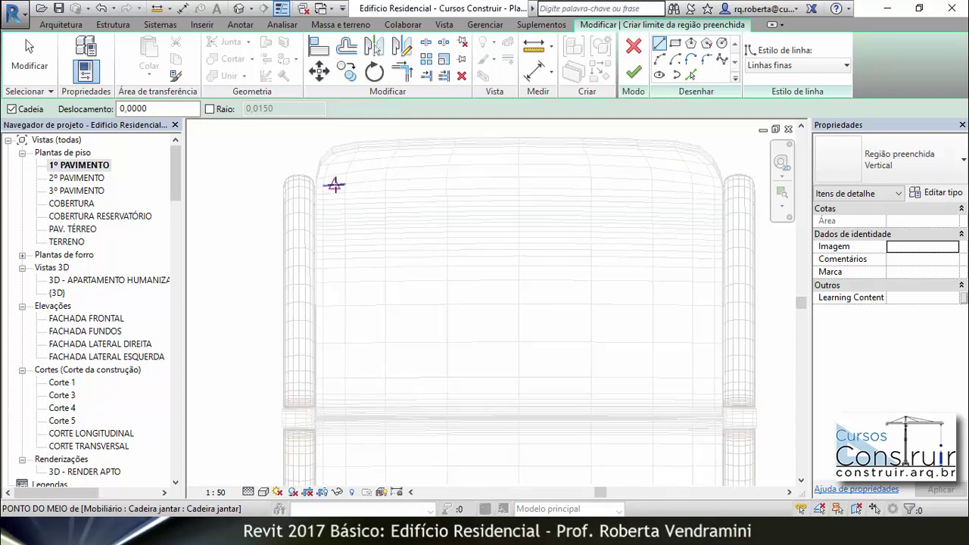
scroll(335, 184, "down", 2)
scroll(336, 184, "up", 1)
scroll(473, 162, "up", 1)
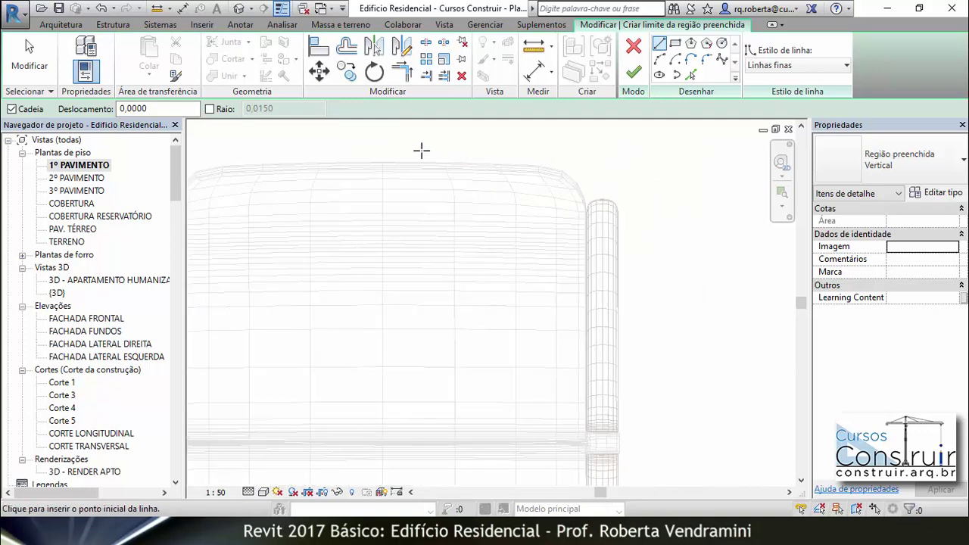
scroll(421, 150, "up", 1)
scroll(374, 158, "up", 1)
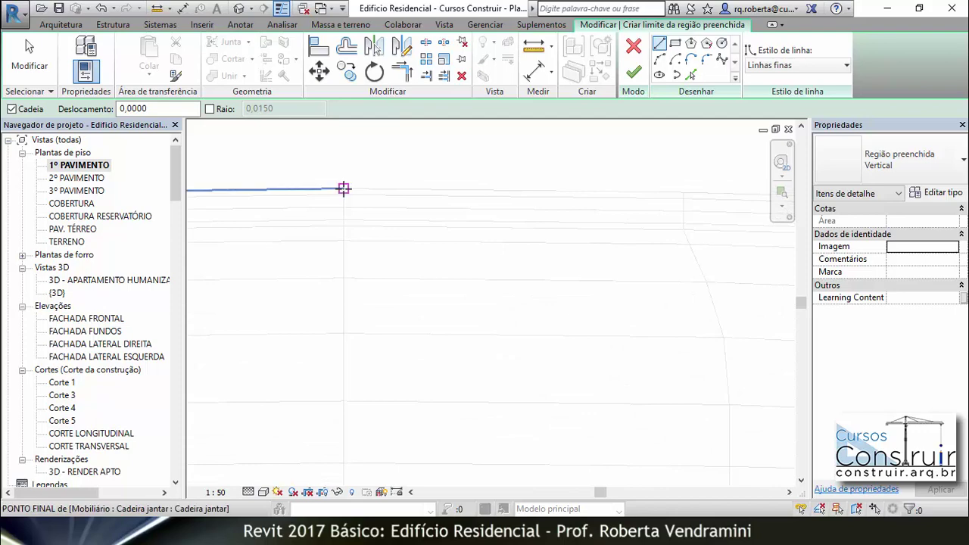
left_click(345, 188)
scroll(344, 168, "up", 2)
scroll(335, 147, "up", 1)
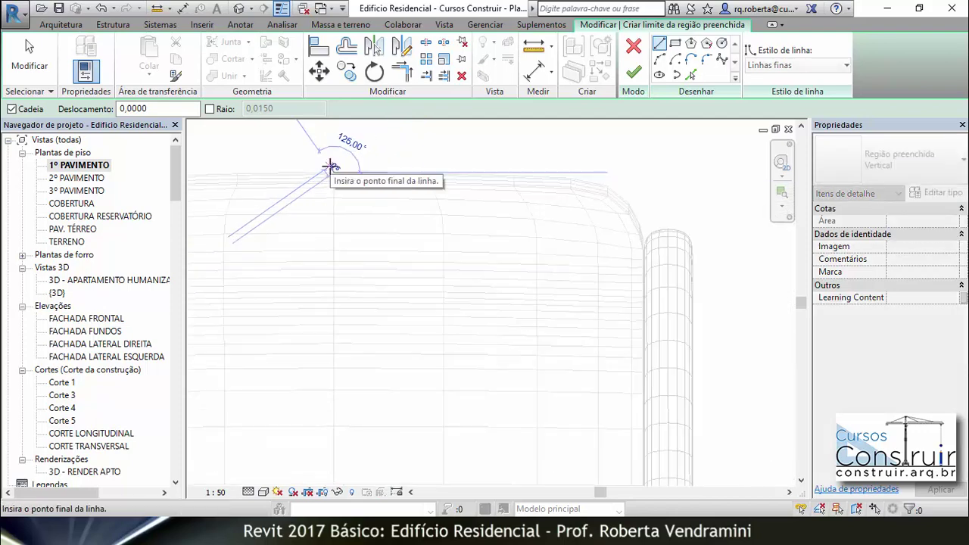
scroll(569, 163, "up", 2)
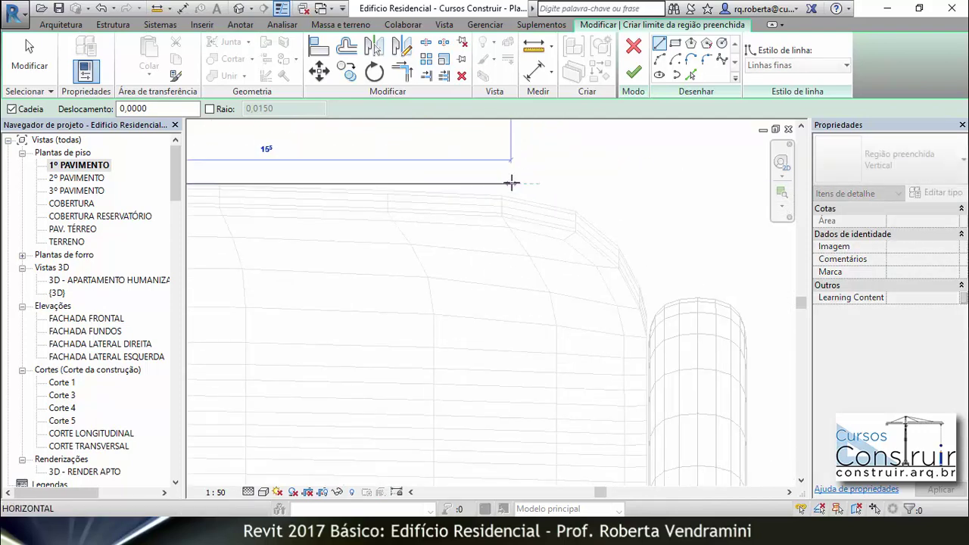
left_click(501, 195)
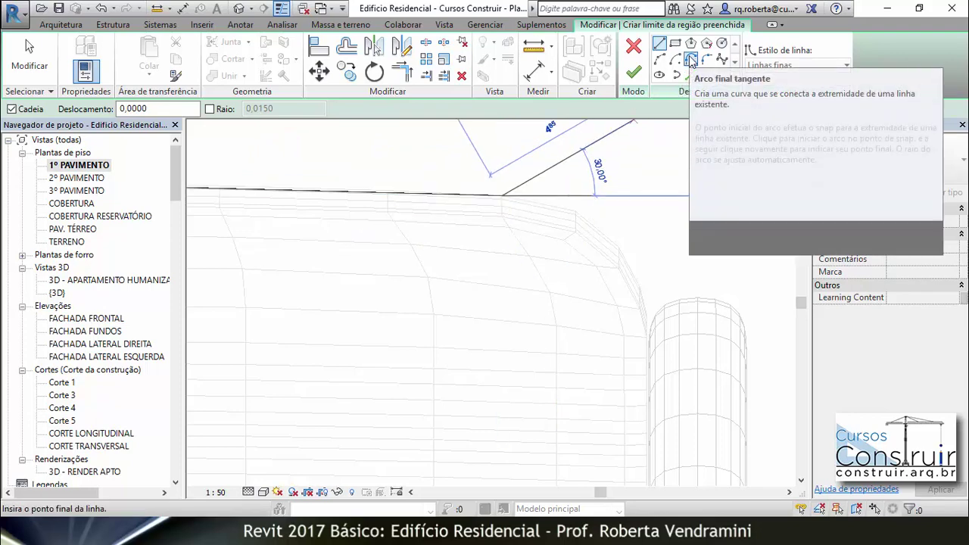
left_click(691, 60)
scroll(660, 347, "up", 2)
scroll(660, 346, "up", 2)
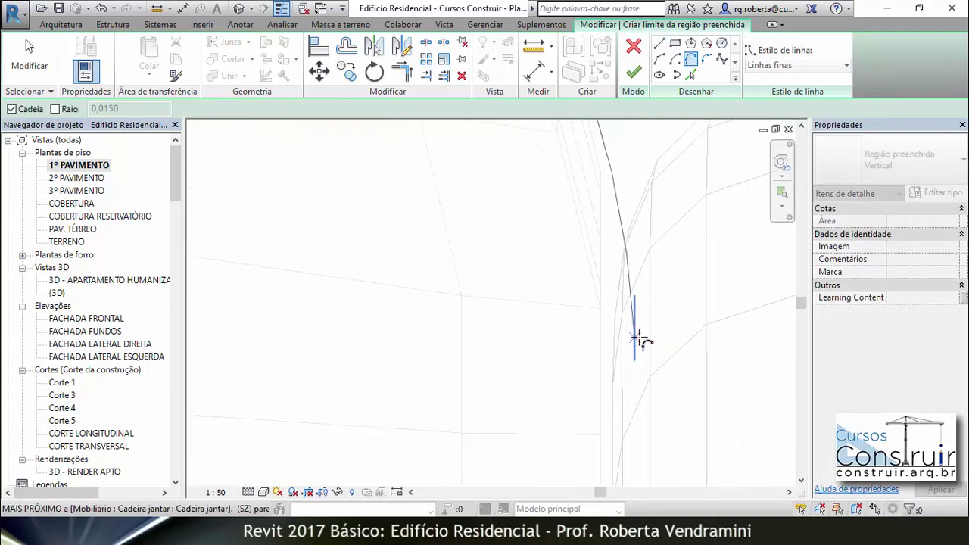
left_click(595, 303)
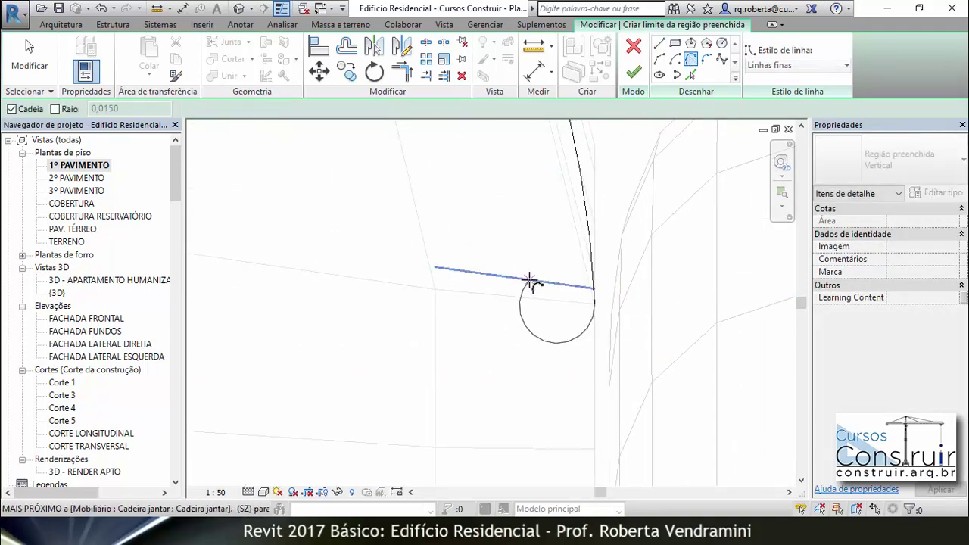
Step: Trace straight boundary lines down the chair's right side and along its bottom edge
left_click(659, 45)
scroll(562, 147, "down", 2)
scroll(562, 146, "down", 3)
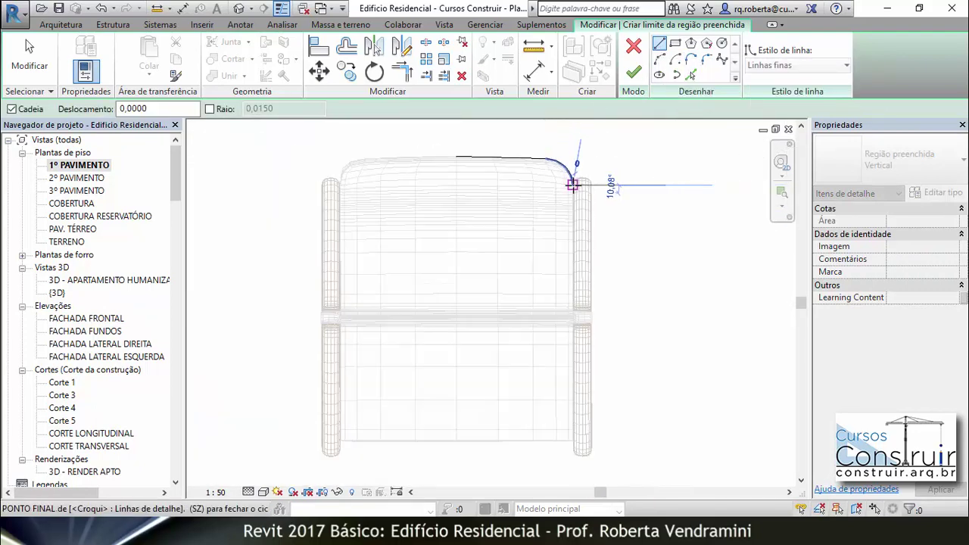
scroll(583, 400, "down", 2)
scroll(581, 398, "down", 1)
scroll(572, 348, "up", 2)
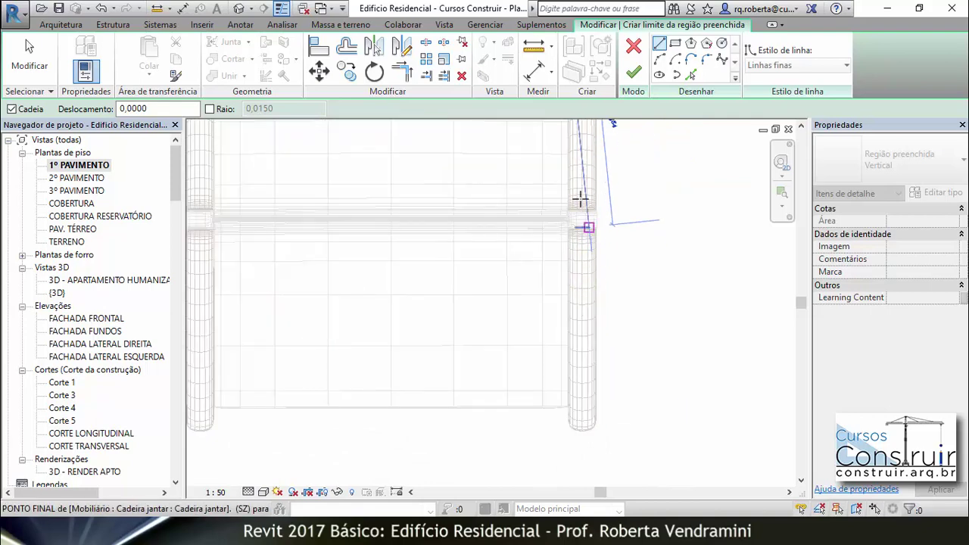
scroll(579, 197, "up", 2)
scroll(580, 225, "up", 2)
scroll(578, 227, "up", 2)
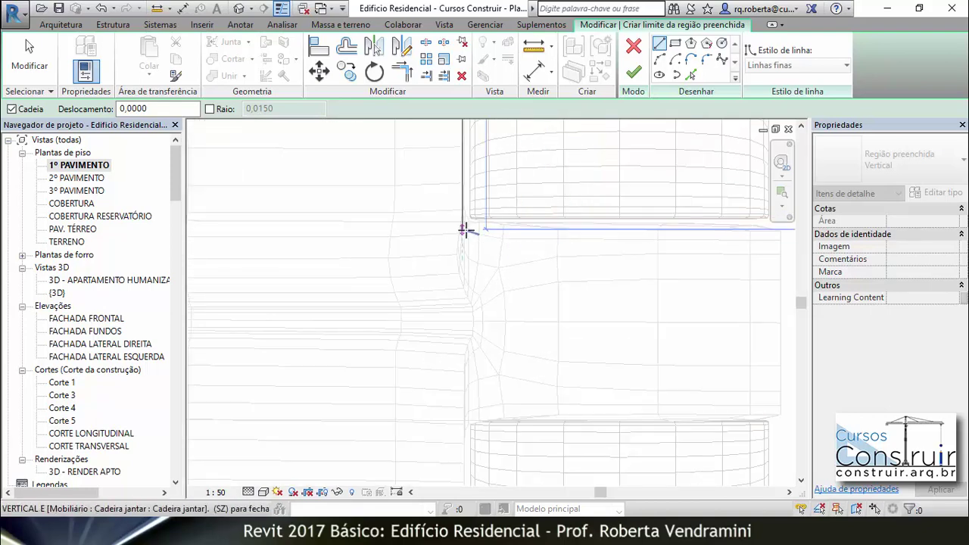
left_click(464, 220)
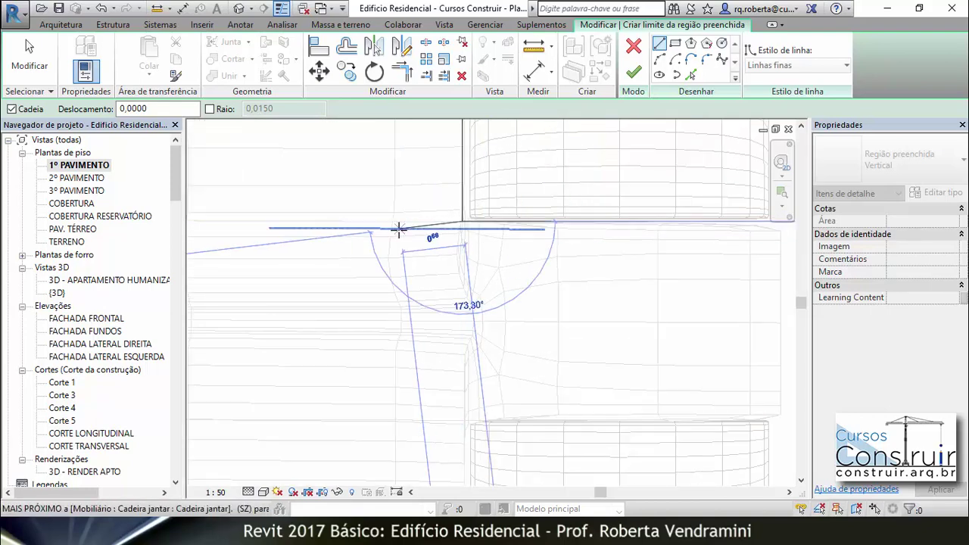
scroll(398, 227, "down", 3)
scroll(569, 231, "up", 2)
scroll(560, 230, "up", 1)
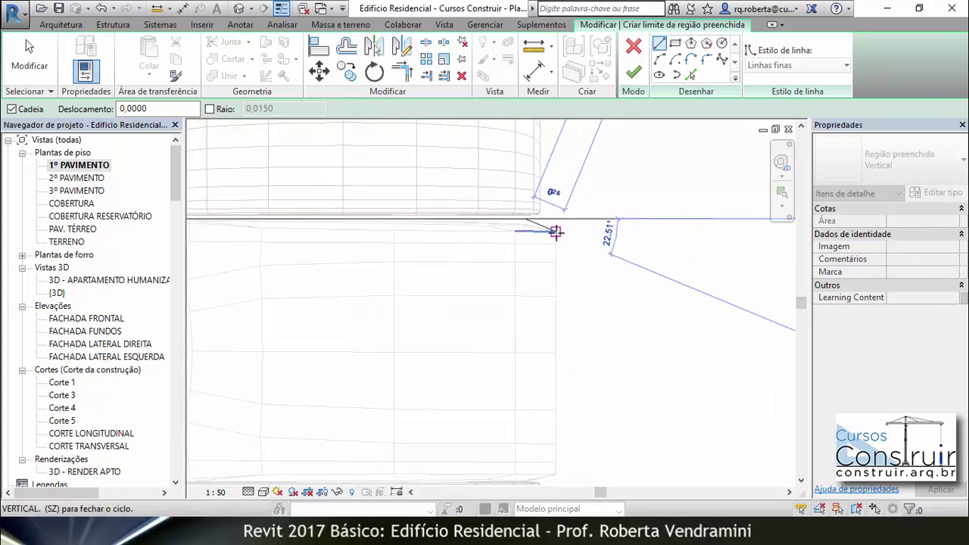
scroll(555, 227, "down", 2)
scroll(557, 333, "up", 2)
scroll(558, 341, "up", 2)
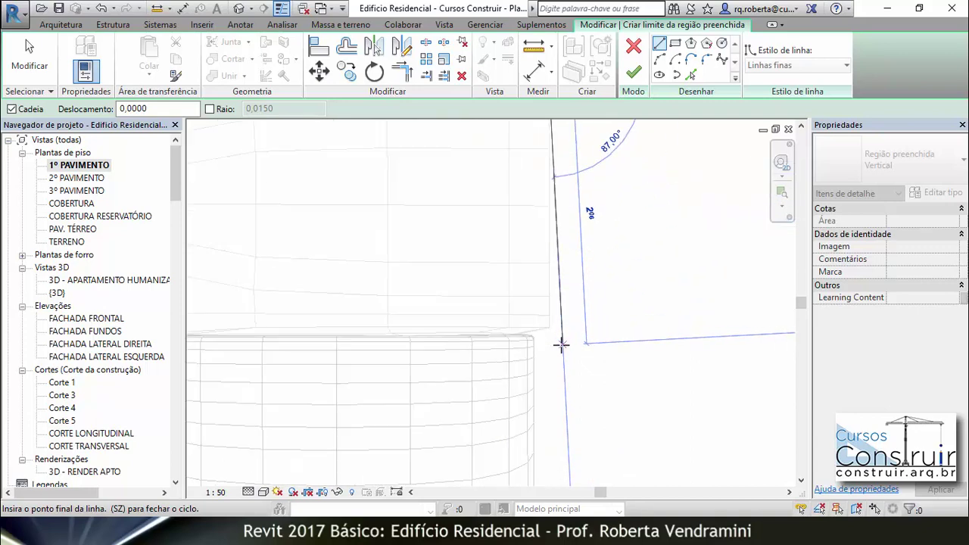
scroll(551, 325, "up", 1)
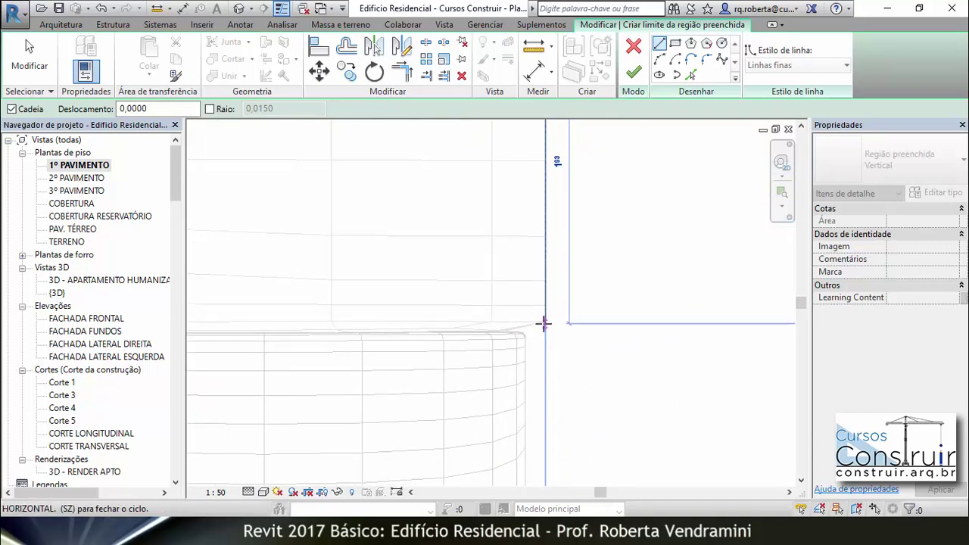
left_click(545, 323)
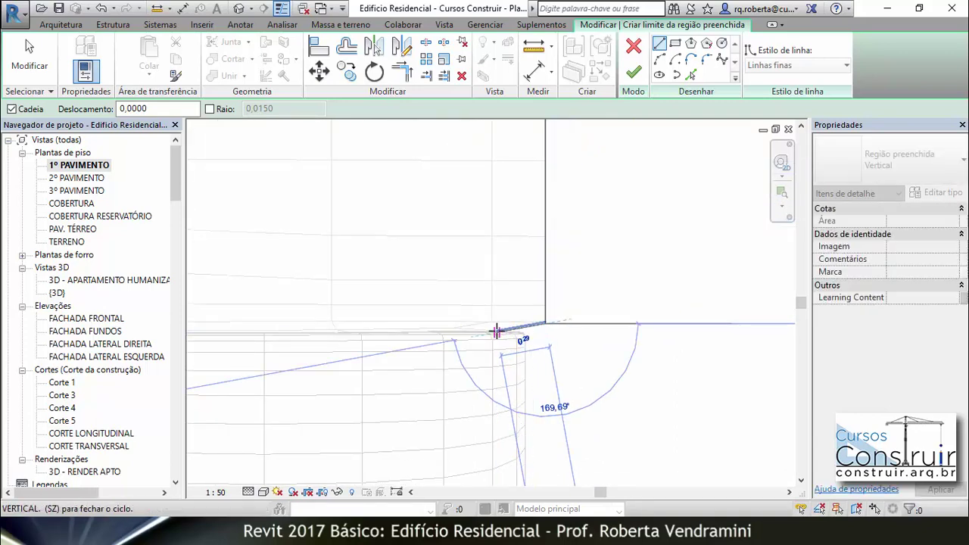
scroll(659, 296, "down", 1)
scroll(651, 294, "down", 2)
scroll(381, 288, "up", 1)
scroll(381, 314, "up", 1)
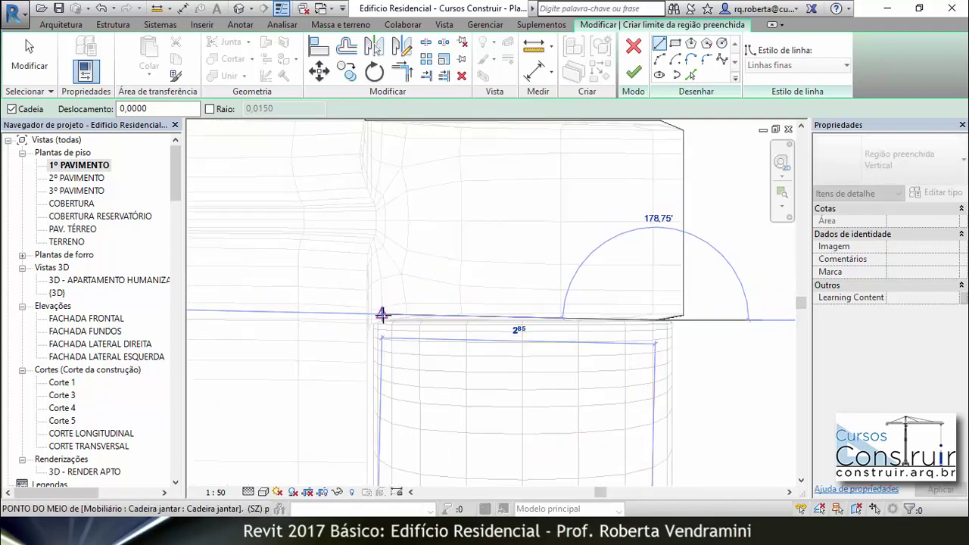
scroll(381, 325, "up", 2)
scroll(356, 325, "up", 1)
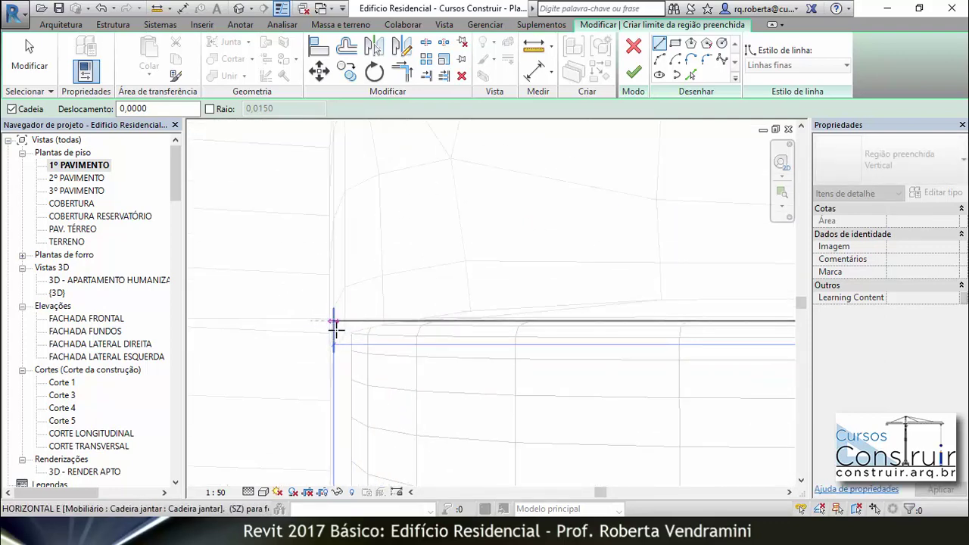
left_click(338, 325)
scroll(415, 253, "down", 2)
scroll(411, 245, "down", 2)
scroll(411, 245, "down", 2)
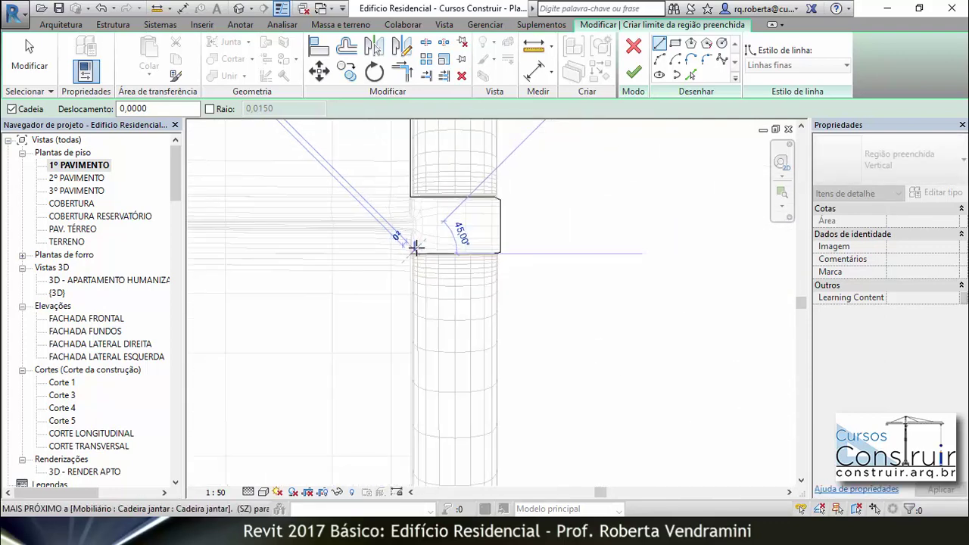
scroll(411, 245, "down", 2)
scroll(411, 399, "up", 2)
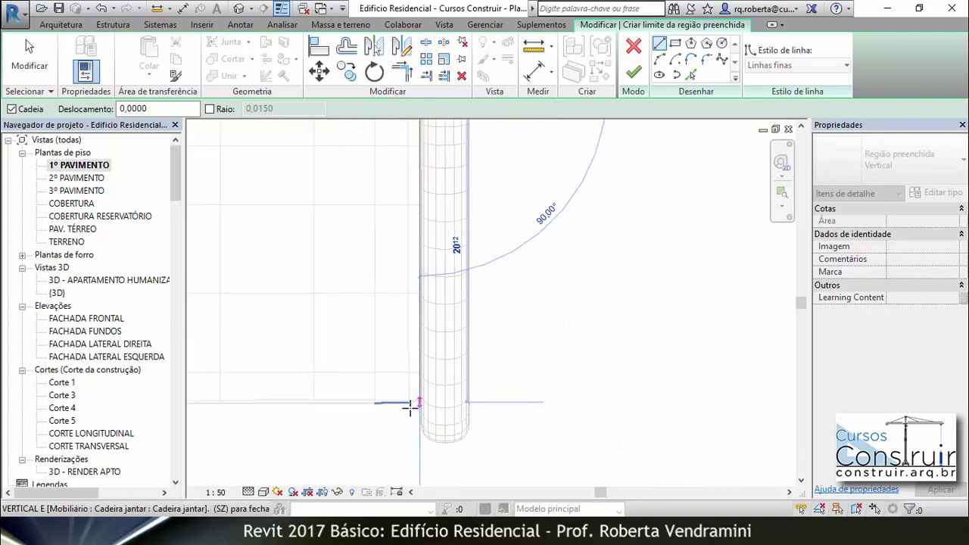
scroll(407, 400, "up", 2)
scroll(412, 406, "up", 2)
scroll(417, 407, "up", 1)
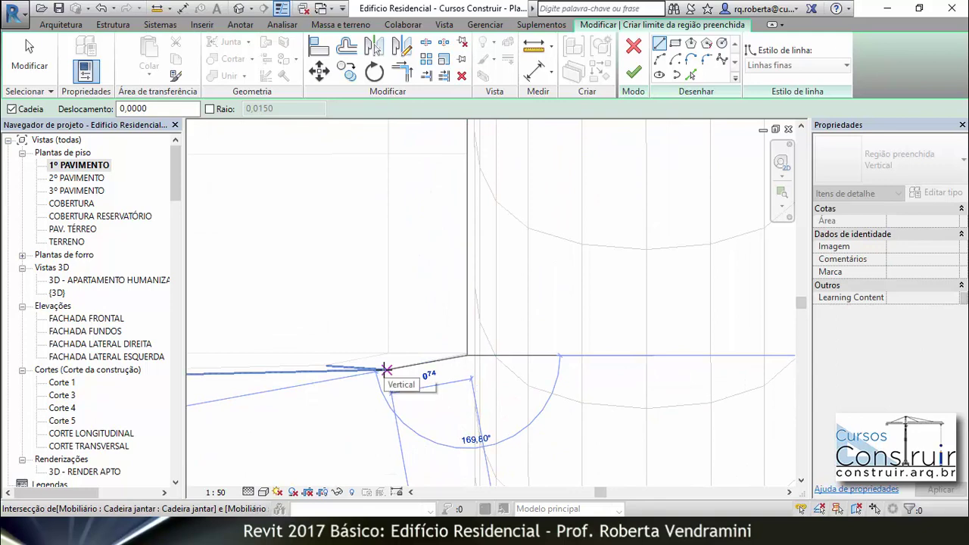
scroll(580, 352, "down", 2)
scroll(599, 331, "down", 2)
scroll(612, 335, "down", 1)
scroll(600, 333, "down", 1)
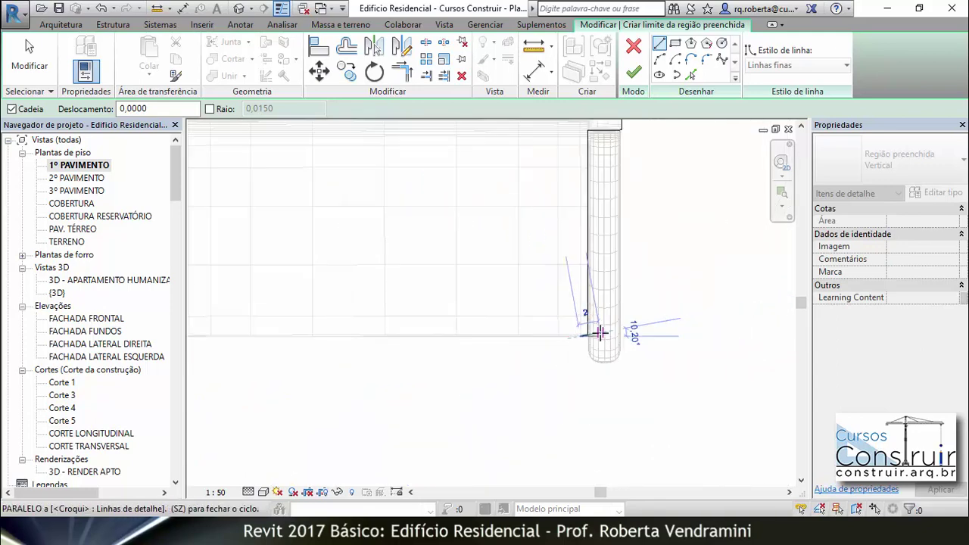
scroll(599, 334, "down", 2)
scroll(650, 325, "down", 1)
scroll(595, 422, "down", 1)
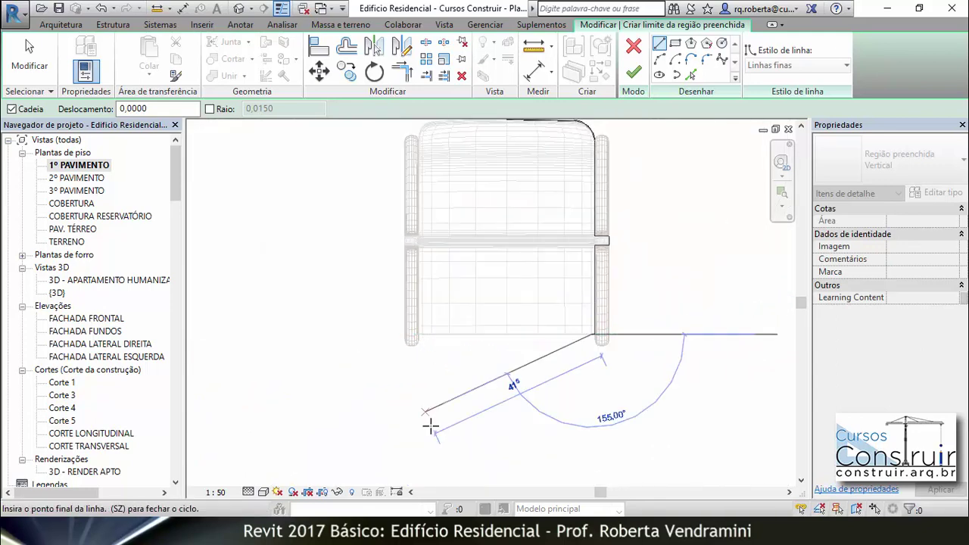
scroll(465, 346, "down", 1)
scroll(480, 280, "up", 1)
scroll(451, 303, "up", 2)
scroll(450, 302, "up", 2)
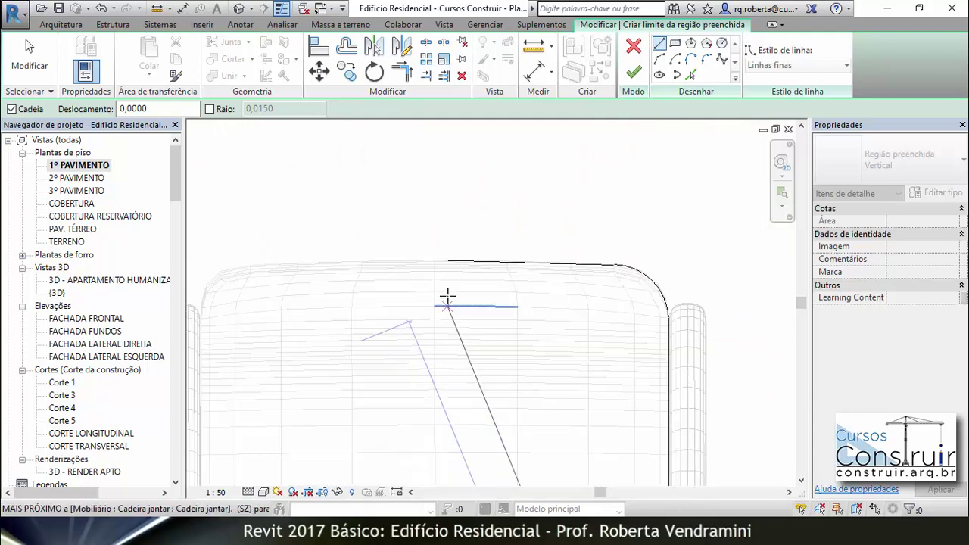
scroll(488, 216, "down", 2)
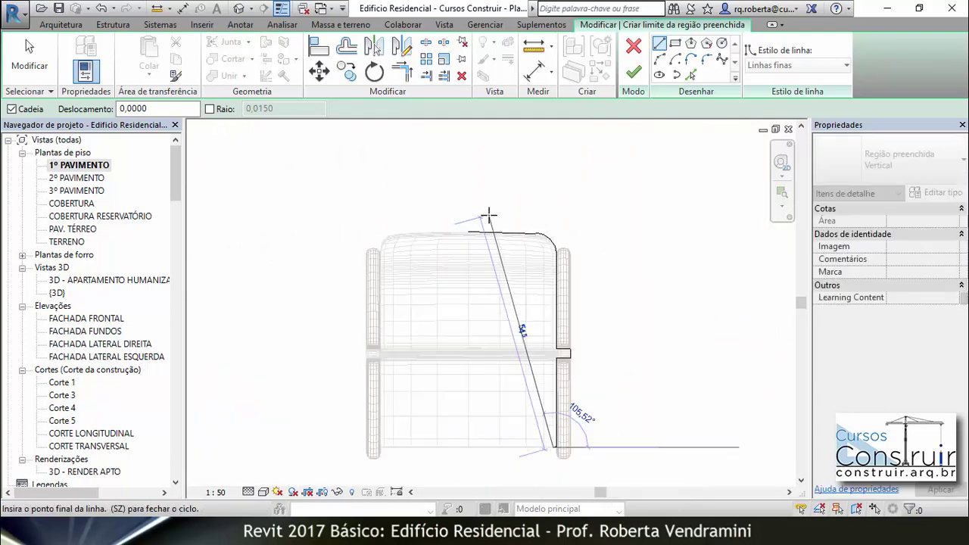
scroll(526, 346, "up", 1)
scroll(407, 348, "up", 1)
scroll(407, 349, "up", 1)
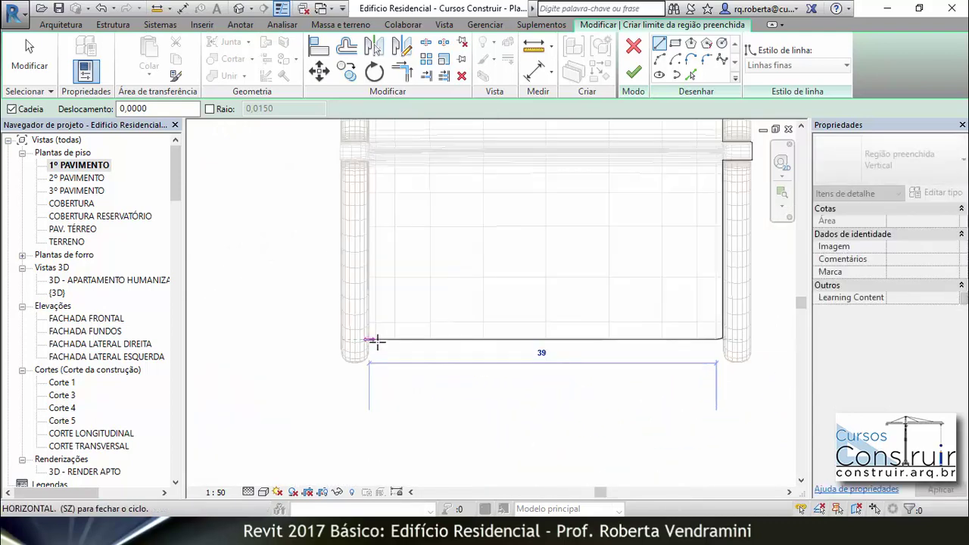
scroll(376, 340, "up", 1)
scroll(377, 340, "up", 1)
scroll(376, 342, "up", 1)
scroll(362, 333, "up", 1)
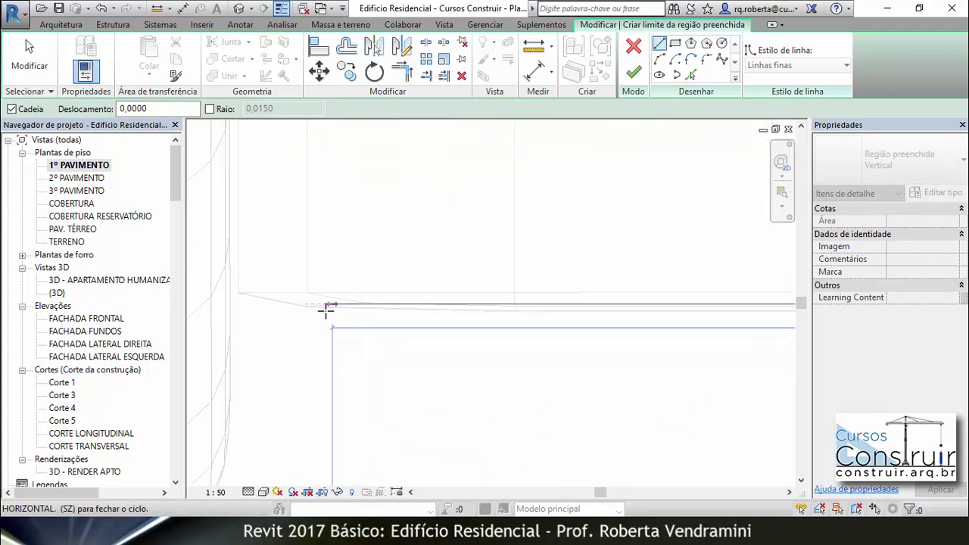
left_click(308, 304)
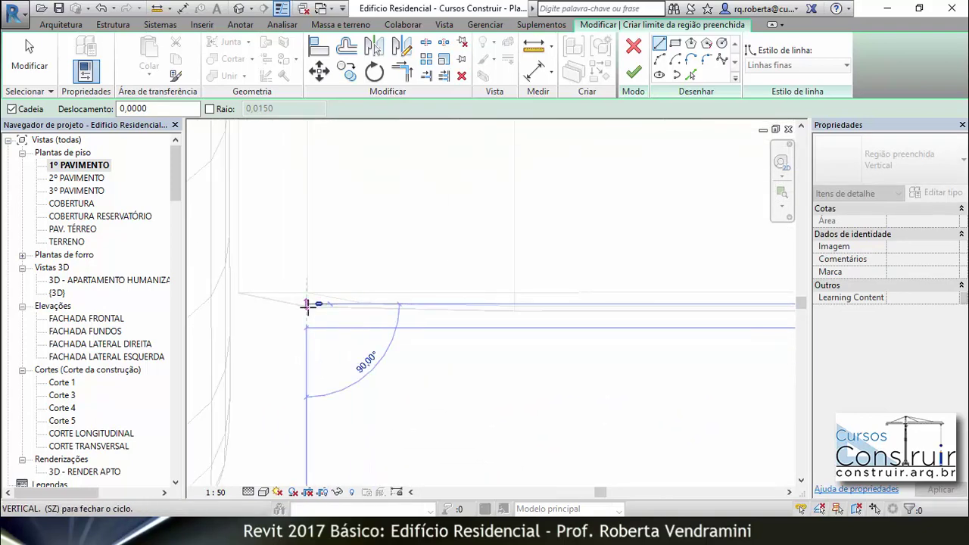
key("Escape")
key("Escape")
scroll(363, 347, "down", 1)
Step: Mirror-copy the half outline across a vertical axis through the chair's centre to the left side
scroll(386, 351, "down", 2)
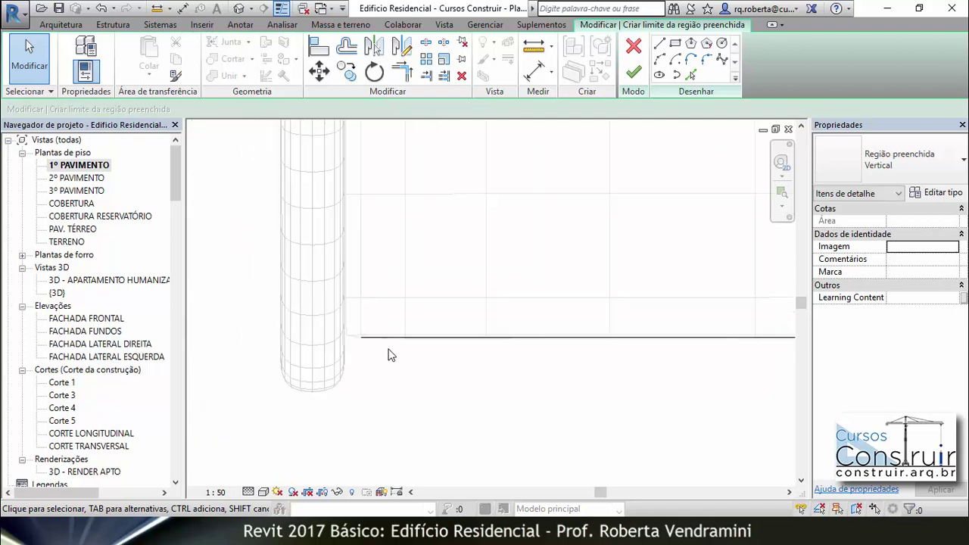
scroll(387, 350, "down", 2)
scroll(390, 347, "down", 2)
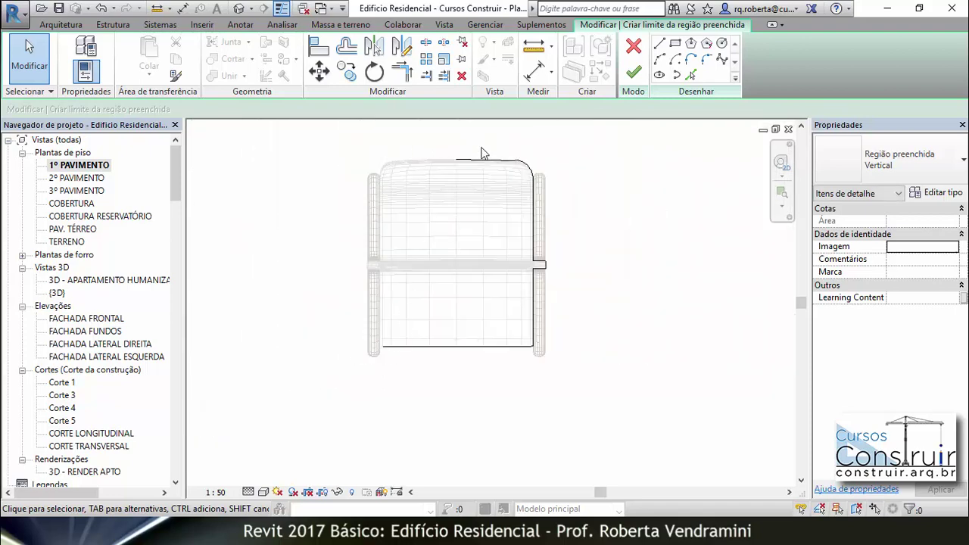
scroll(425, 322, "down", 1)
scroll(568, 250, "up", 1)
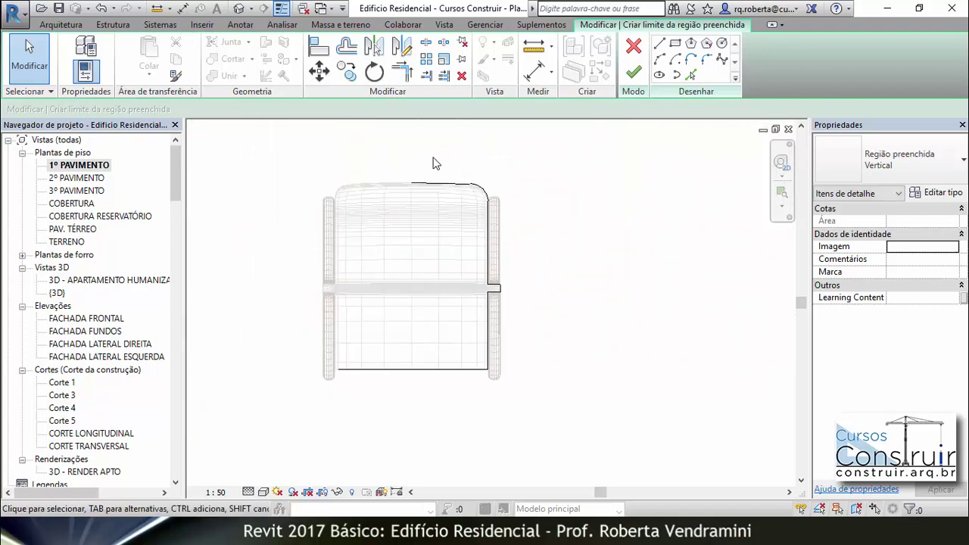
left_click_drag(397, 158, 536, 400)
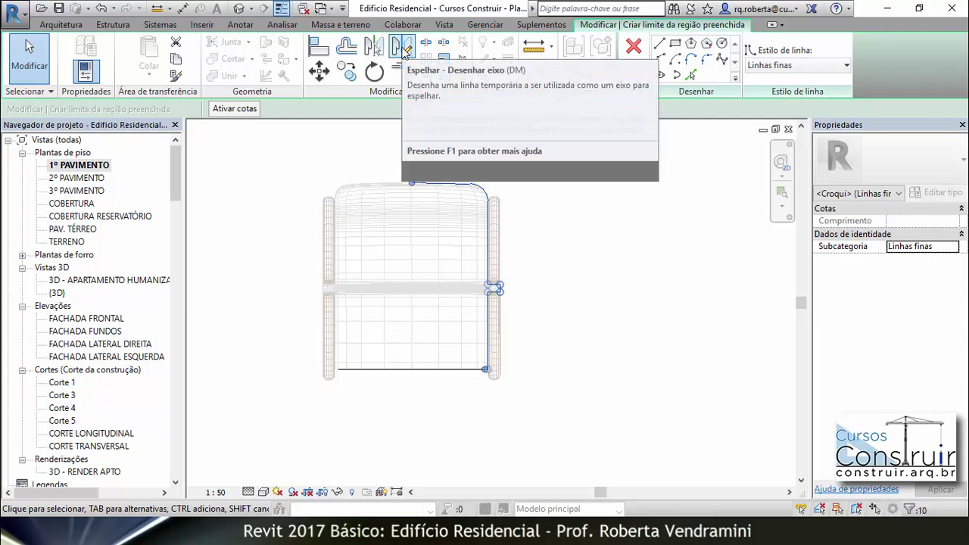
left_click(403, 49)
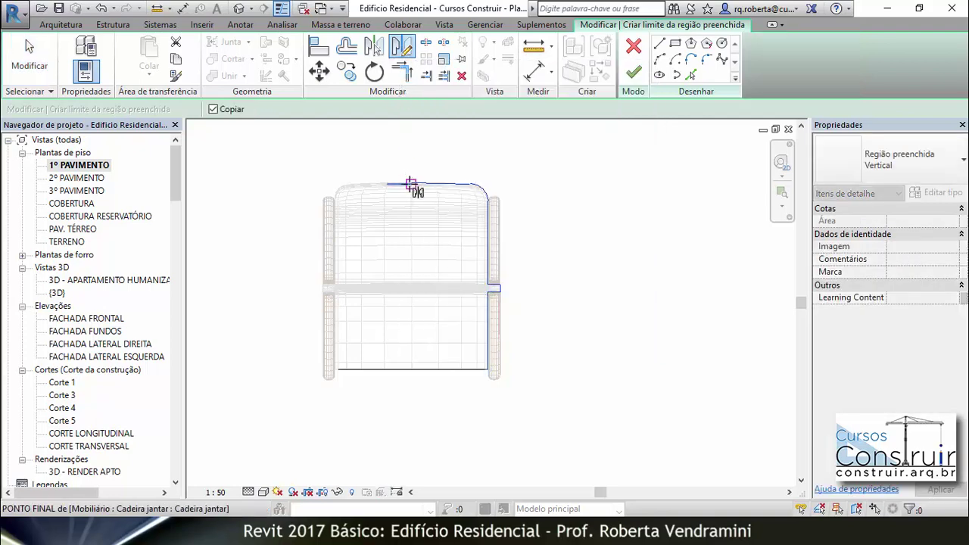
scroll(417, 183, "up", 3)
scroll(408, 189, "up", 2)
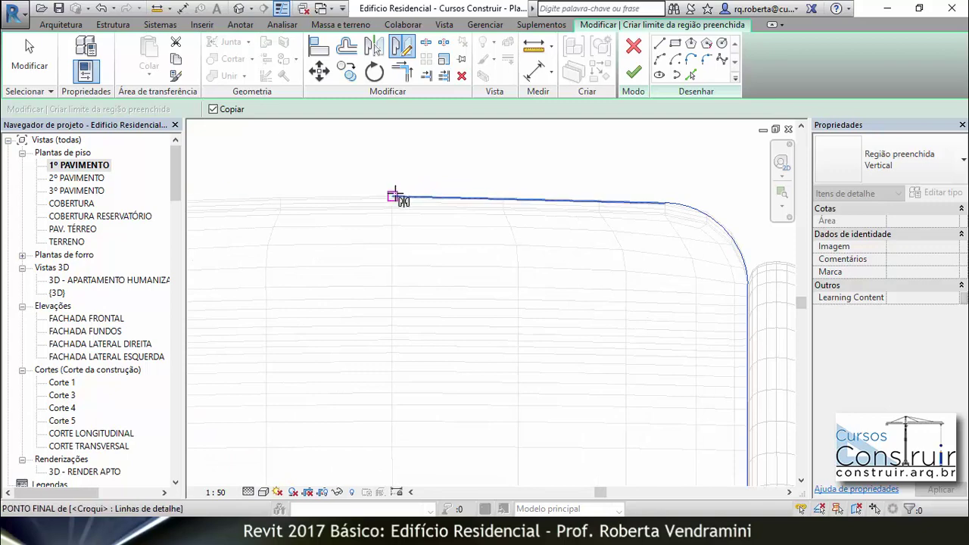
left_click(396, 195)
scroll(396, 195, "down", 2)
scroll(396, 197, "down", 2)
scroll(396, 227, "down", 2)
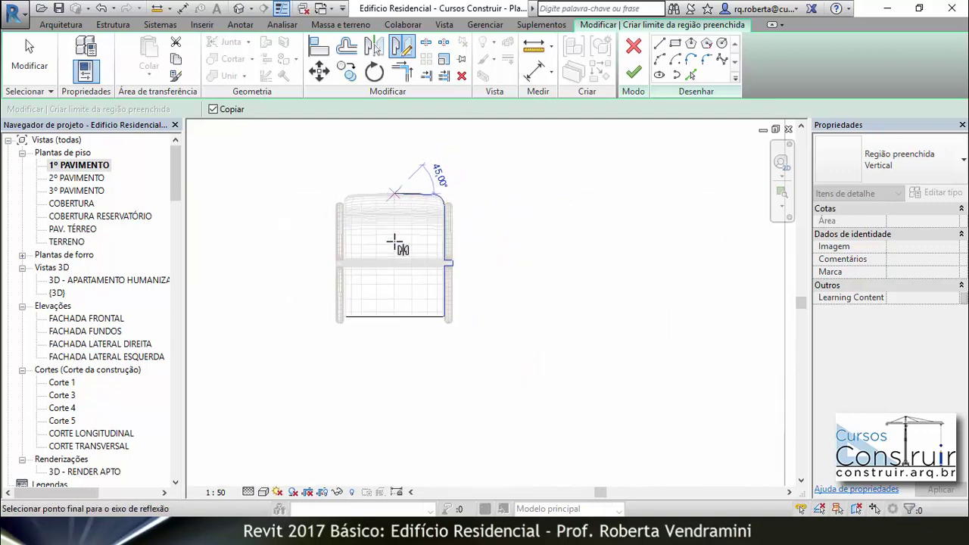
left_click(394, 360)
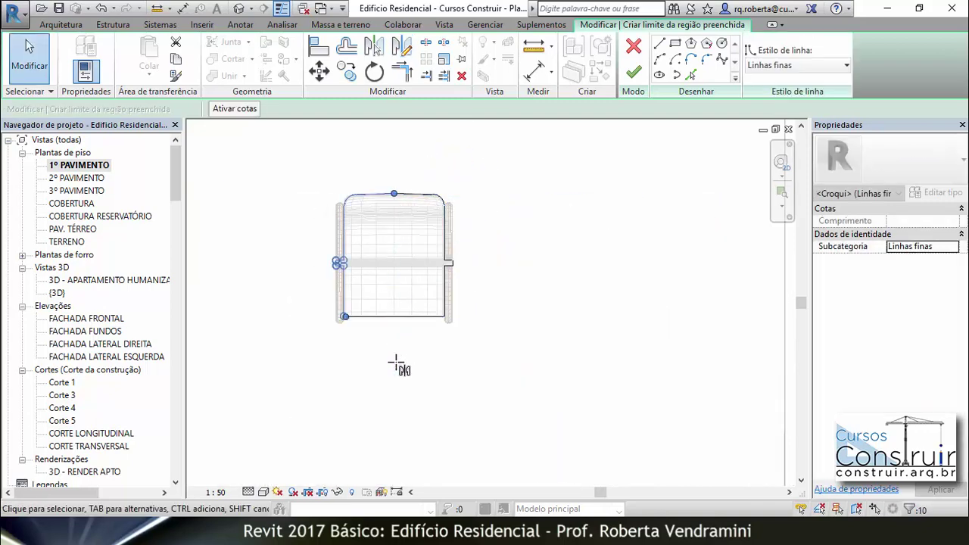
left_click(504, 344)
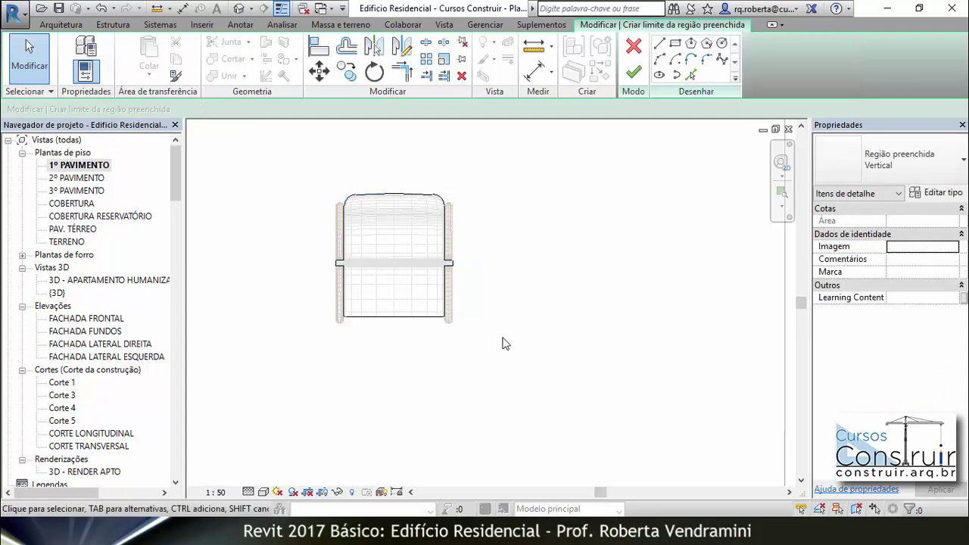
scroll(344, 319, "up", 2)
scroll(344, 319, "up", 3)
scroll(340, 310, "up", 2)
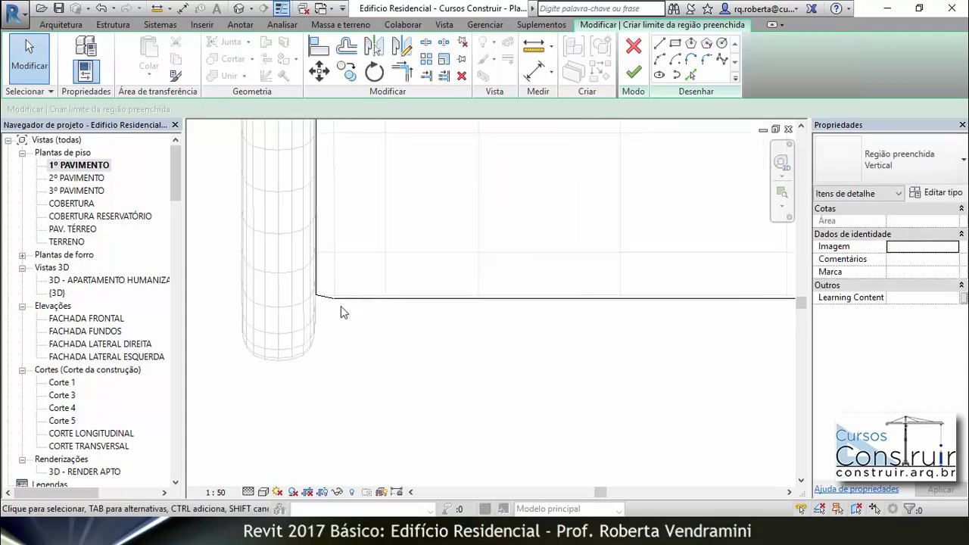
scroll(335, 305, "up", 2)
scroll(331, 287, "up", 2)
scroll(306, 273, "up", 1)
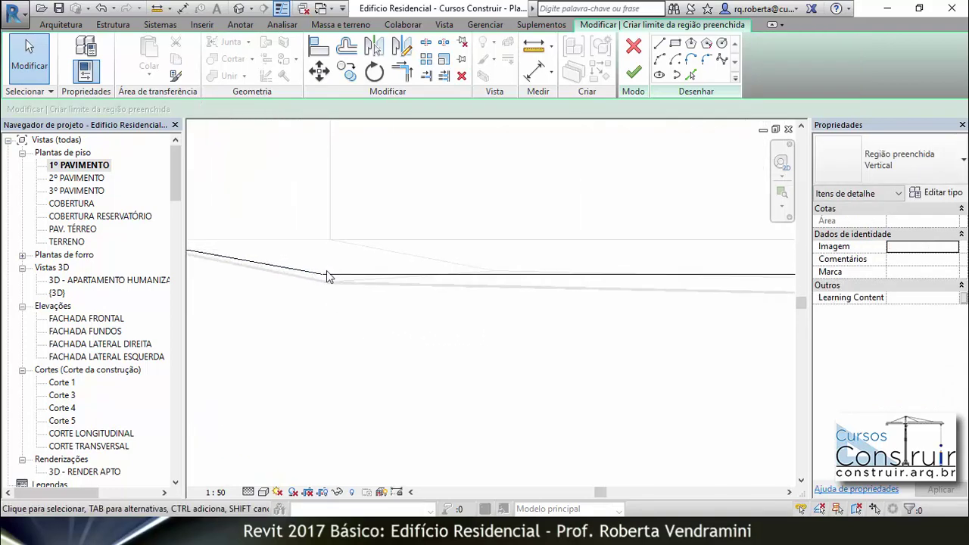
scroll(323, 277, "up", 2)
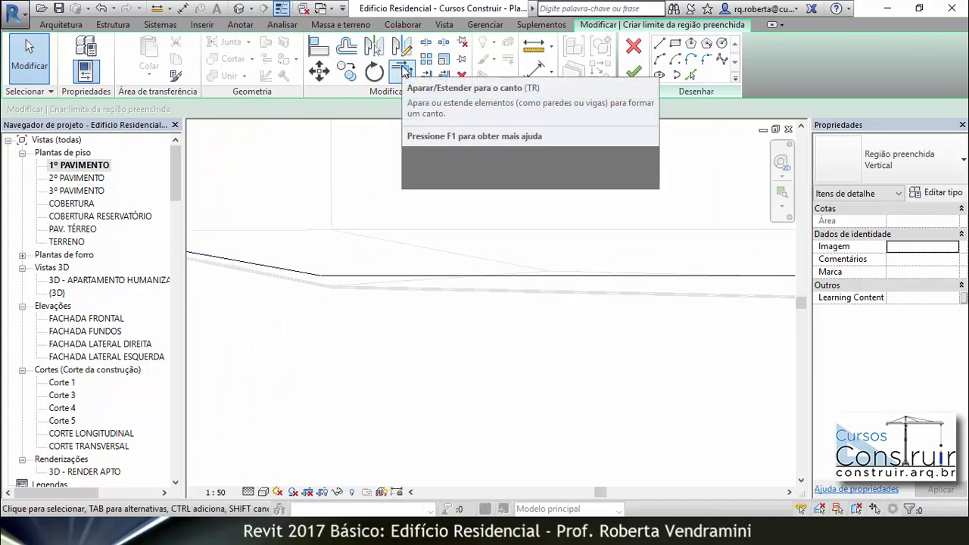
Step: Trim the sloped line and the bottom line into a single bottom-left corner
left_click(404, 71)
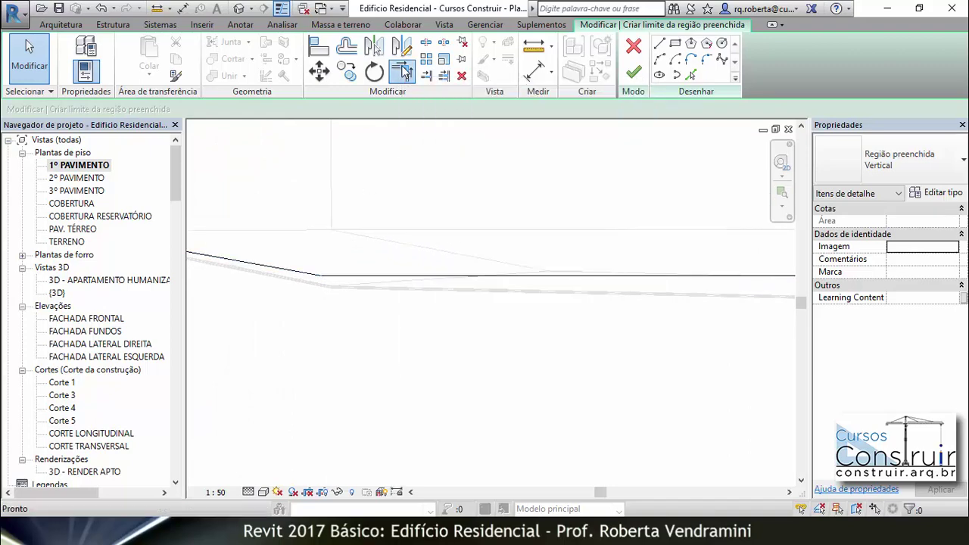
left_click(297, 276)
left_click(353, 279)
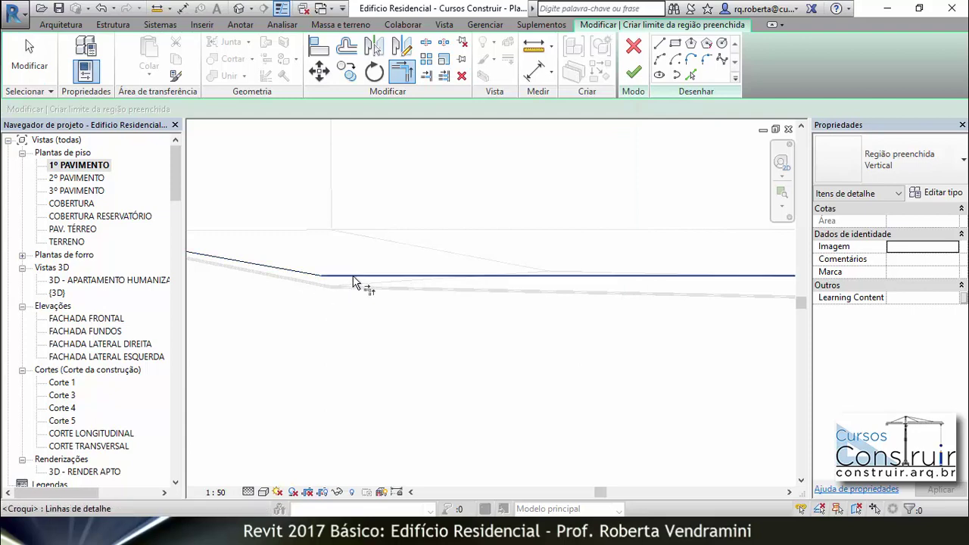
key("Escape")
key("Escape")
scroll(379, 318, "down", 3)
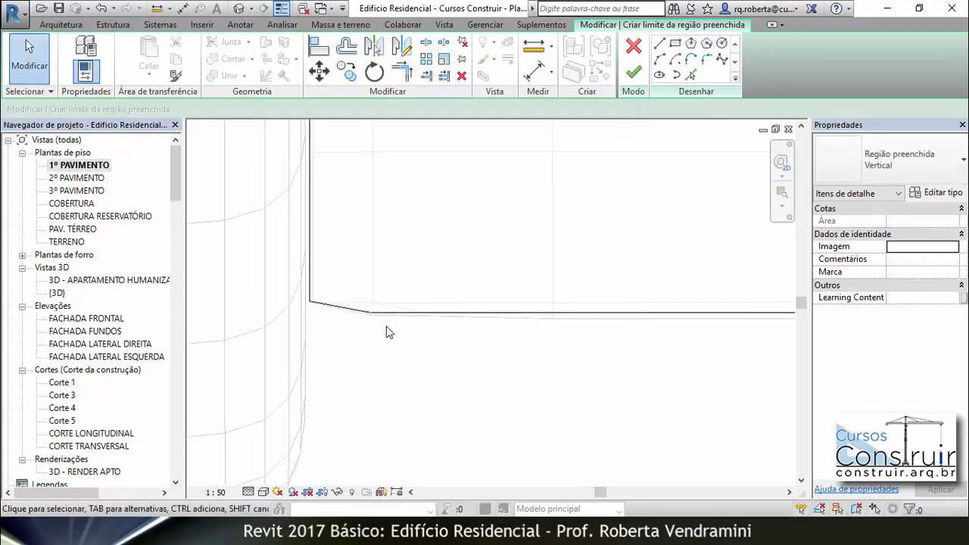
scroll(388, 332, "down", 2)
scroll(387, 331, "down", 2)
scroll(382, 329, "down", 2)
scroll(452, 267, "down", 1)
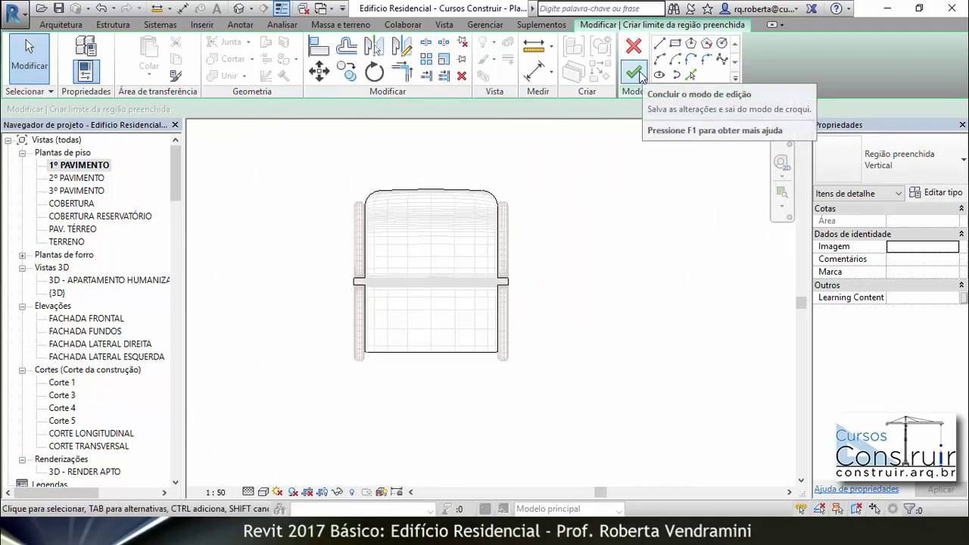
Step: Finish the sketch to create the 0,193 m² Vertical filled region, then select it
left_click(640, 76)
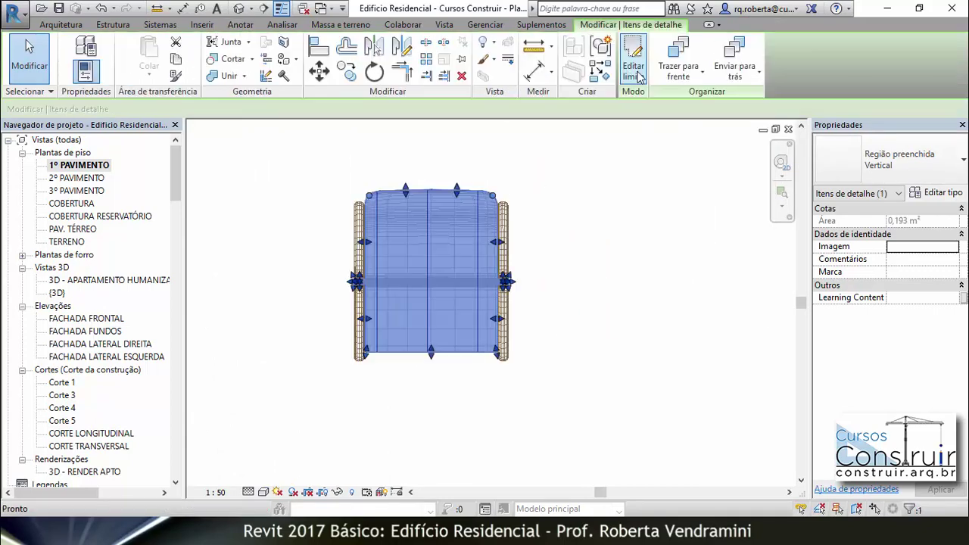
left_click(286, 326)
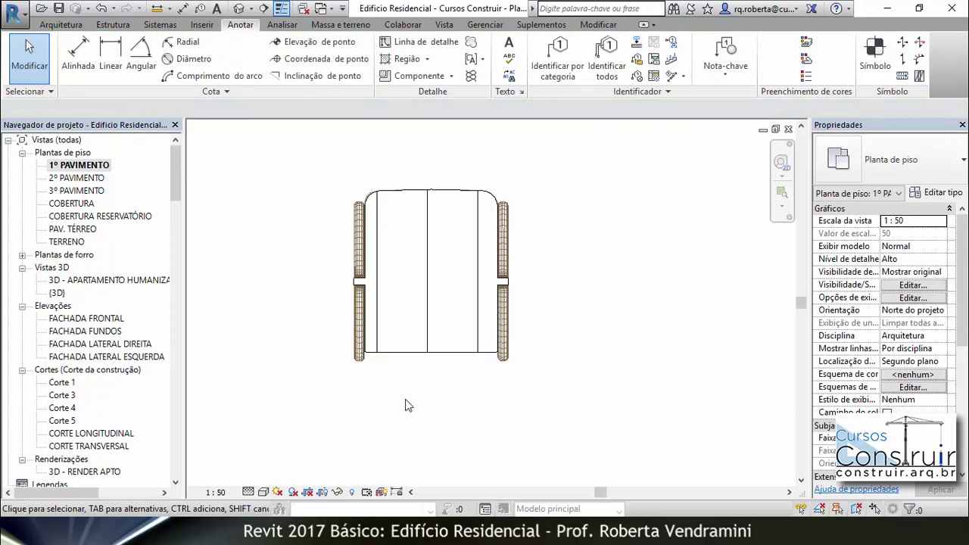
scroll(551, 271, "up", 2)
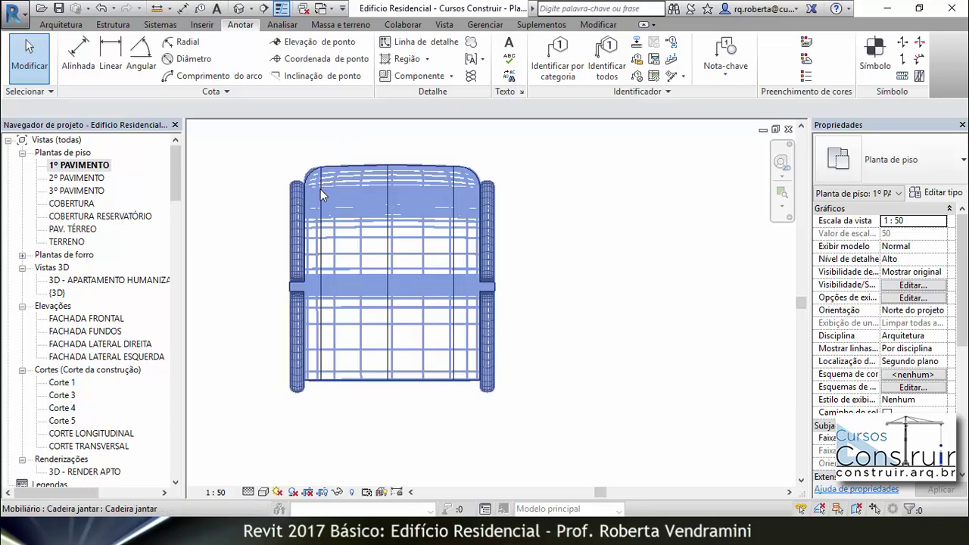
scroll(456, 310, "down", 3)
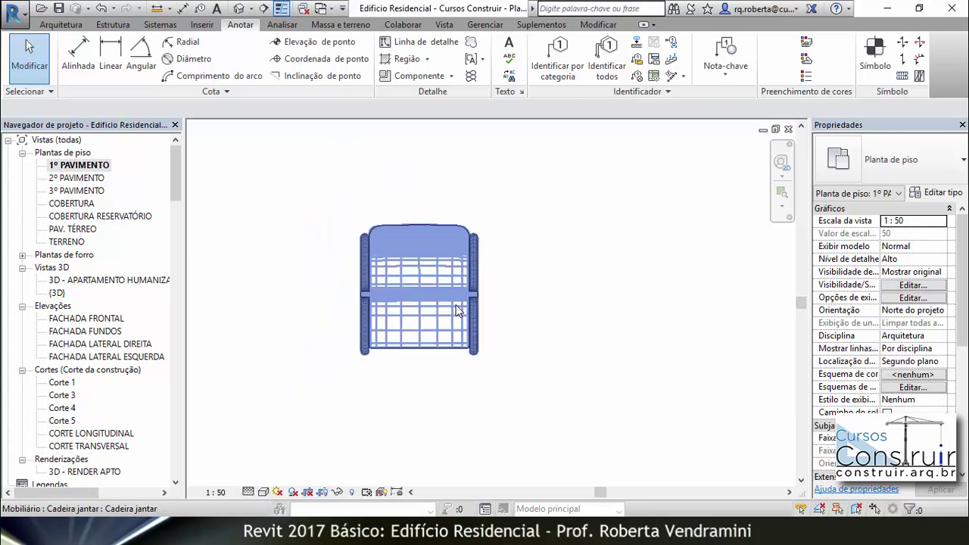
scroll(456, 311, "down", 2)
scroll(530, 333, "down", 1)
scroll(482, 323, "up", 1)
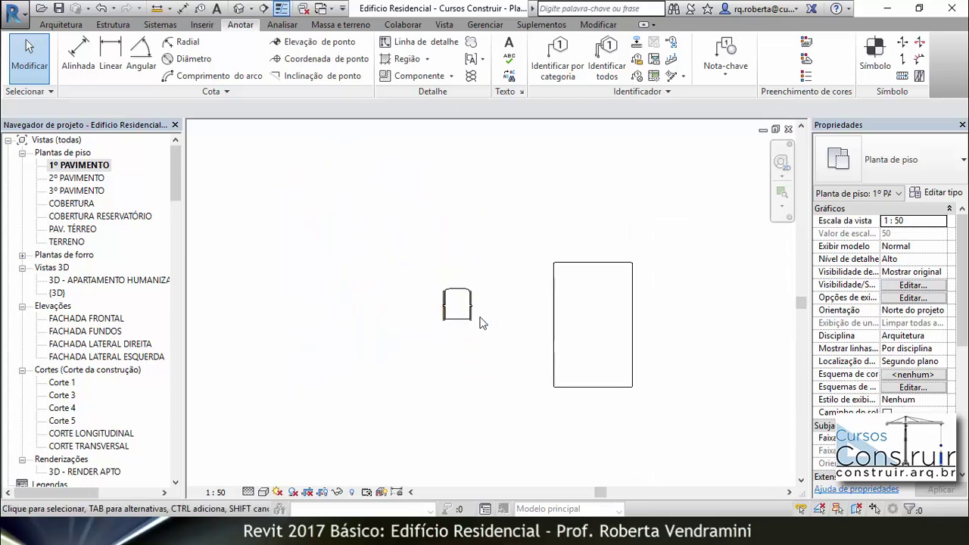
scroll(482, 323, "up", 3)
scroll(474, 283, "up", 3)
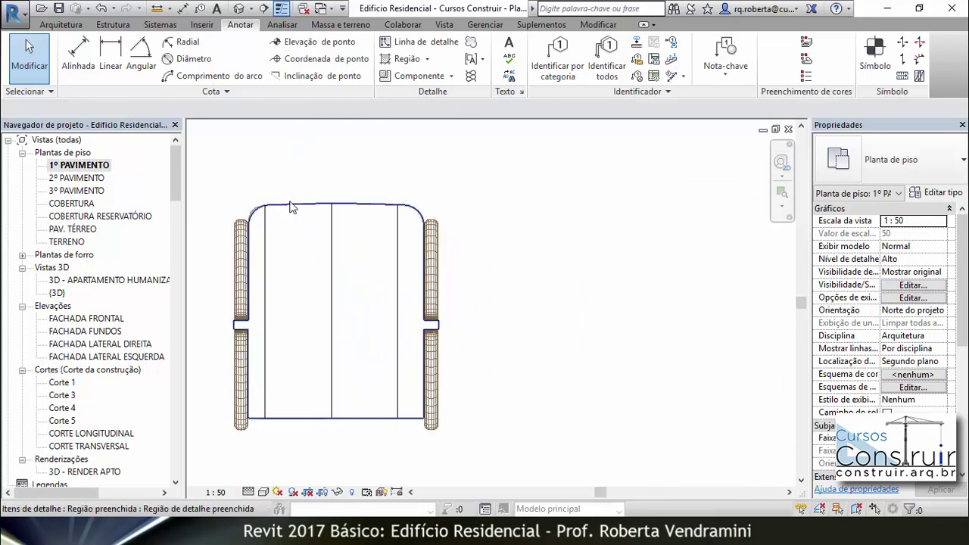
left_click(370, 209)
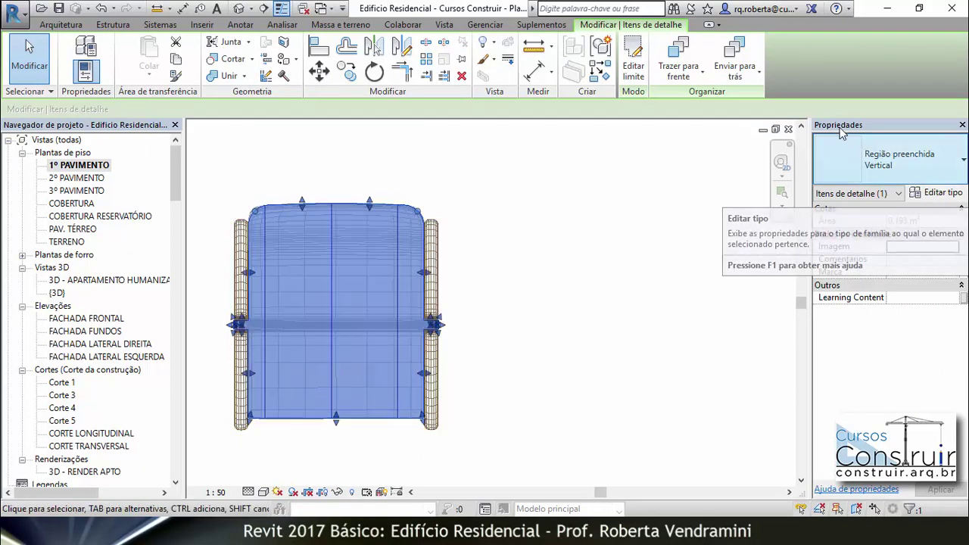
Step: Duplicate the Vertical filled-region type as a new type named '.MADEIRA BRANCA'
left_click(938, 193)
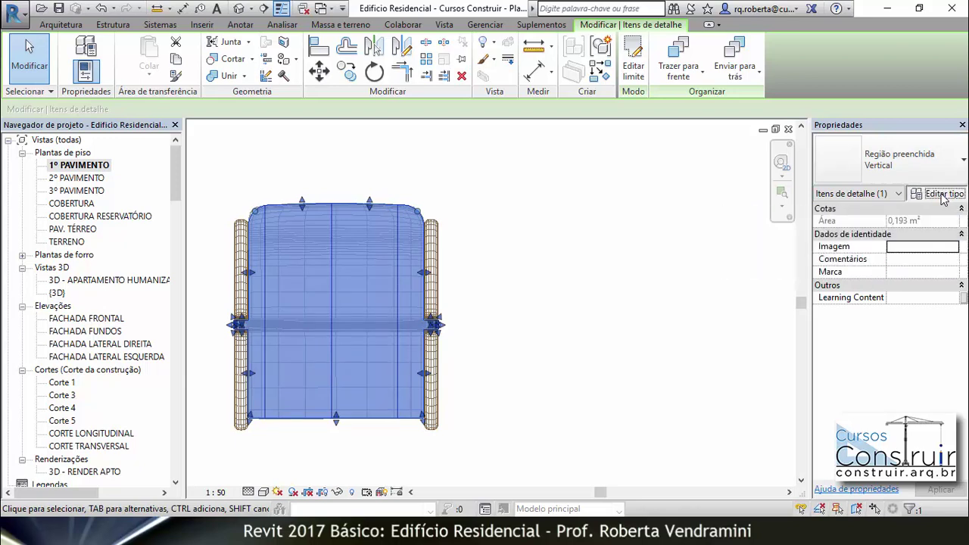
left_click_drag(255, 63, 208, 69)
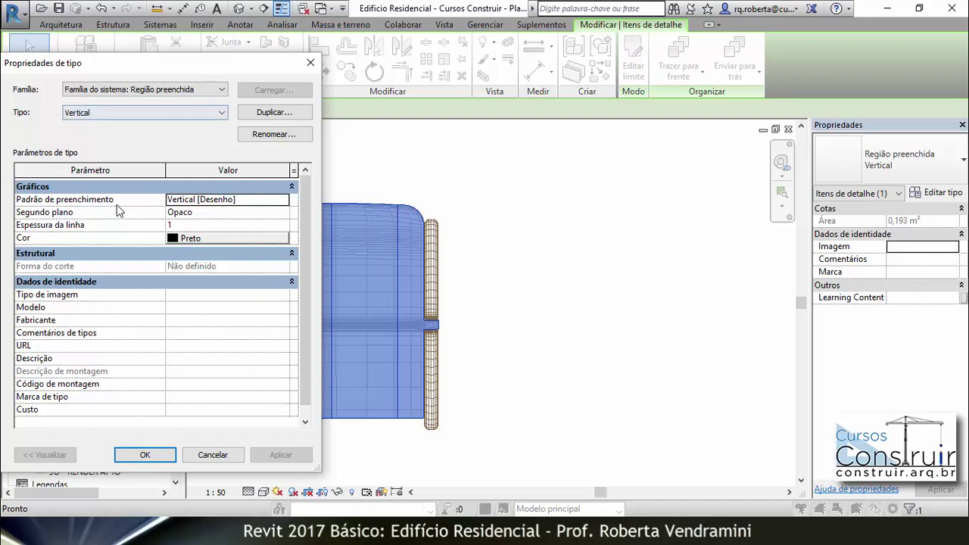
left_click(270, 114)
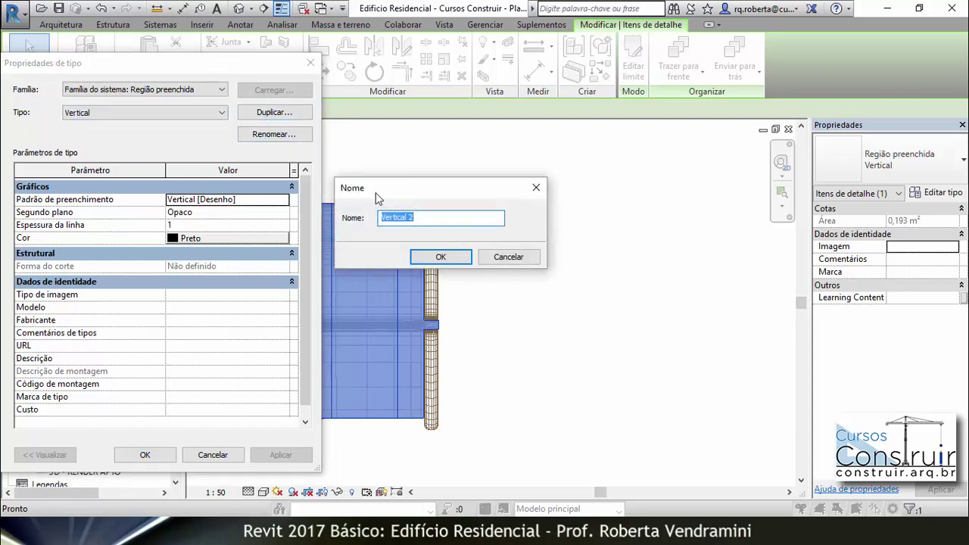
type("Madeira")
key("BackSpace")
key("BackSpace")
key("BackSpace")
key("BackSpace")
key("BackSpace")
type("EI")
type("RA")
type(" BRA")
type("NCA")
left_click(442, 259)
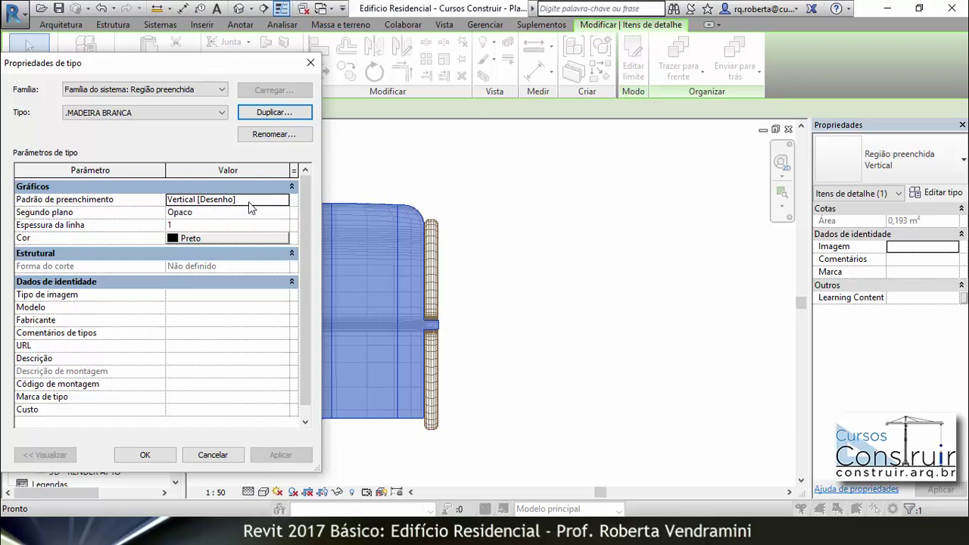
left_click(248, 201)
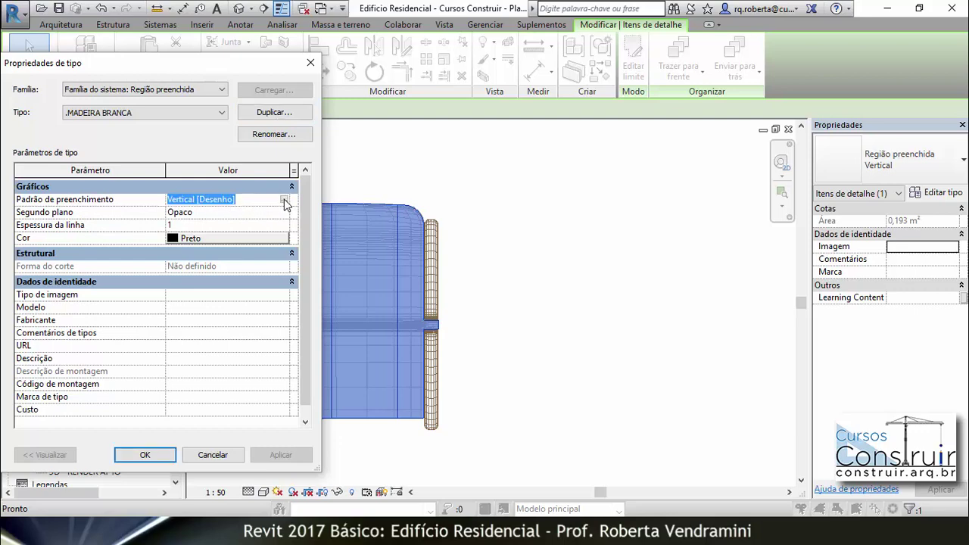
Step: Set the .MADEIRA BRANCA fill pattern to Madeira 04 and accept the type properties
left_click(284, 199)
scroll(128, 237, "up", 1)
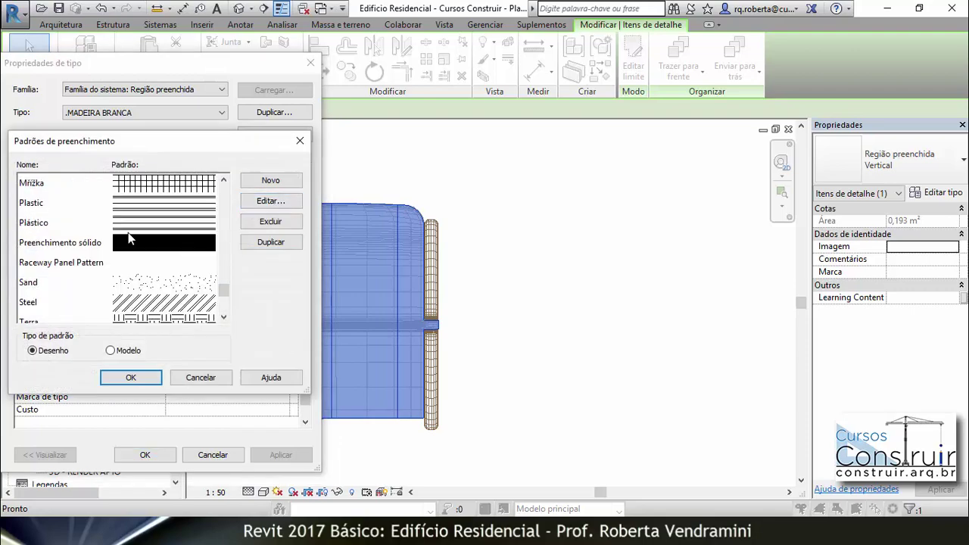
scroll(128, 237, "up", 1)
scroll(127, 238, "up", 3)
scroll(128, 238, "up", 1)
scroll(128, 238, "up", 3)
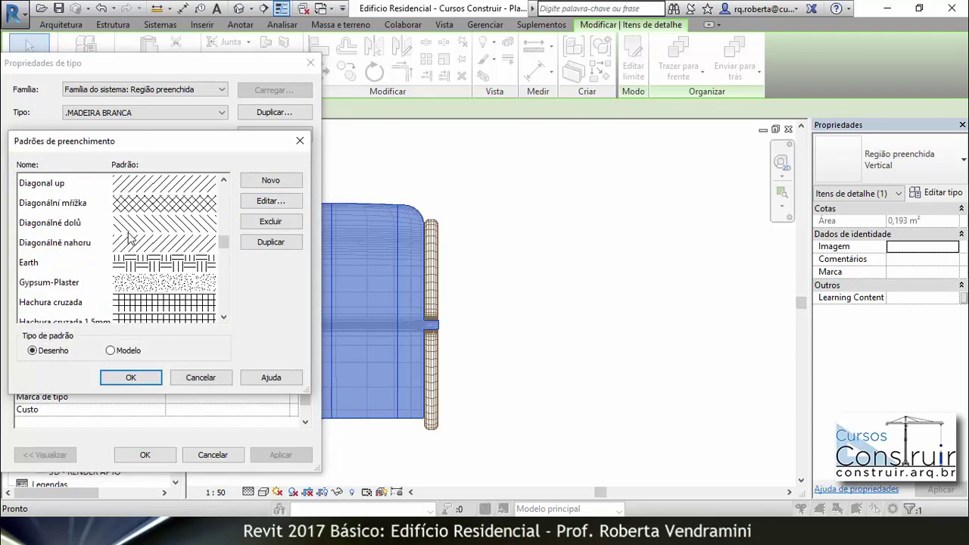
scroll(128, 237, "up", 2)
scroll(128, 237, "up", 5)
scroll(128, 238, "up", 1)
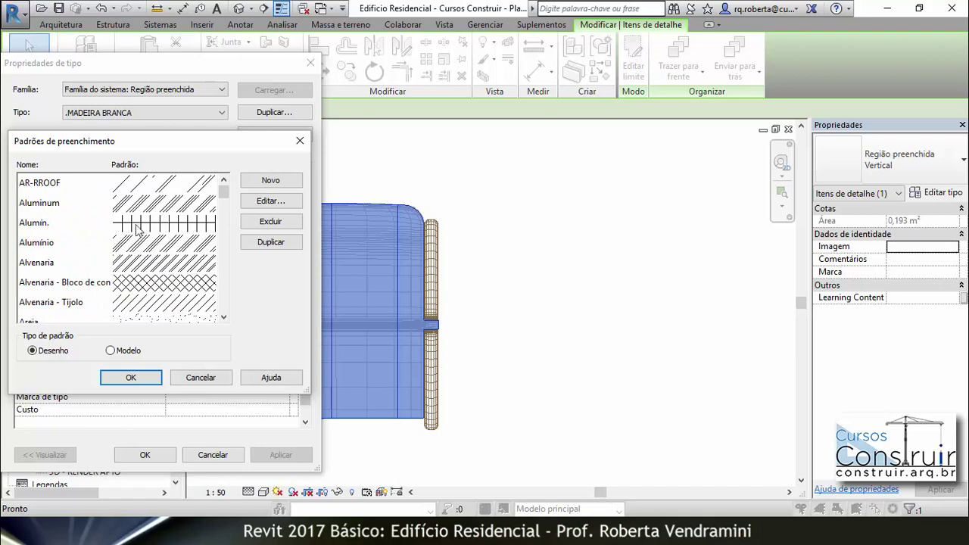
scroll(138, 231, "down", 3)
scroll(140, 230, "down", 3)
scroll(142, 229, "down", 2)
scroll(146, 228, "down", 1)
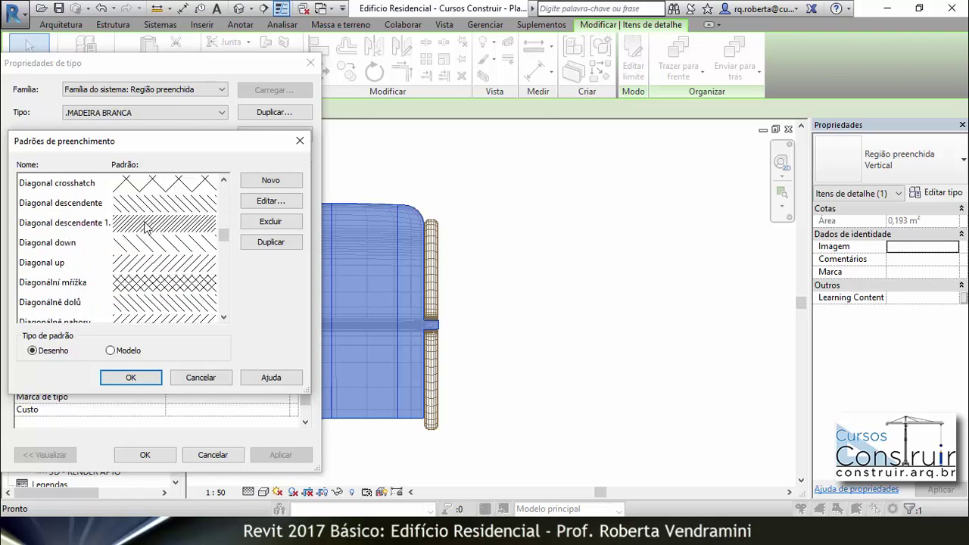
scroll(146, 229, "down", 1)
scroll(146, 229, "down", 1)
scroll(146, 229, "down", 1)
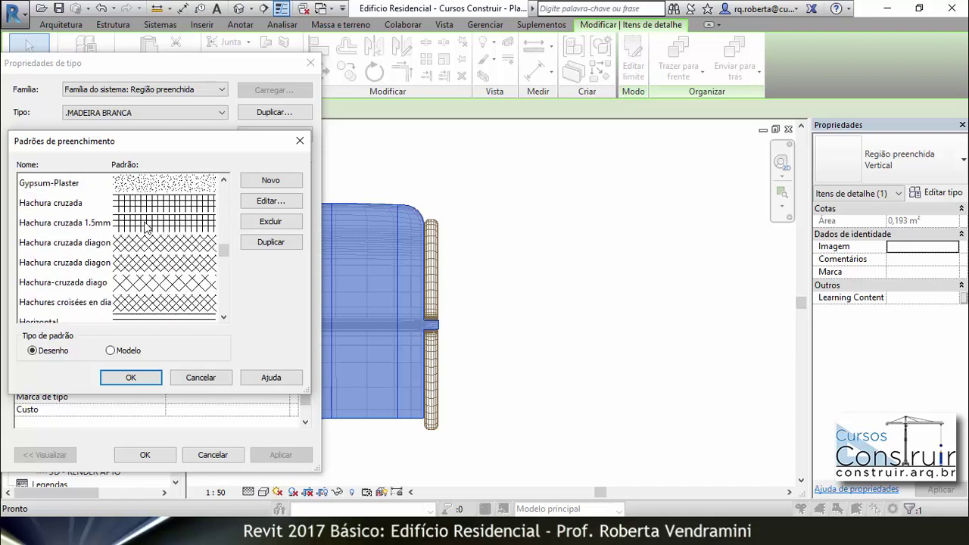
scroll(146, 228, "down", 2)
scroll(146, 228, "down", 1)
scroll(146, 228, "down", 1)
scroll(147, 229, "down", 1)
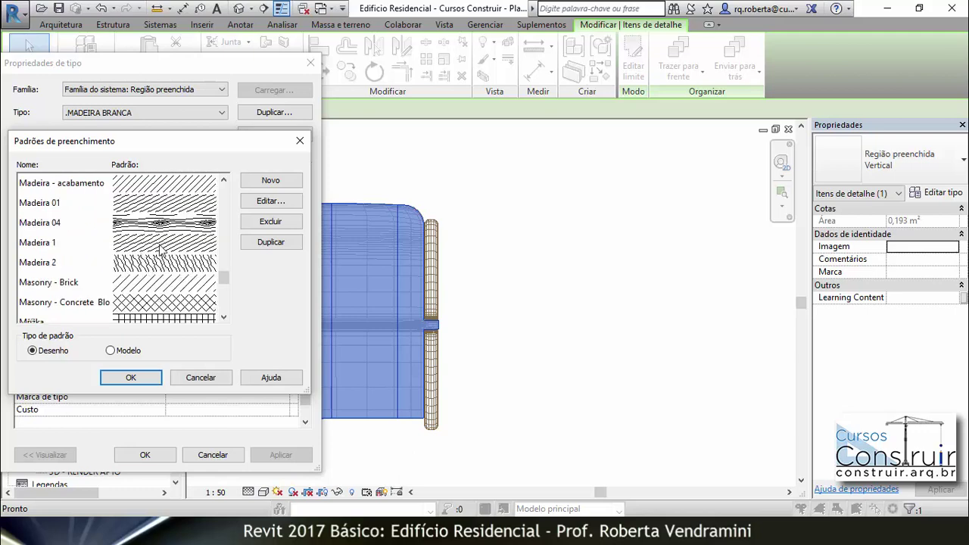
left_click(159, 225)
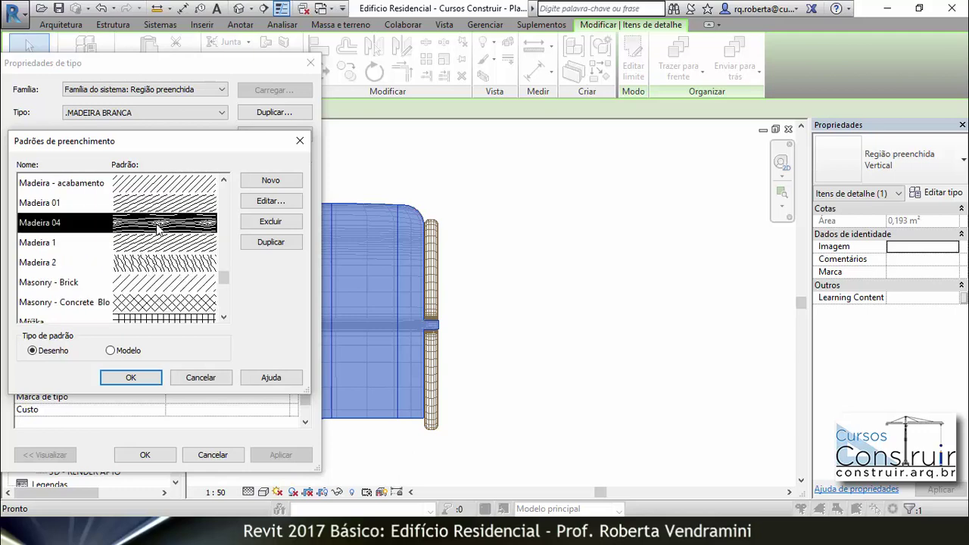
left_click(168, 268)
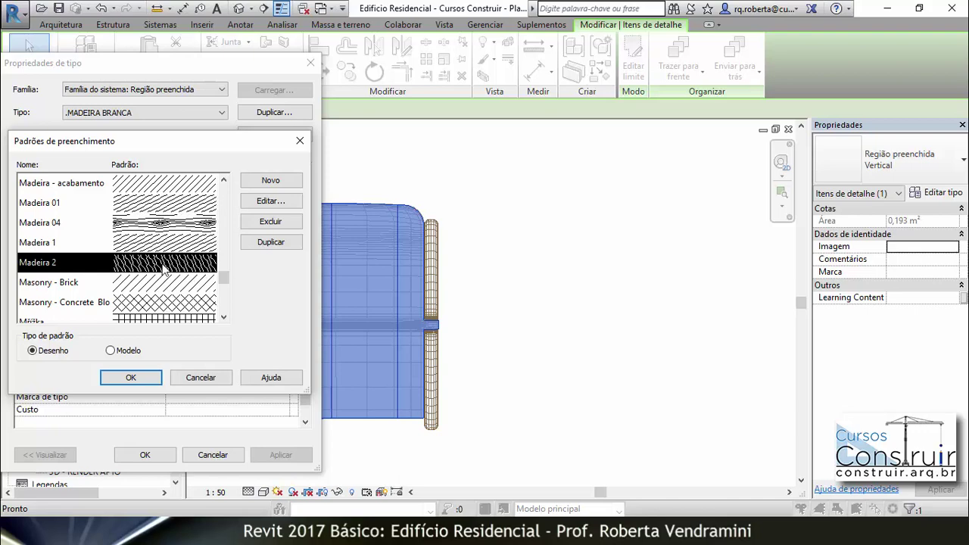
left_click(166, 225)
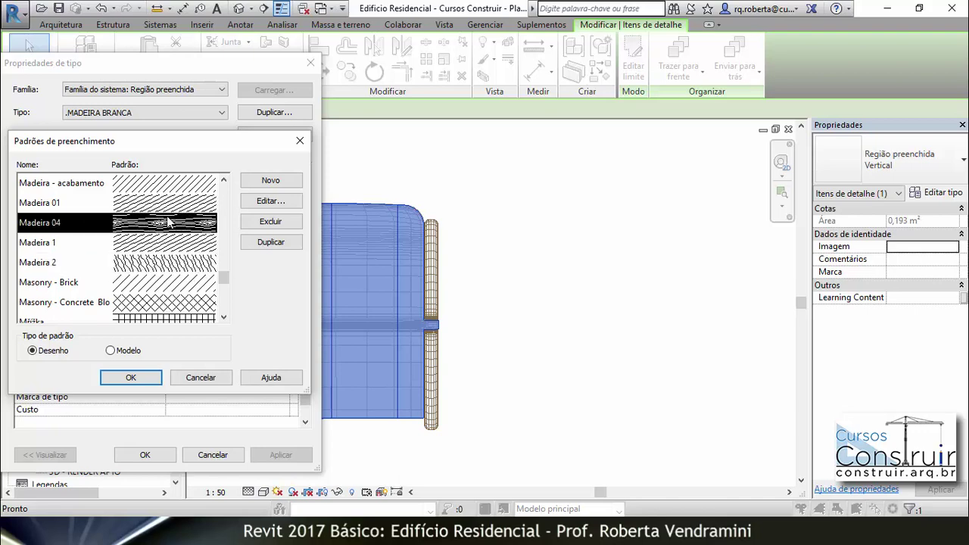
left_click(128, 378)
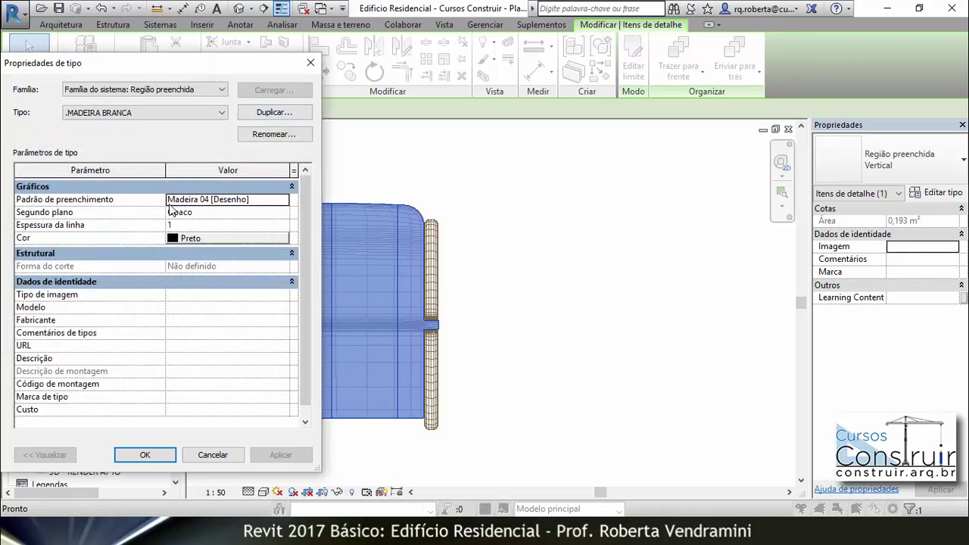
left_click(156, 454)
left_click(582, 321)
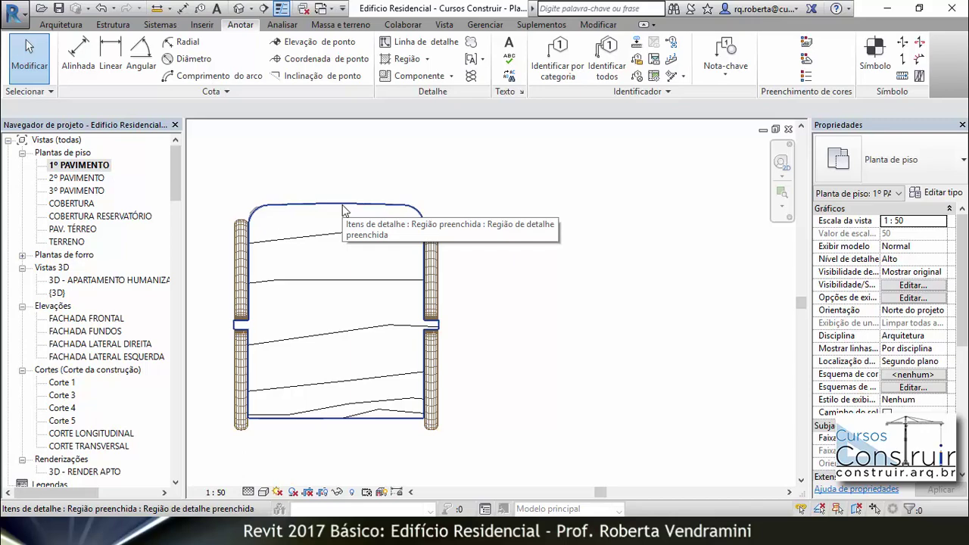
Step: Change the seat region type's fill pattern to Solid fill
left_click(342, 210)
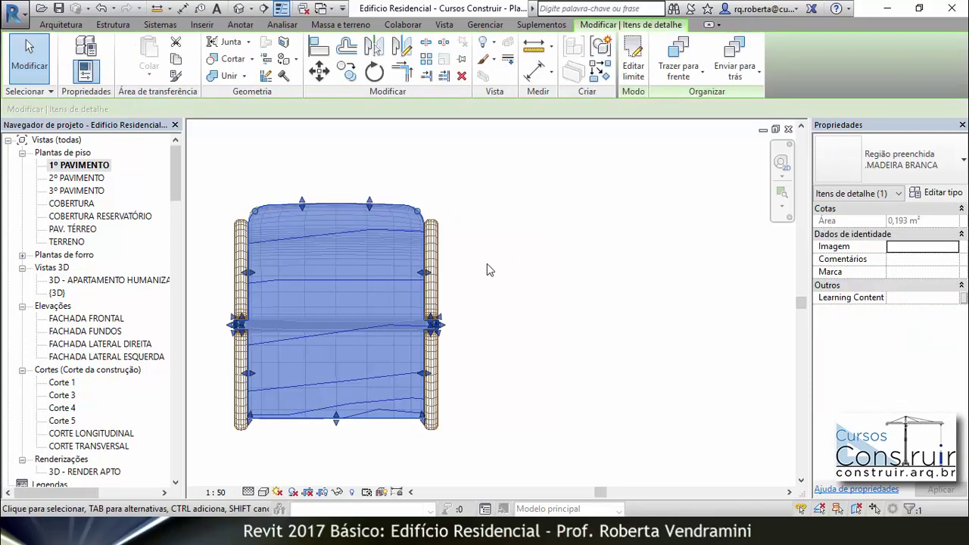
left_click(939, 195)
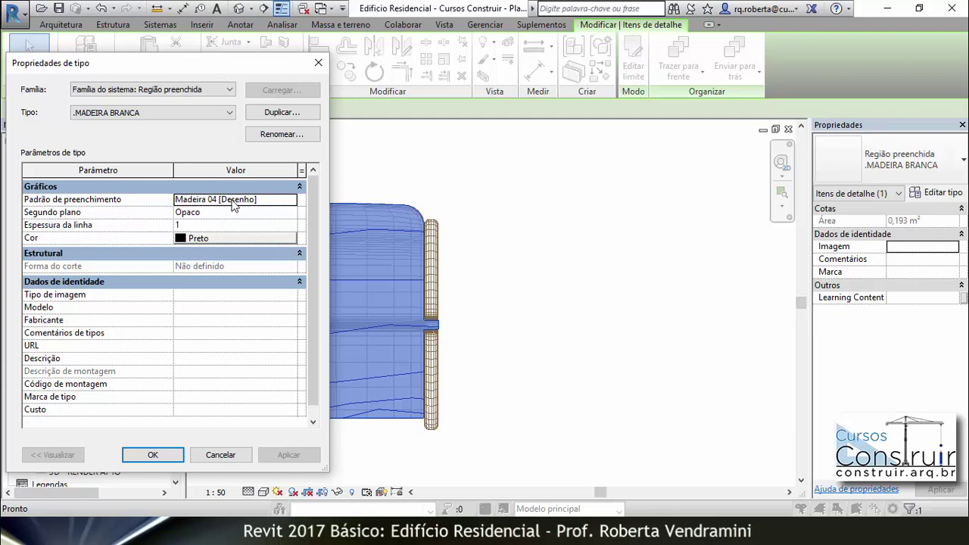
left_click(280, 199)
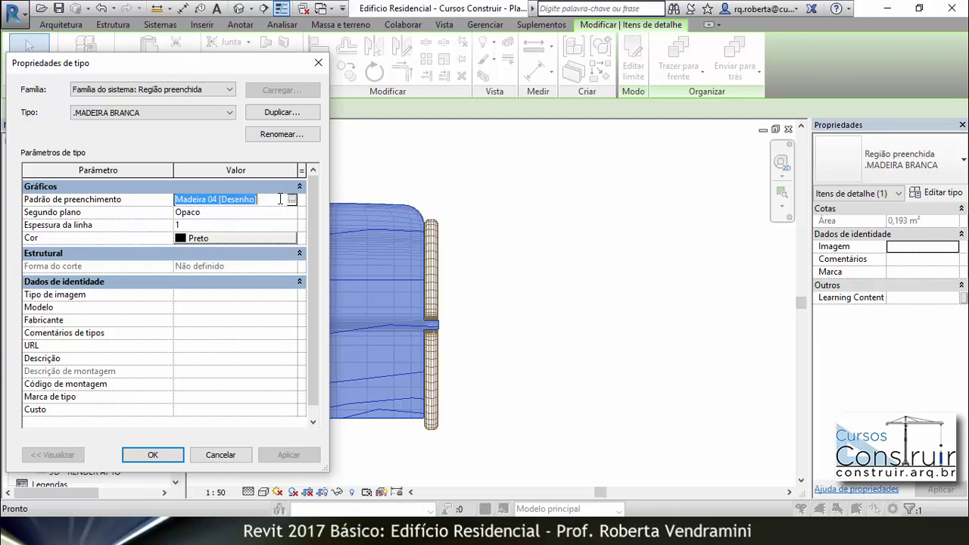
left_click(291, 199)
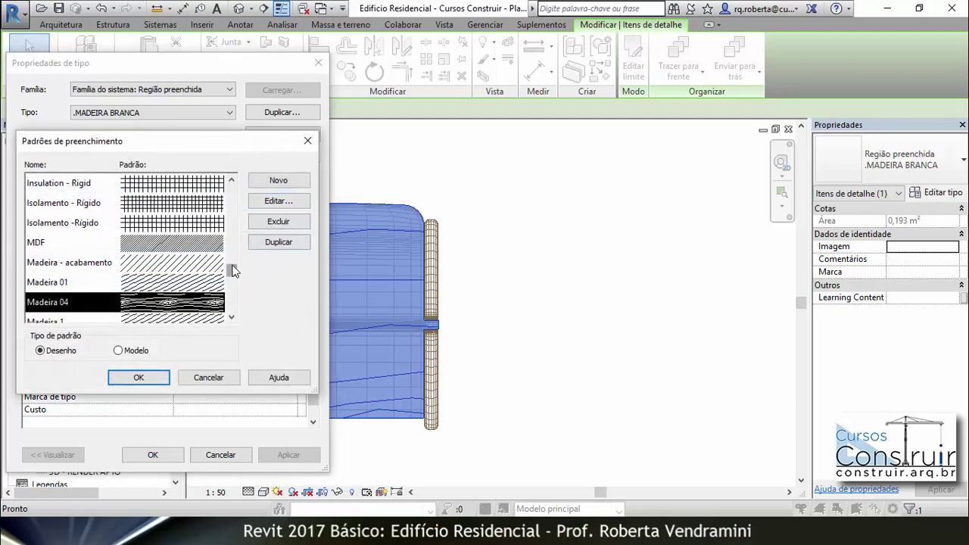
scroll(233, 270, "up", 1)
left_click_drag(233, 270, 232, 295)
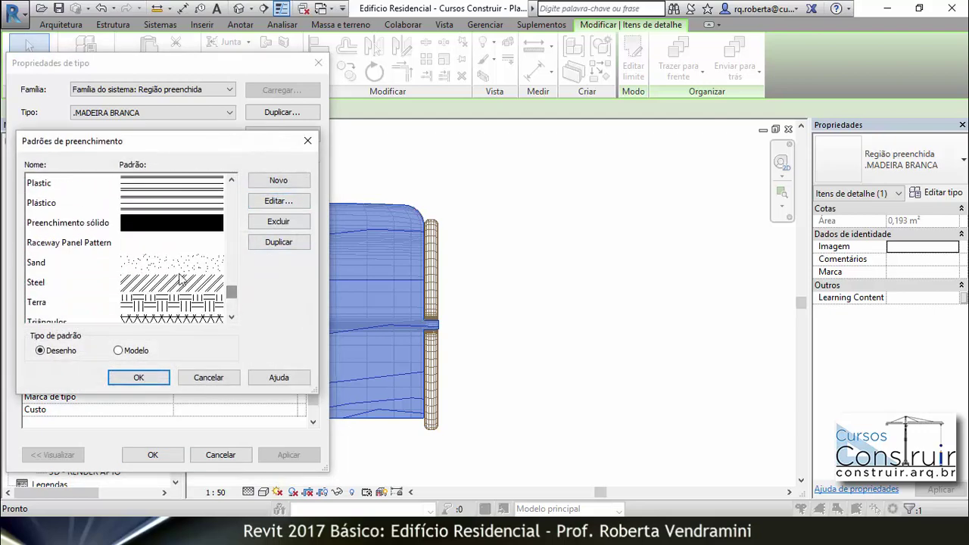
left_click(135, 227)
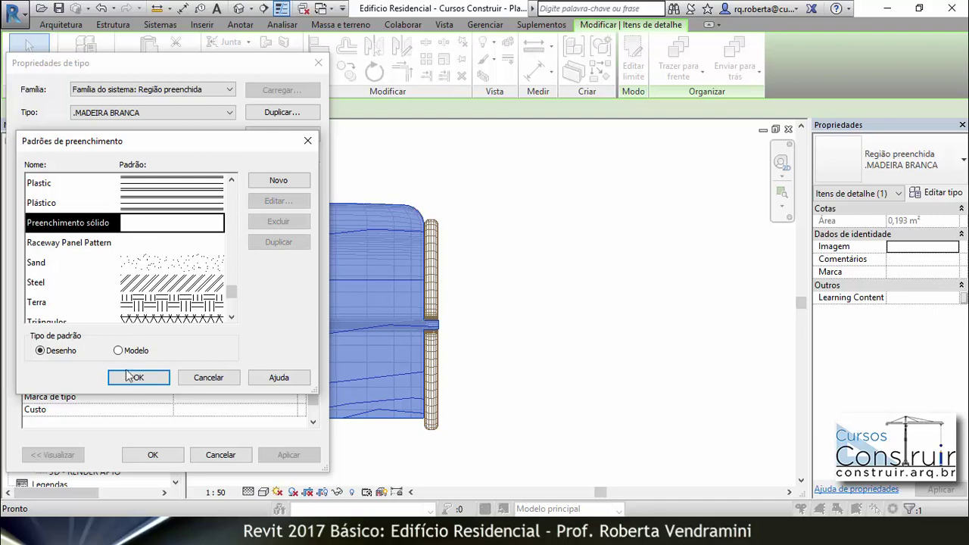
left_click(130, 376)
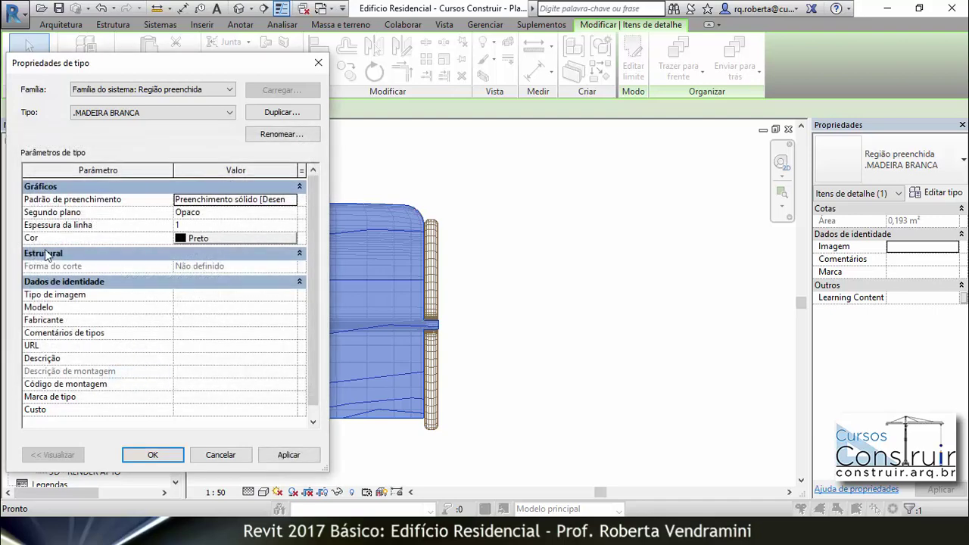
Step: Colour the solid fill light grey, RGB 192-192-192, and apply it
left_click(211, 239)
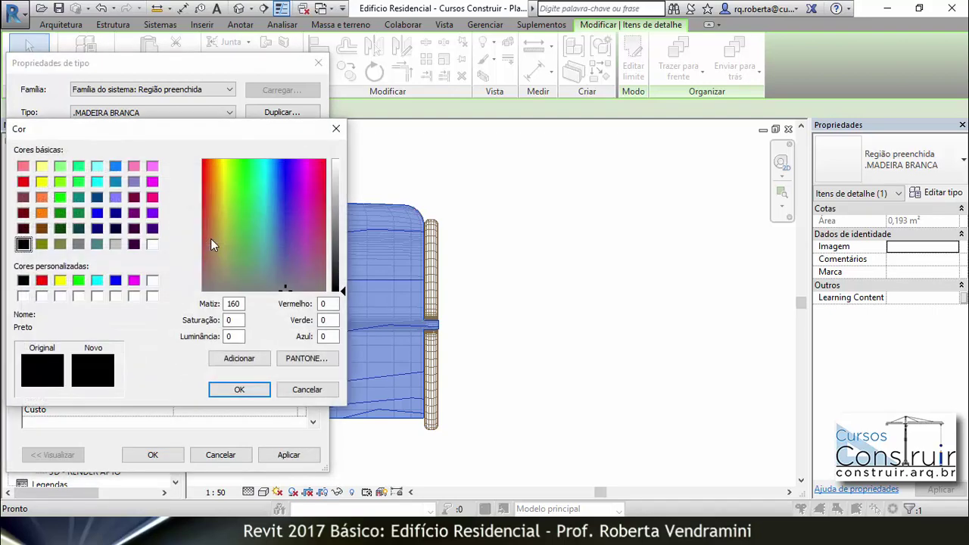
left_click(116, 245)
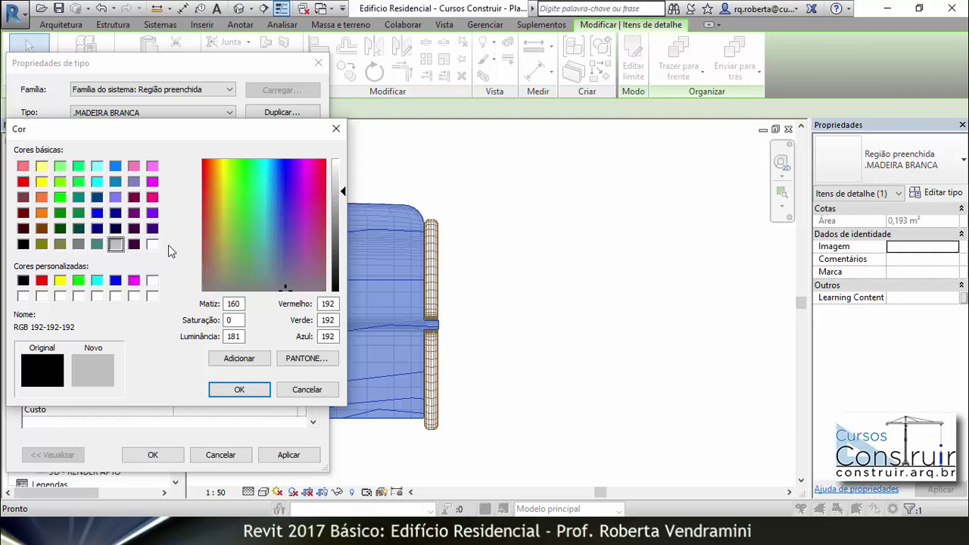
left_click(233, 391)
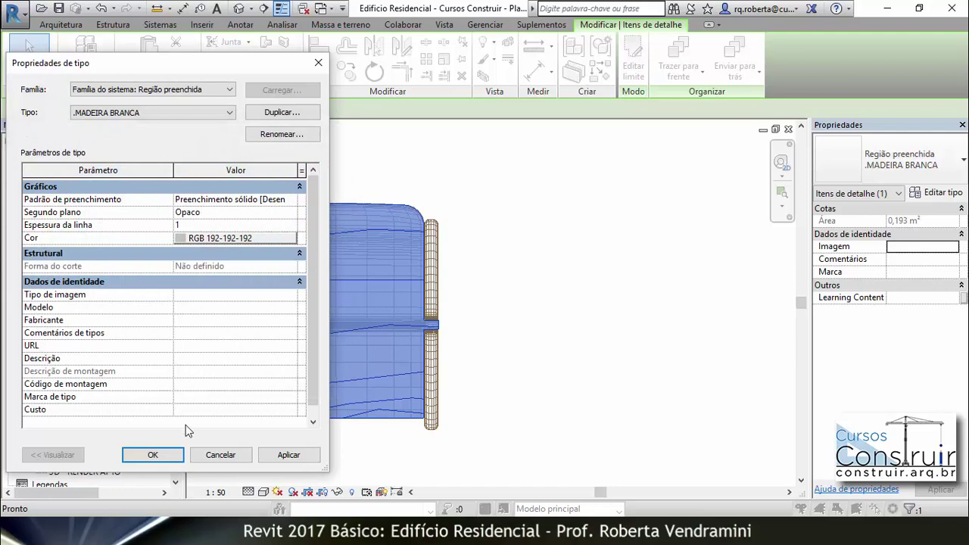
left_click(288, 454)
left_click(152, 454)
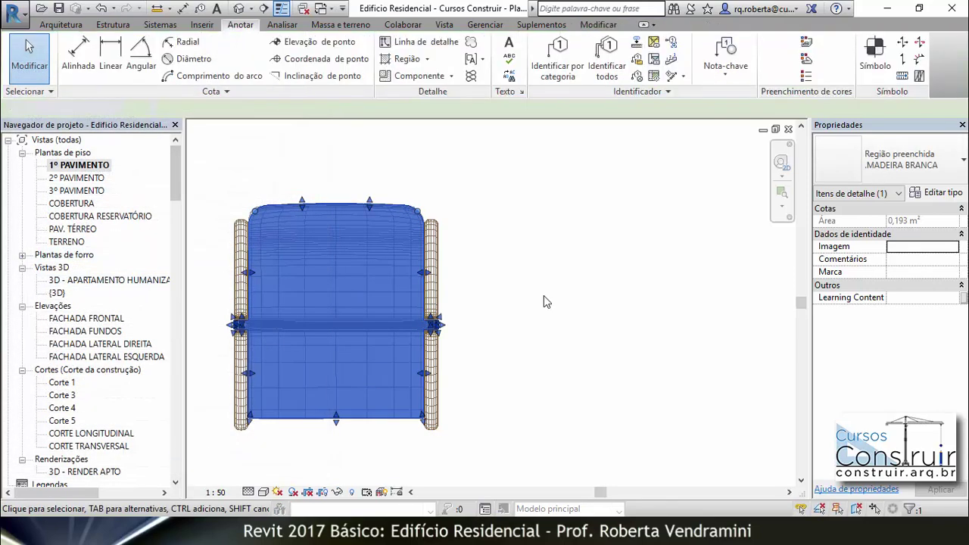
left_click(543, 296)
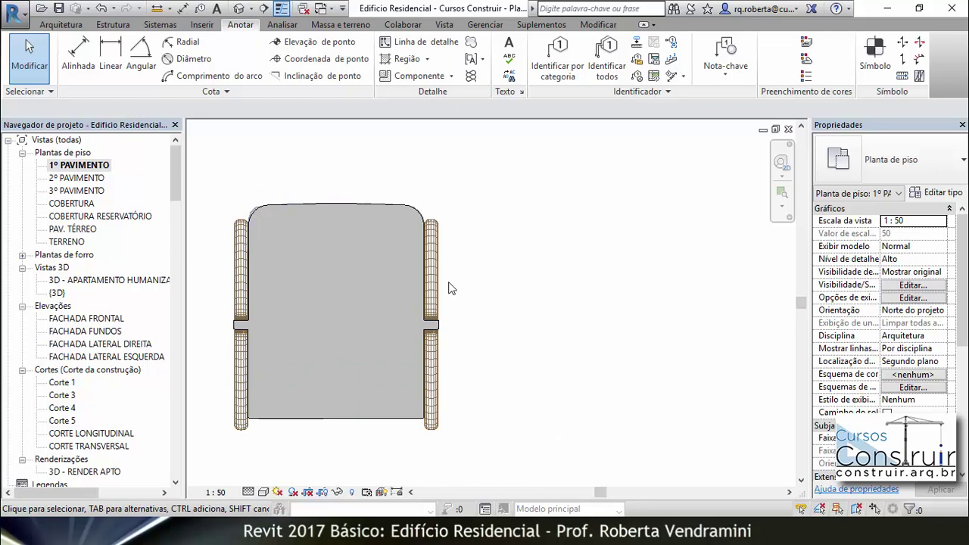
scroll(340, 290, "down", 1)
scroll(340, 291, "down", 2)
scroll(340, 290, "down", 2)
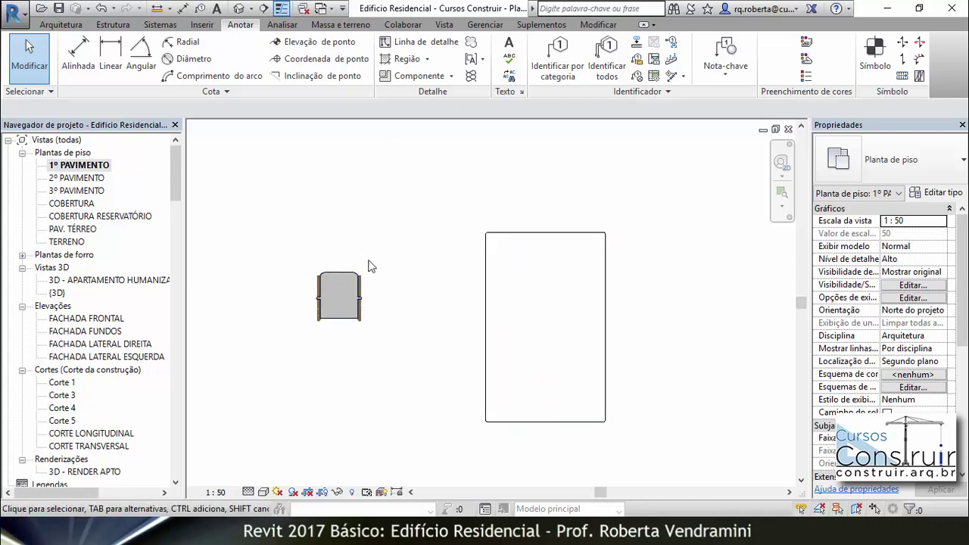
scroll(323, 296, "up", 2)
scroll(323, 299, "up", 3)
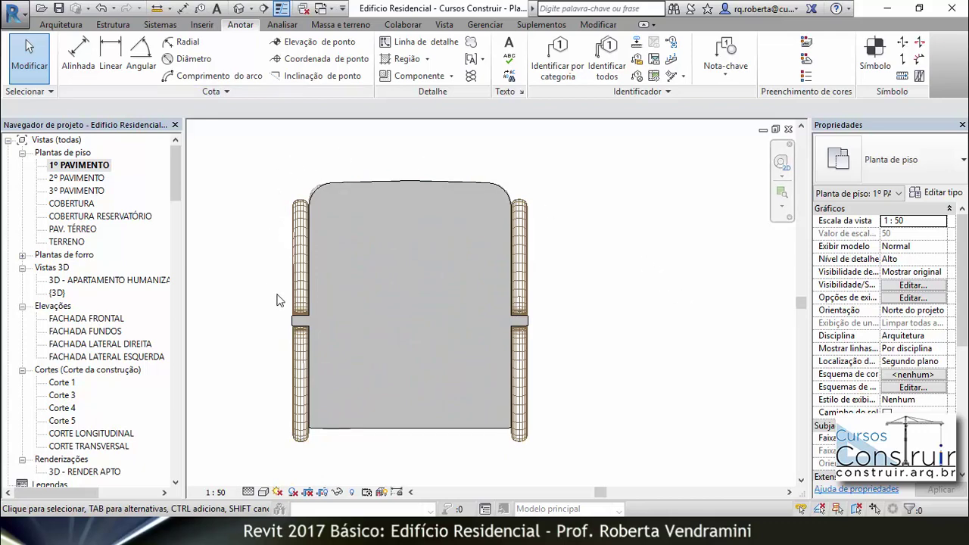
scroll(281, 295, "up", 3)
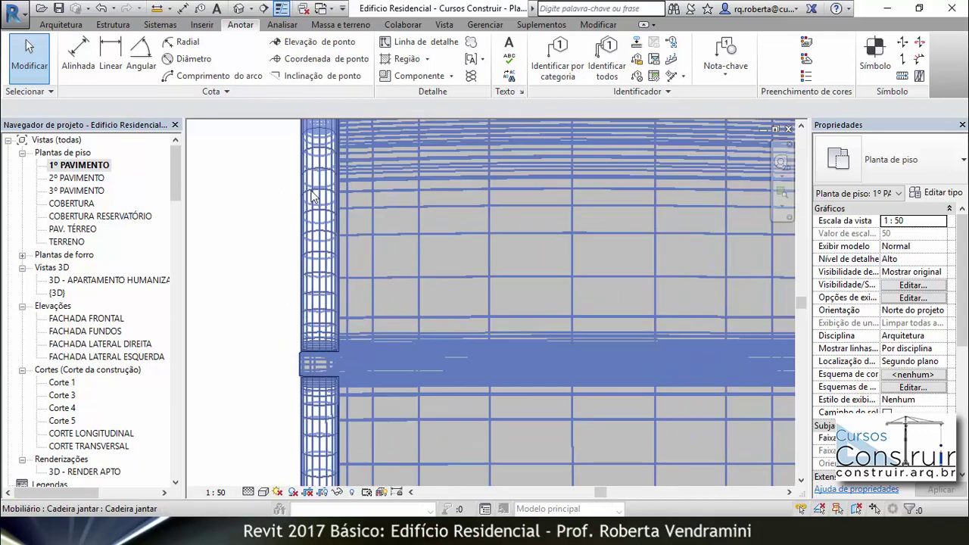
scroll(312, 306, "down", 2)
scroll(318, 227, "down", 2)
scroll(324, 165, "up", 1)
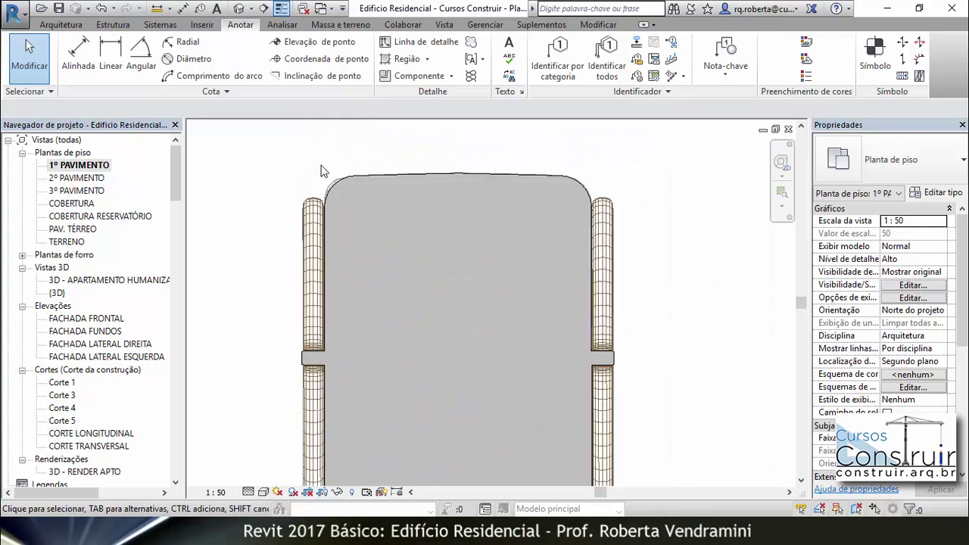
scroll(315, 204, "up", 3)
scroll(316, 205, "up", 1)
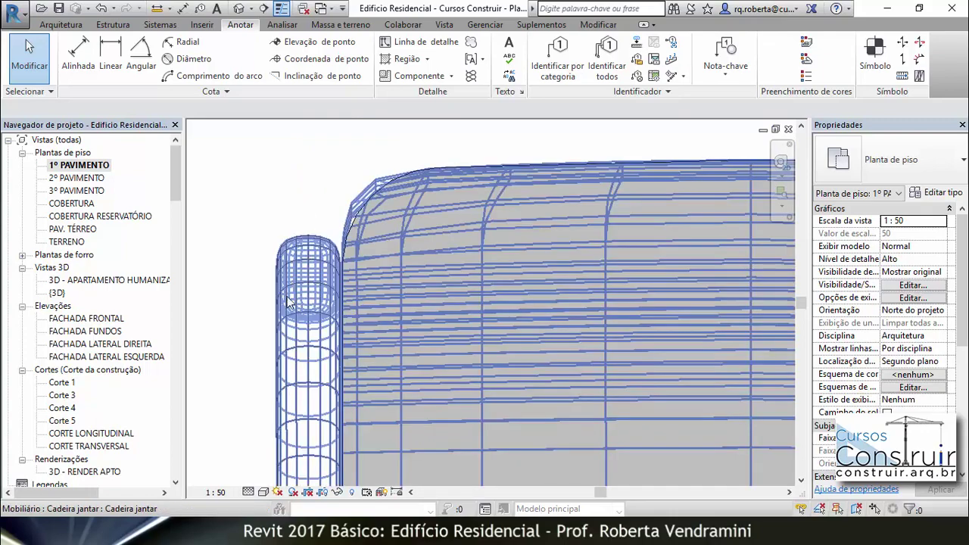
scroll(261, 345, "up", 1)
scroll(280, 302, "down", 1)
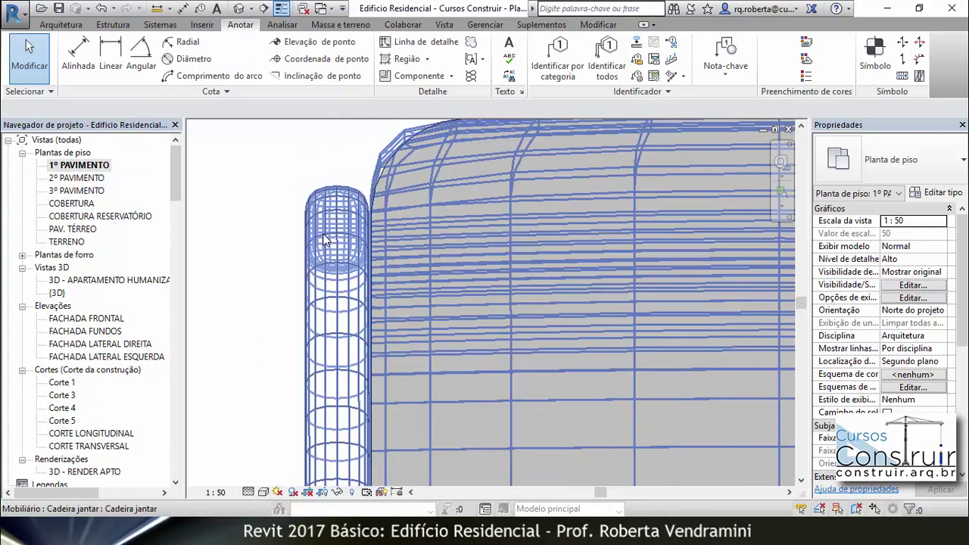
scroll(286, 248, "down", 2)
scroll(287, 247, "down", 2)
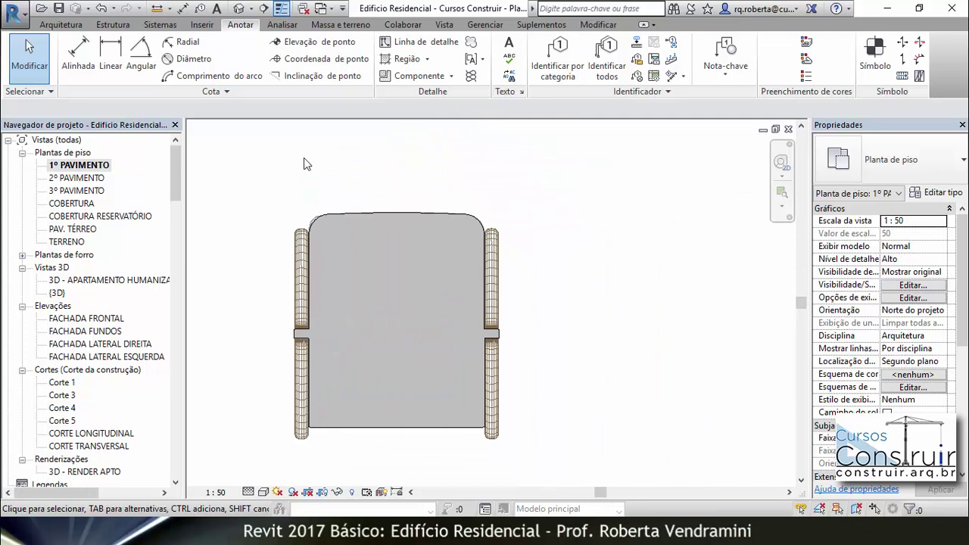
left_click(487, 26)
left_click(81, 50)
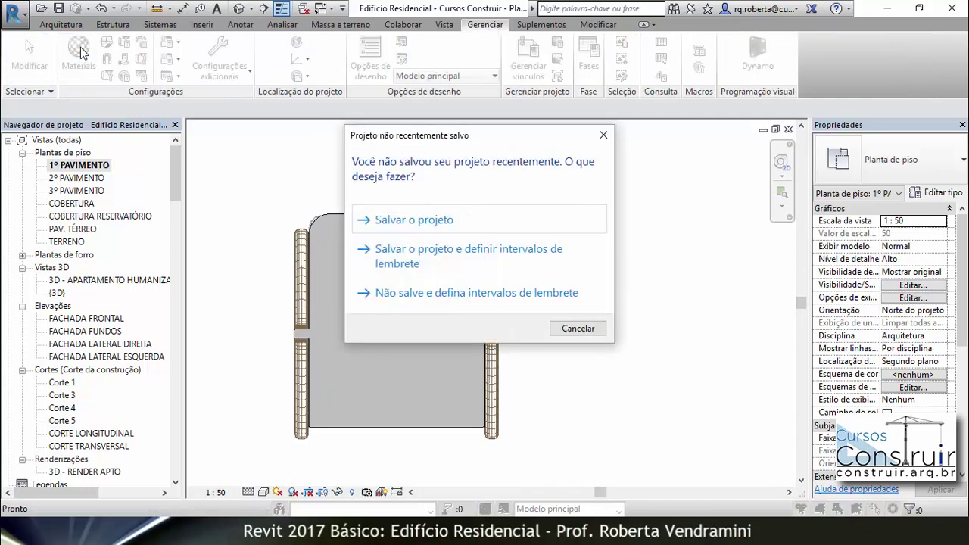
left_click(459, 224)
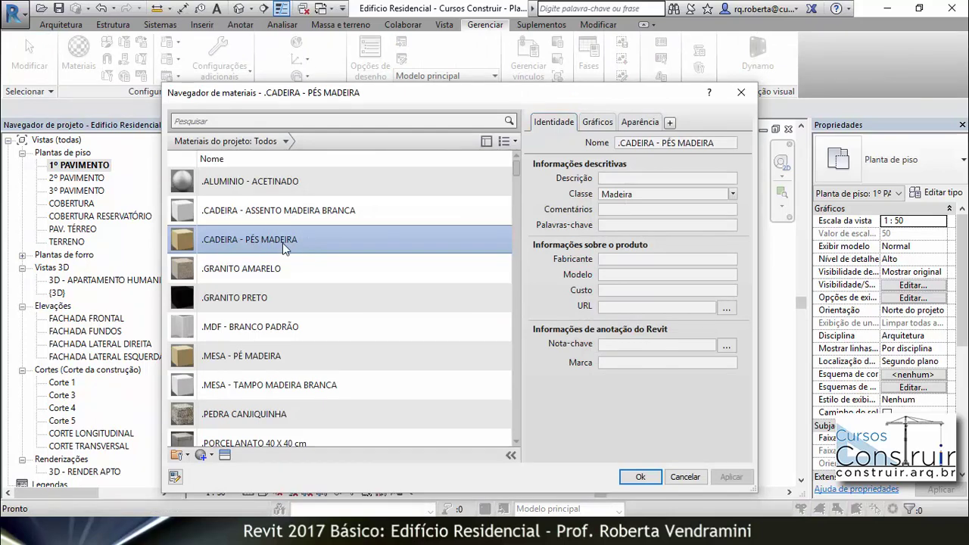
left_click(637, 123)
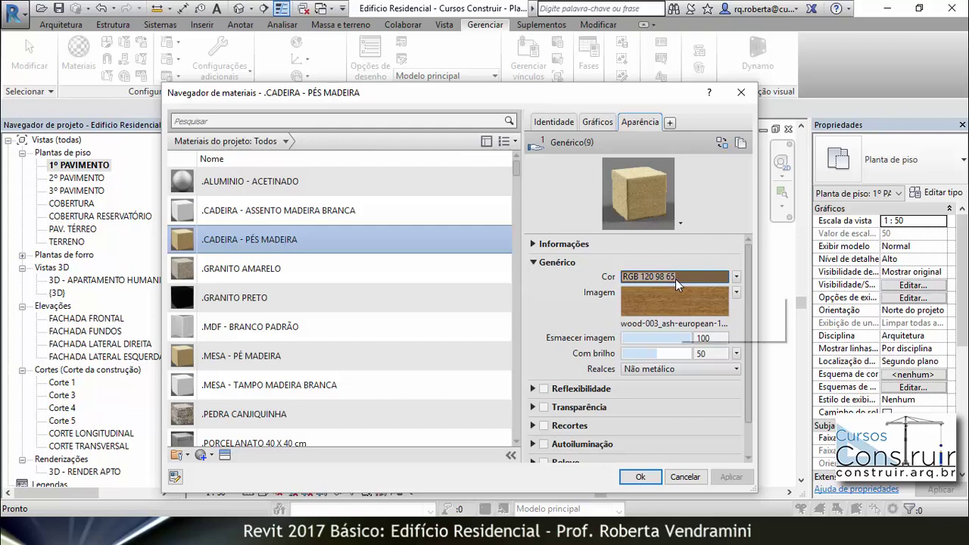
left_click(683, 476)
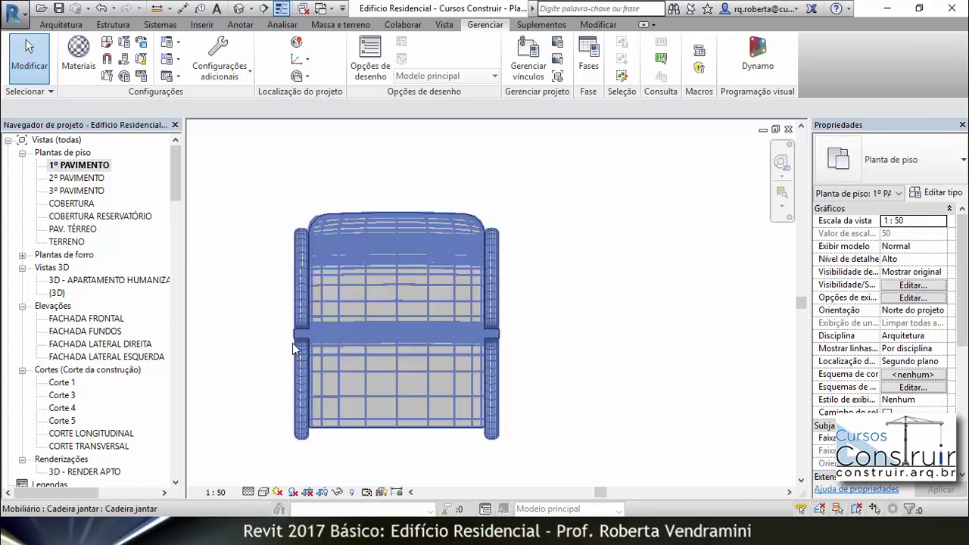
Step: Start a new filled region sketch using the .MADEIRA BRANCA type
left_click(240, 25)
left_click(426, 59)
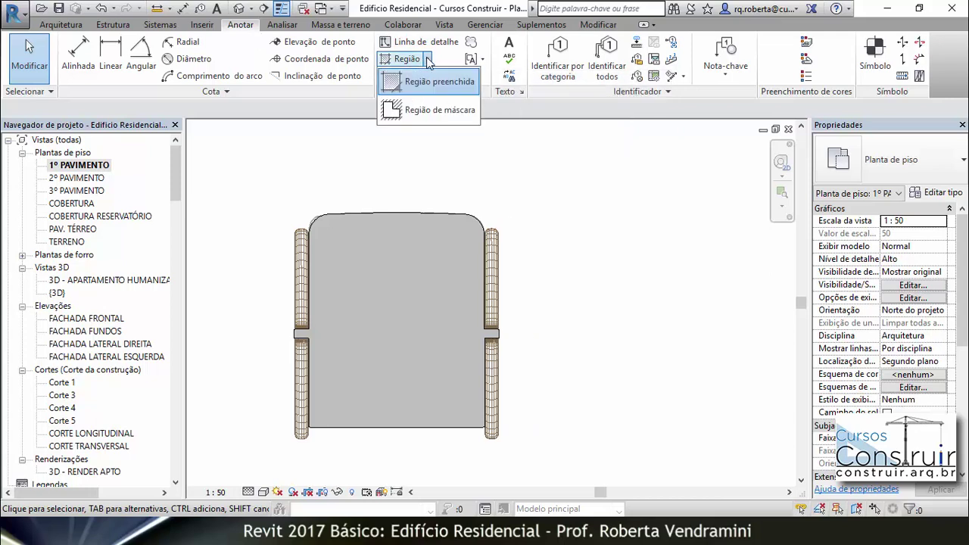
left_click(435, 80)
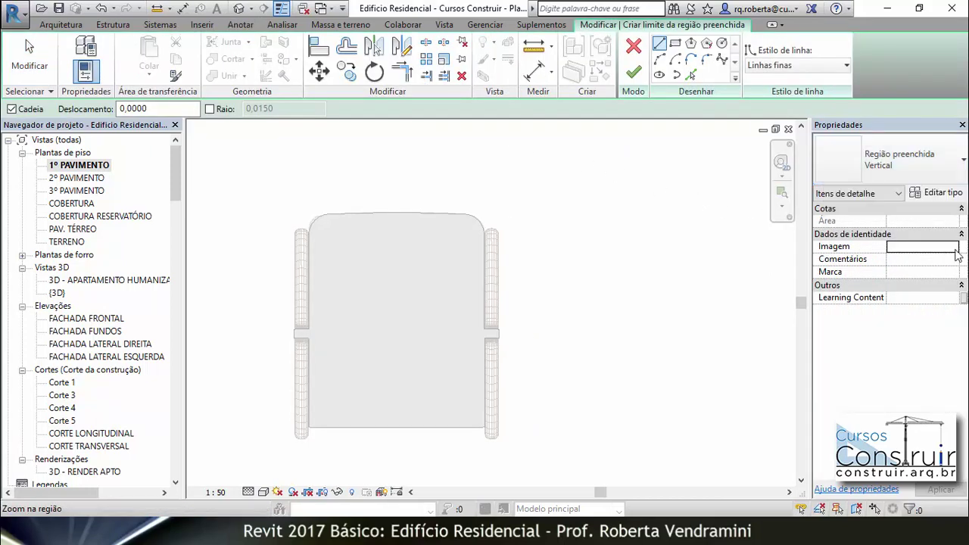
left_click(942, 193)
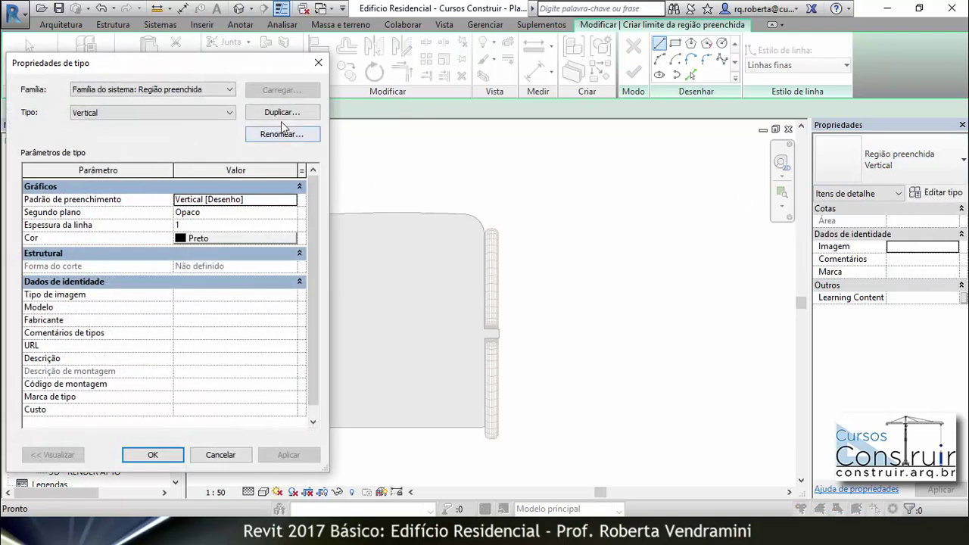
left_click(230, 113)
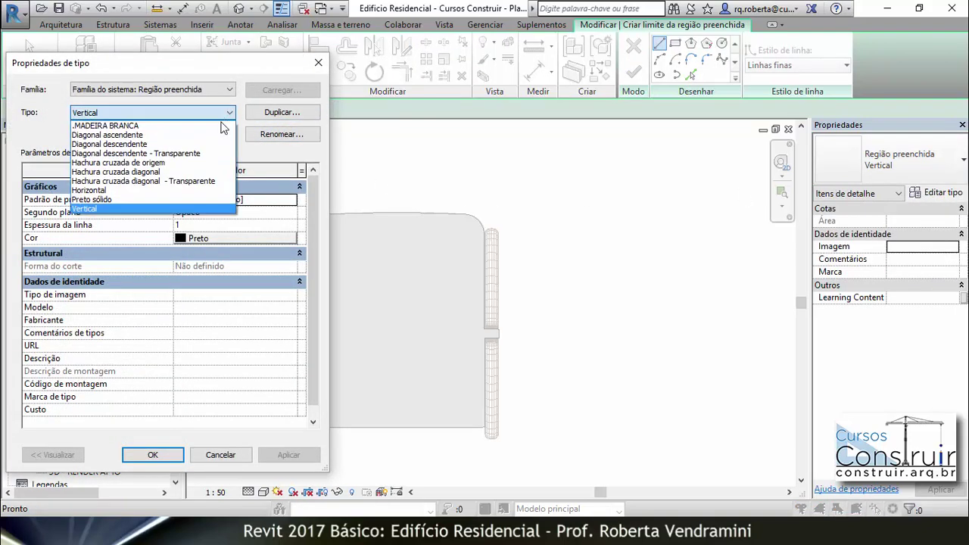
left_click(115, 126)
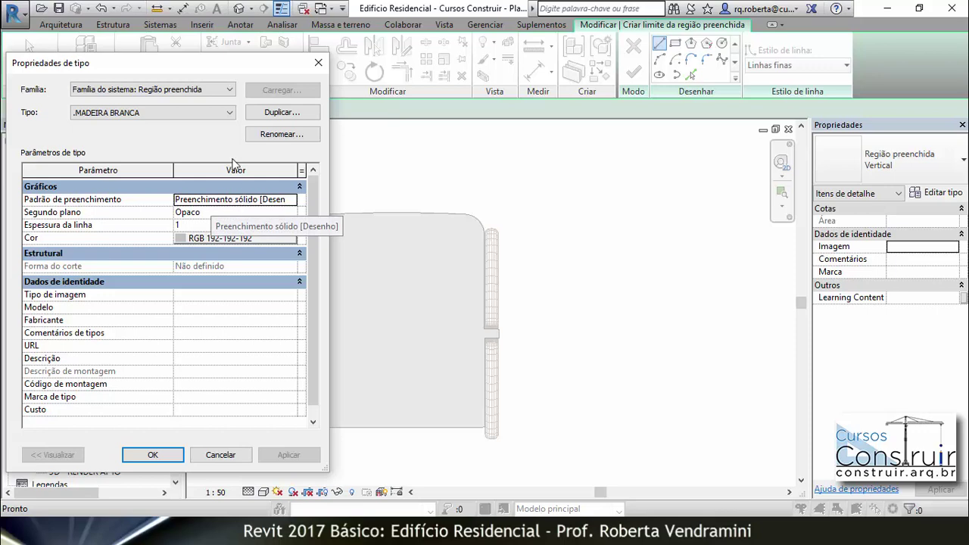
Step: Duplicate the .MADEIRA BRANCA type as .MADEIRA CADEIRA PÉS
left_click(287, 115)
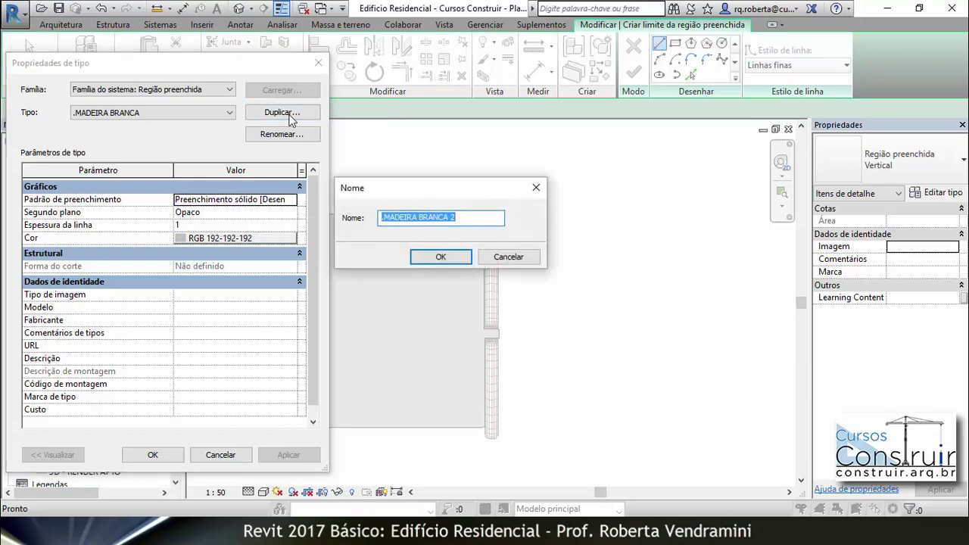
left_click(416, 218)
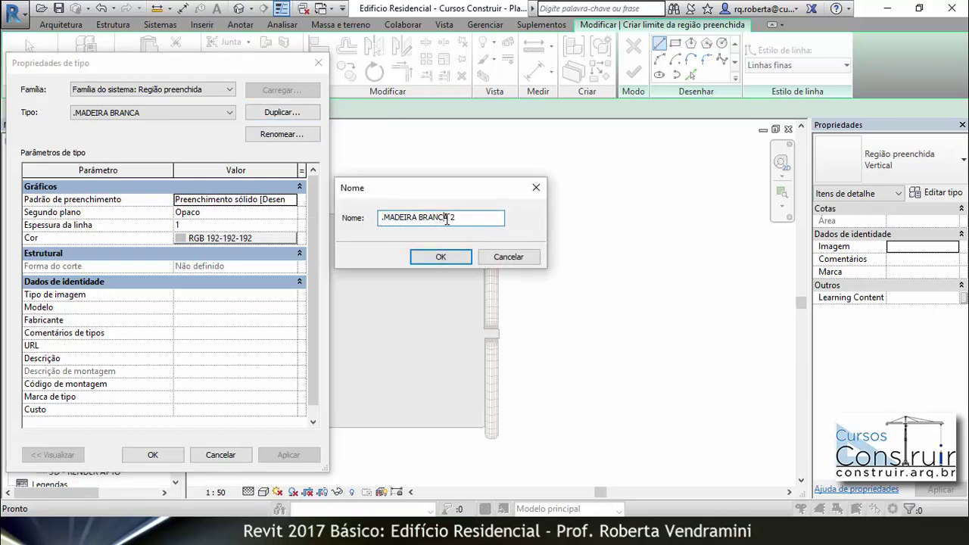
left_click_drag(456, 218, 423, 216)
type("CADEI")
left_click(427, 259)
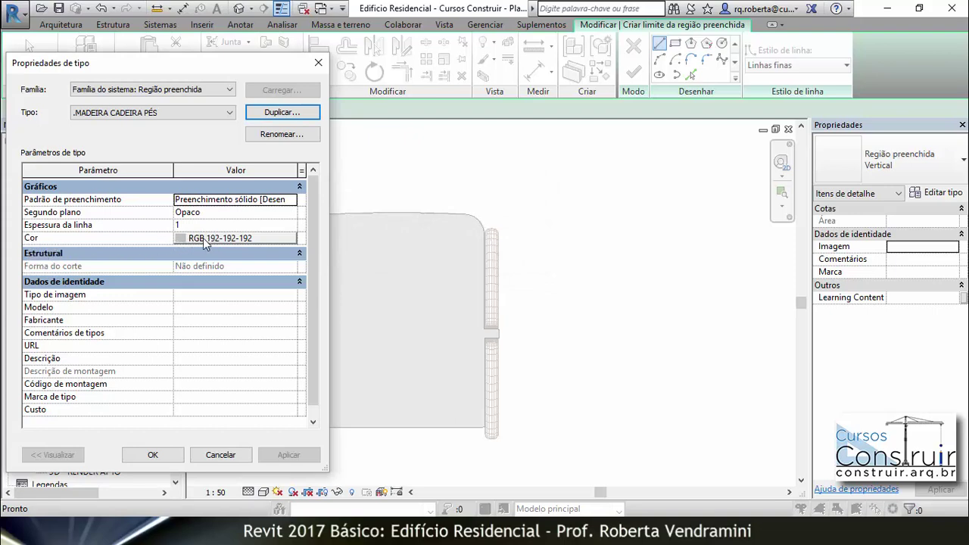
Step: Set the new type's fill colour to brown RGB 120-098-065
left_click(204, 240)
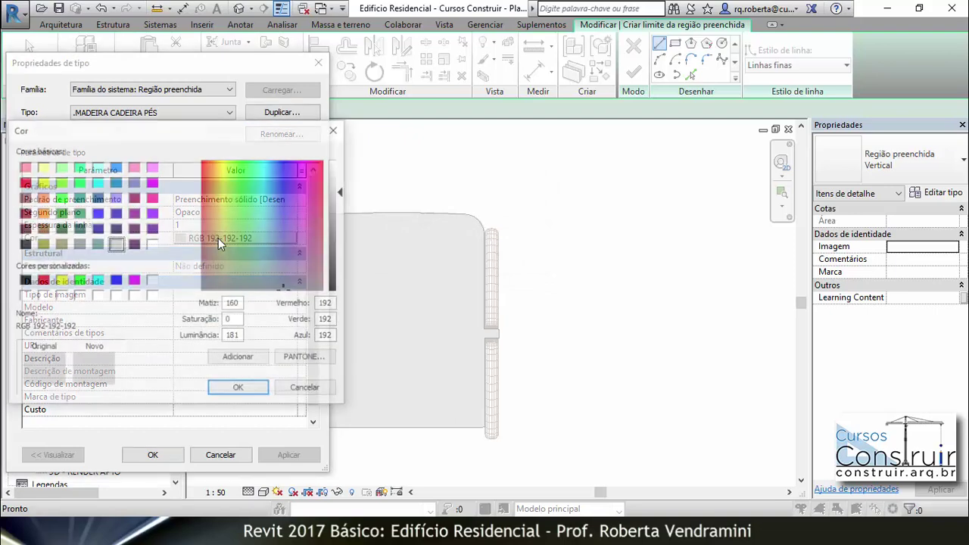
left_click_drag(323, 304, 338, 303)
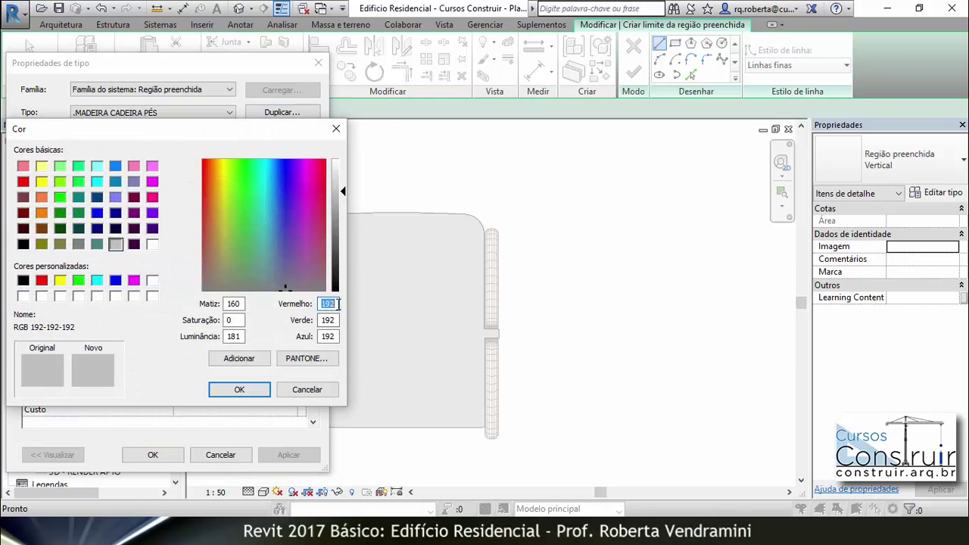
type("120")
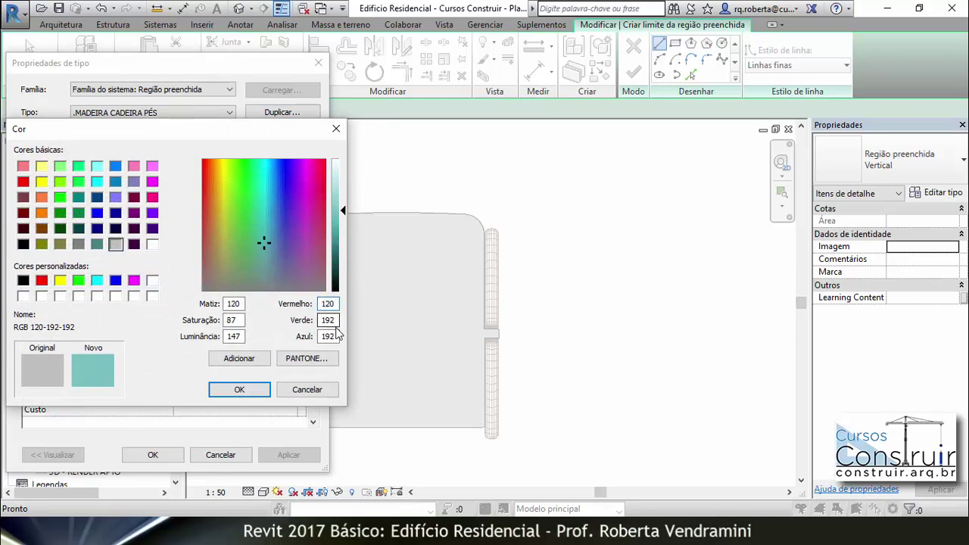
left_click_drag(324, 320, 340, 320)
key("BackSpace")
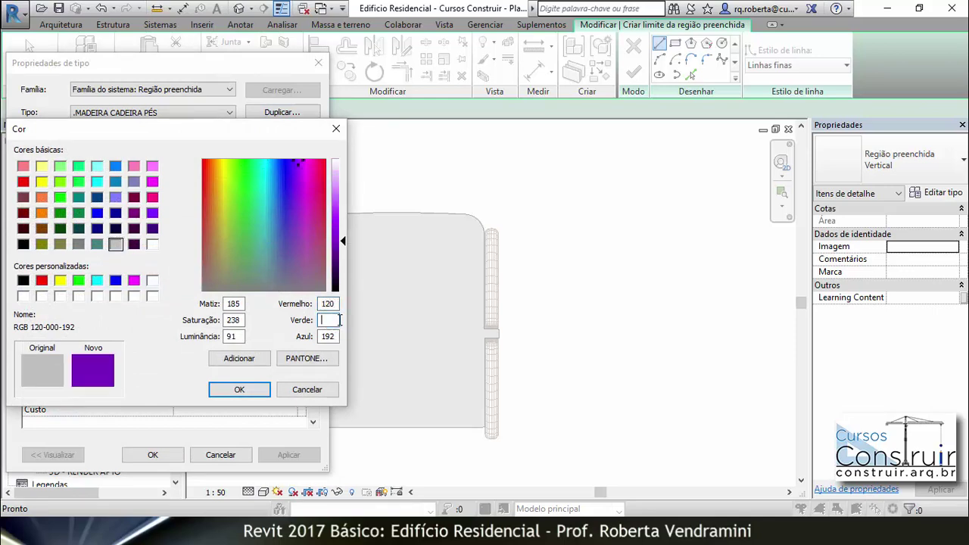
type("98")
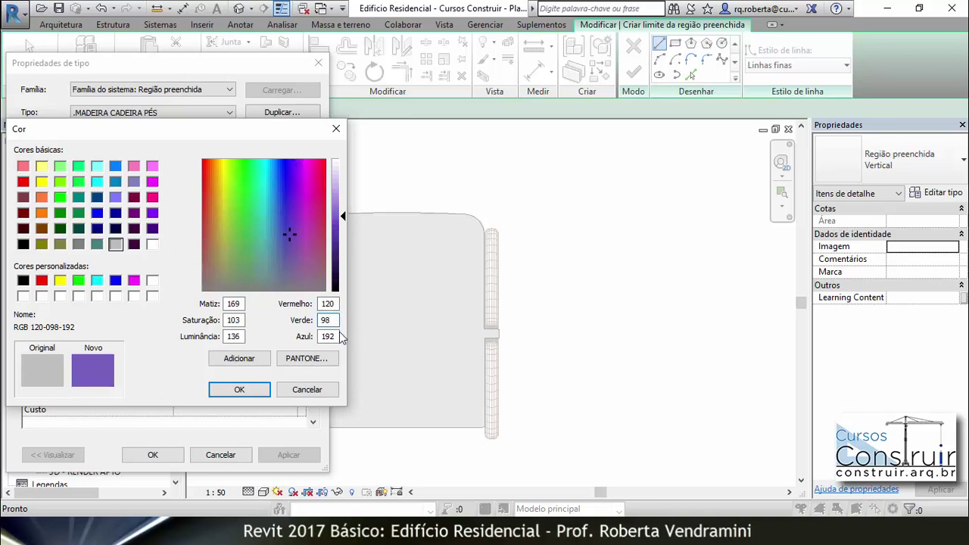
left_click_drag(339, 336, 316, 336)
type("65")
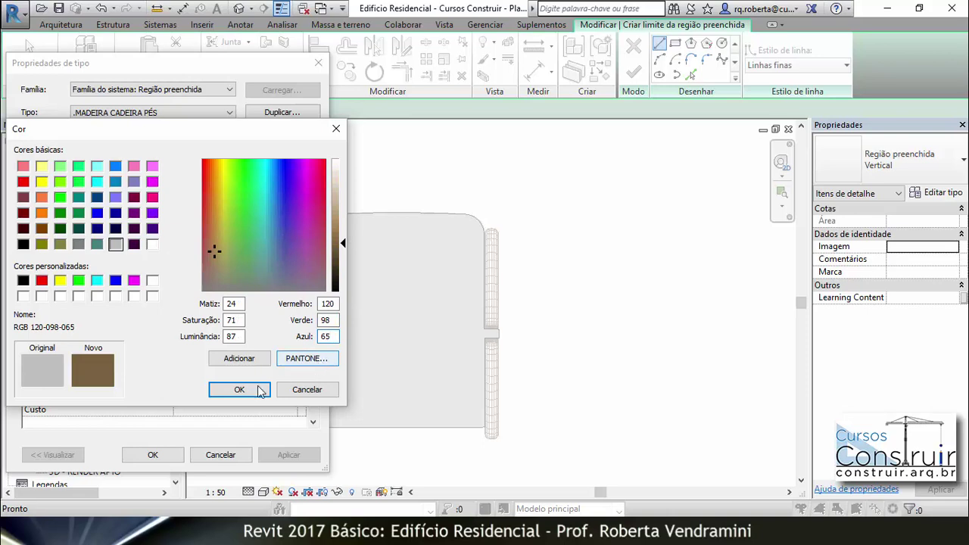
left_click(239, 390)
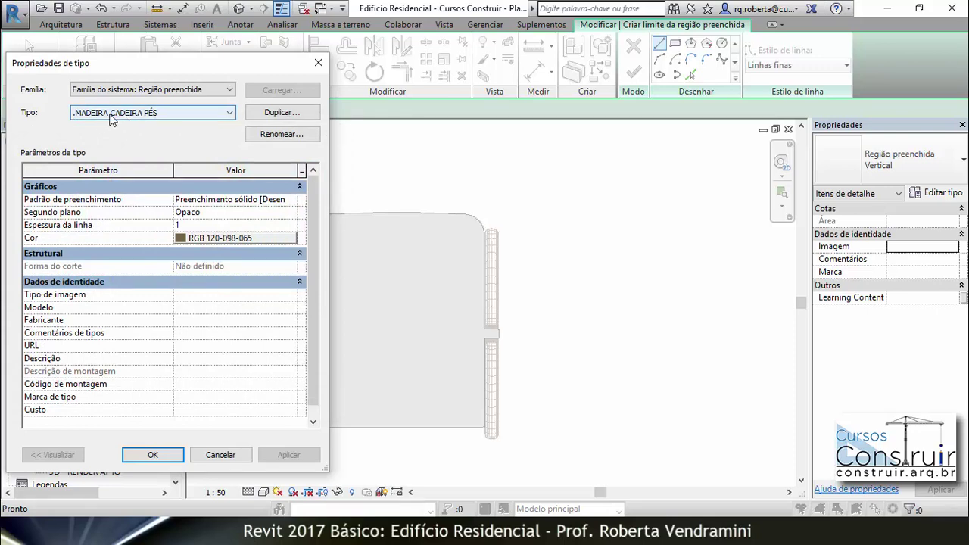
Step: Draw a rectangular boundary over the upper-left chair leg
left_click(152, 454)
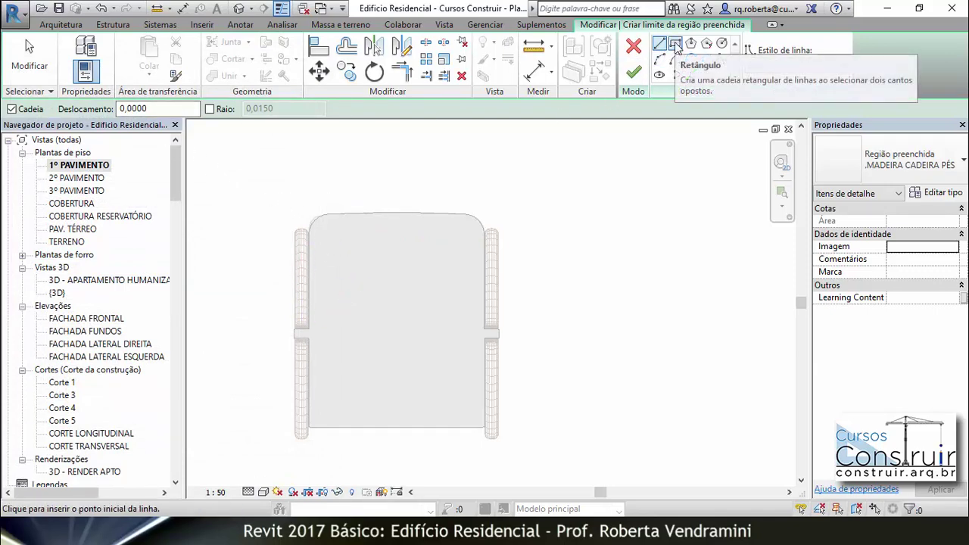
left_click(675, 44)
scroll(328, 333, "up", 3)
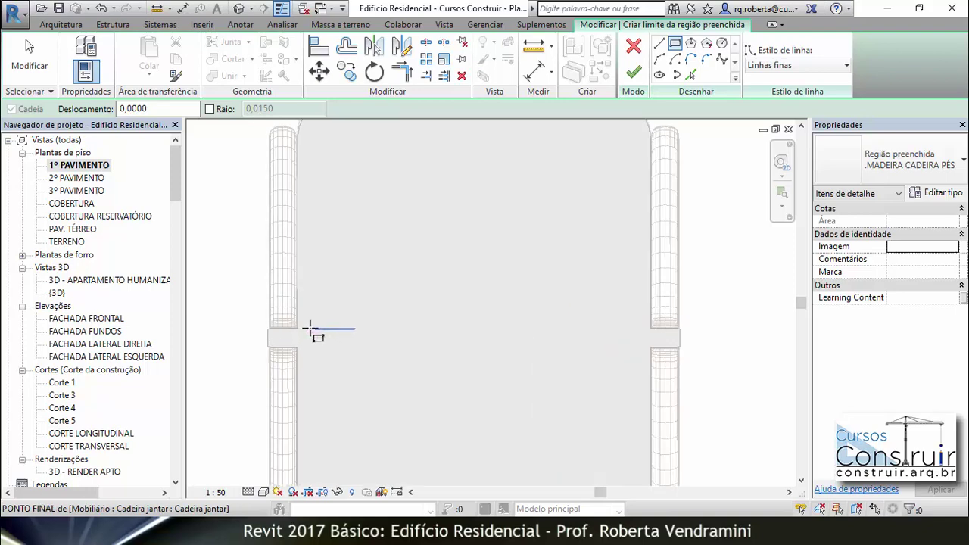
scroll(313, 331, "up", 2)
scroll(287, 331, "up", 2)
scroll(270, 331, "up", 2)
scroll(206, 333, "up", 2)
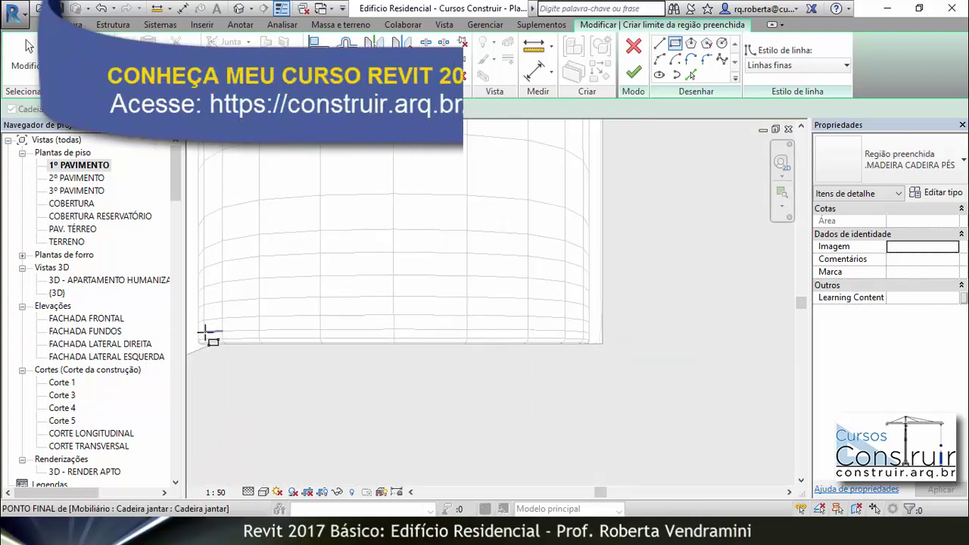
scroll(205, 331, "up", 1)
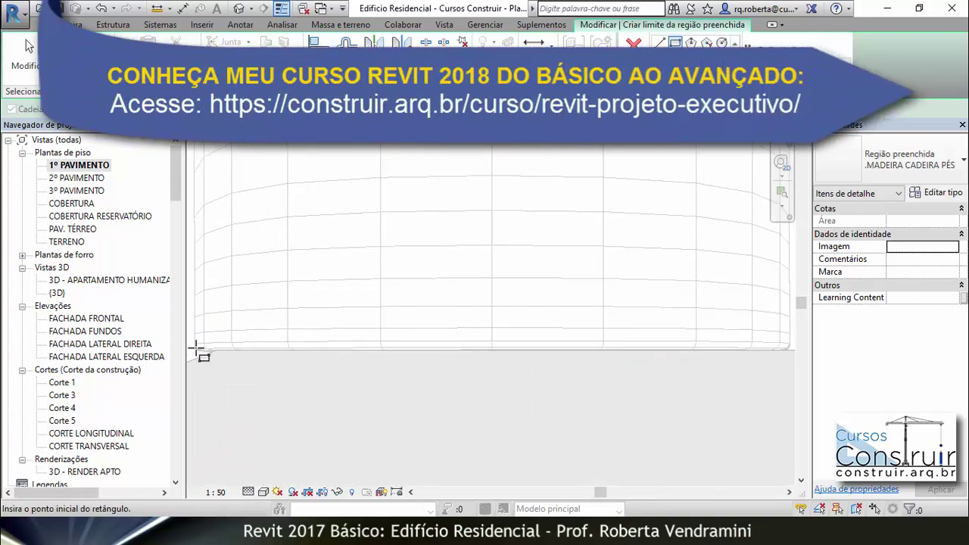
left_click(197, 350)
scroll(310, 286, "down", 2)
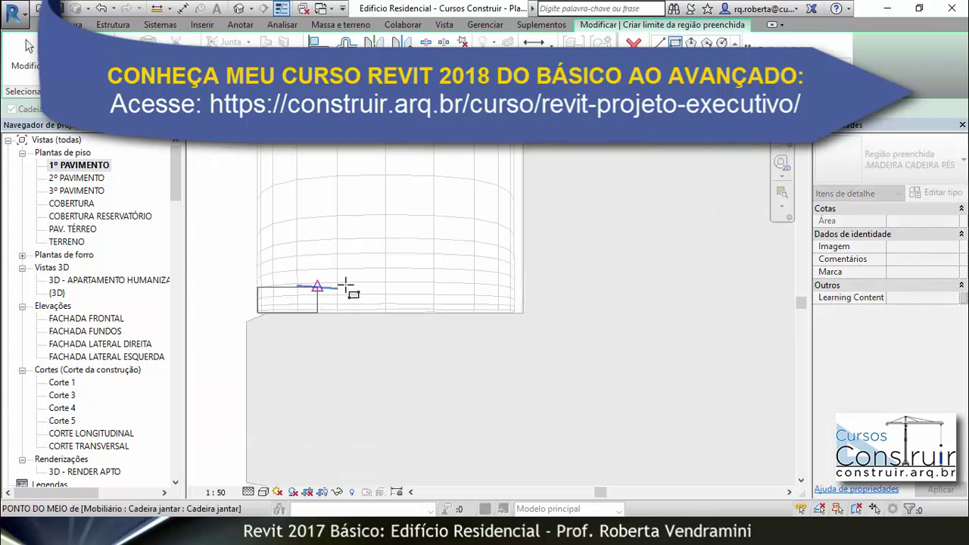
scroll(356, 282, "down", 2)
scroll(363, 281, "down", 2)
scroll(381, 258, "down", 4)
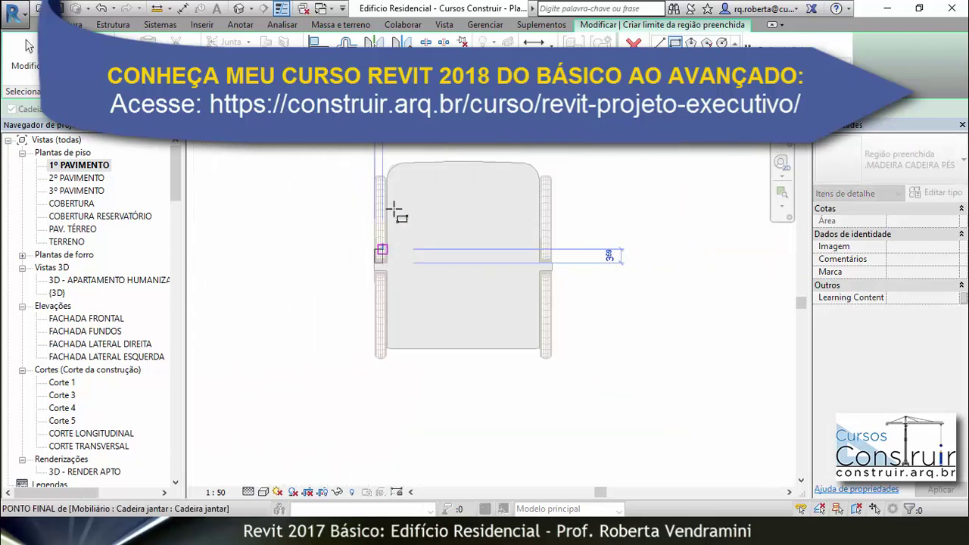
scroll(395, 168, "up", 3)
scroll(386, 178, "up", 2)
scroll(376, 186, "up", 2)
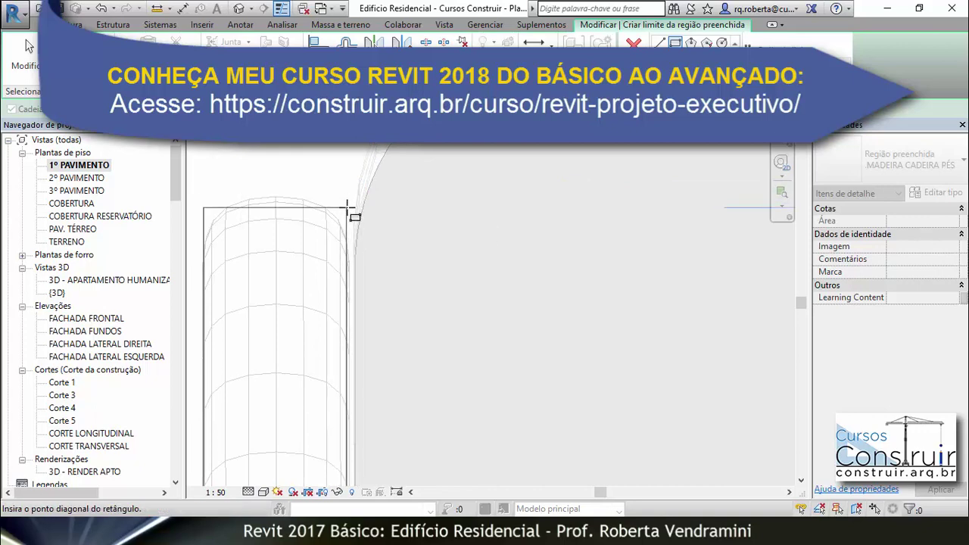
left_click(348, 209)
scroll(317, 173, "down", 3)
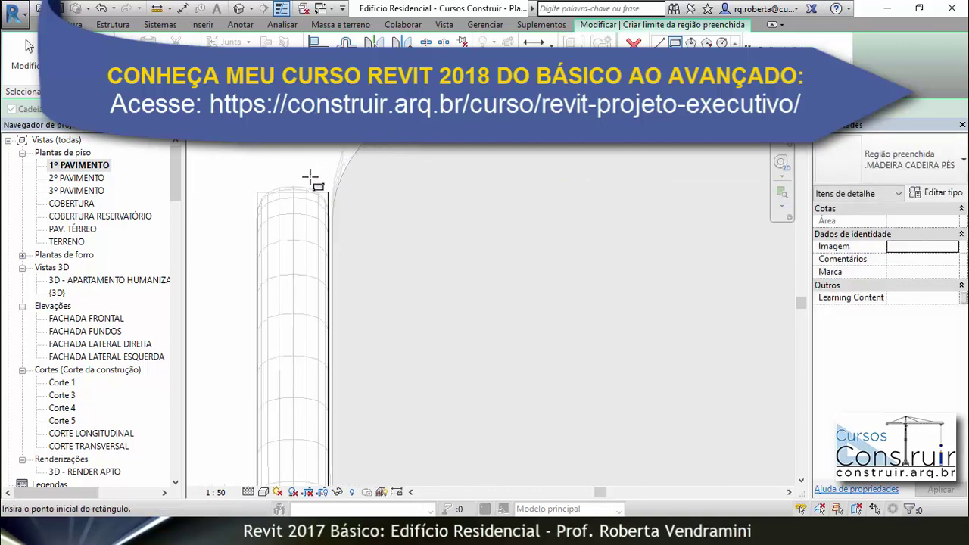
scroll(309, 175, "down", 4)
key("Escape")
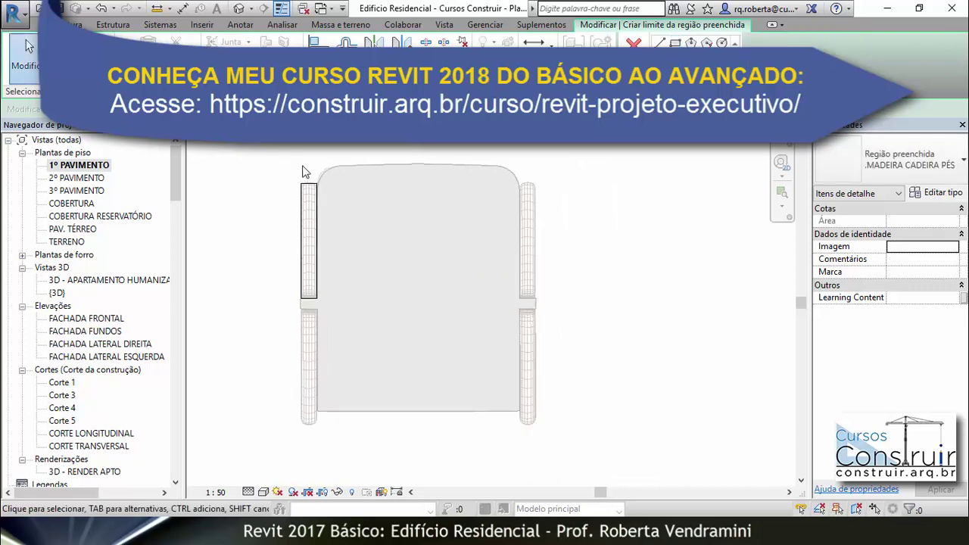
Step: Delete the straight top edge of the leg's rectangle
scroll(308, 182, "up", 1)
scroll(309, 182, "up", 2)
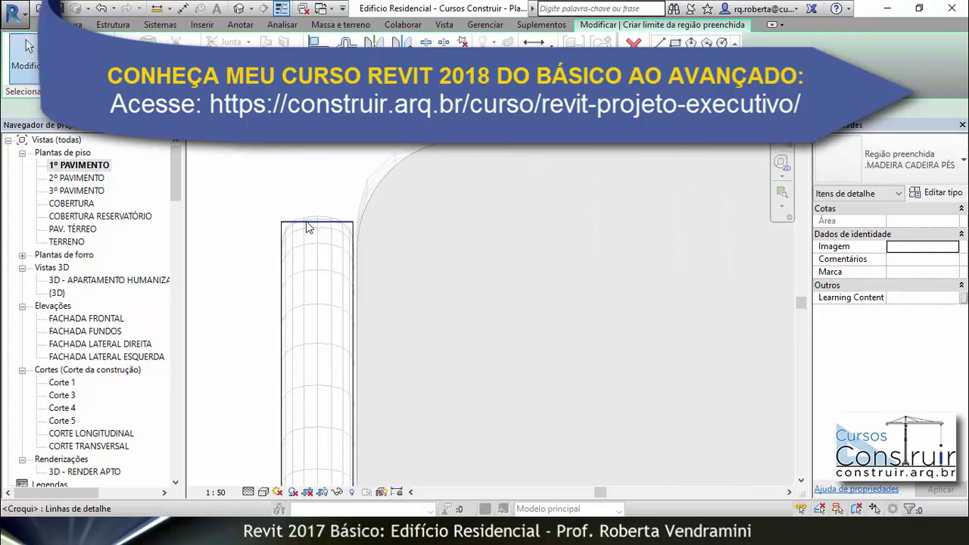
left_click(311, 222)
key("Delete")
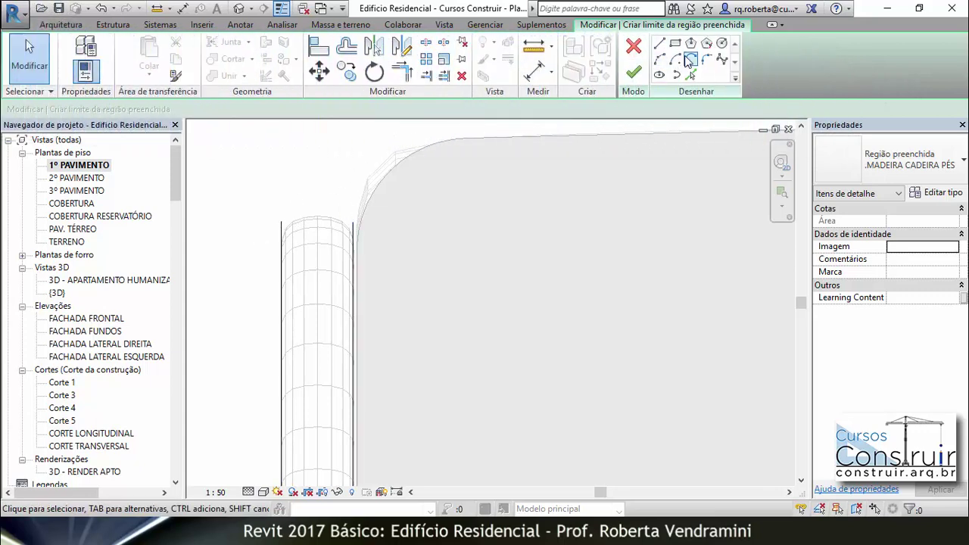
Step: Draw a tangent end arc joining the leg's two top line ends
left_click(691, 60)
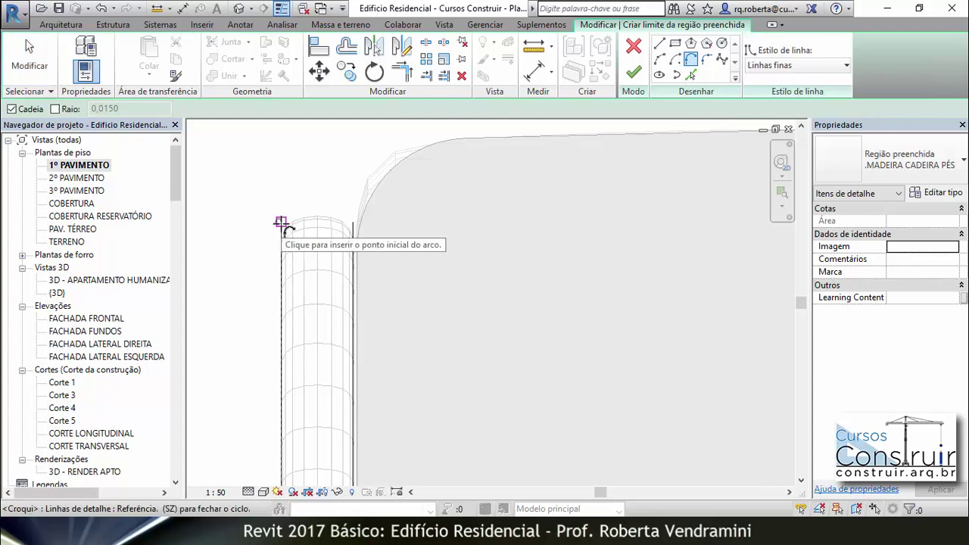
left_click(281, 222)
left_click(352, 223)
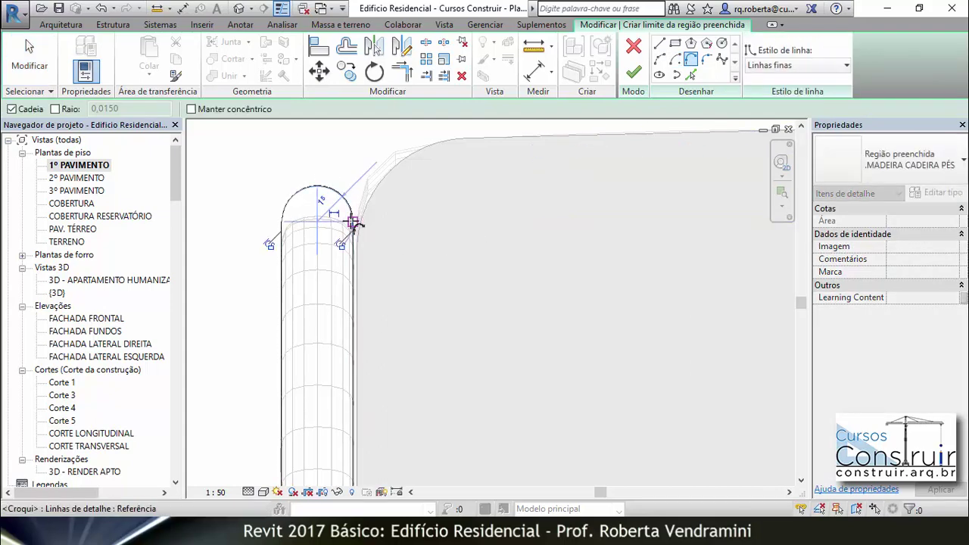
key("Escape")
key("Escape")
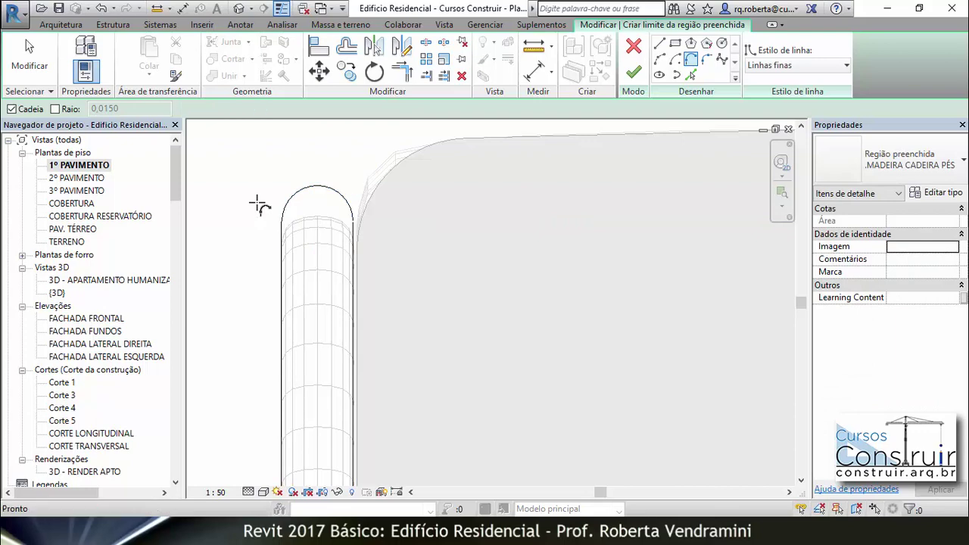
Step: Drag the arc's grip to adjust its radius for a rounded leg top
left_click(320, 193)
scroll(318, 189, "up", 2)
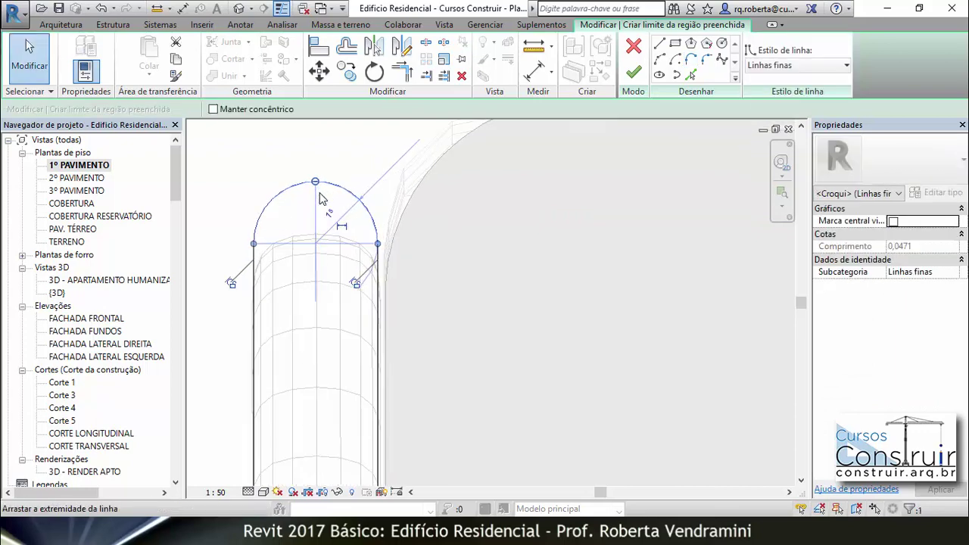
scroll(317, 185, "up", 2)
left_click_drag(315, 181, 315, 244)
left_click(286, 202)
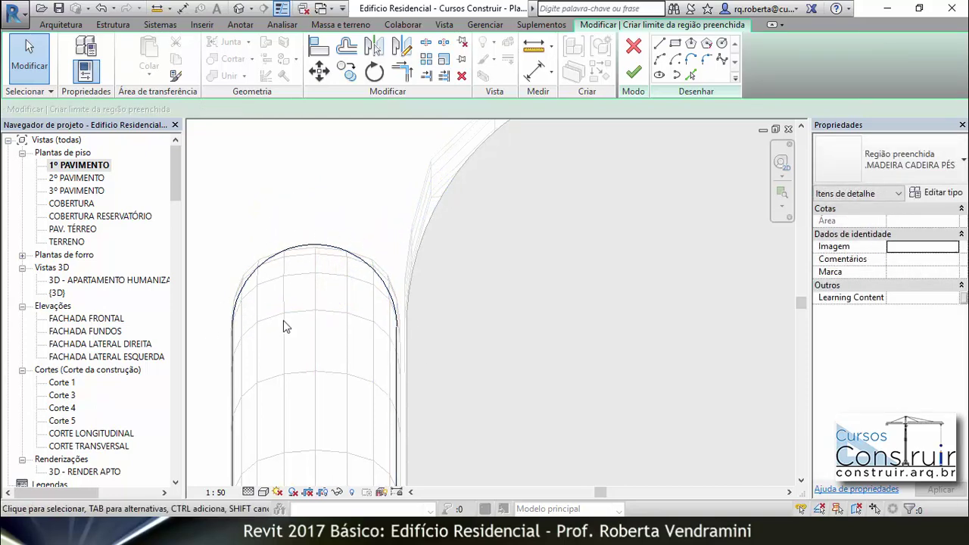
scroll(370, 339, "up", 3)
scroll(371, 339, "up", 2)
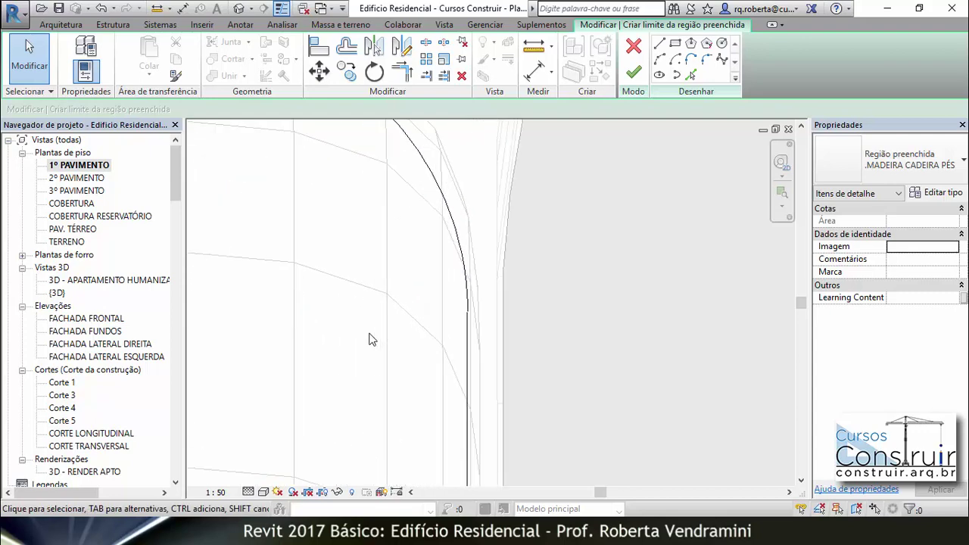
scroll(341, 195, "down", 4)
scroll(311, 201, "down", 3)
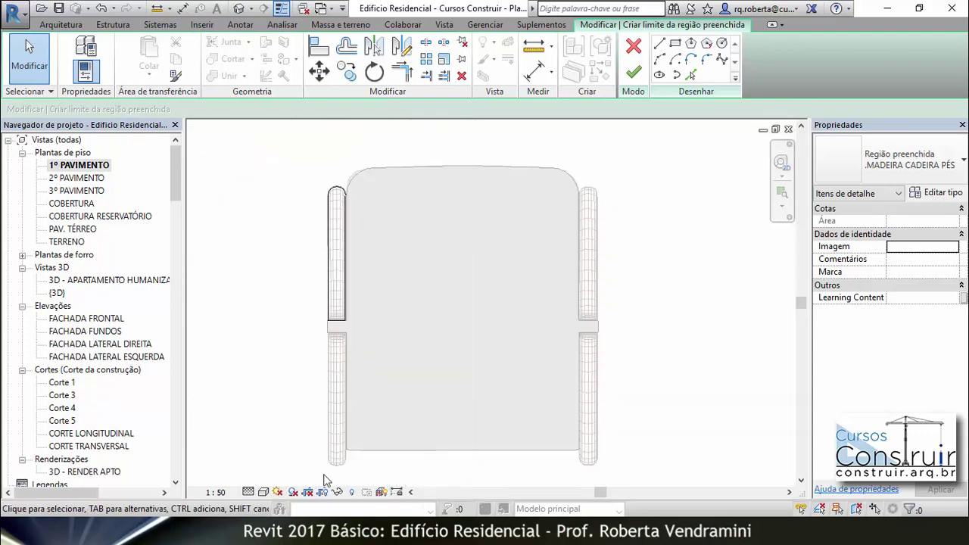
Step: Mirror-copy the upper-left leg outline across a horizontal axis through the gap's midpoint
left_click_drag(299, 168, 371, 333)
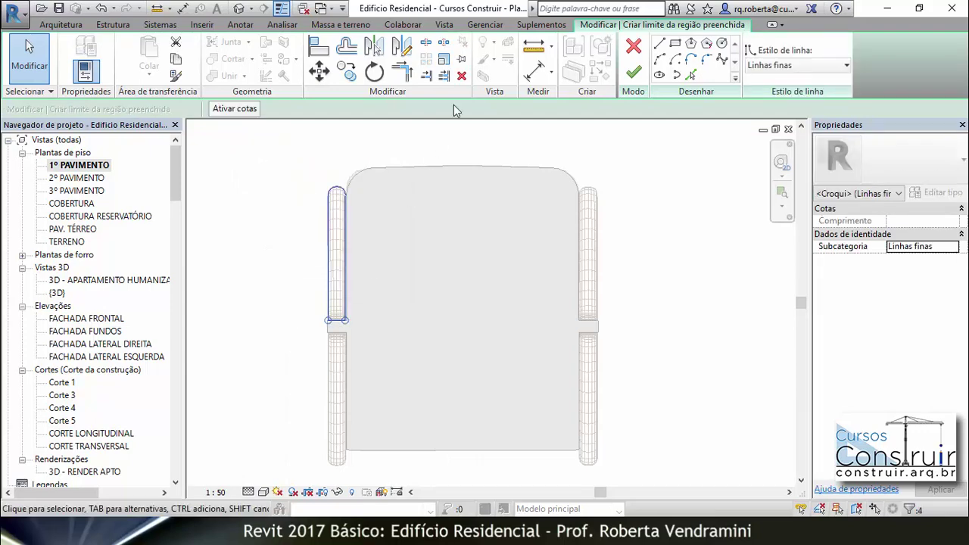
left_click(405, 50)
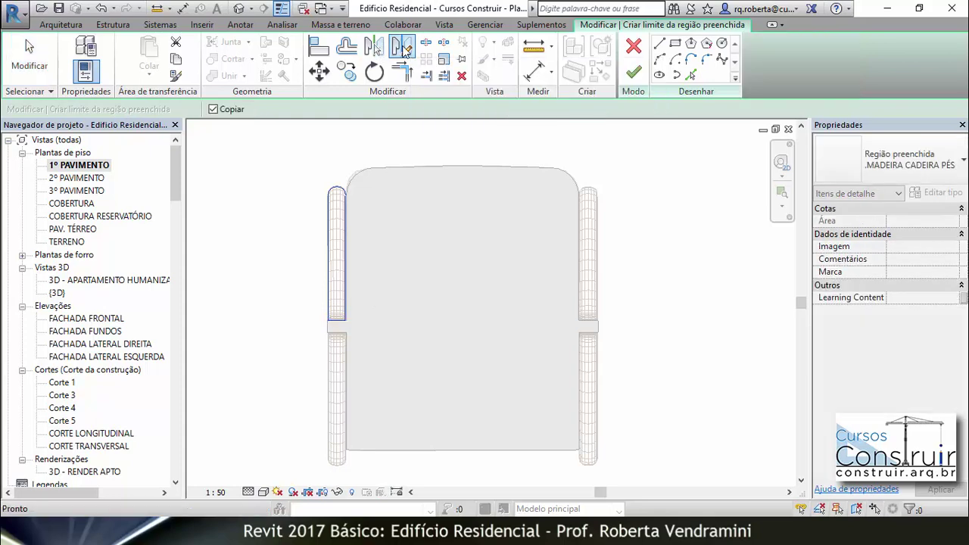
scroll(353, 331, "up", 5)
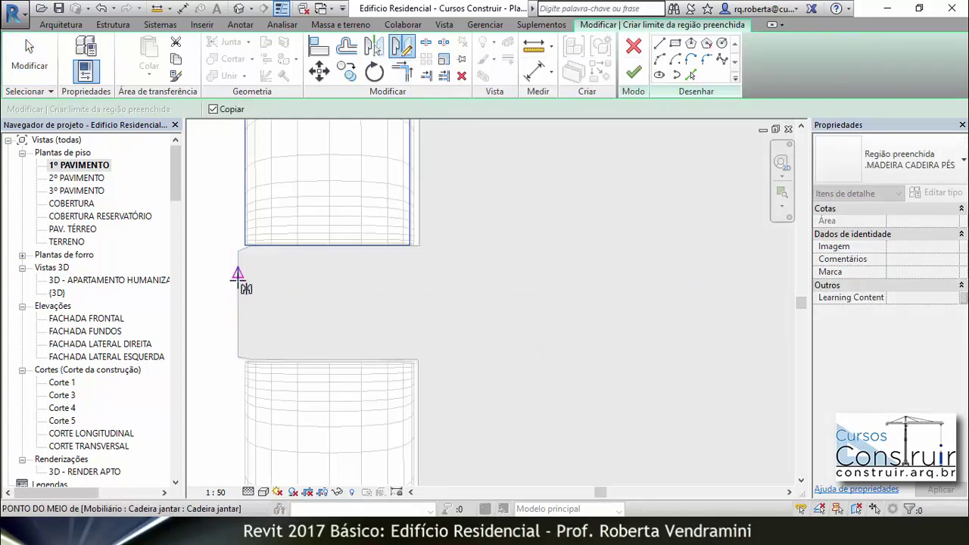
right_click(236, 299)
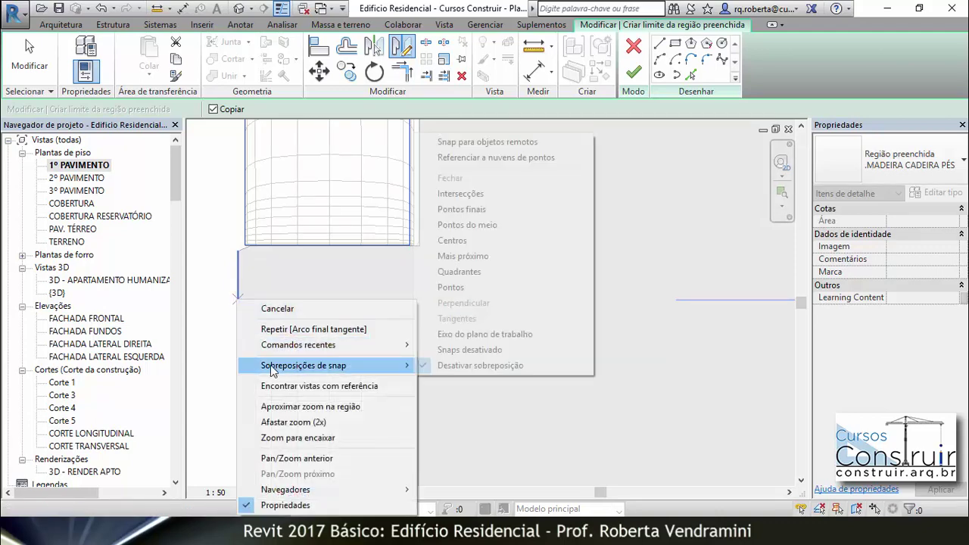
mouse_move(304, 365)
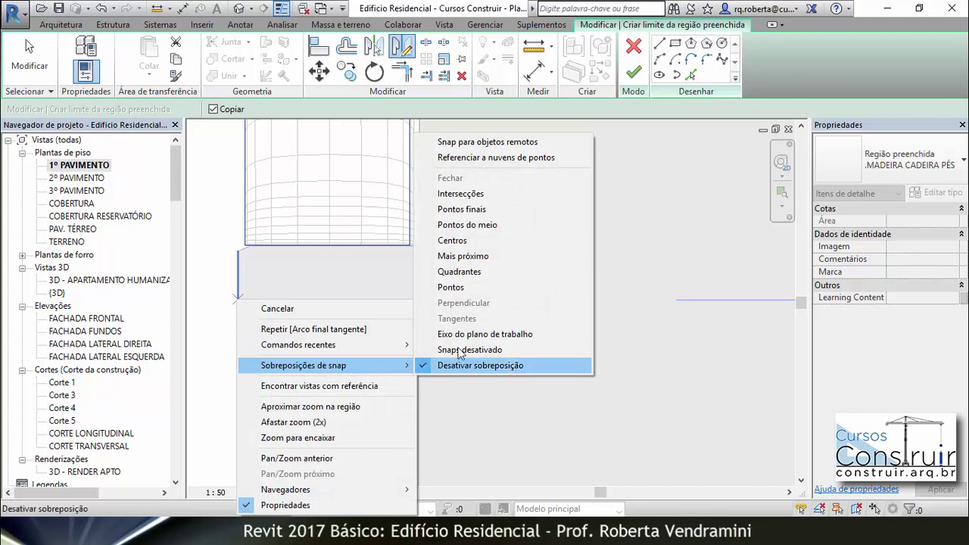
left_click(486, 229)
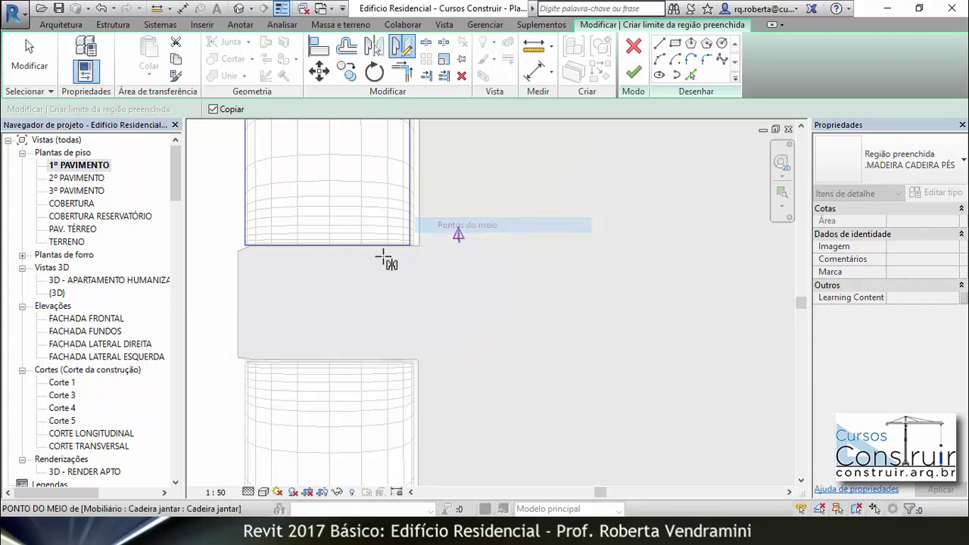
left_click(238, 305)
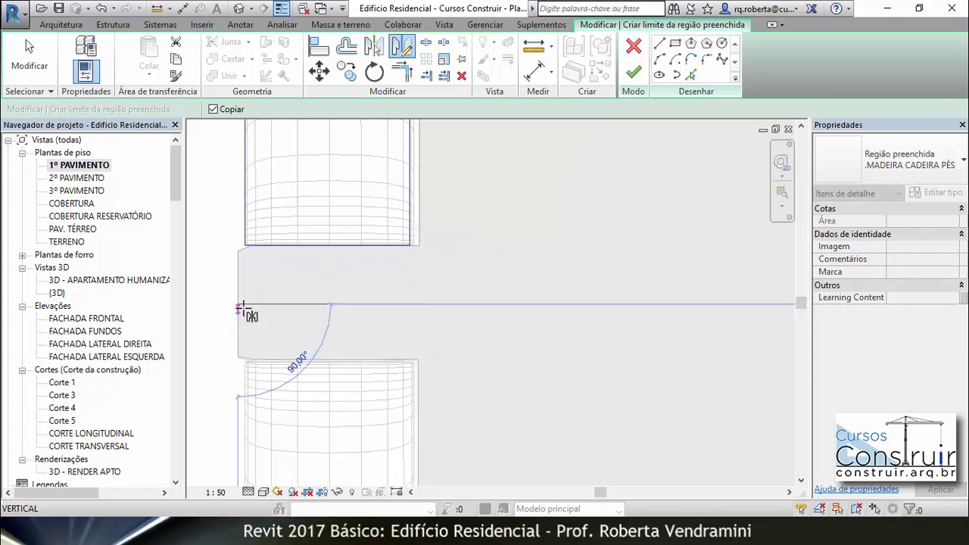
scroll(322, 302, "down", 3)
scroll(335, 293, "down", 3)
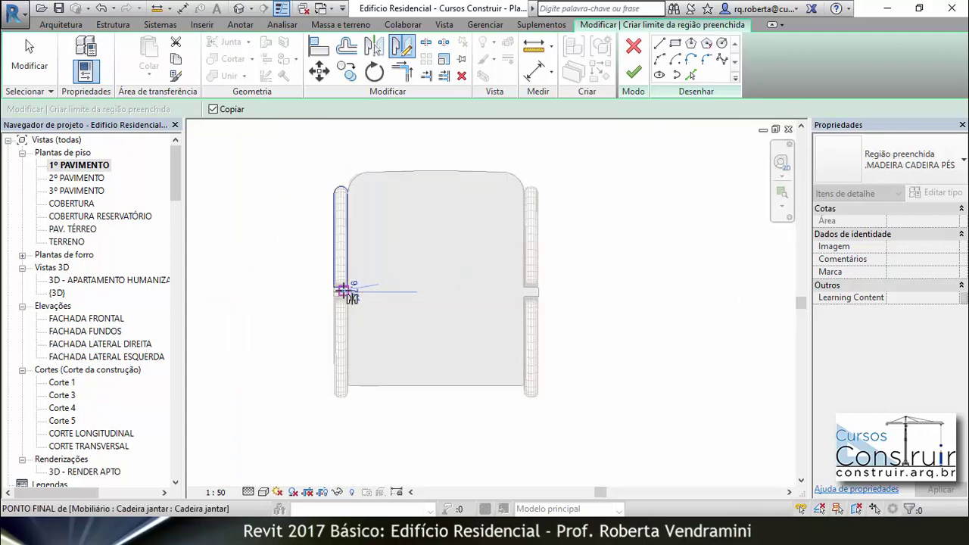
left_click(517, 289)
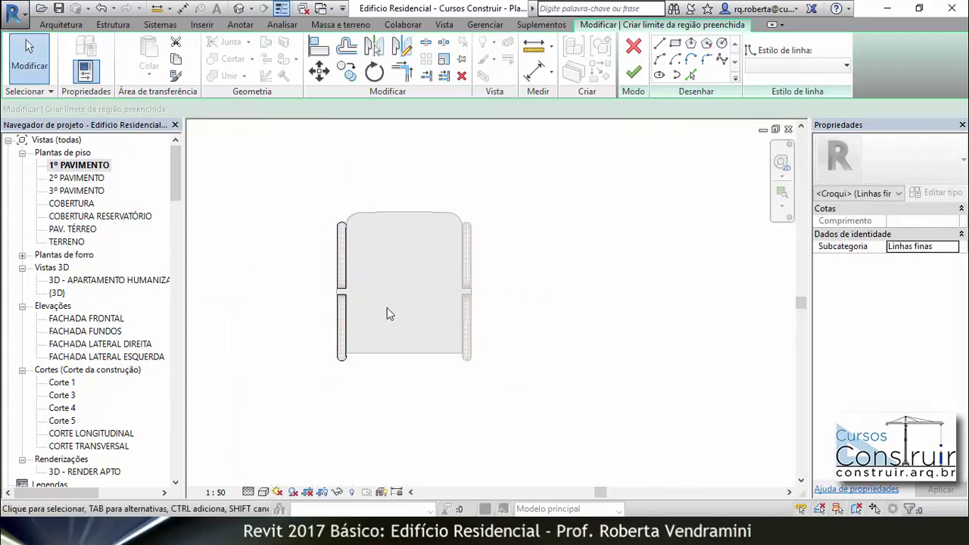
key("Escape")
key("Escape")
Step: Window-select the boundary lines of both left legs
scroll(356, 356, "up", 4)
scroll(321, 372, "up", 2)
scroll(307, 350, "up", 2)
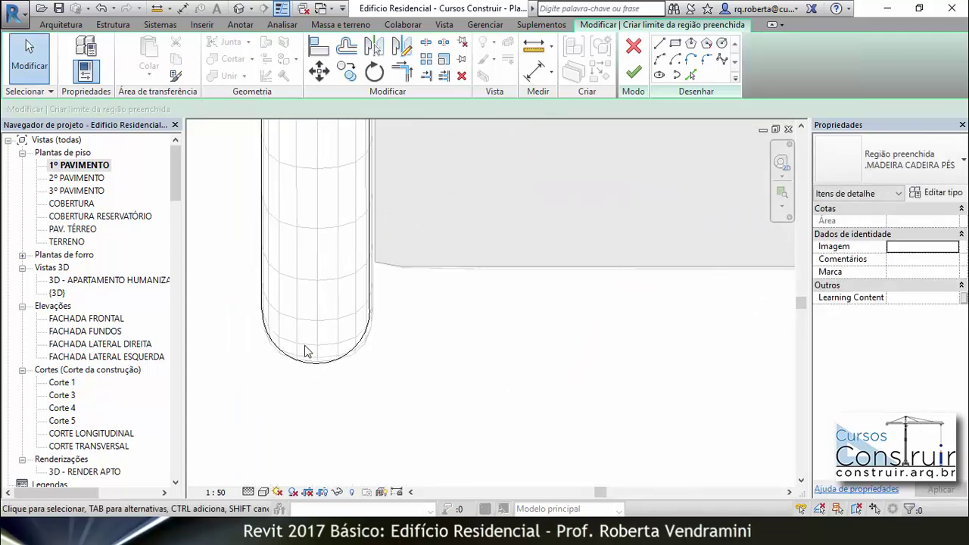
scroll(340, 328, "up", 2)
scroll(340, 327, "up", 2)
scroll(340, 325, "down", 1)
scroll(340, 326, "down", 2)
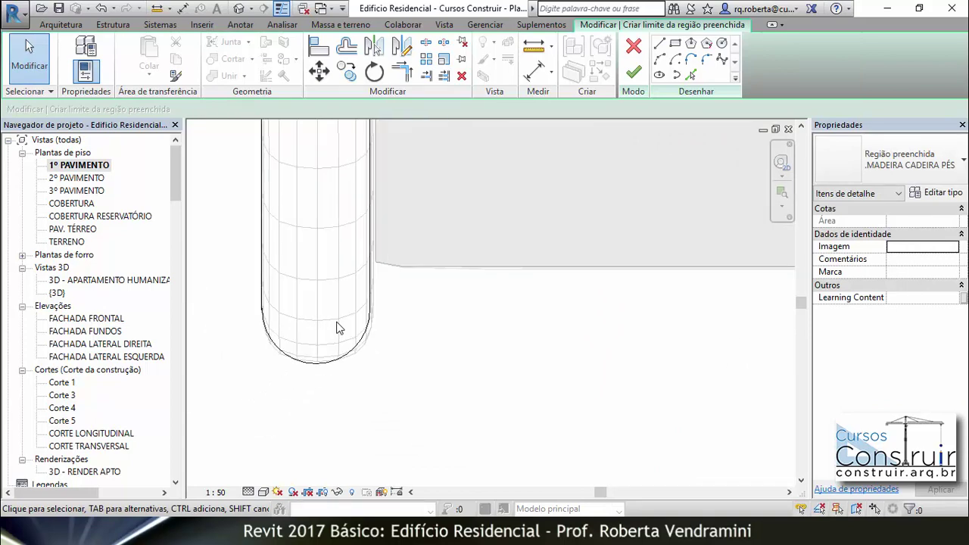
scroll(340, 325, "down", 1)
scroll(406, 293, "up", 3)
scroll(363, 337, "down", 1)
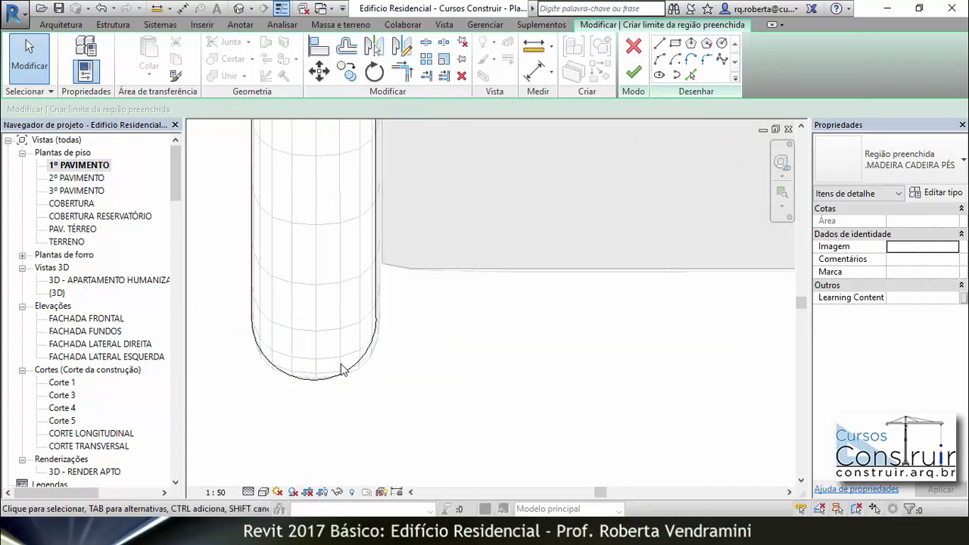
scroll(337, 350, "down", 2)
scroll(333, 352, "down", 3)
scroll(333, 352, "down", 1)
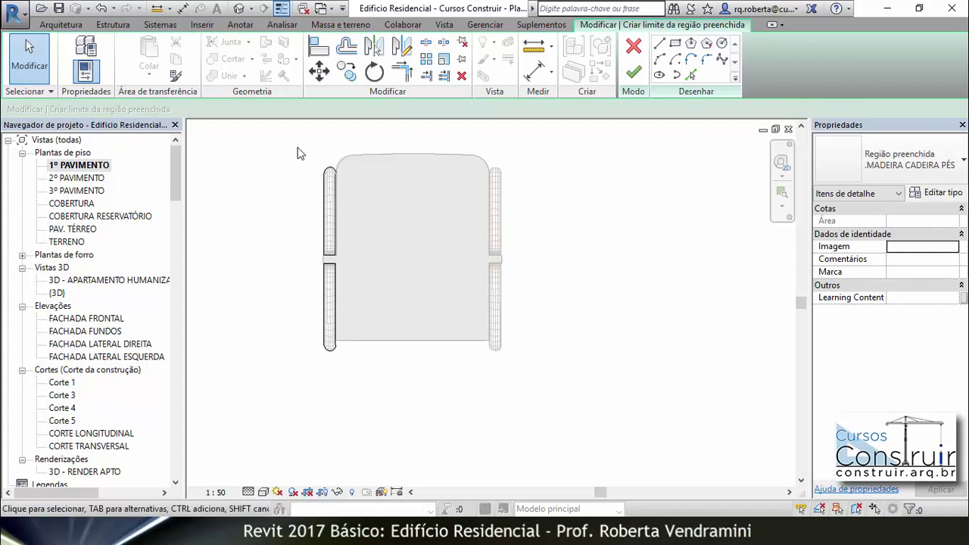
left_click_drag(296, 147, 380, 380)
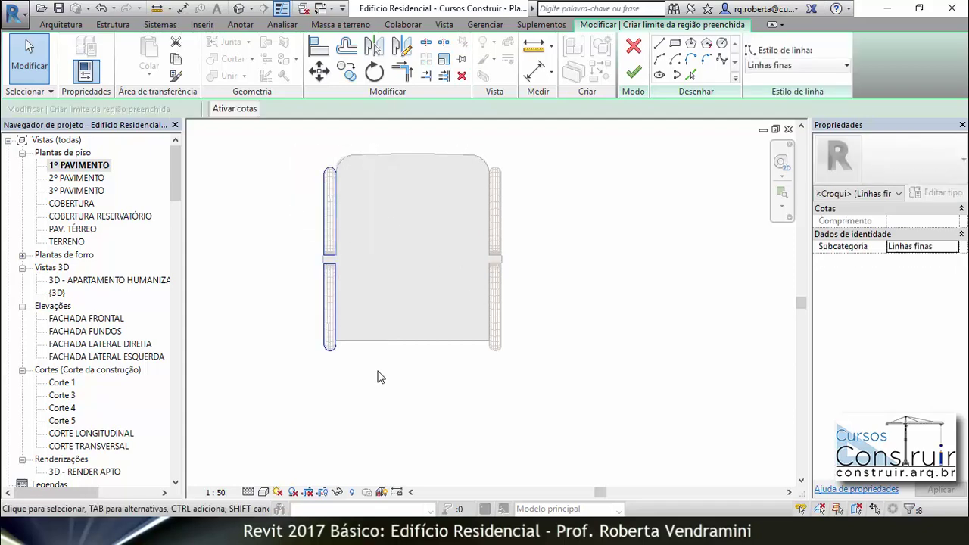
Step: Mirror-copy the left leg outlines across the seat's vertical centre axis and finish the region
left_click(404, 48)
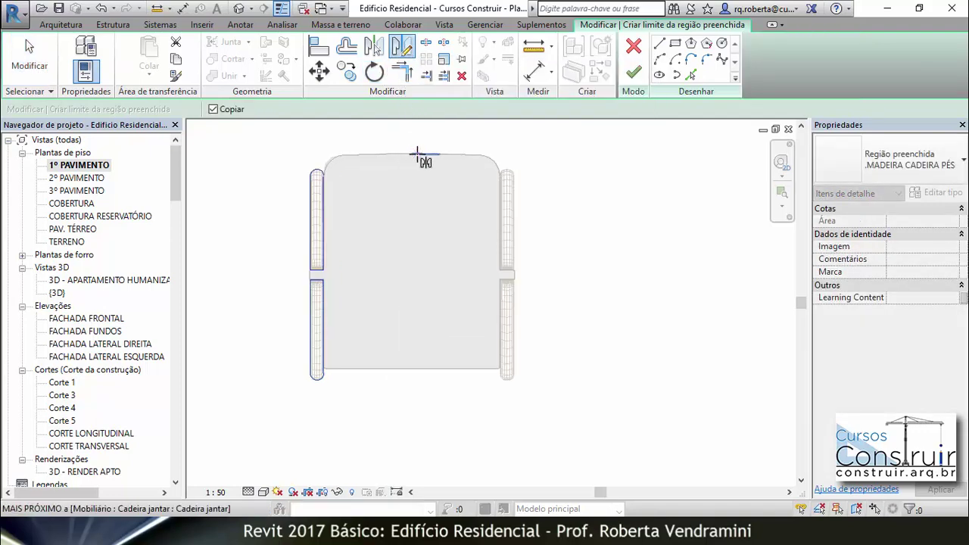
scroll(413, 155, "up", 5)
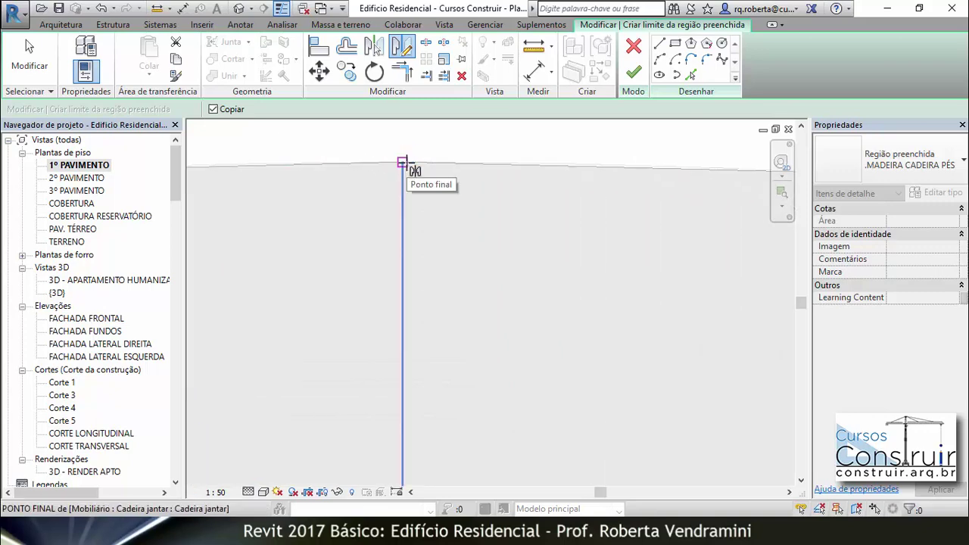
left_click(402, 162)
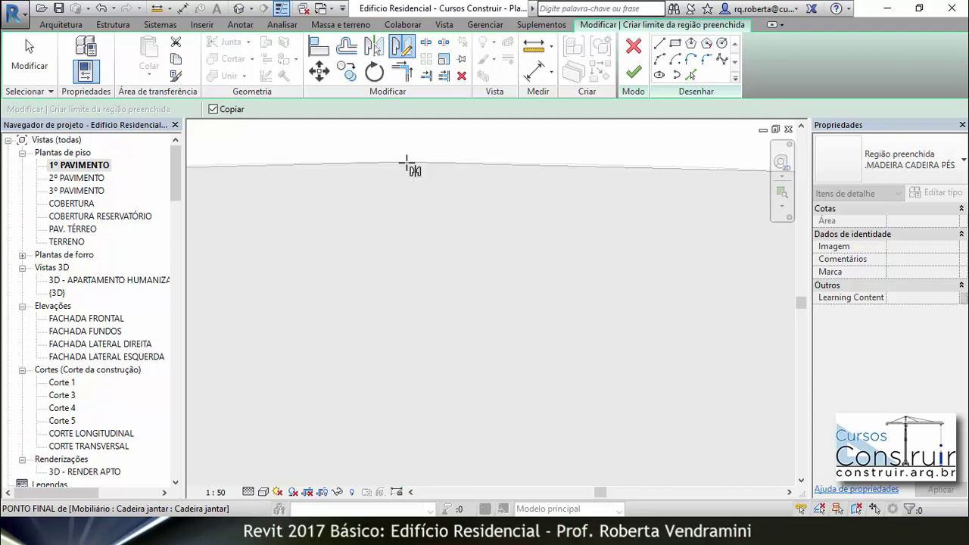
scroll(406, 163, "down", 4)
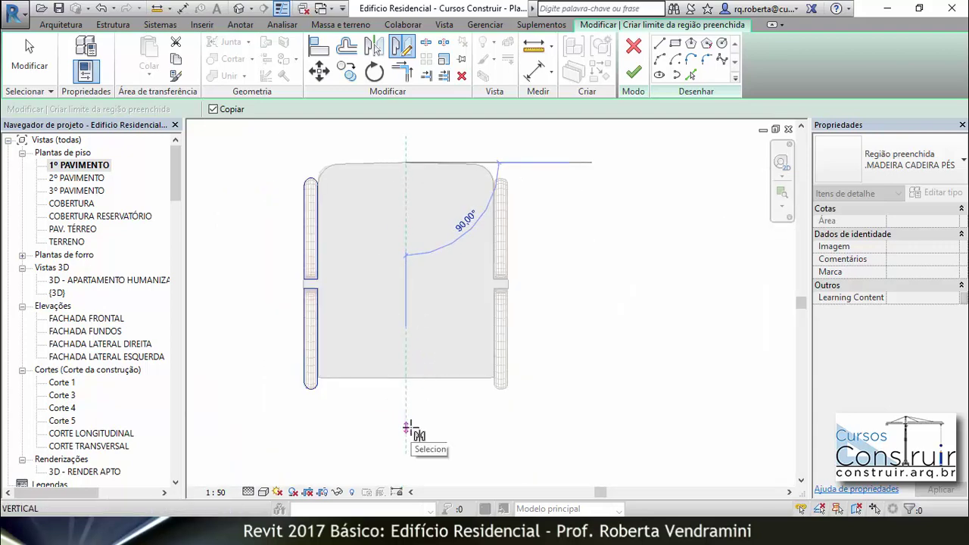
key("Escape")
key("Escape")
left_click(591, 372)
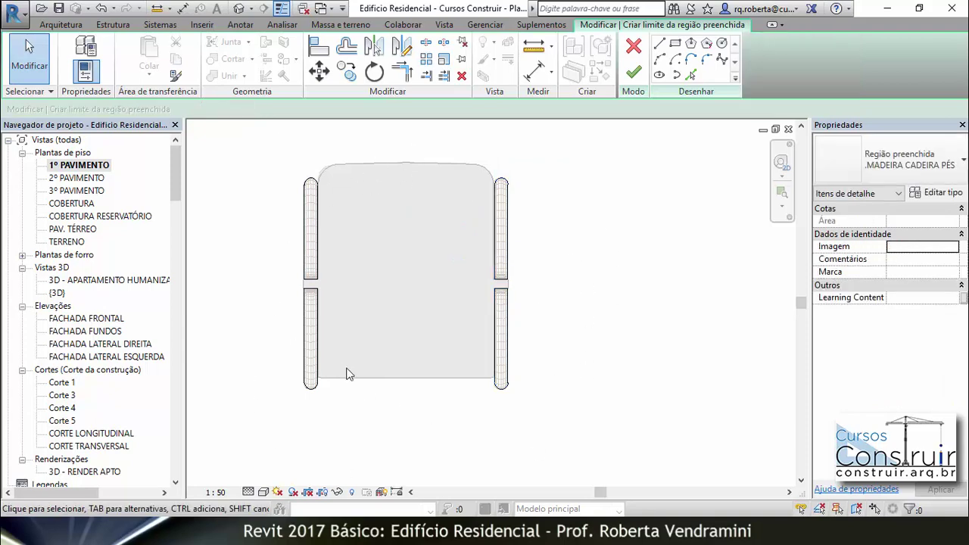
left_click(633, 72)
Step: Deselect the filled region and zoom out to bring the whole dining chair into view
left_click(529, 234)
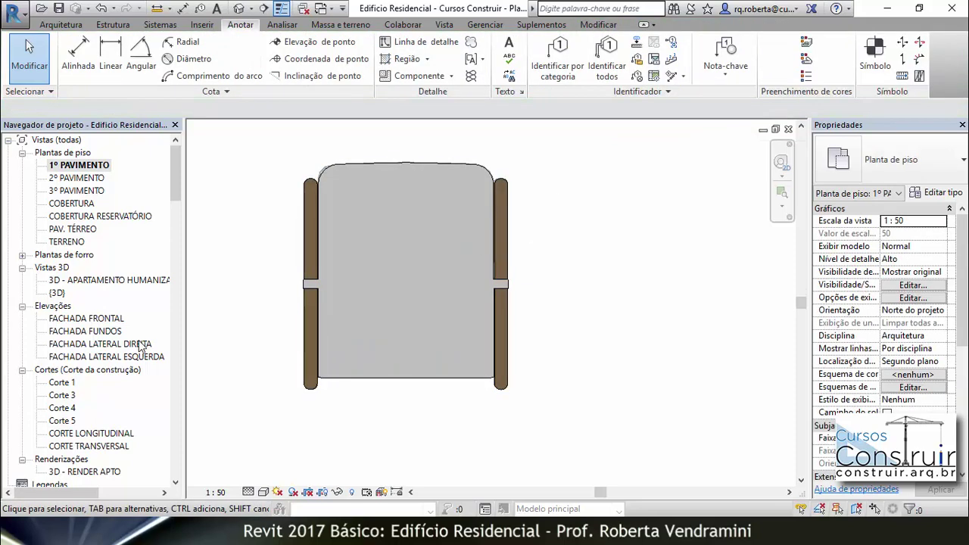
scroll(227, 361, "down", 2)
scroll(215, 258, "up", 1)
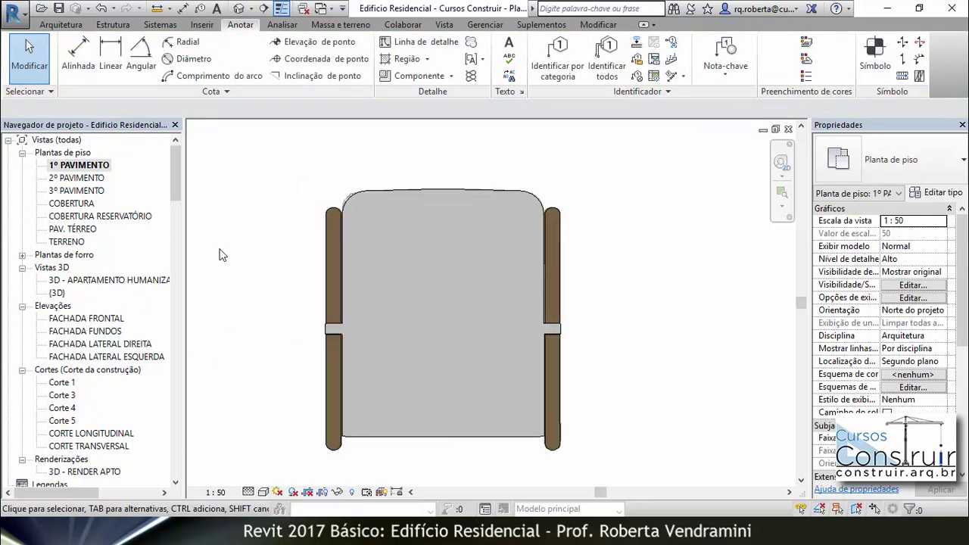
scroll(242, 242, "up", 1)
scroll(273, 386, "up", 2)
scroll(304, 384, "up", 1)
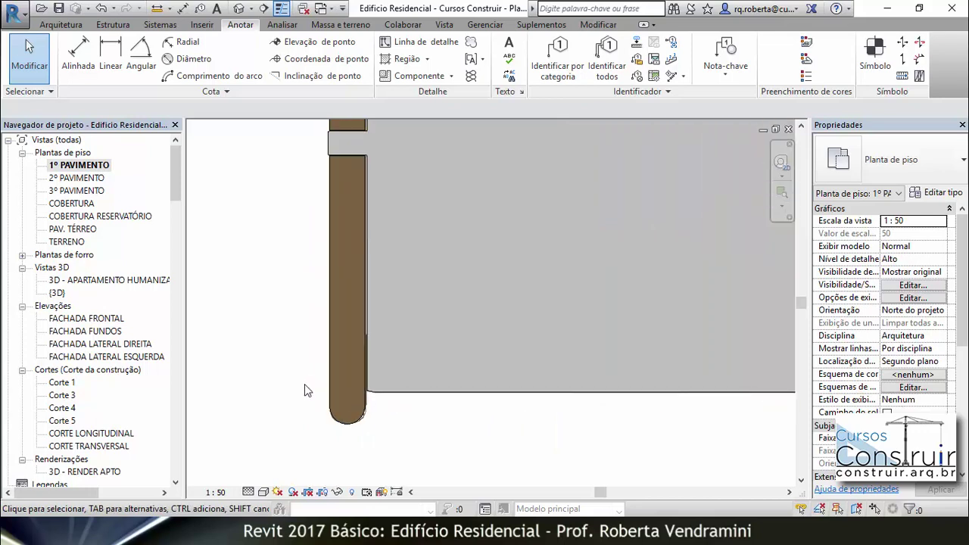
scroll(301, 406, "up", 2)
scroll(307, 408, "up", 2)
scroll(459, 458, "up", 1)
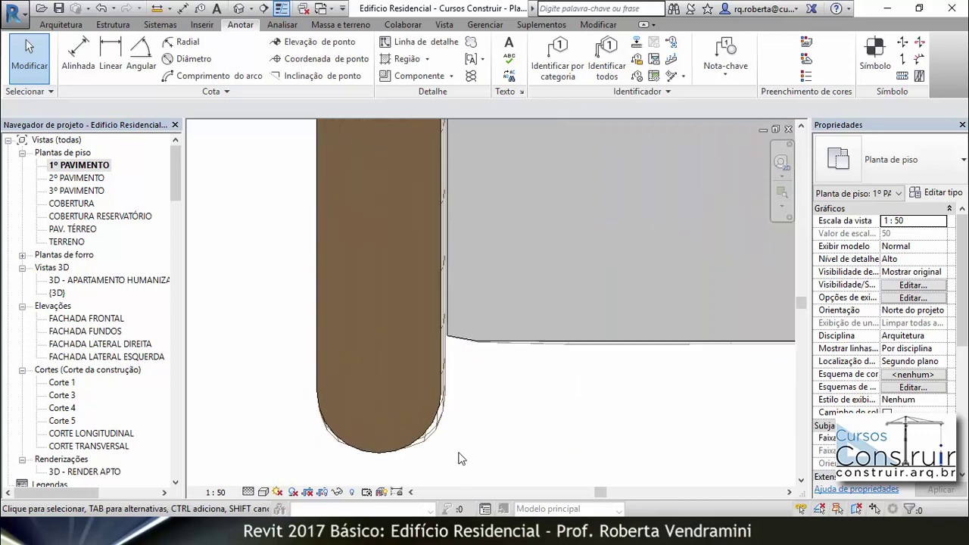
scroll(452, 446, "up", 2)
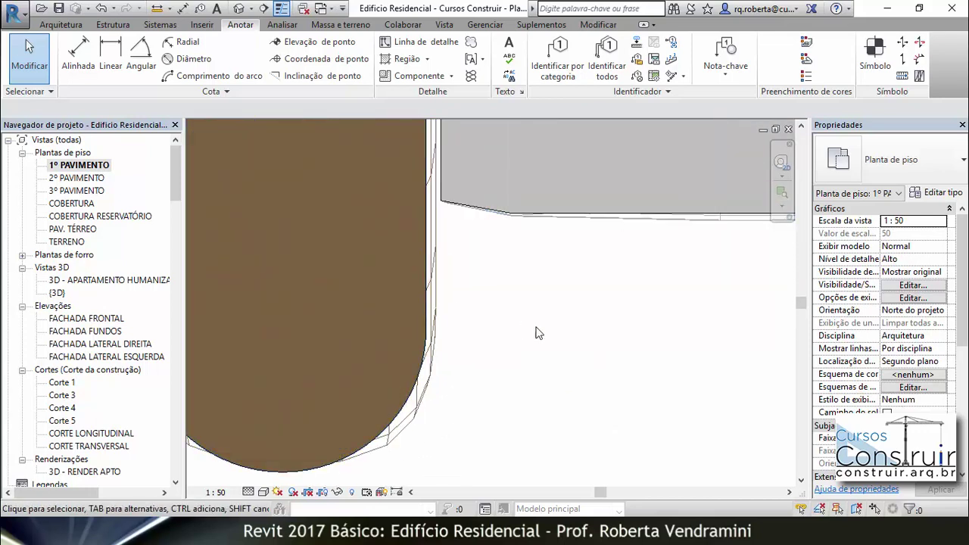
scroll(469, 302, "down", 1)
scroll(511, 310, "down", 2)
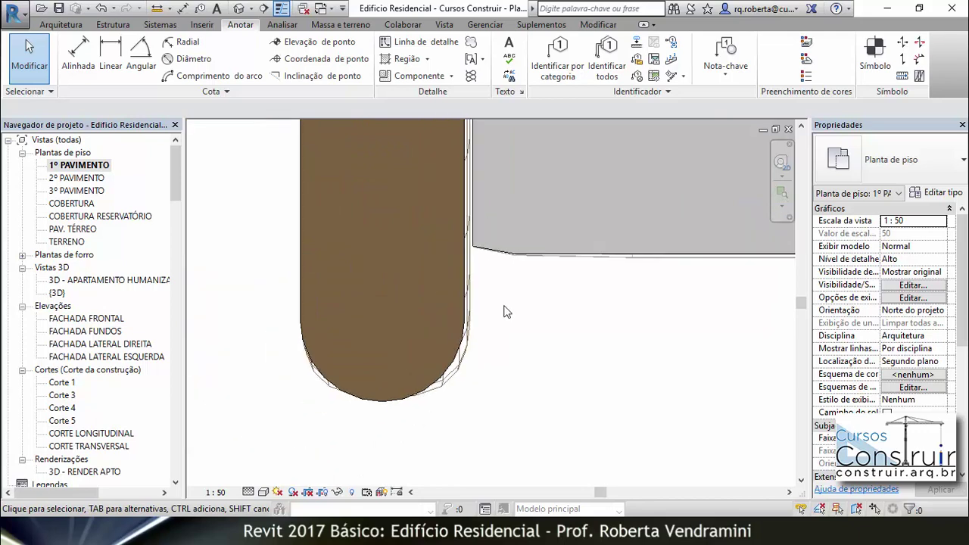
scroll(334, 320, "down", 2)
scroll(334, 314, "down", 3)
scroll(356, 305, "down", 1)
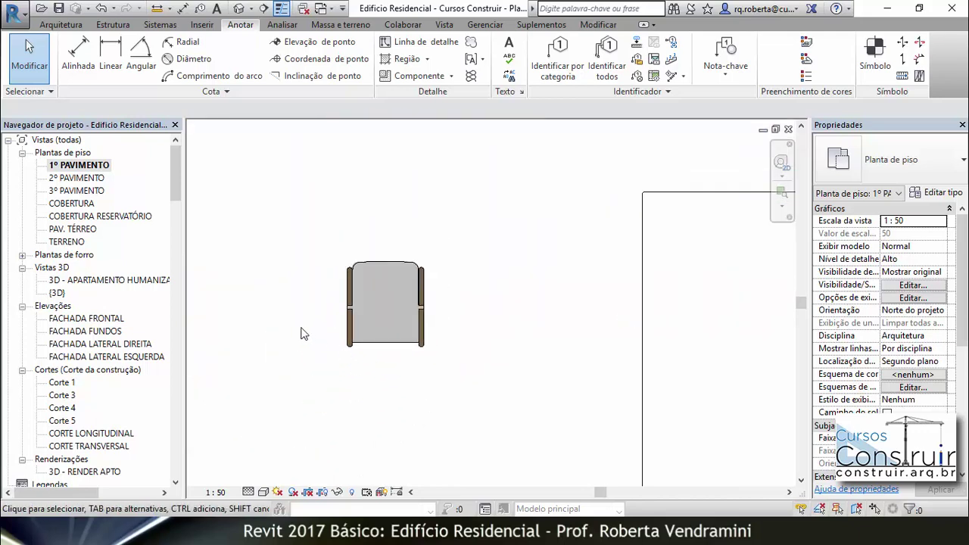
scroll(301, 333, "up", 1)
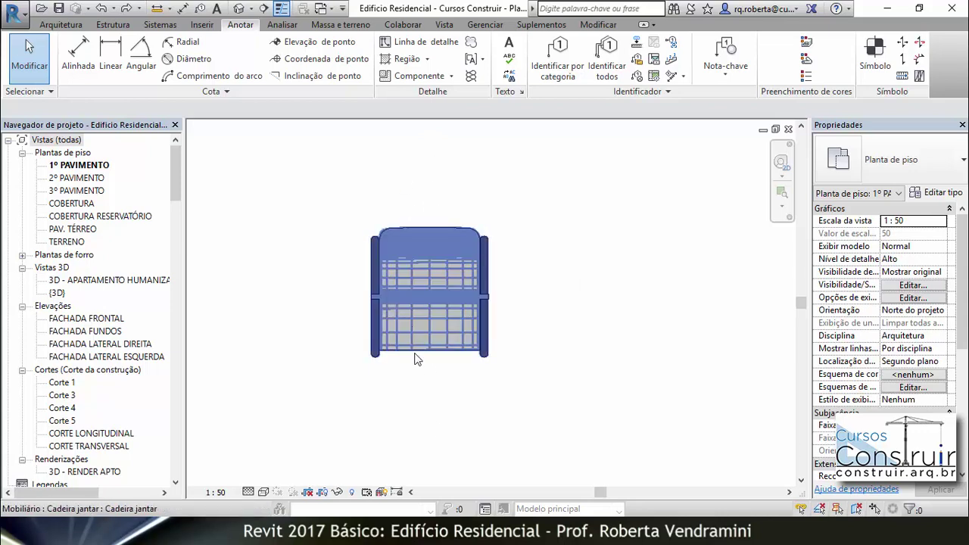
Step: Switch the floor plan's visual style to Wireframe
scroll(439, 269, "up", 2)
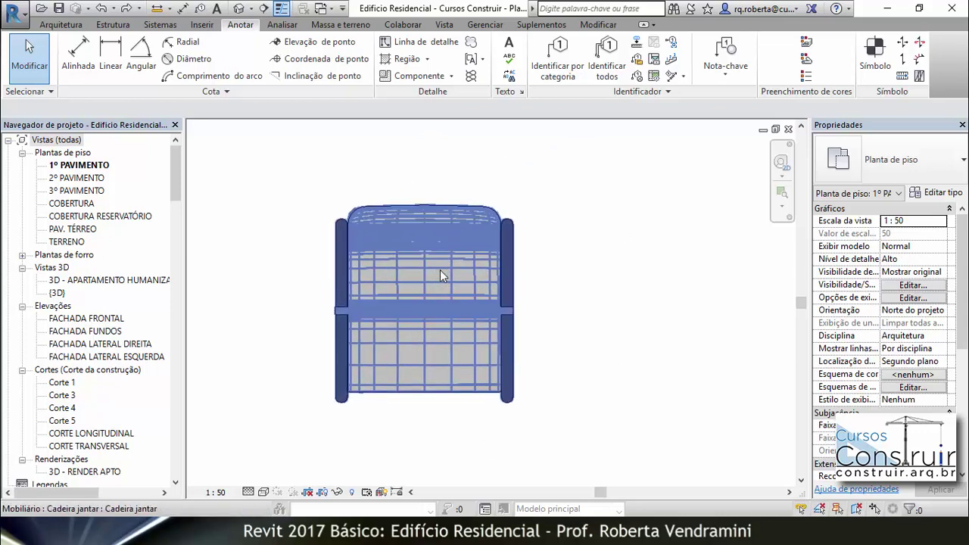
scroll(440, 269, "up", 1)
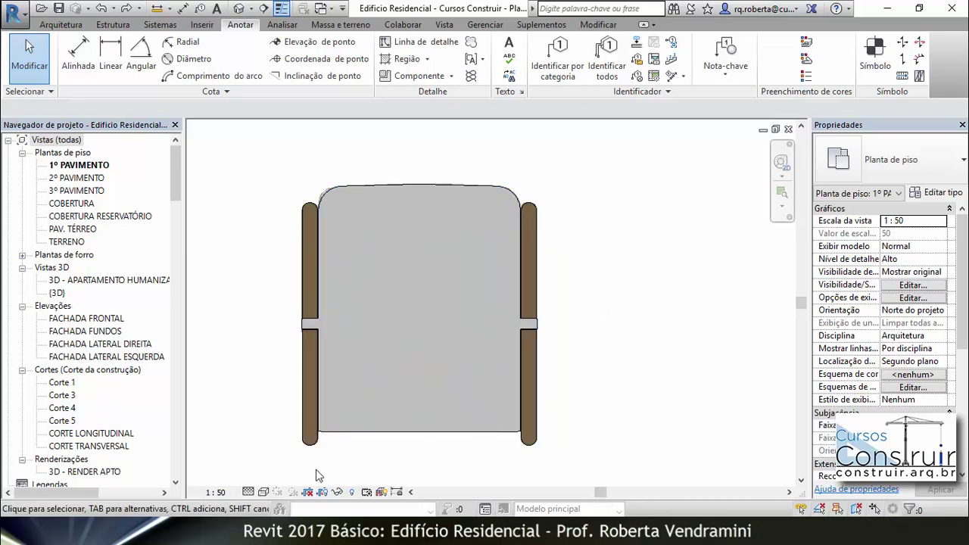
left_click(261, 493)
left_click(285, 402)
Step: Override the .MADEIRA BRANCA filled region's surface transparency to 100 in this view
left_click(386, 185)
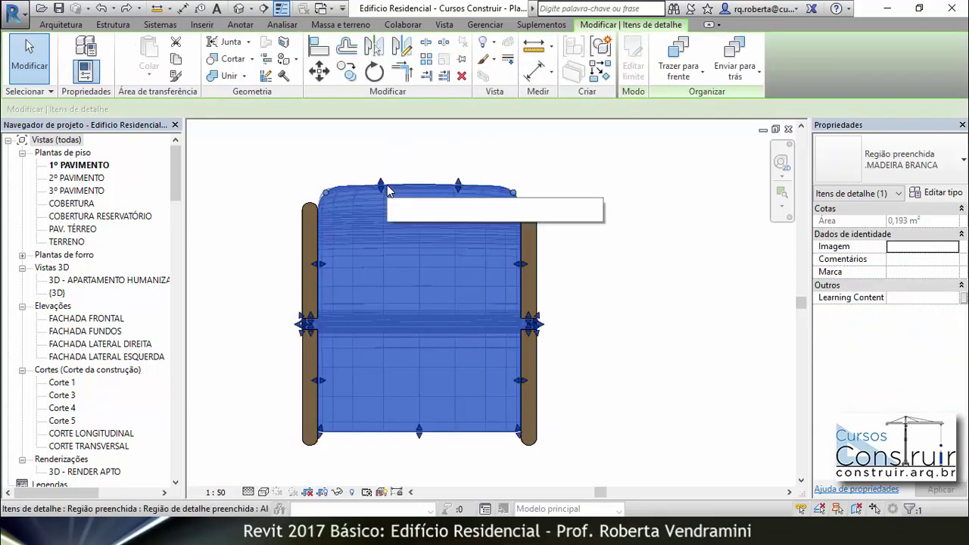
right_click(387, 186)
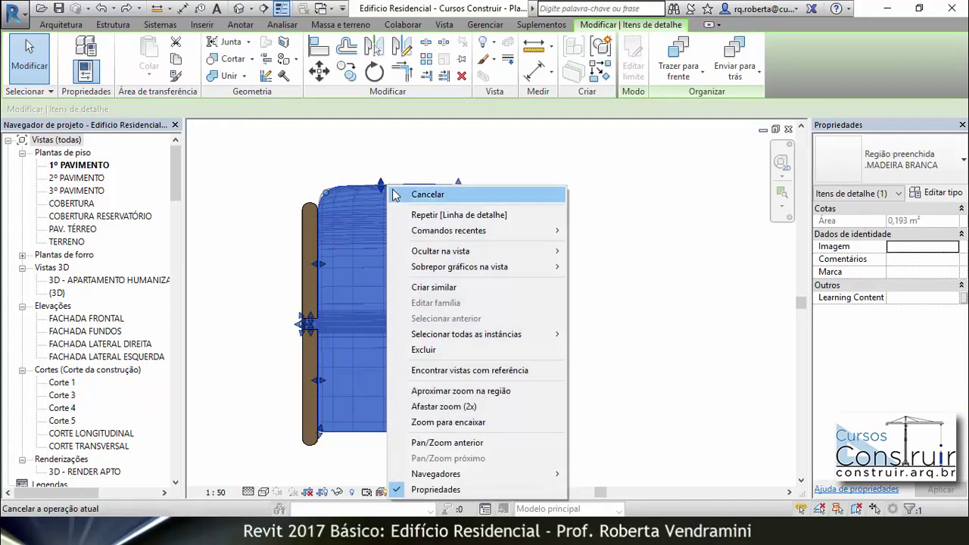
mouse_move(459, 267)
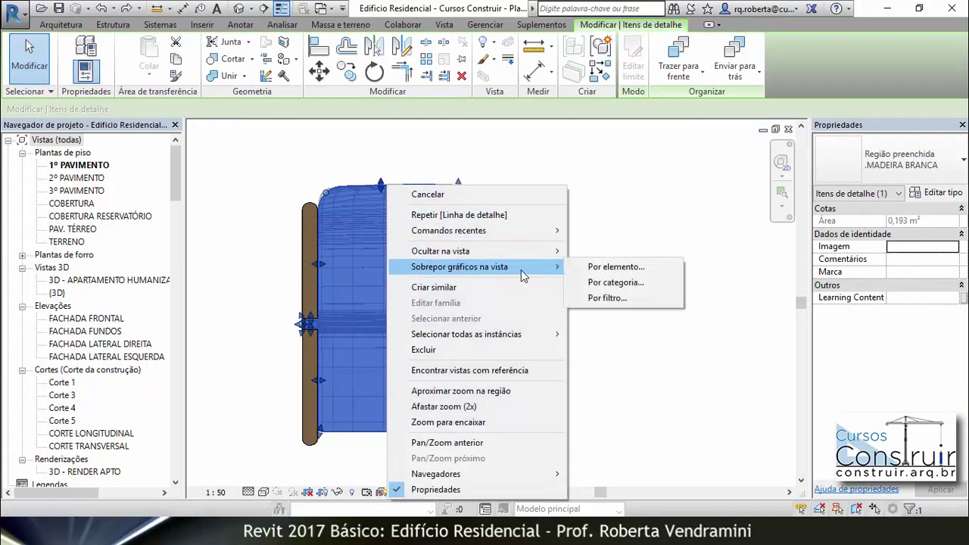
left_click(613, 271)
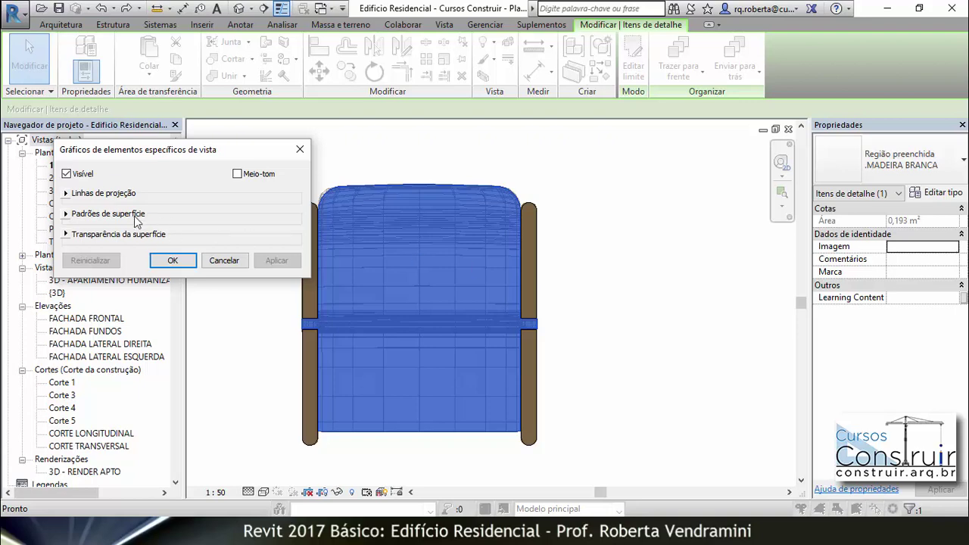
left_click(66, 234)
left_click_drag(146, 251, 256, 250)
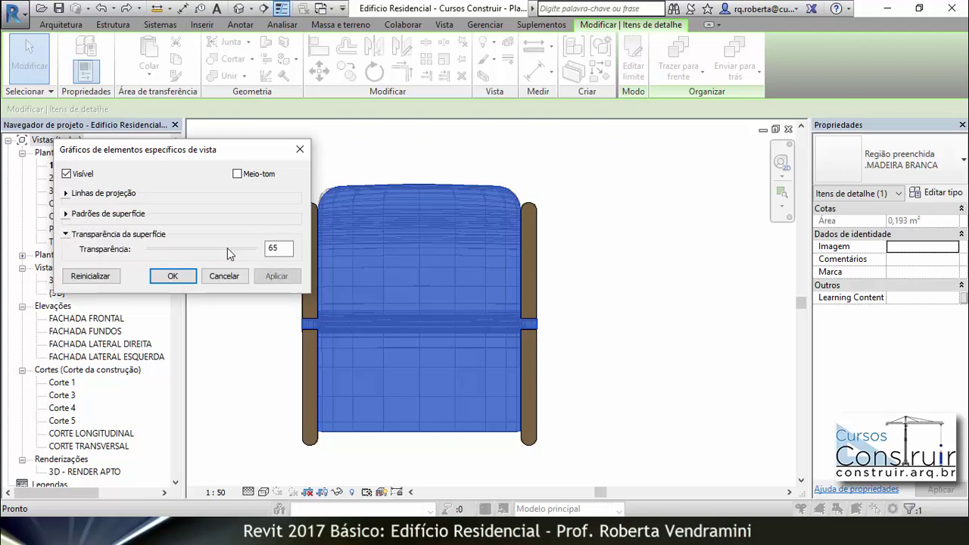
left_click(287, 274)
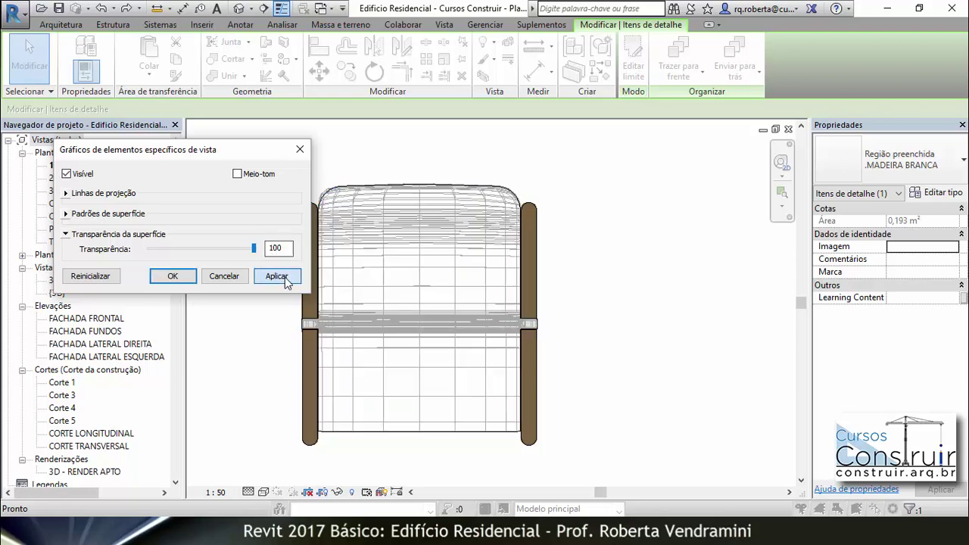
left_click(168, 275)
left_click(625, 273)
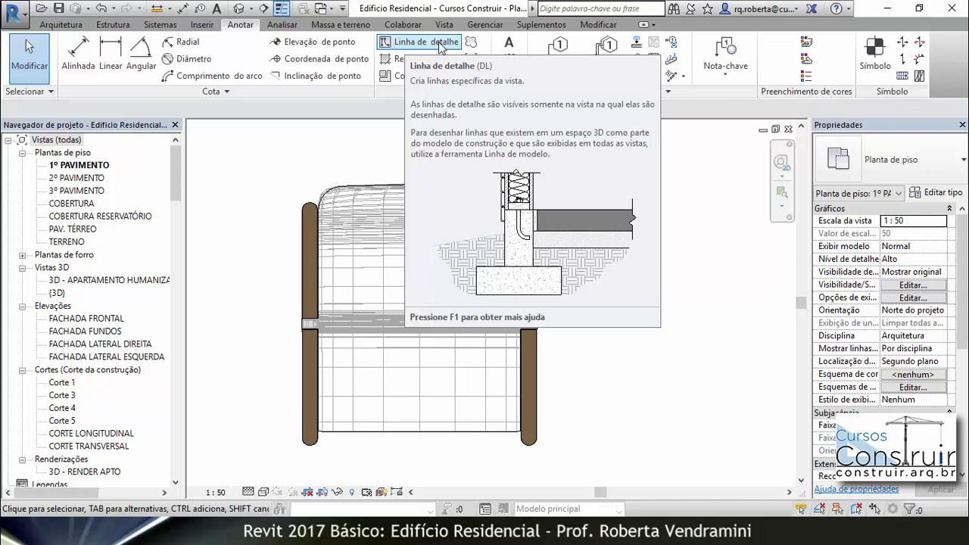
Step: Start a Start-End-Radius Arc detail line at the left armrest post's edge
left_click(440, 45)
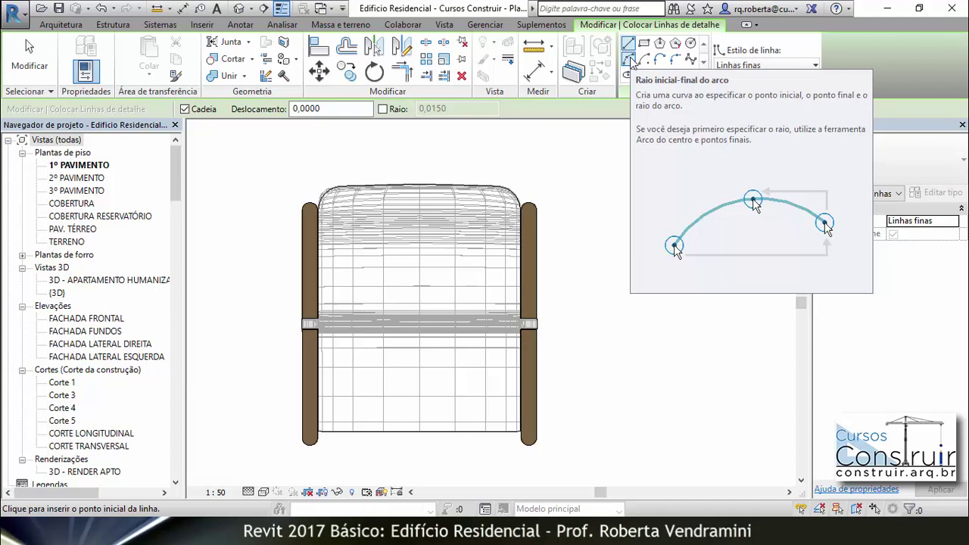
left_click(632, 62)
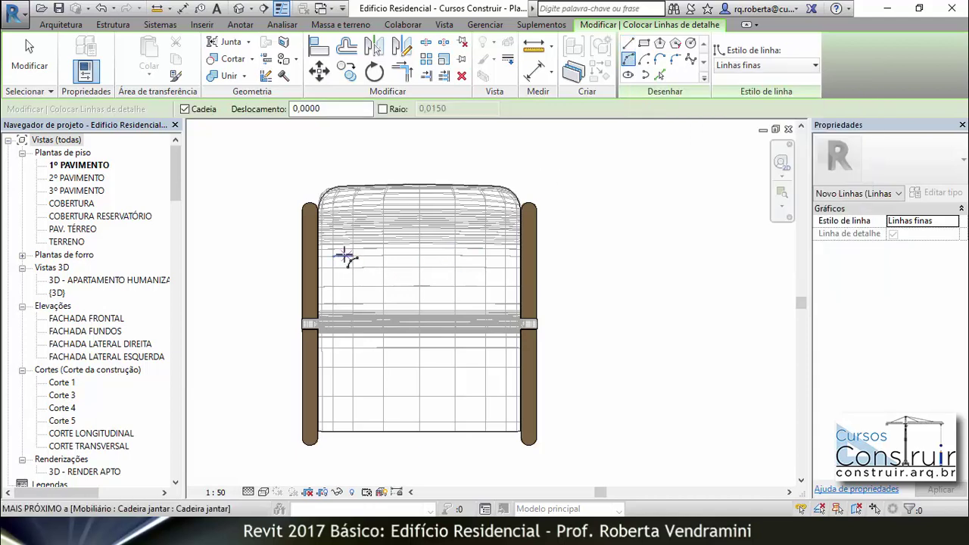
scroll(401, 252, "up", 5)
scroll(336, 250, "up", 3)
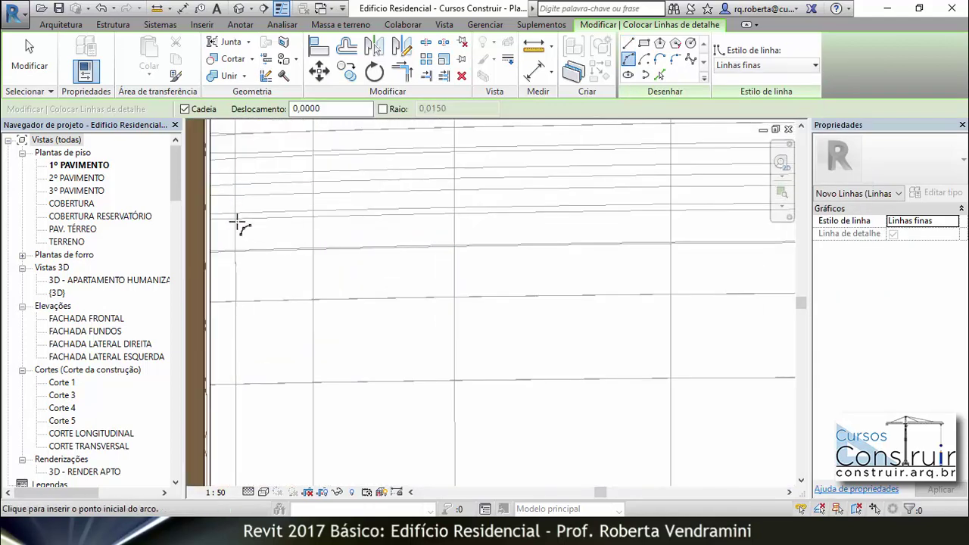
left_click(215, 224)
scroll(255, 225, "down", 5)
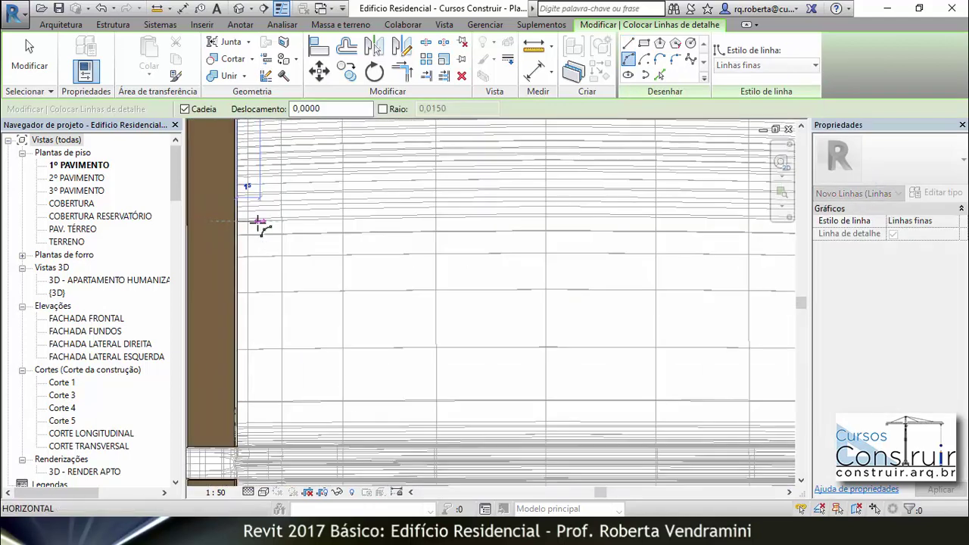
scroll(532, 224, "up", 1)
scroll(548, 227, "up", 1)
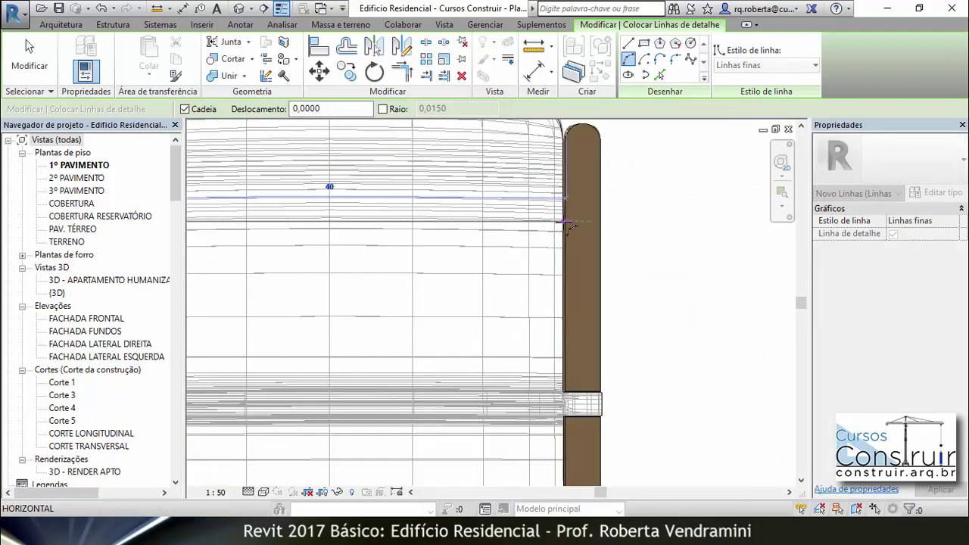
scroll(558, 217, "up", 2)
scroll(558, 216, "up", 2)
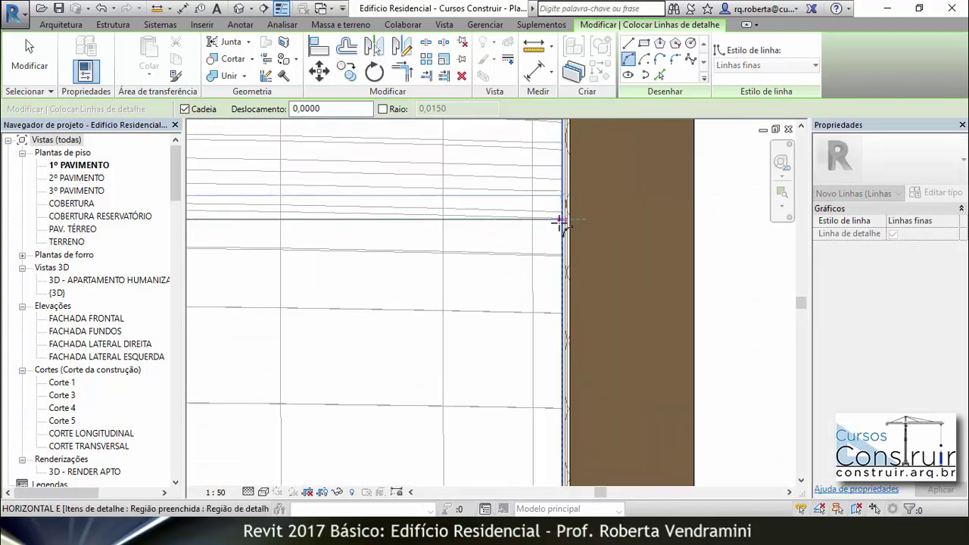
scroll(562, 226, "down", 1)
scroll(561, 226, "down", 2)
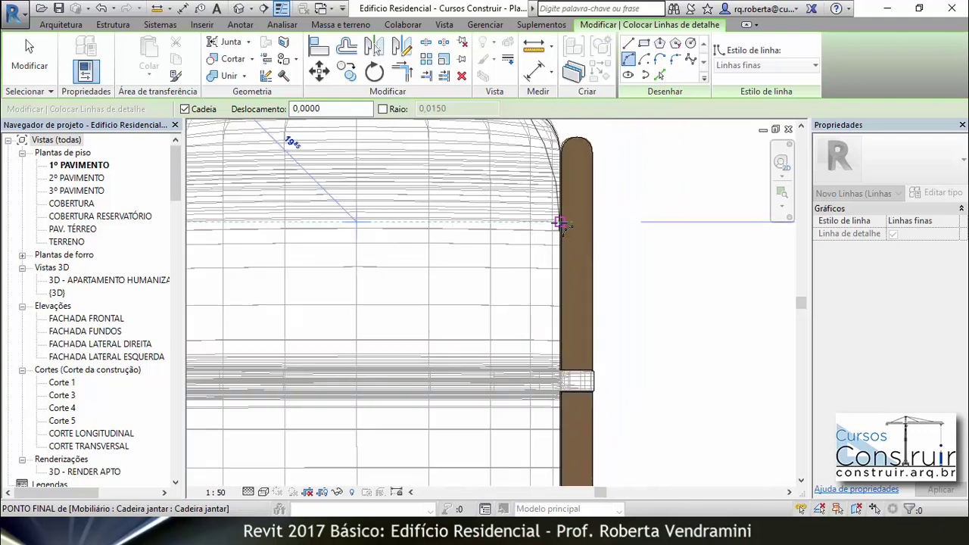
scroll(557, 217, "down", 2)
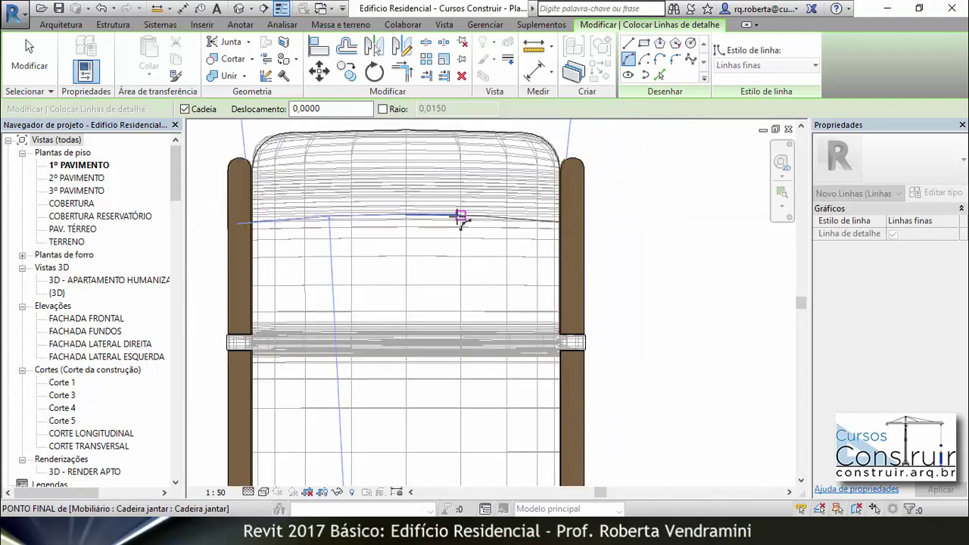
Step: End the arc at the right post, set its bulge across the seat, and turn off Chain
left_click(407, 211)
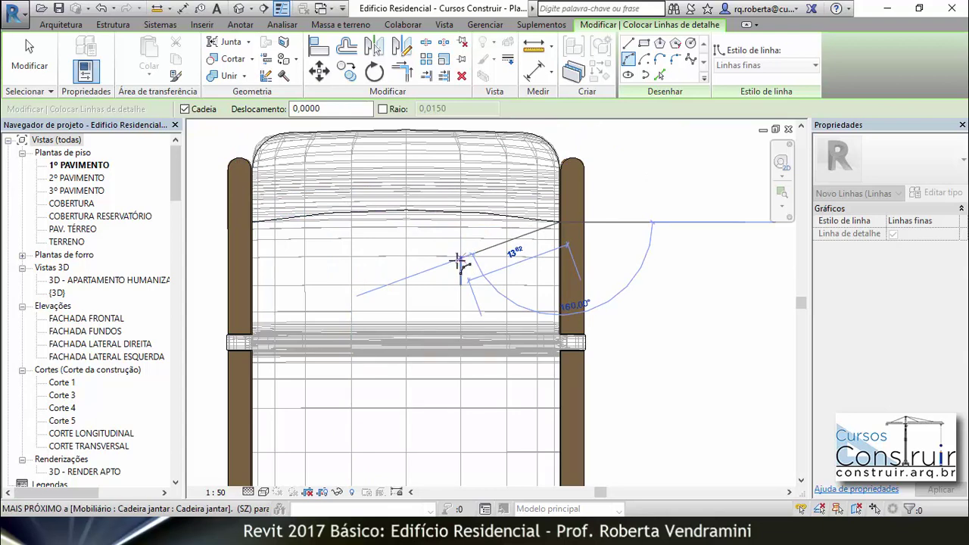
scroll(522, 240, "down", 2)
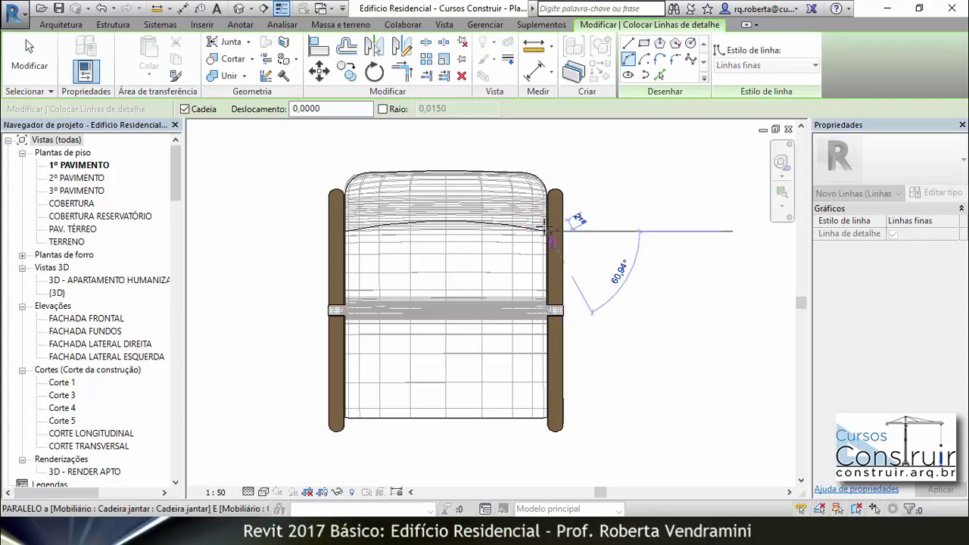
left_click(549, 232)
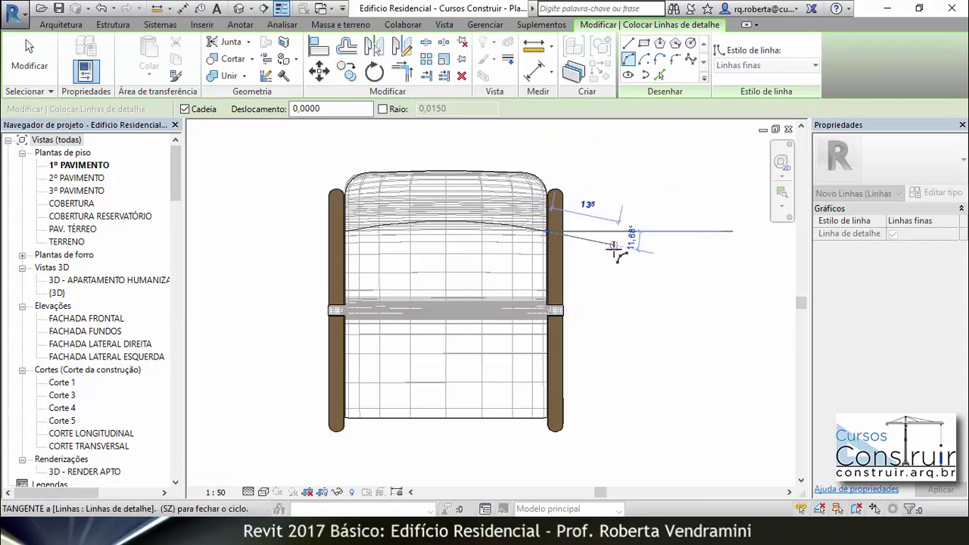
key("Escape")
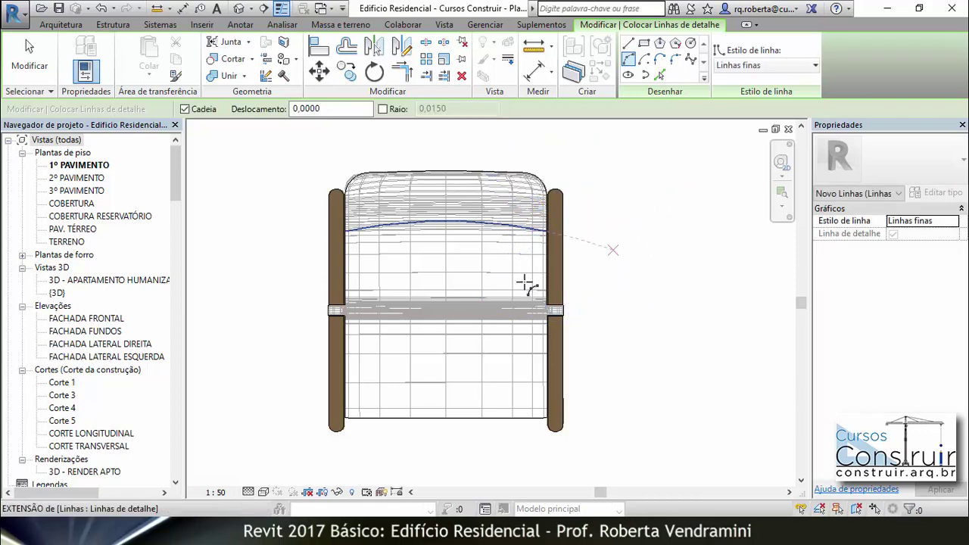
left_click(186, 109)
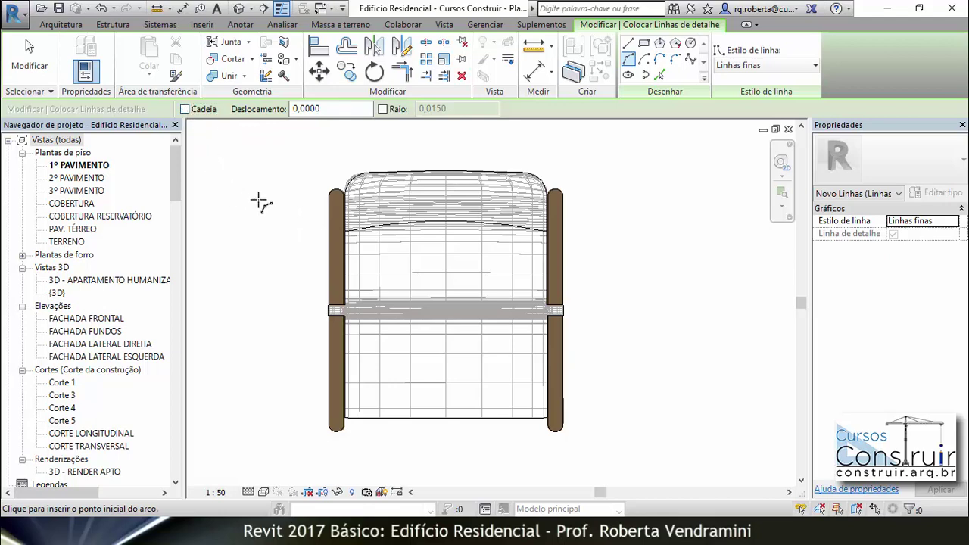
Step: Draw a straight detail line across the seat between the left and right post faces
left_click(631, 46)
scroll(392, 328, "up", 2)
scroll(314, 276, "up", 4)
scroll(313, 277, "up", 2)
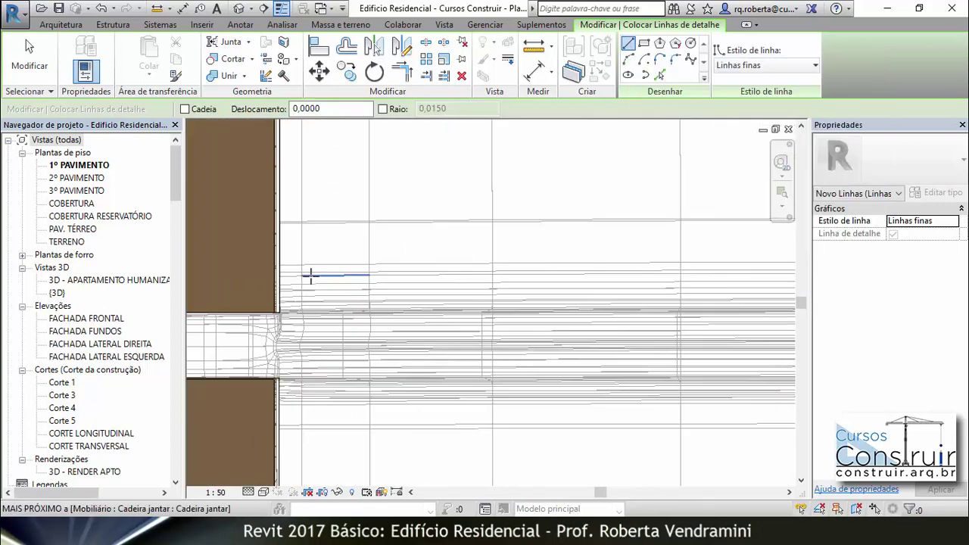
left_click(280, 264)
scroll(319, 263, "down", 3)
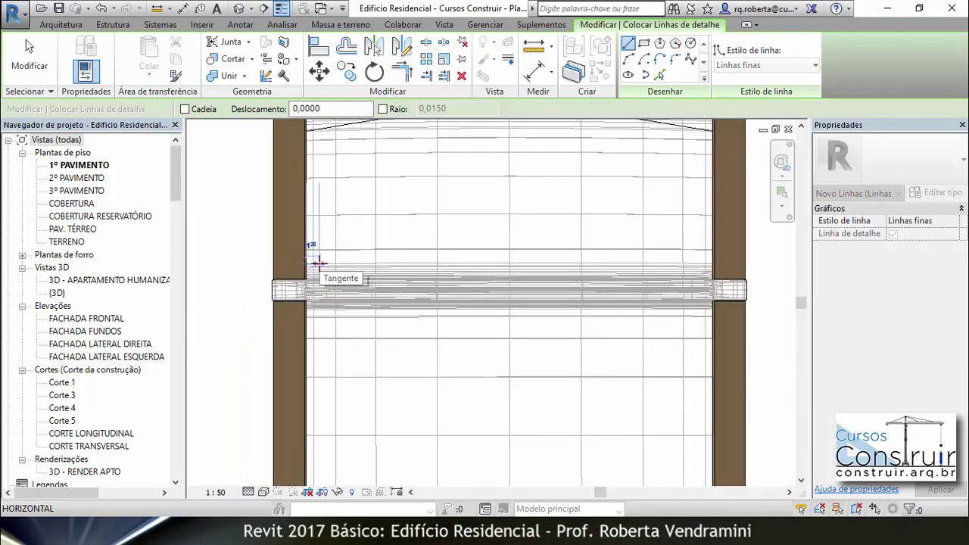
scroll(605, 261, "up", 1)
scroll(575, 259, "up", 3)
scroll(555, 258, "up", 3)
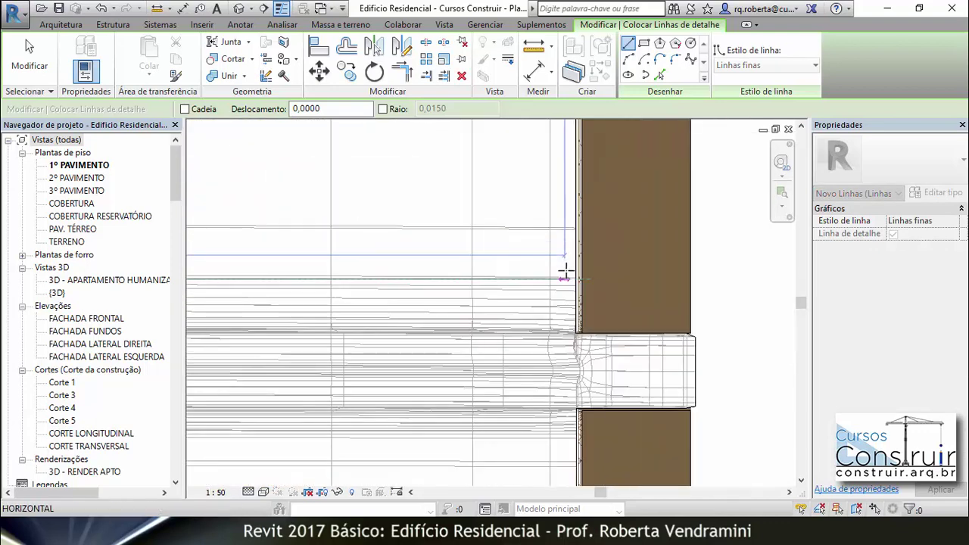
left_click(575, 279)
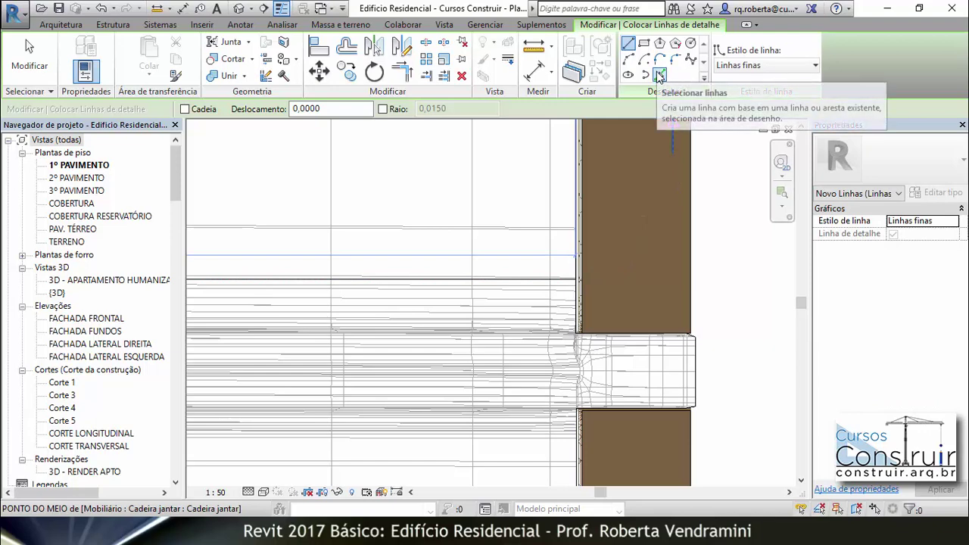
scroll(700, 196, "down", 1)
scroll(700, 195, "down", 2)
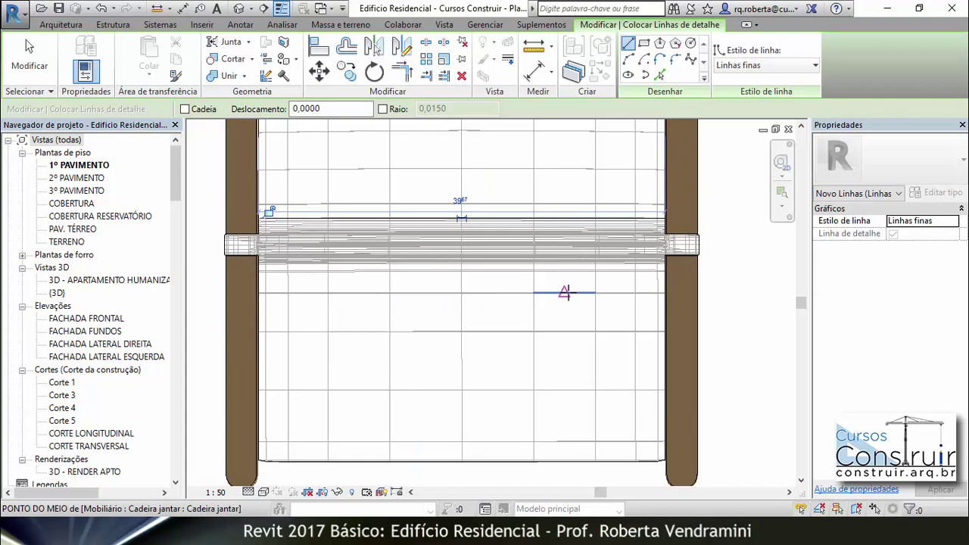
Step: Draw another detail line from the left side piece to the right side's corner
scroll(280, 269, "up", 2)
scroll(250, 261, "up", 1)
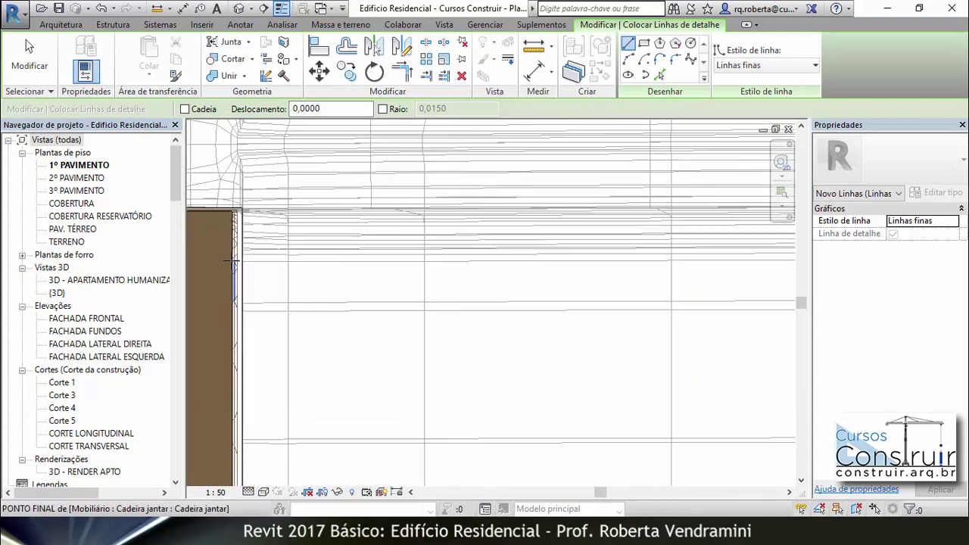
scroll(249, 261, "up", 1)
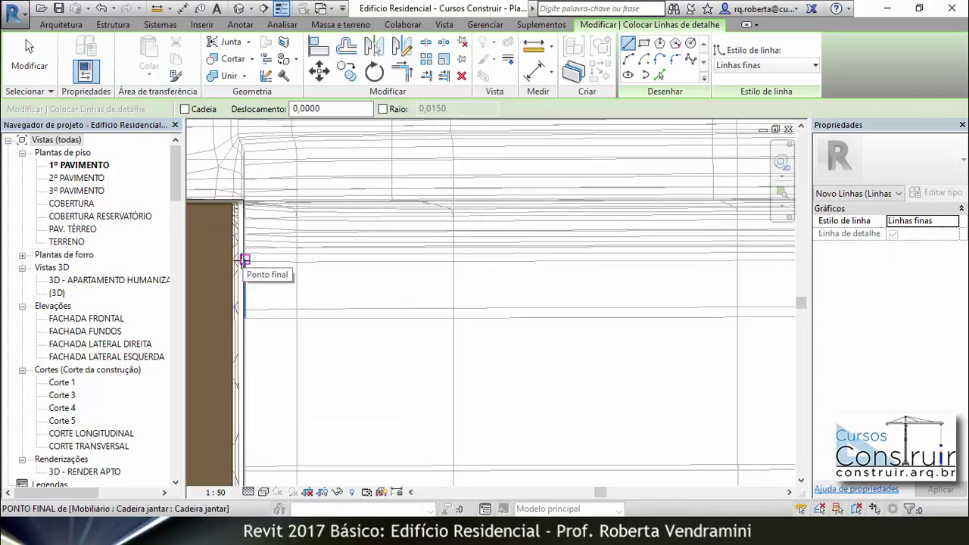
left_click(245, 260)
scroll(295, 269, "down", 1)
scroll(295, 269, "down", 2)
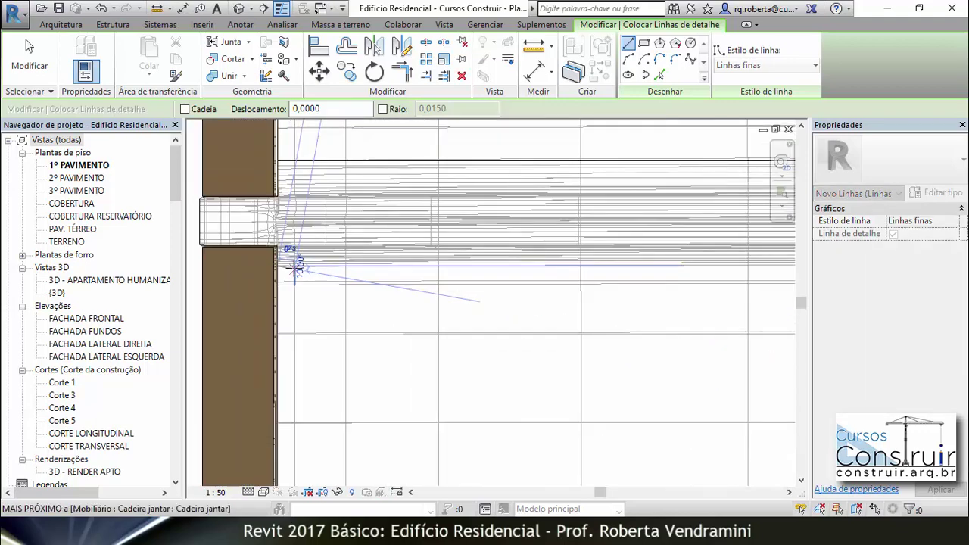
scroll(525, 269, "up", 2)
scroll(524, 271, "up", 1)
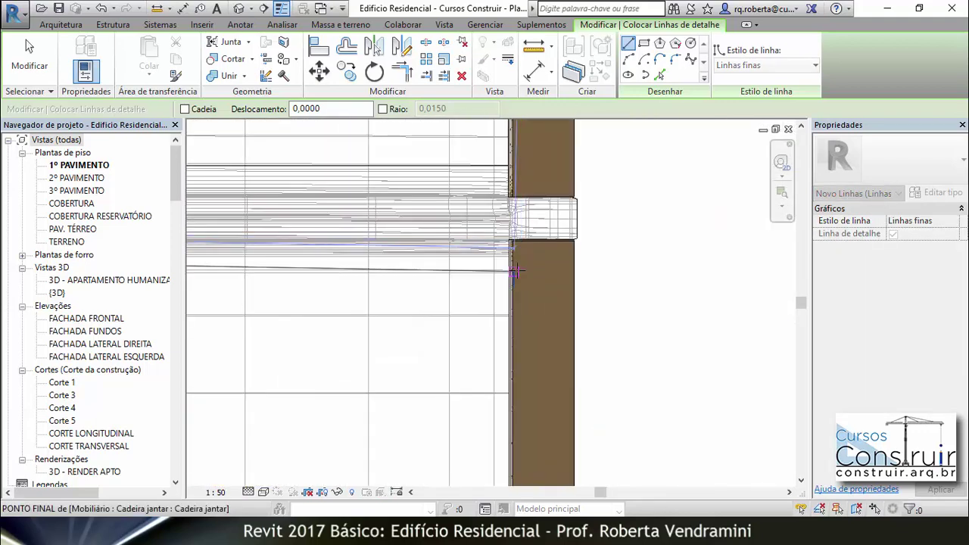
scroll(515, 261, "up", 1)
left_click(501, 247)
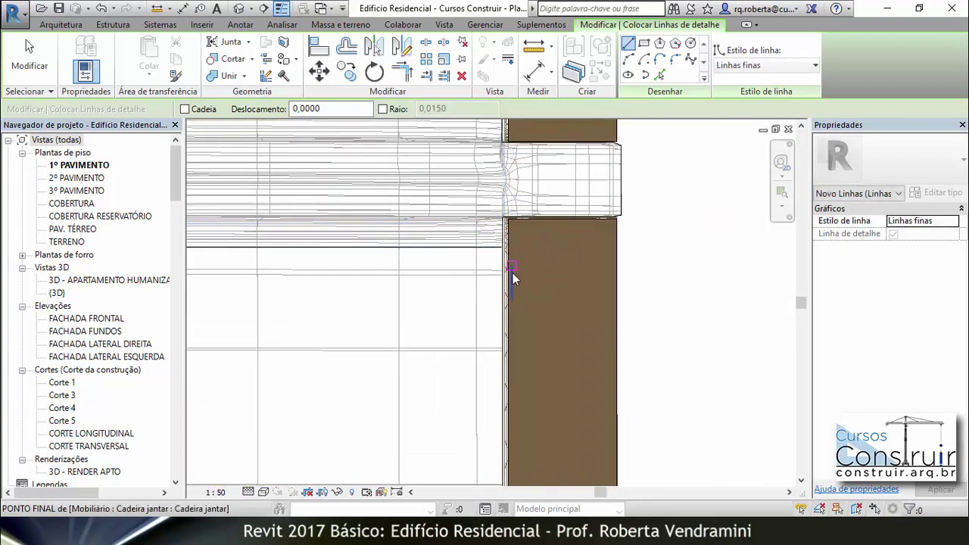
key("Escape")
scroll(514, 298, "down", 2)
scroll(427, 349, "down", 2)
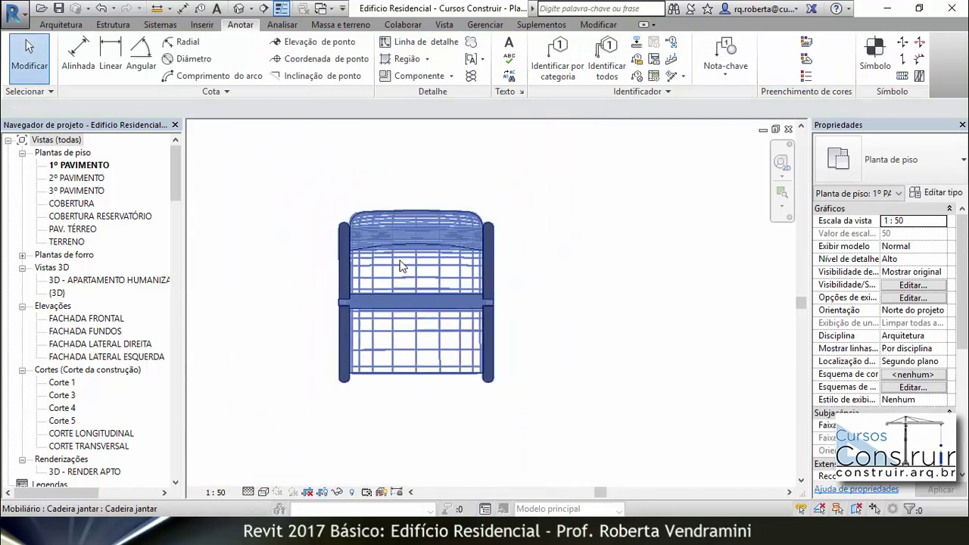
Step: Reset the seat filled region's surface transparency override to 0 so it shows solid grey
middle_click_drag(400, 265, 397, 299)
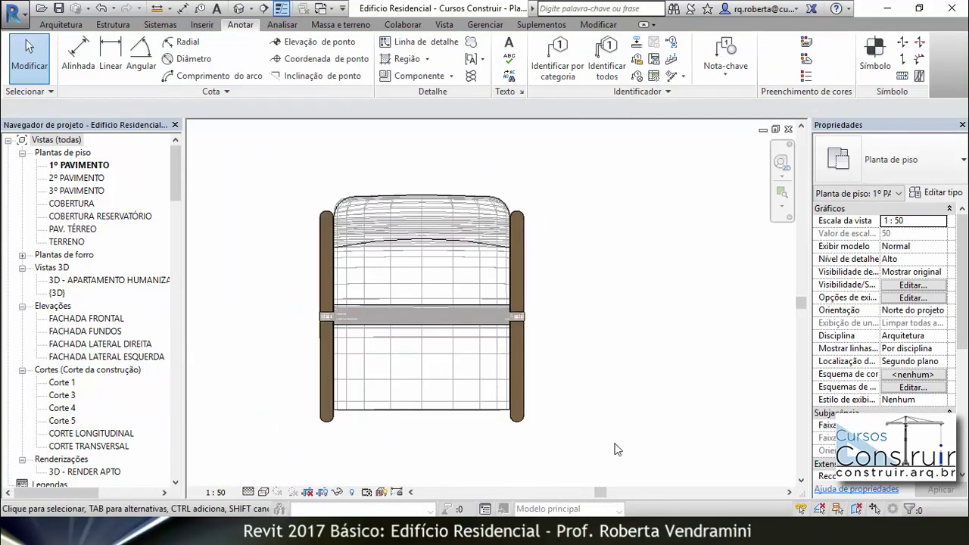
left_click(421, 273)
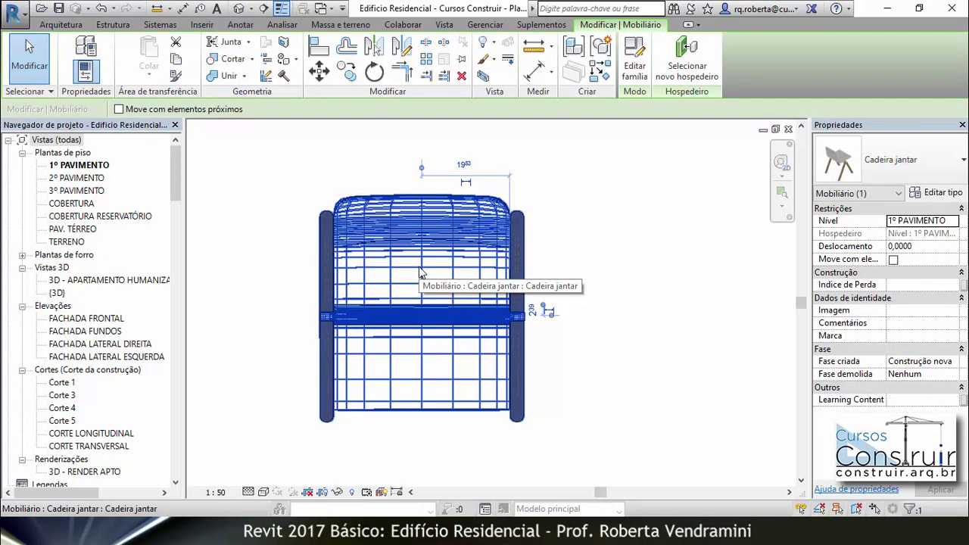
key("Escape")
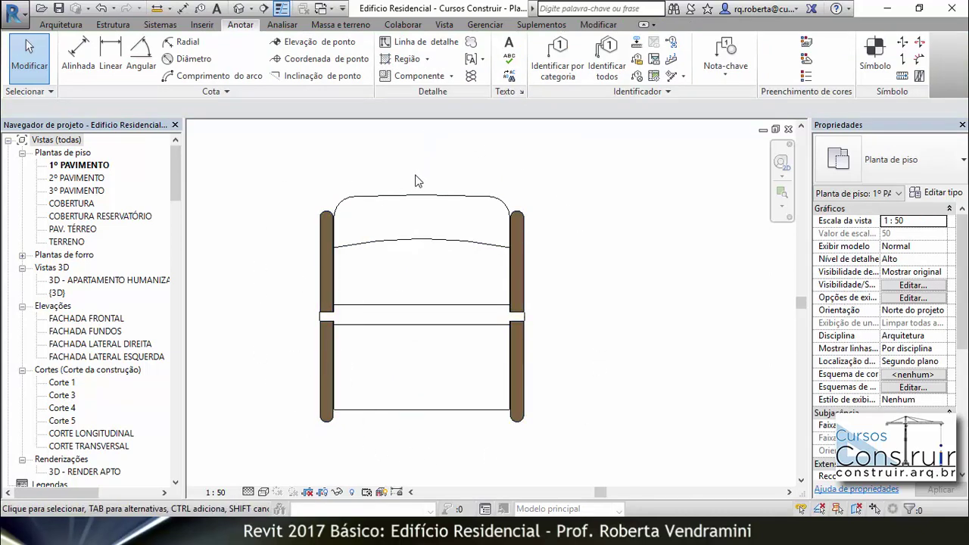
left_click(416, 199)
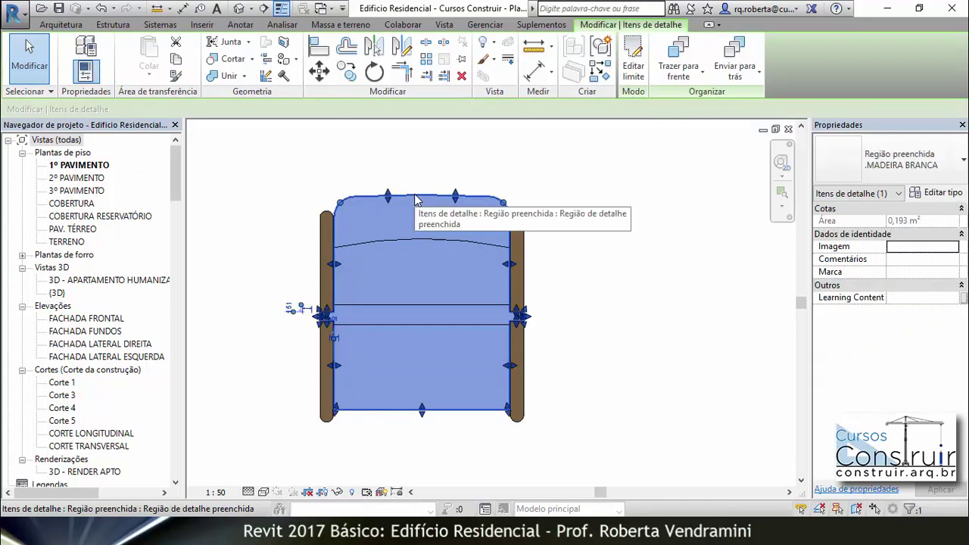
right_click(415, 199)
mouse_move(487, 275)
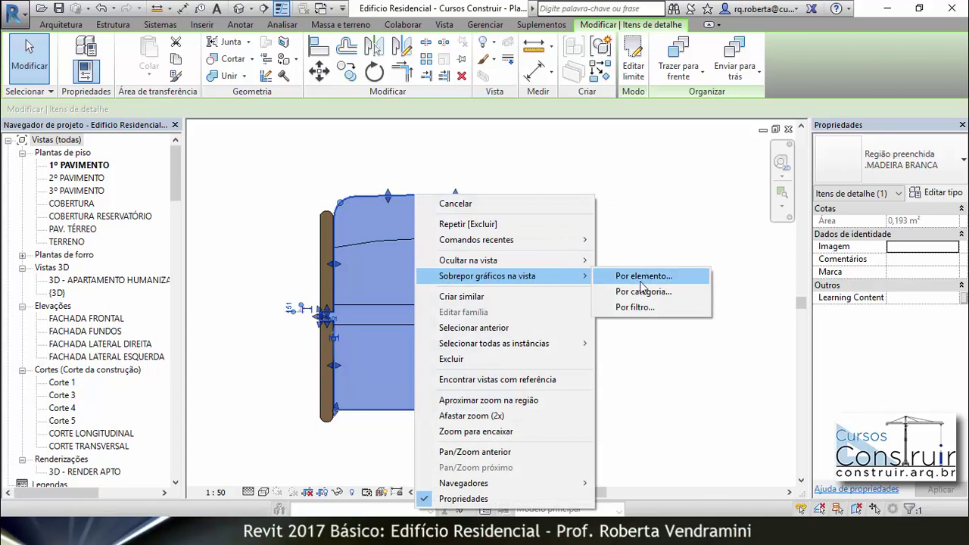
left_click(643, 277)
left_click_drag(254, 248, 137, 252)
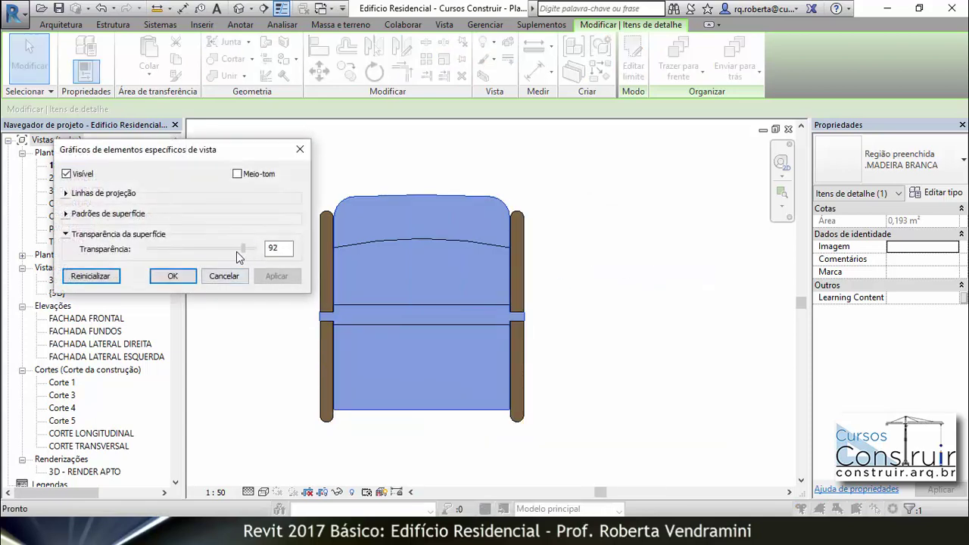
left_click(276, 276)
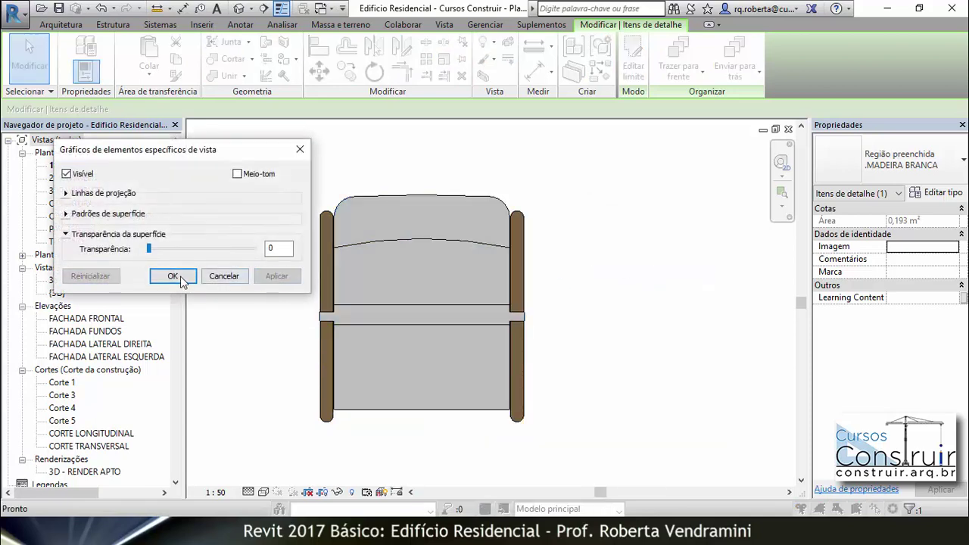
left_click(173, 275)
left_click(684, 387)
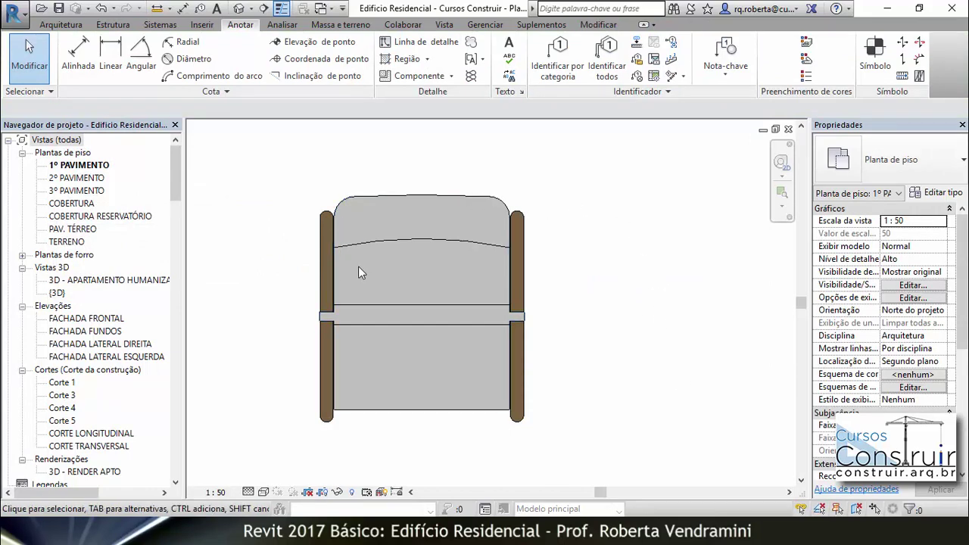
Step: Change the .MADEIRA BRANCA region type's fill colour to lighter grey RGB 216-216-216
left_click(369, 201)
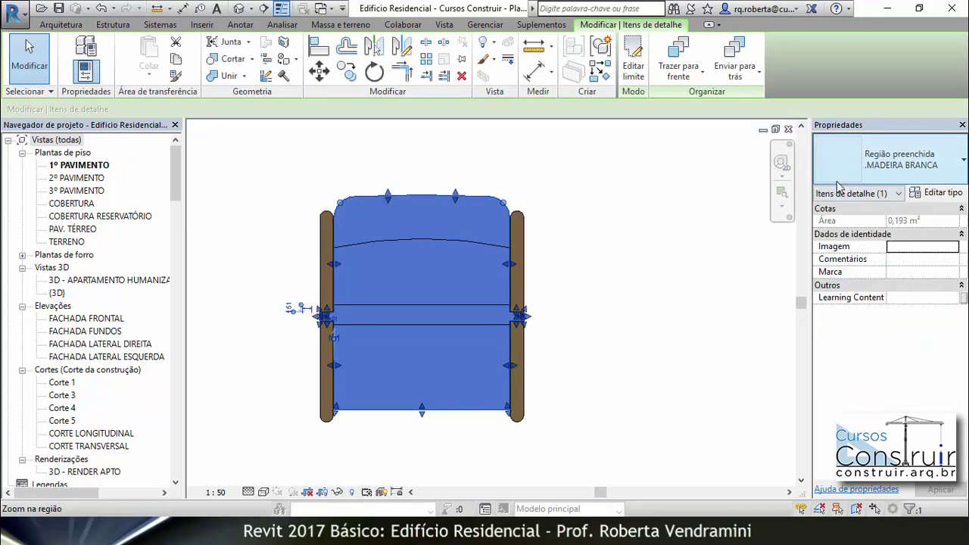
left_click(937, 192)
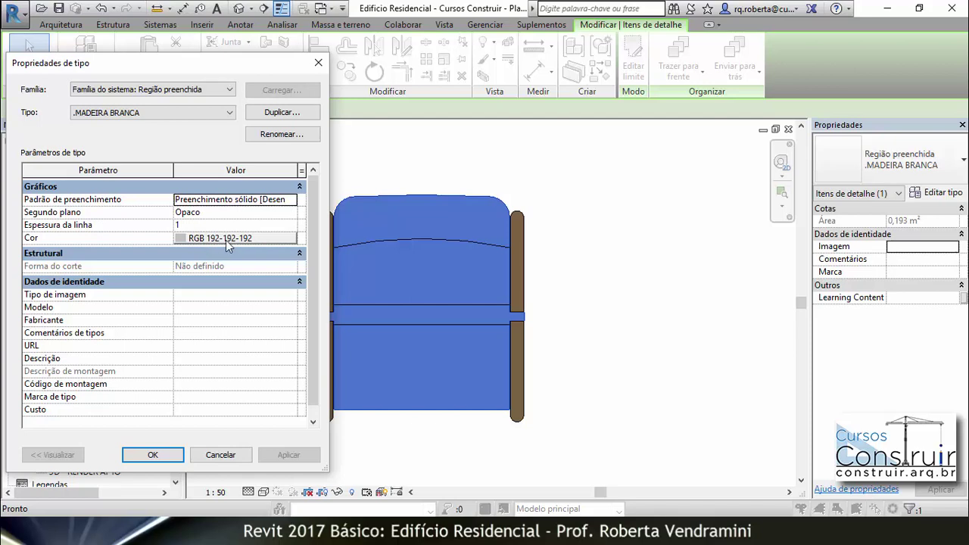
left_click(226, 239)
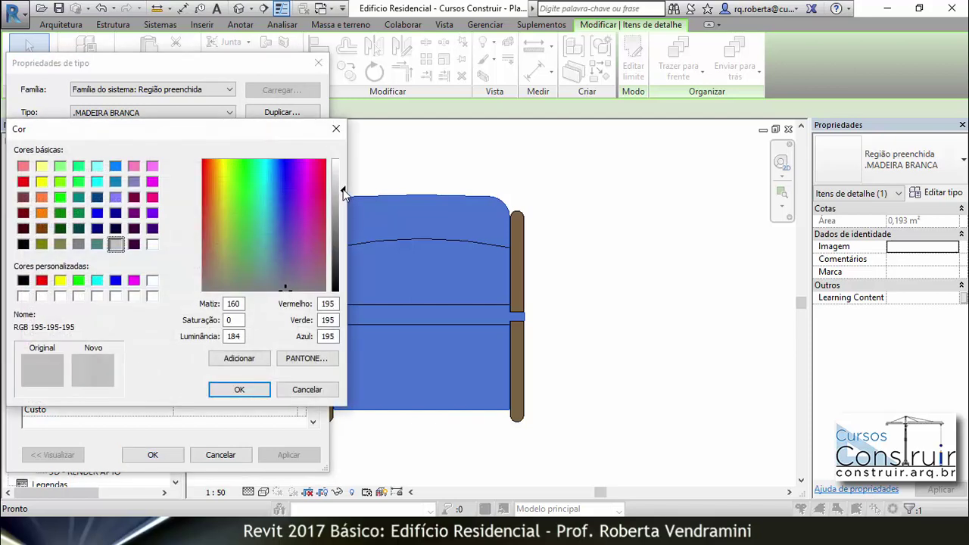
left_click_drag(344, 193, 343, 186)
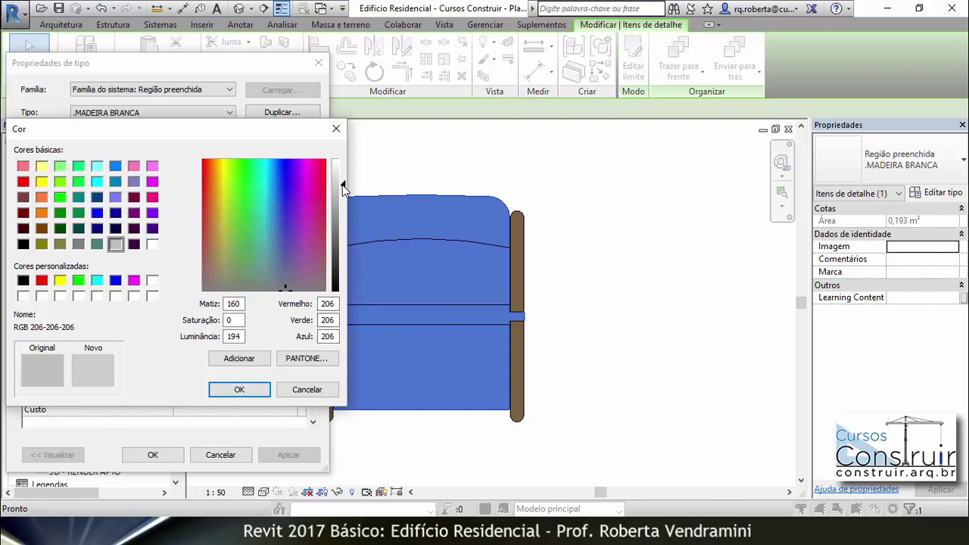
left_click_drag(346, 189, 344, 184)
left_click(239, 389)
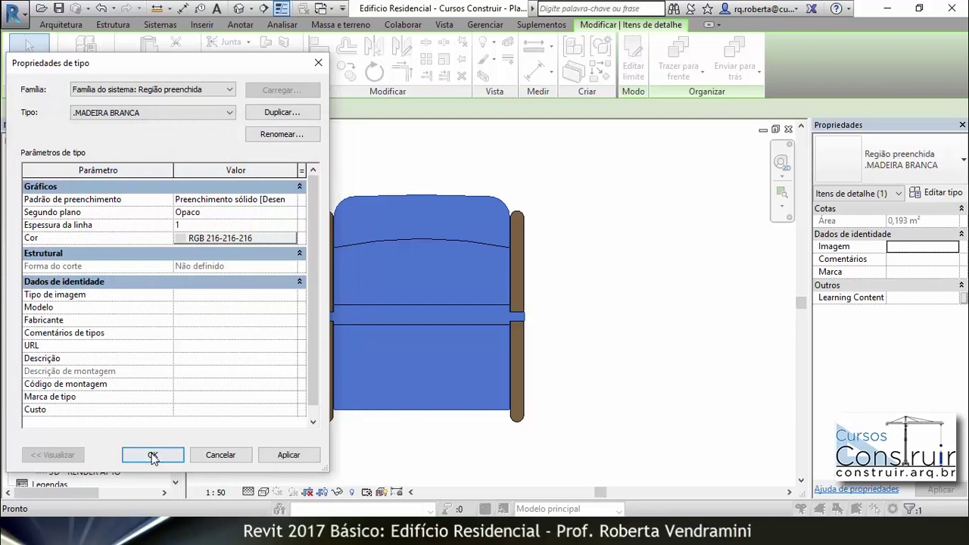
left_click(280, 455)
left_click(153, 455)
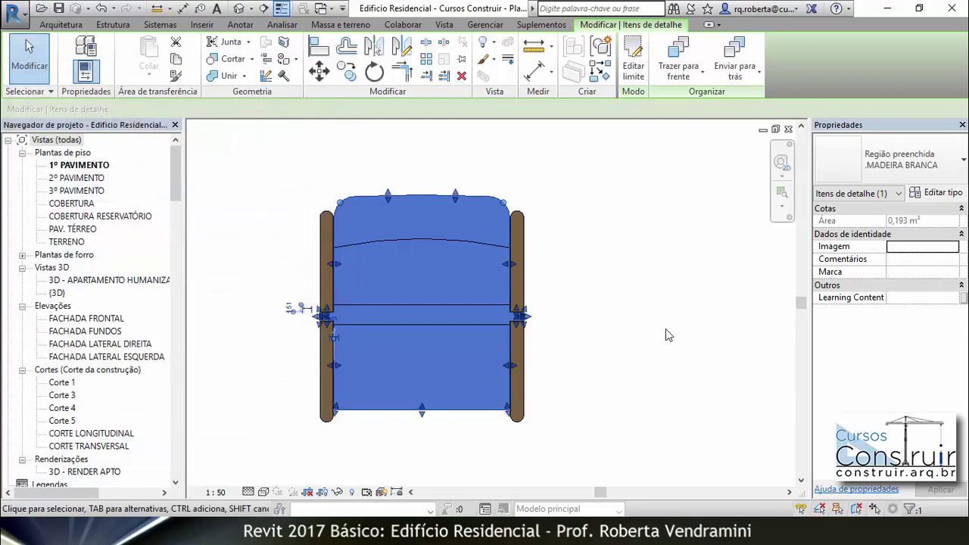
left_click(666, 330)
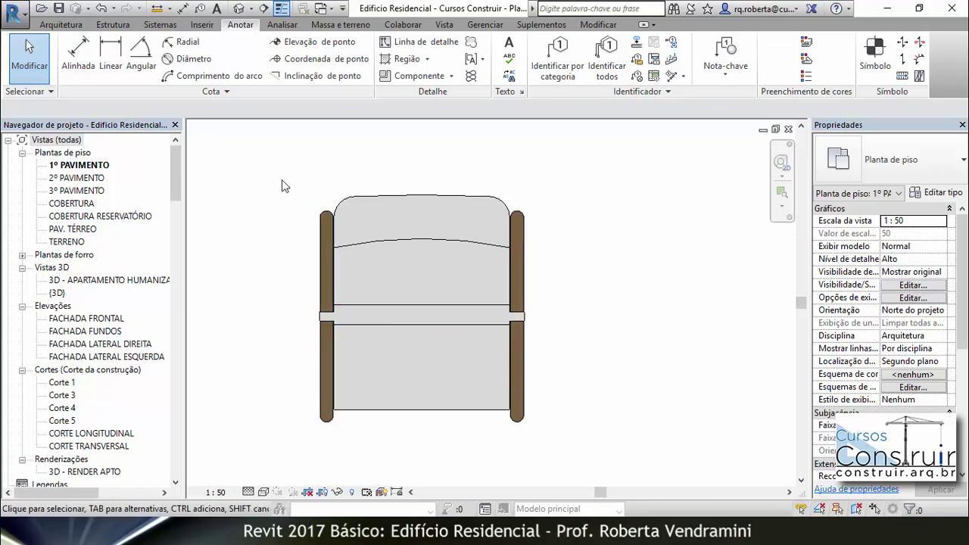
Step: Group all the window-selected chair lines and regions as detail group .CADEIRA JANTAR, then check it
left_click_drag(282, 180, 582, 454)
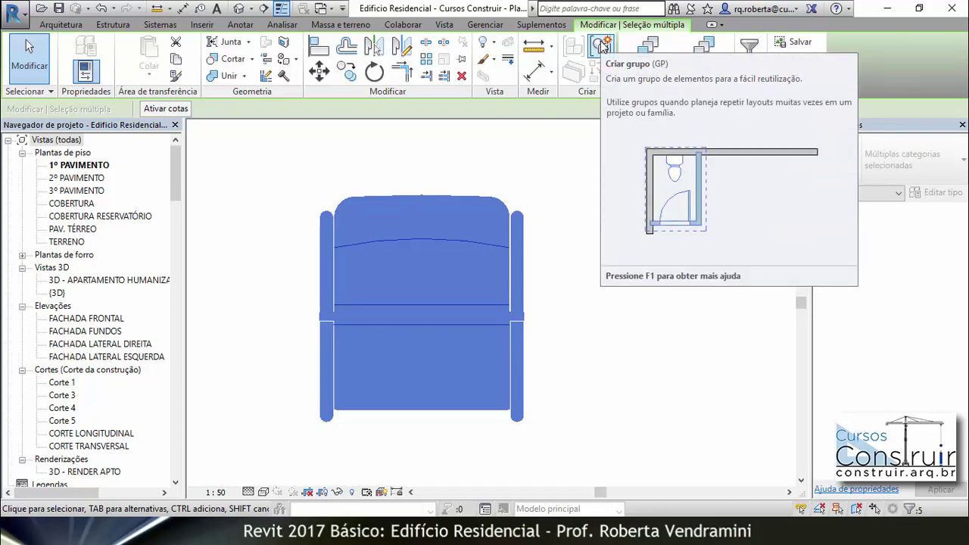
left_click(602, 47)
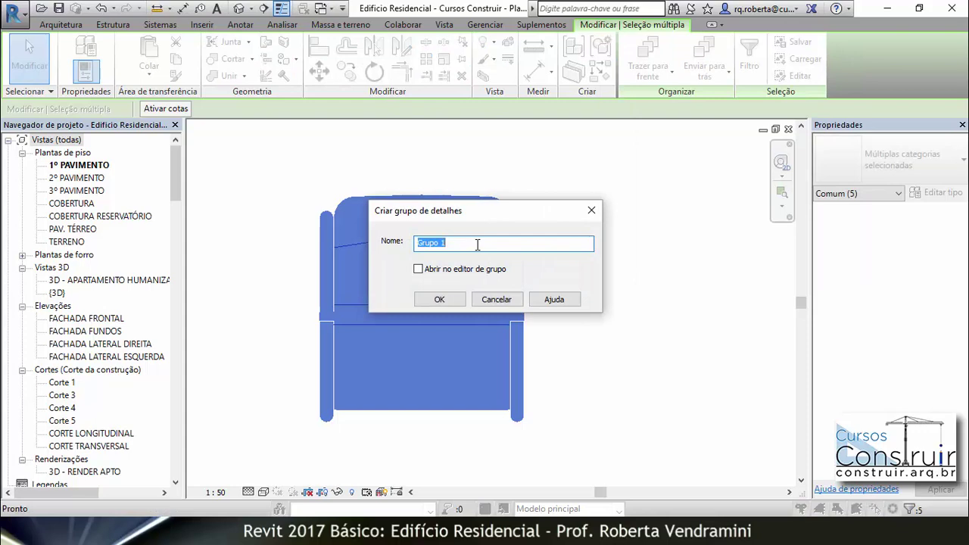
key("BackSpace")
type(".CADEIRA JANTAR")
left_click(447, 300)
left_click(623, 277)
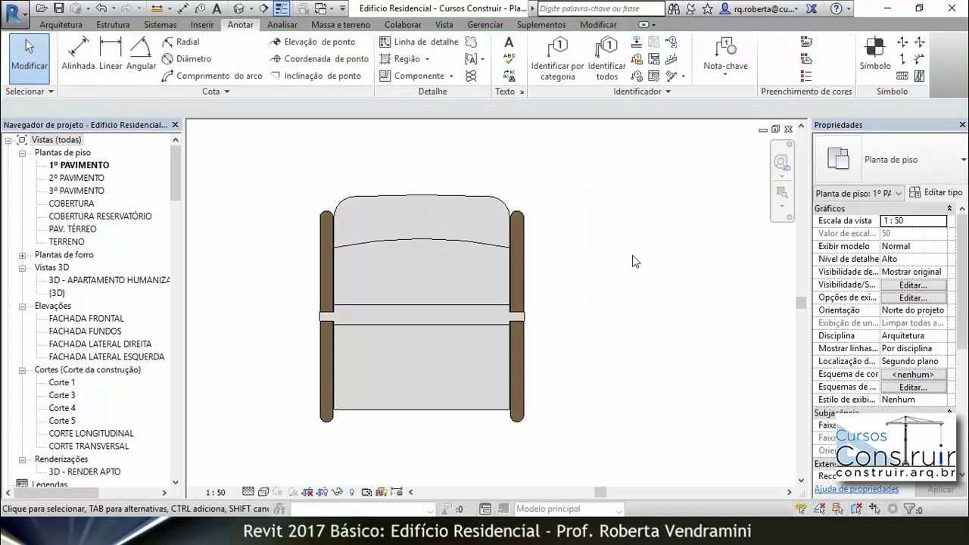
left_click(512, 249)
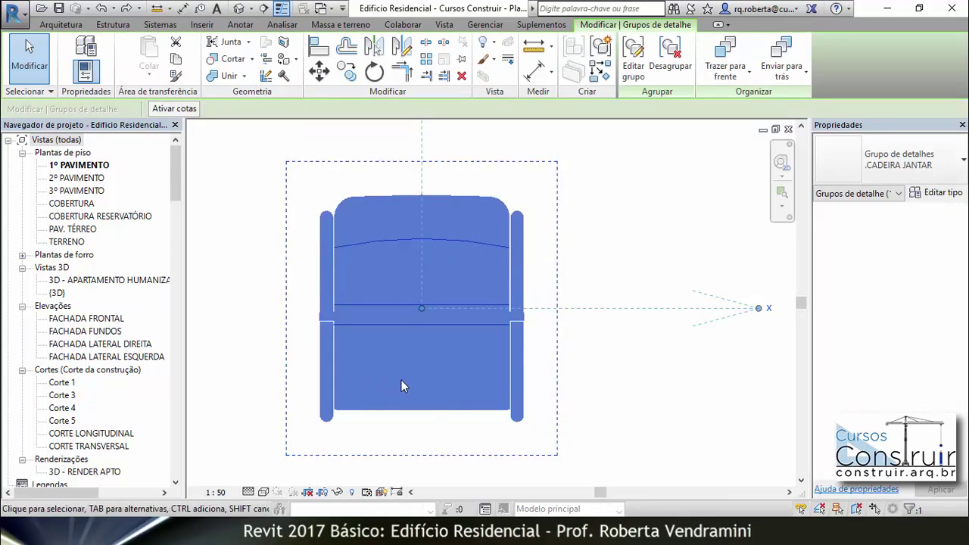
left_click(633, 206)
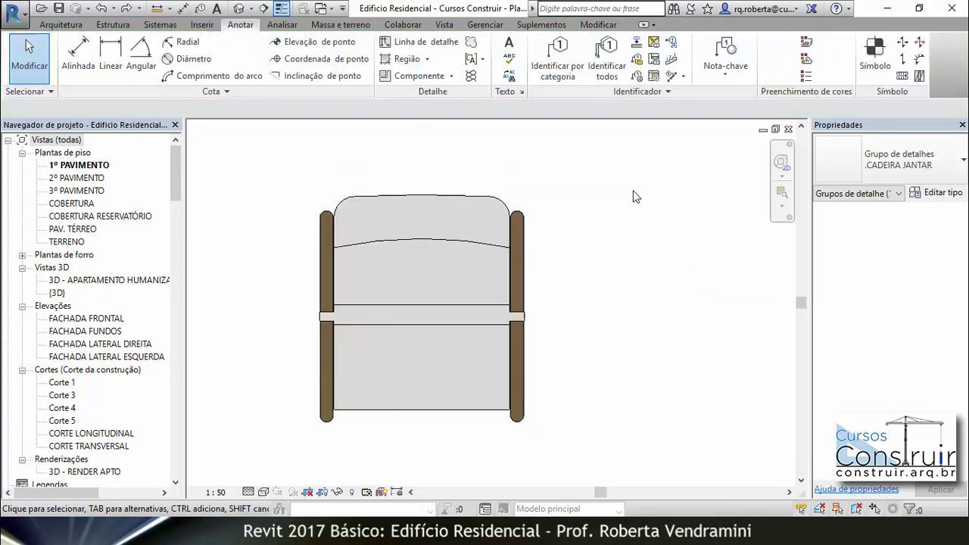
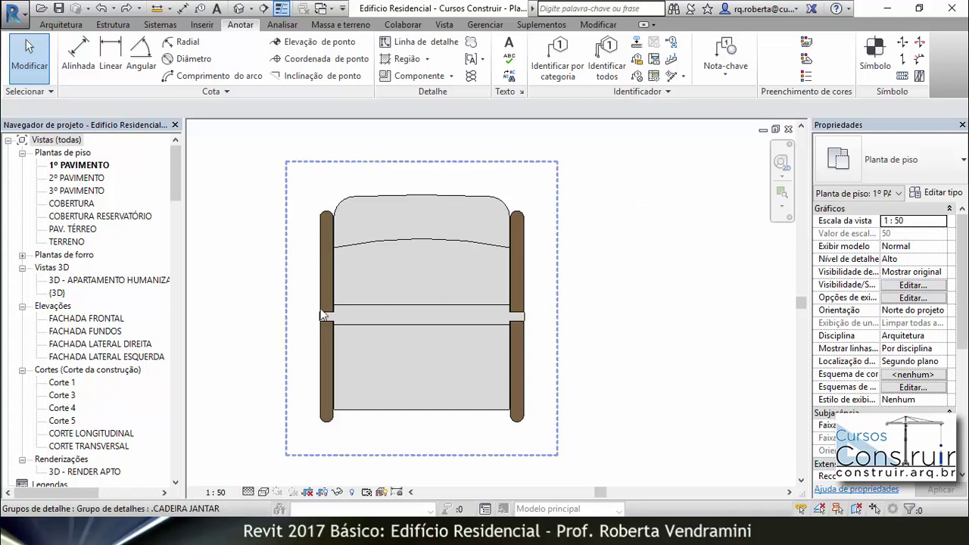
Step: Zoom around the 1st floor plan to inspect the masked spare table
scroll(312, 317, "down", 3)
scroll(312, 316, "down", 3)
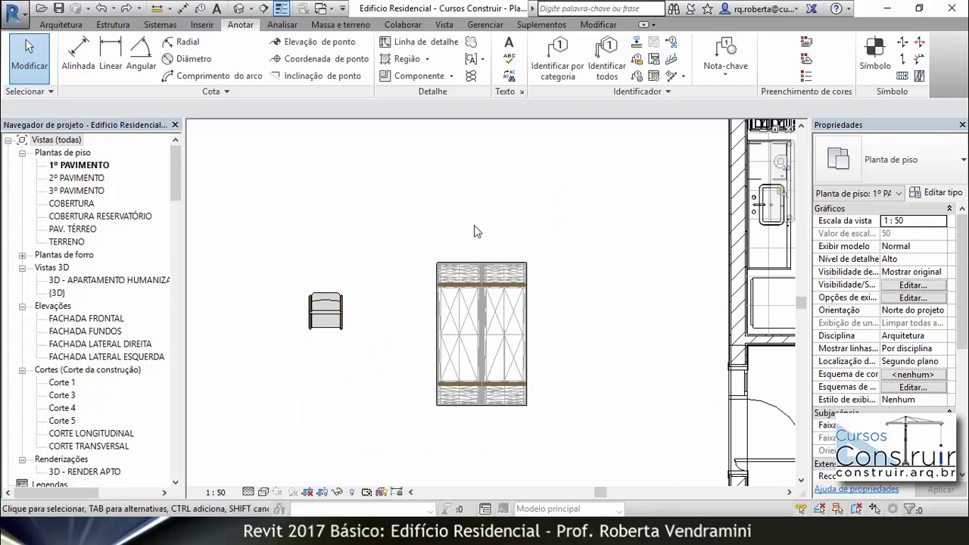
scroll(474, 256, "down", 2)
scroll(474, 256, "down", 2)
scroll(474, 256, "down", 1)
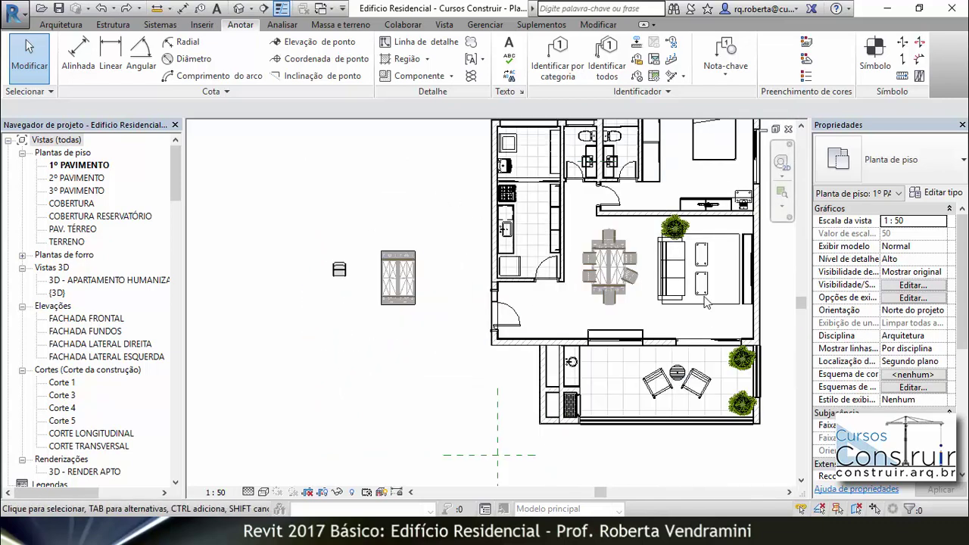
scroll(428, 272, "up", 2)
scroll(428, 272, "up", 2)
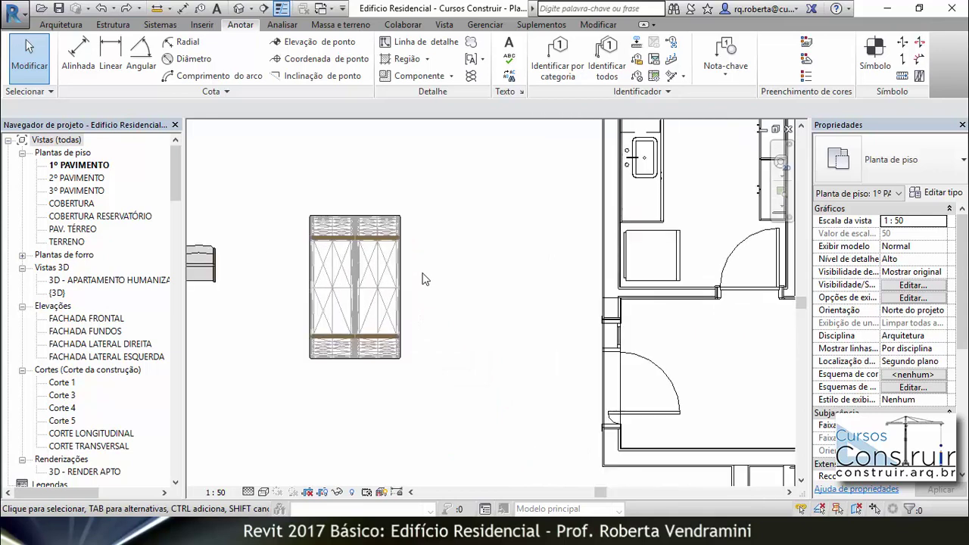
scroll(427, 272, "up", 1)
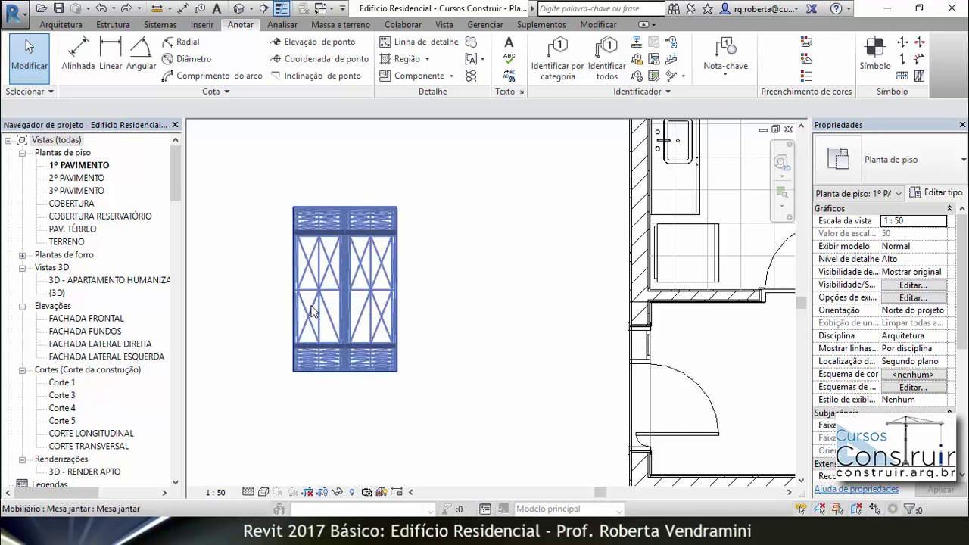
scroll(419, 306, "down", 2)
scroll(239, 250, "up", 1)
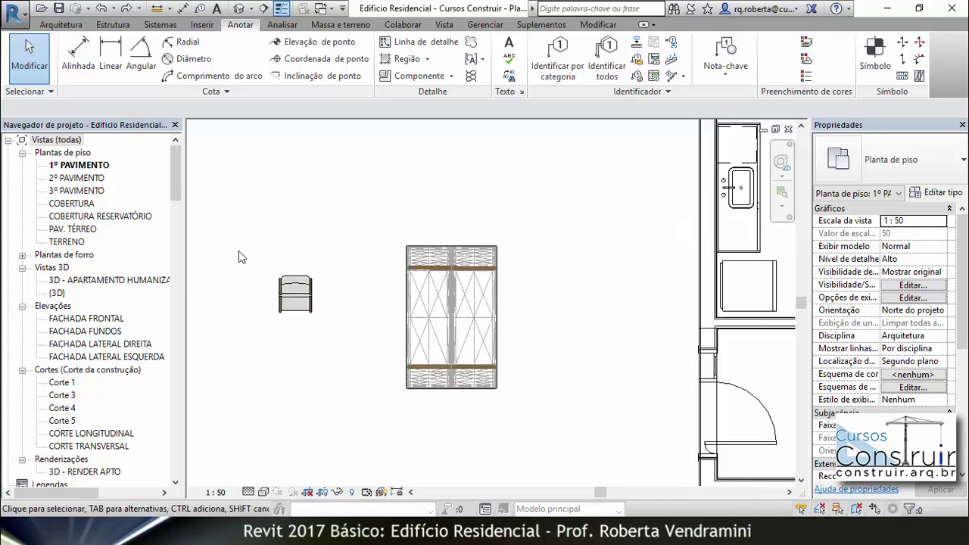
Step: Set the plan's visual style to hidden line (Linha oculta)
left_click(262, 492)
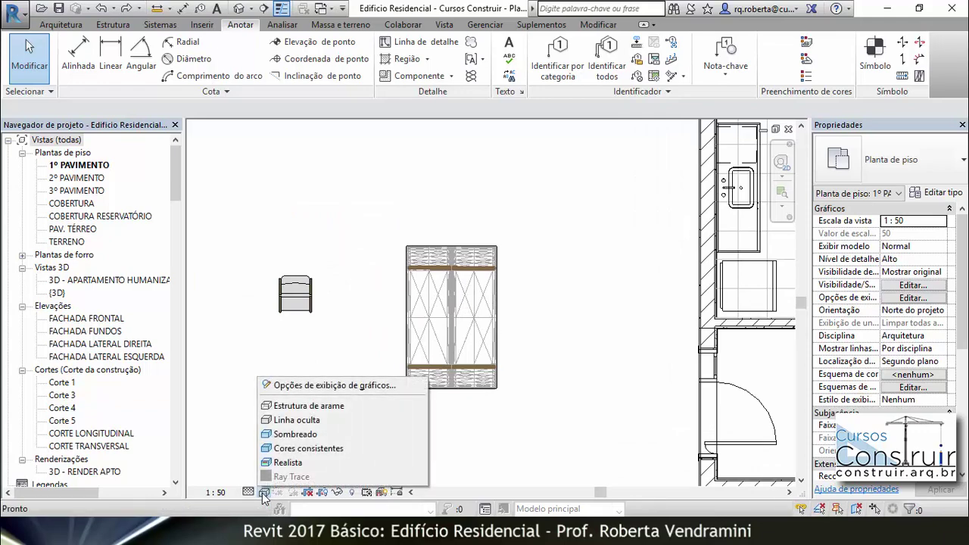
scroll(289, 295, "up", 2)
scroll(290, 294, "up", 2)
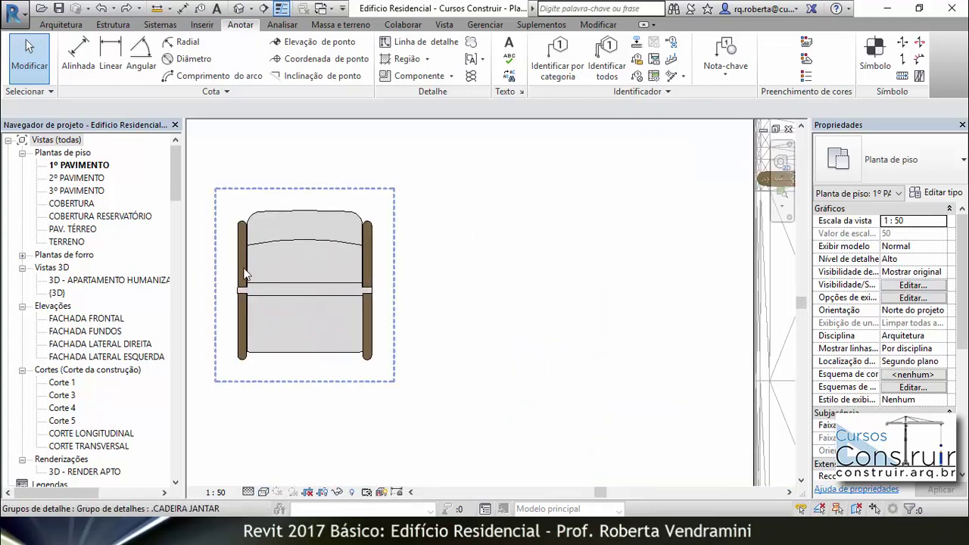
scroll(257, 294, "down", 3)
scroll(257, 294, "down", 1)
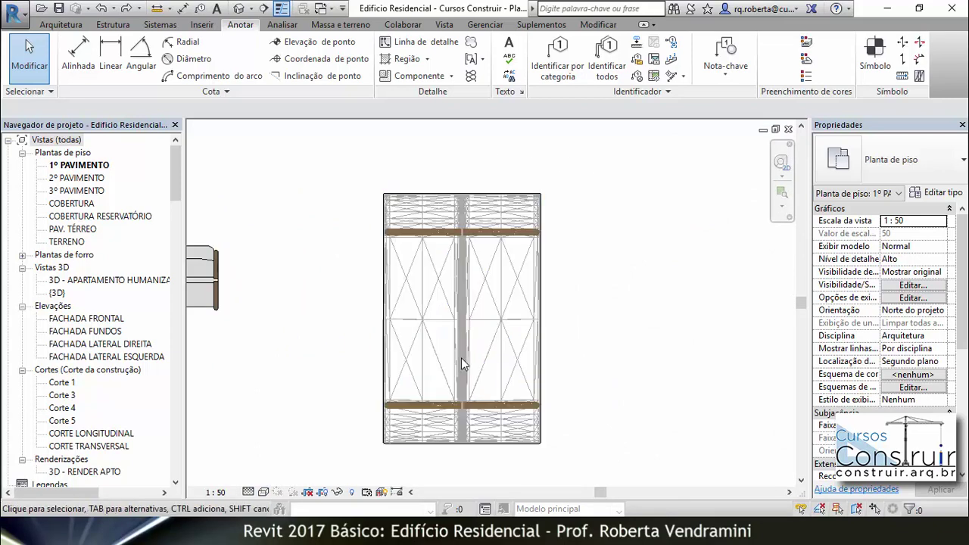
scroll(450, 304, "down", 1)
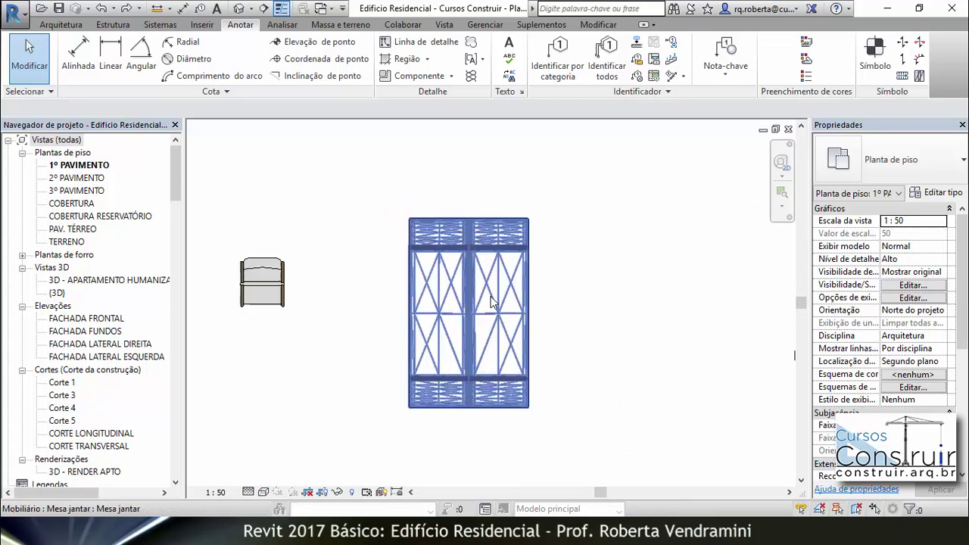
left_click(263, 492)
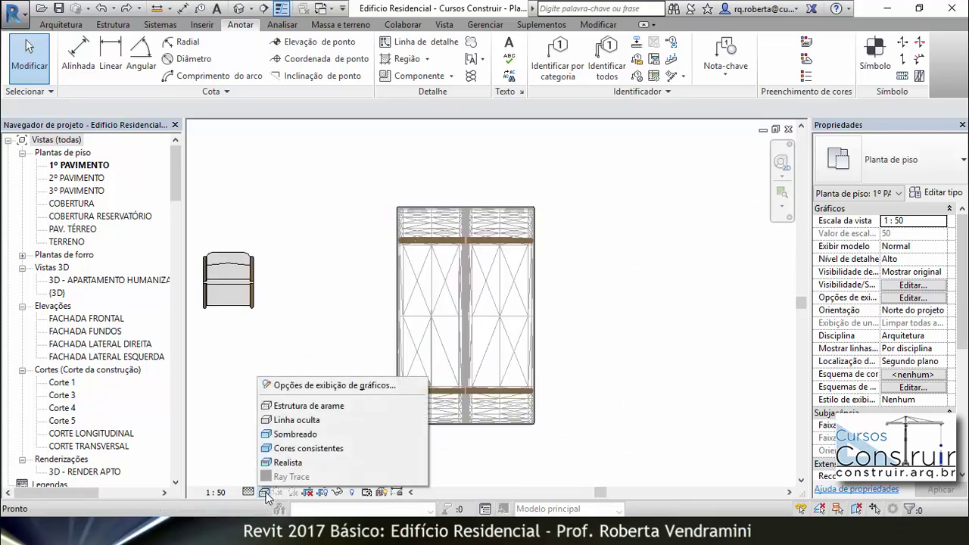
left_click(295, 420)
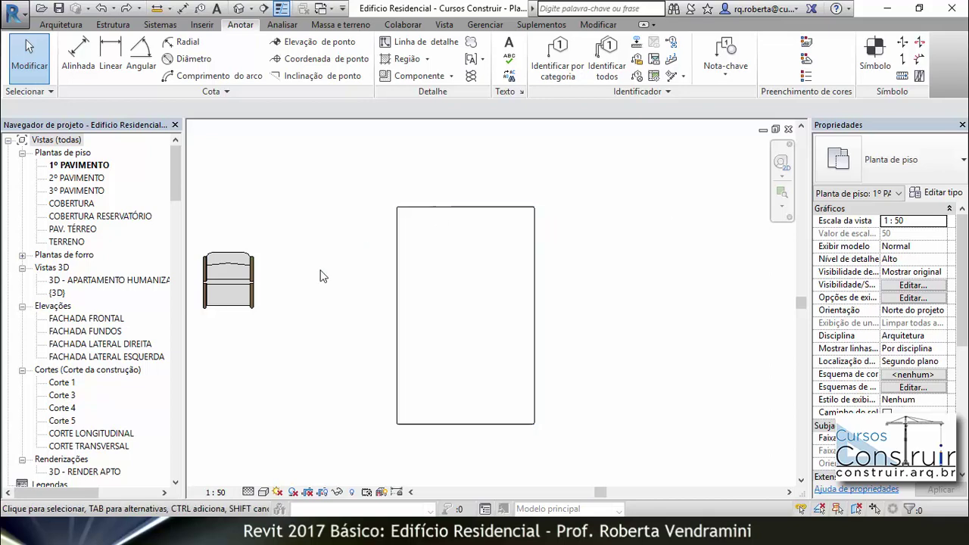
scroll(321, 274, "down", 2)
scroll(320, 274, "down", 2)
scroll(320, 274, "down", 2)
scroll(361, 258, "up", 2)
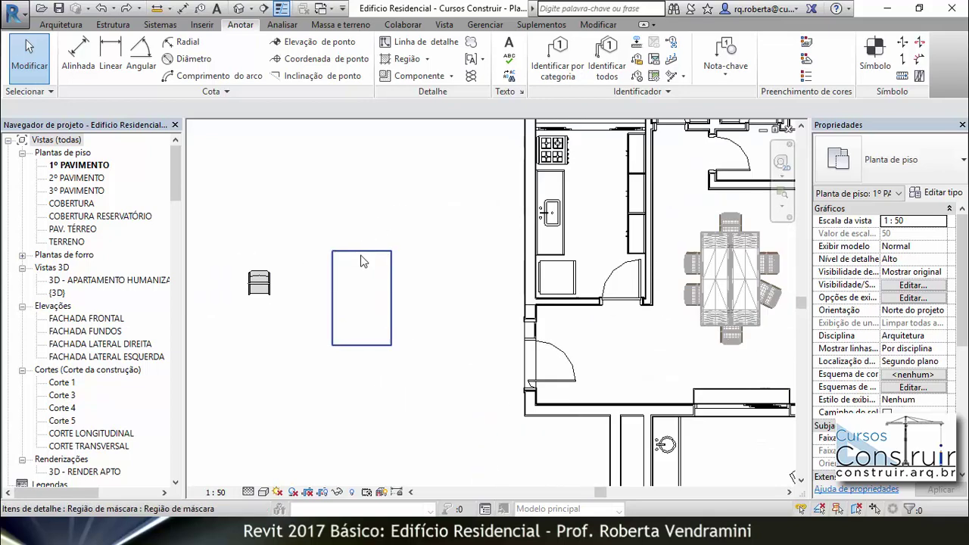
scroll(359, 255, "up", 1)
Step: Move the masking region by its corner onto the dining table's corner
left_click(361, 252)
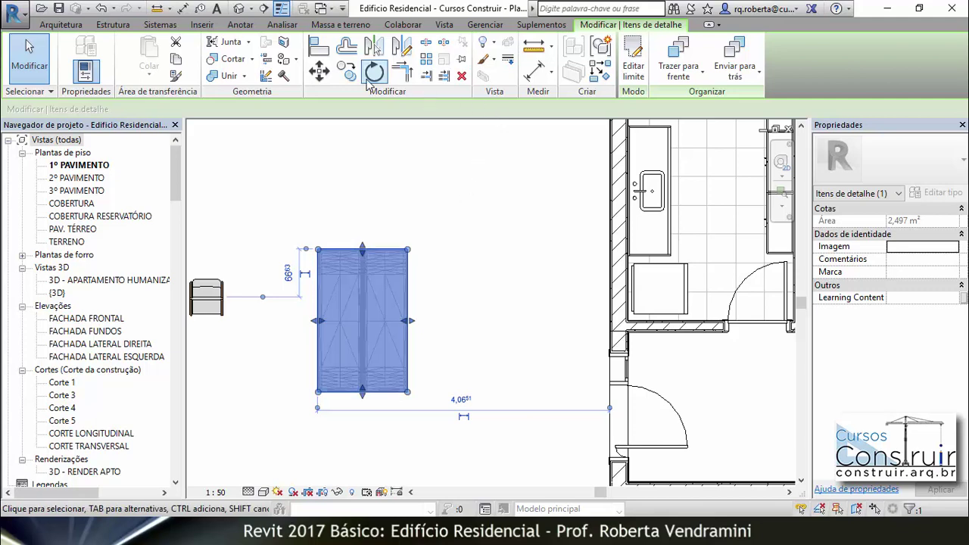
left_click(319, 70)
scroll(361, 256, "up", 2)
left_click(362, 254)
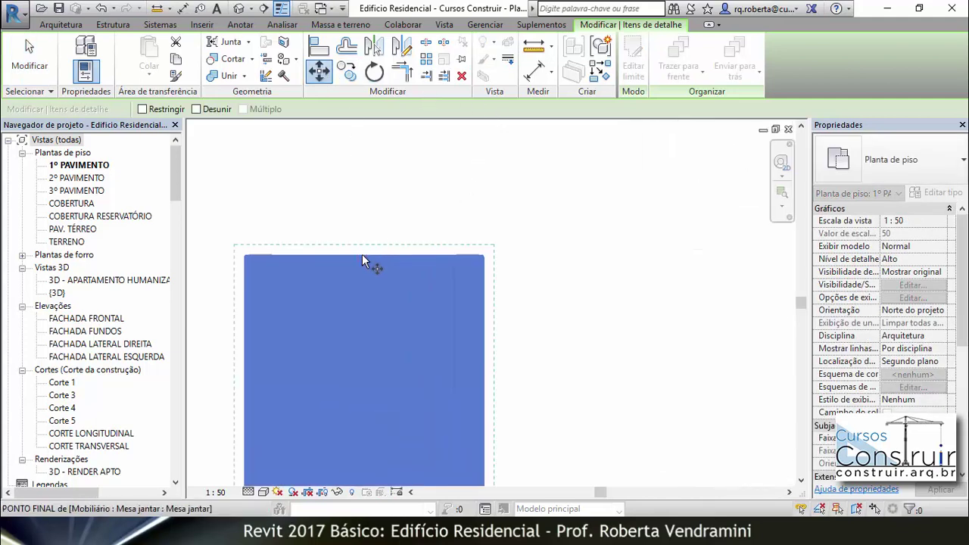
scroll(310, 246, "down", 1)
scroll(310, 254, "down", 2)
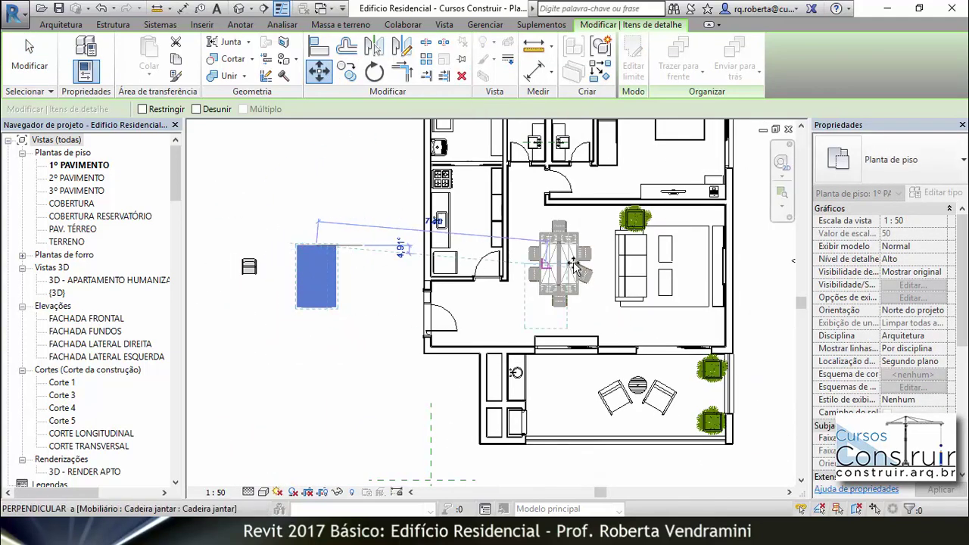
scroll(371, 212, "up", 1)
scroll(523, 231, "up", 1)
scroll(517, 229, "up", 1)
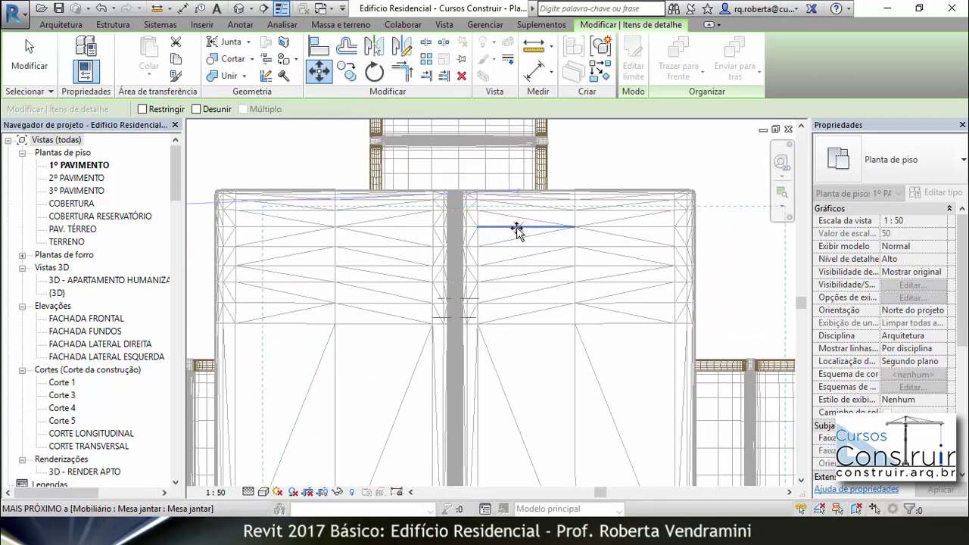
left_click(455, 193)
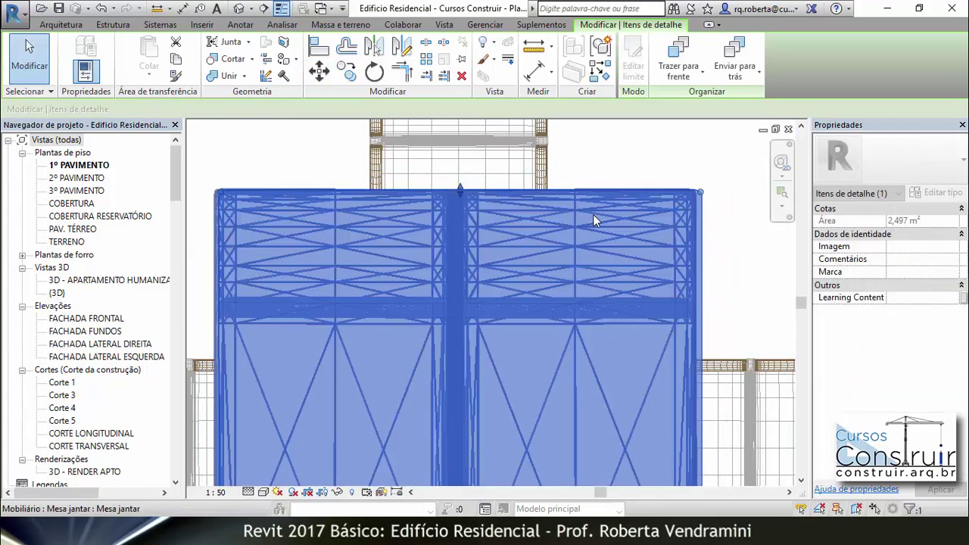
scroll(503, 229, "down", 1)
scroll(503, 227, "down", 1)
scroll(511, 235, "down", 1)
scroll(511, 235, "down", 1)
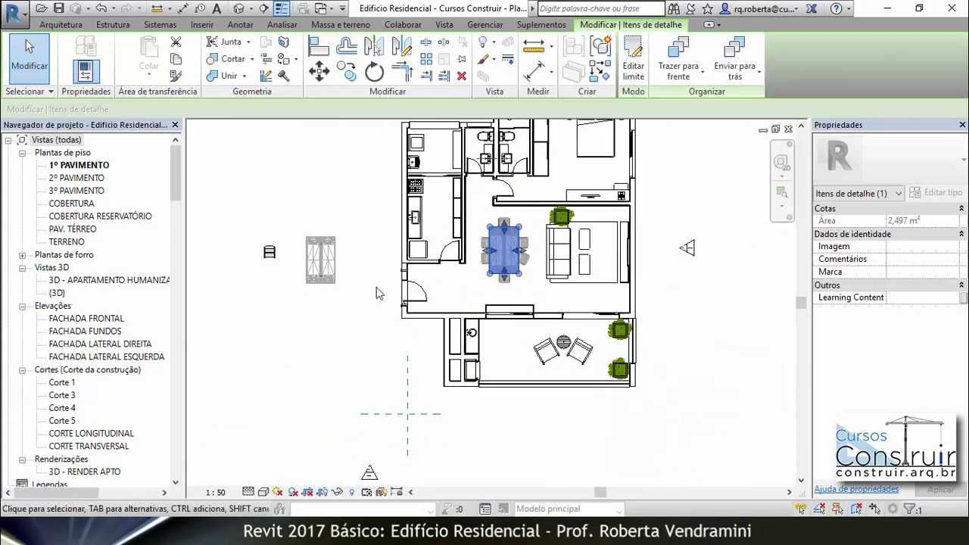
left_click(297, 297)
scroll(302, 277, "up", 1)
scroll(309, 270, "up", 1)
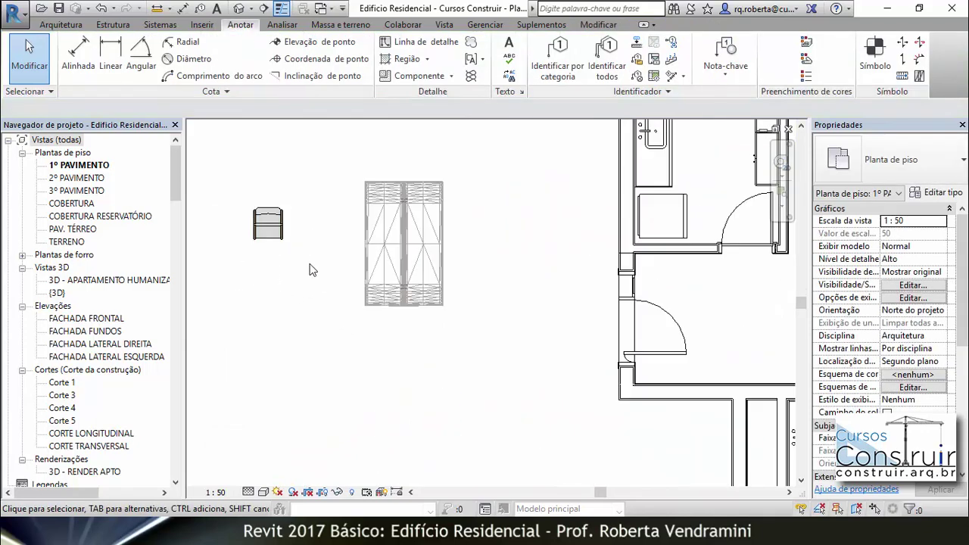
Step: Start copying the chair detail group, then cancel the attempt
left_click(277, 227)
left_click(347, 71)
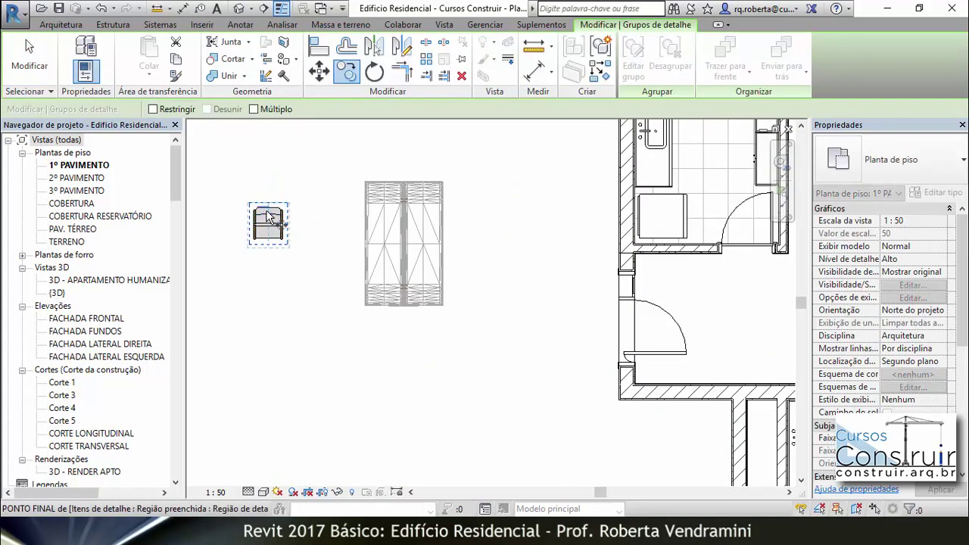
scroll(271, 216, "up", 2)
scroll(272, 212, "up", 1)
left_click(271, 203)
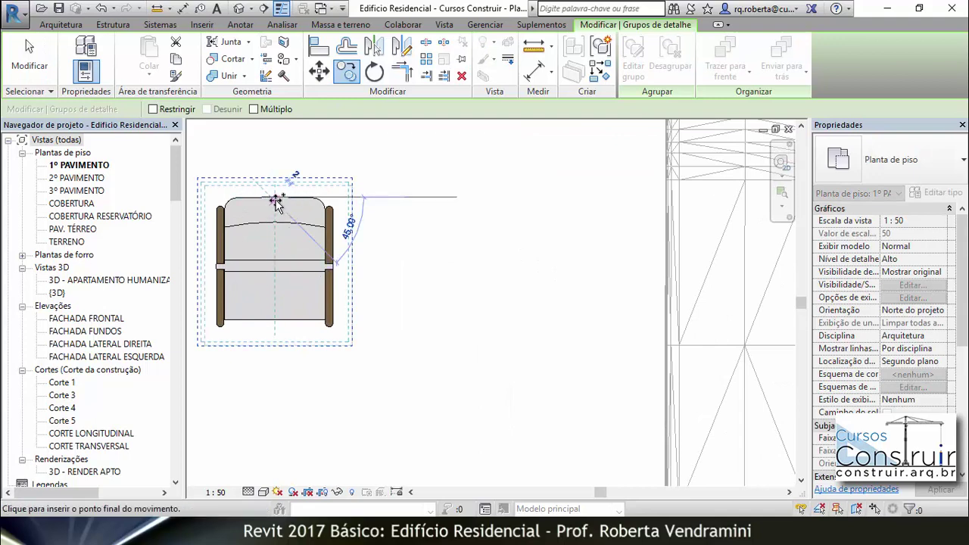
key("Escape")
key("Escape")
Step: Copy the chair detail group by its top edge to the dining table's top edge
left_click(336, 217)
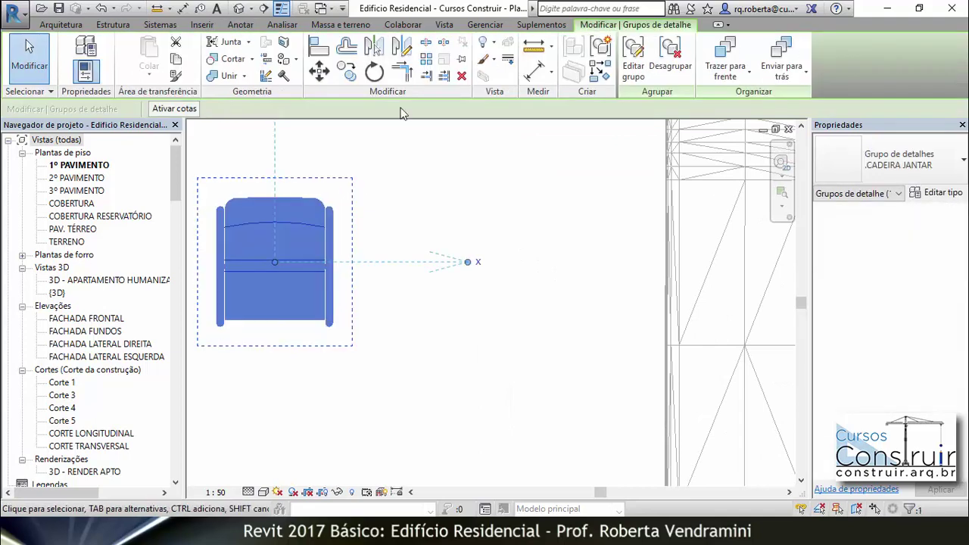
left_click(347, 70)
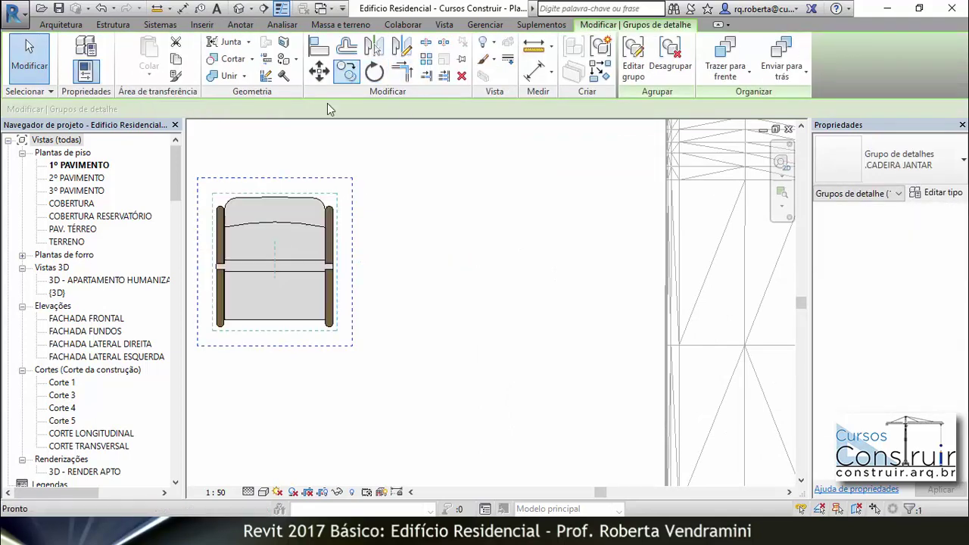
left_click(286, 197)
scroll(282, 249, "down", 3)
scroll(277, 288, "down", 2)
scroll(276, 288, "down", 2)
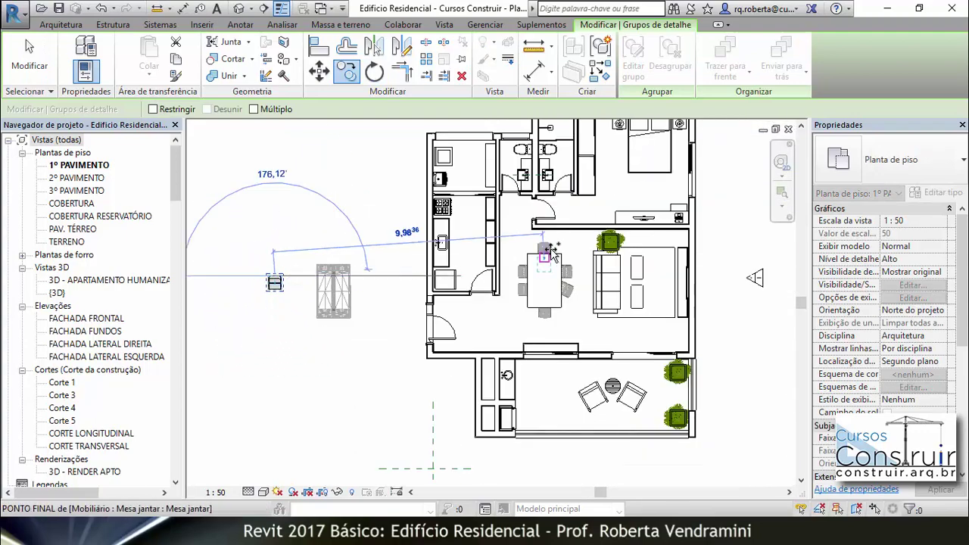
scroll(325, 227, "up", 2)
scroll(530, 237, "up", 3)
scroll(547, 246, "up", 5)
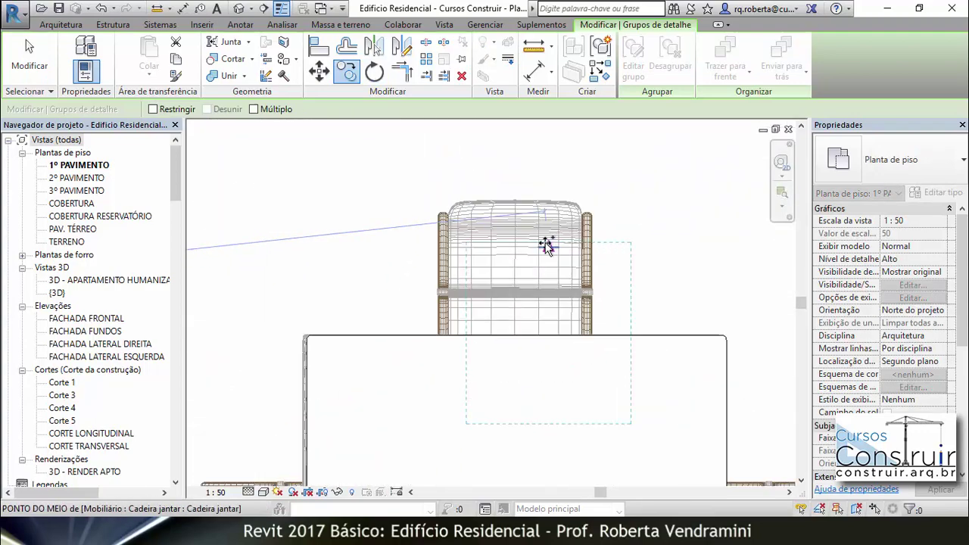
left_click(515, 202)
left_click(408, 213)
scroll(409, 215, "down", 2)
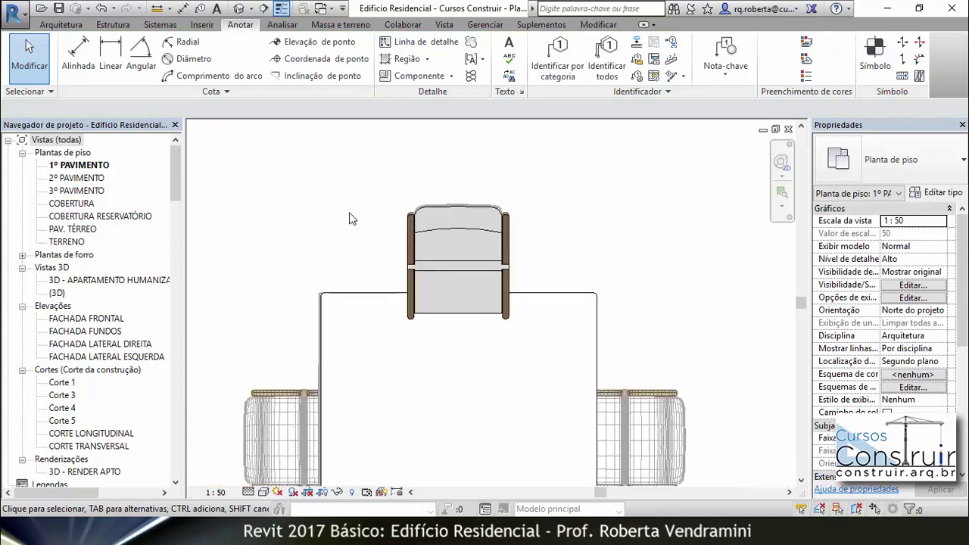
scroll(411, 223, "down", 2)
Step: Send the head chair behind the table using Enviar para trás
left_click(411, 227)
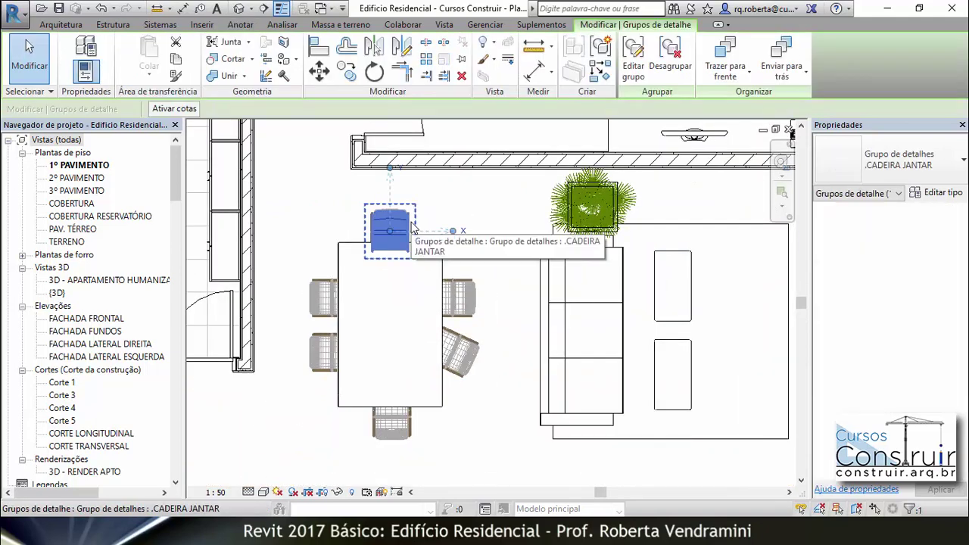
left_click(780, 73)
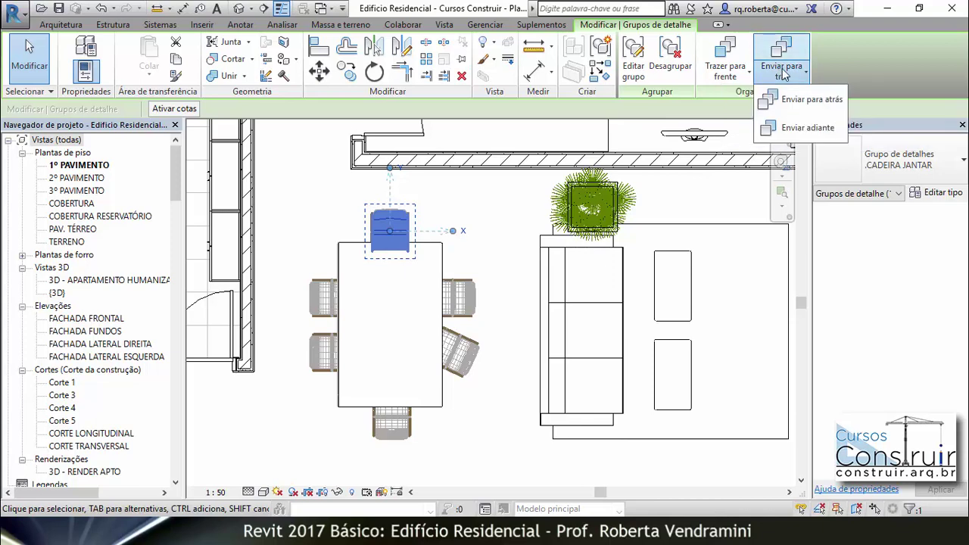
left_click(810, 99)
left_click(295, 266)
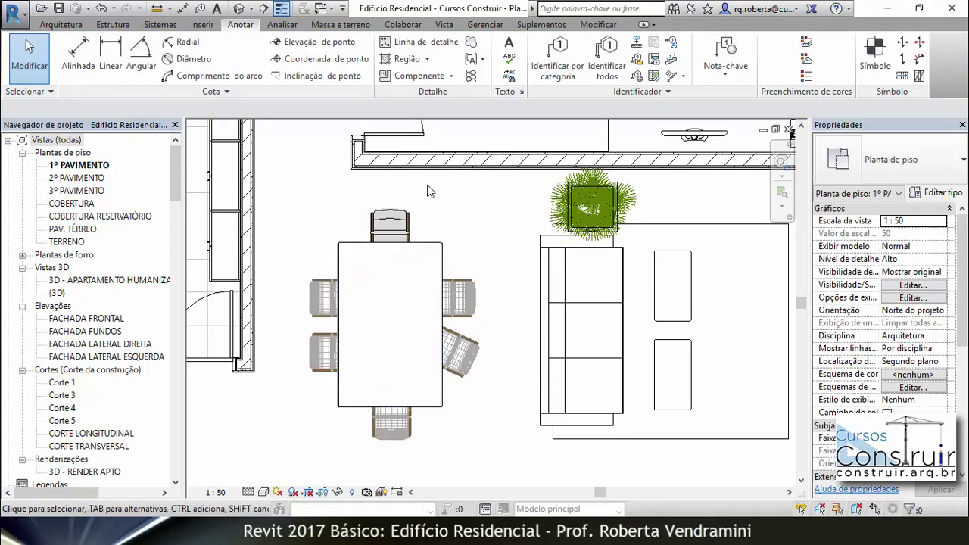
Step: Mirror a copy of the head chair across a horizontal axis through the table's middle
left_click(405, 223)
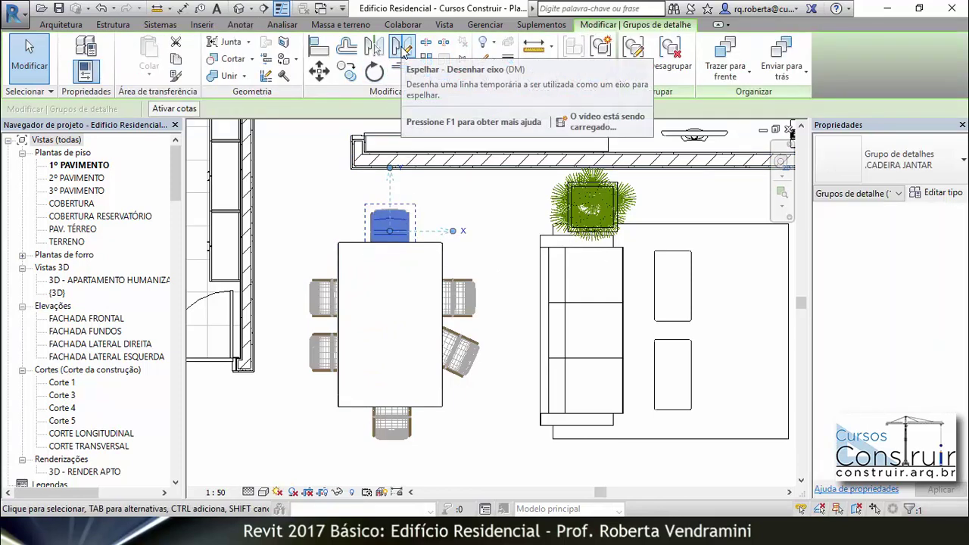
left_click(402, 48)
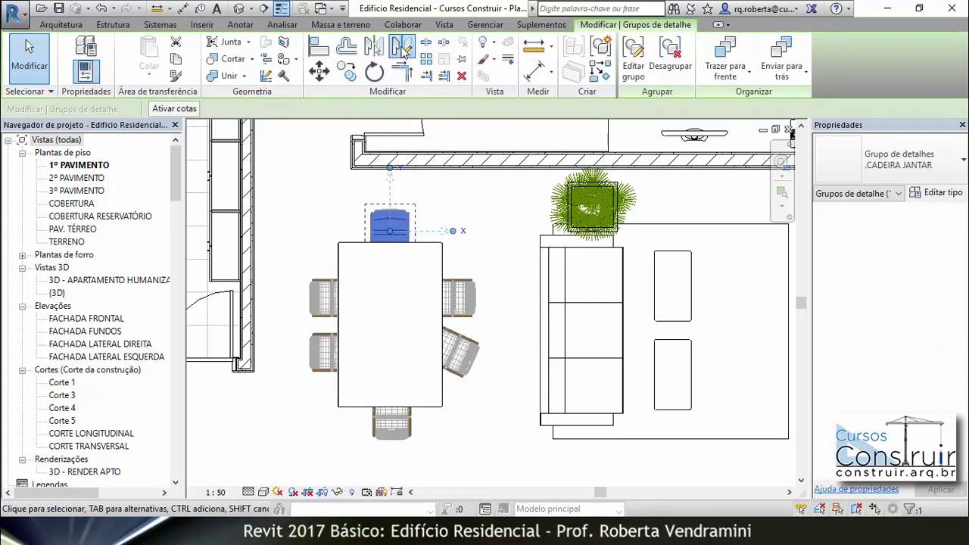
left_click(339, 325)
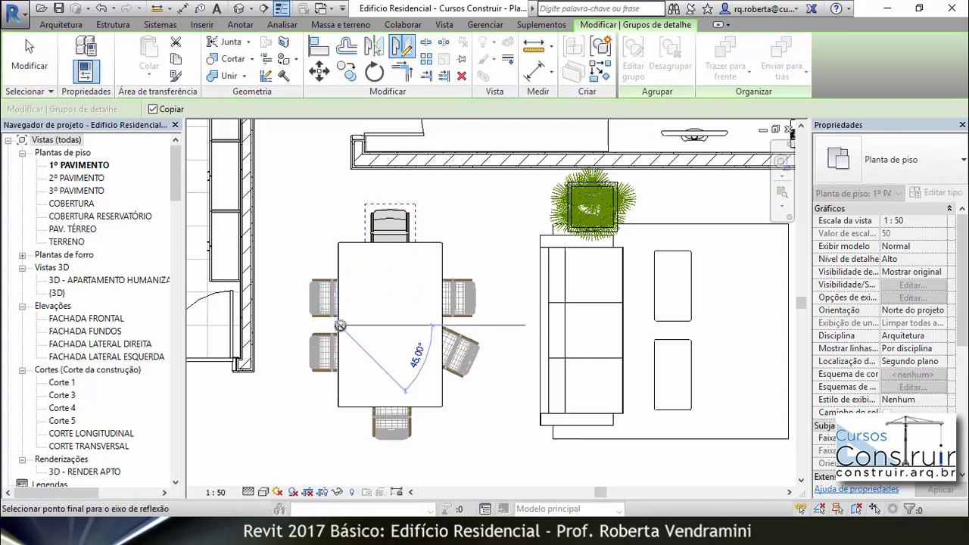
left_click(504, 327)
left_click(511, 355)
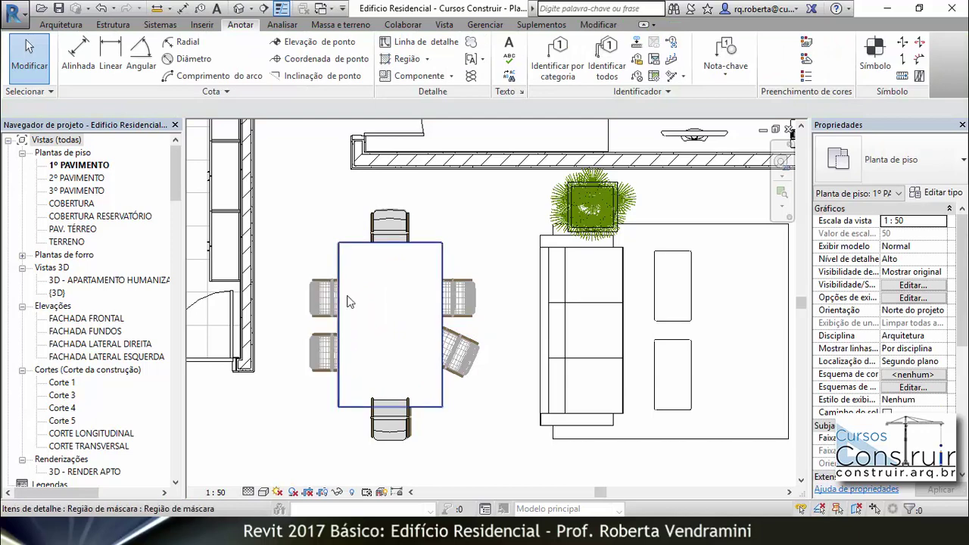
scroll(467, 327, "down", 2)
scroll(467, 327, "down", 2)
Step: Rotate the spare chair detail group 90° from a downward start ray
scroll(467, 327, "down", 2)
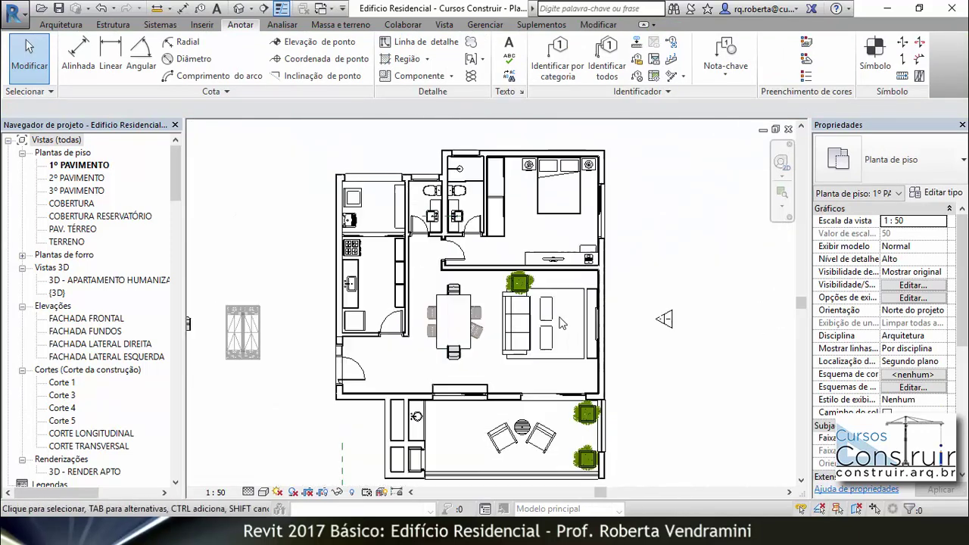
scroll(467, 327, "down", 1)
scroll(327, 331, "up", 4)
left_click(353, 292)
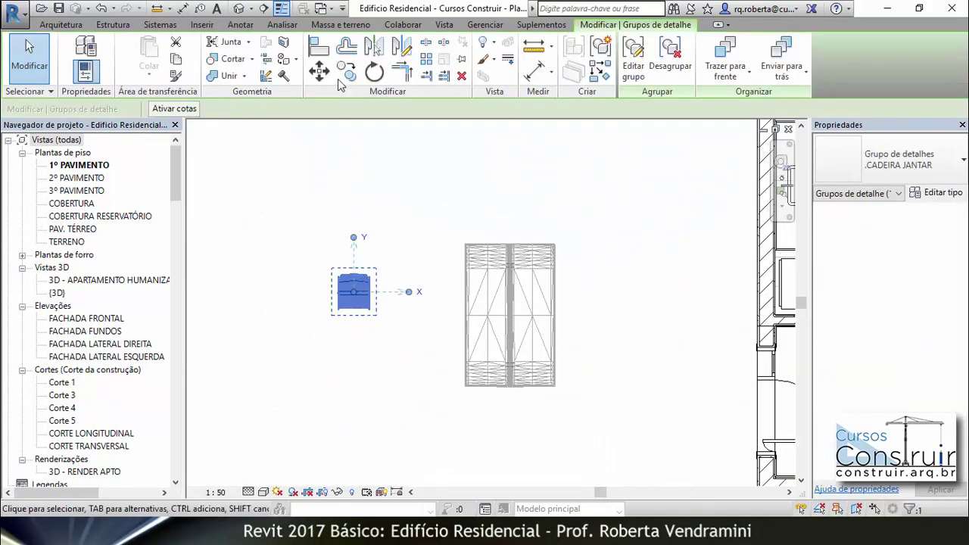
left_click(374, 72)
left_click(362, 332)
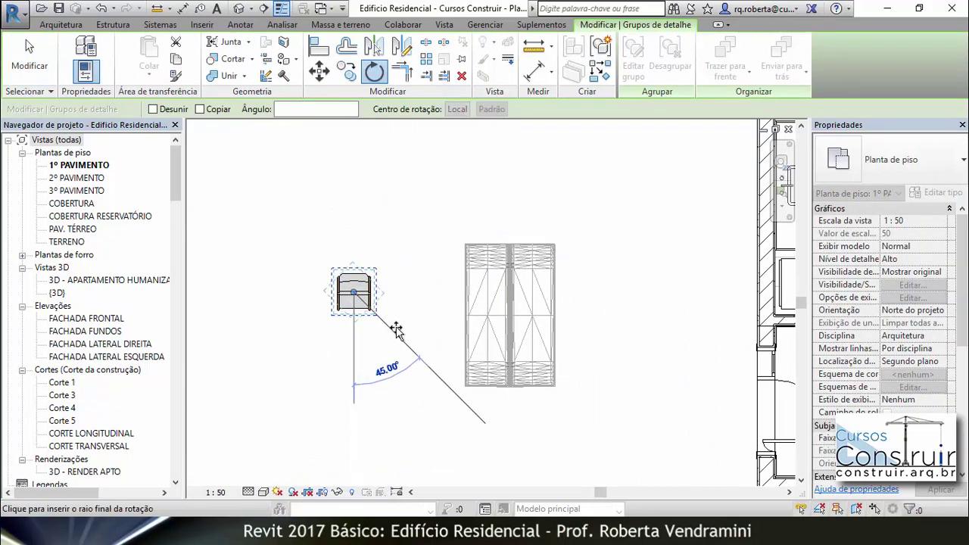
left_click(407, 296)
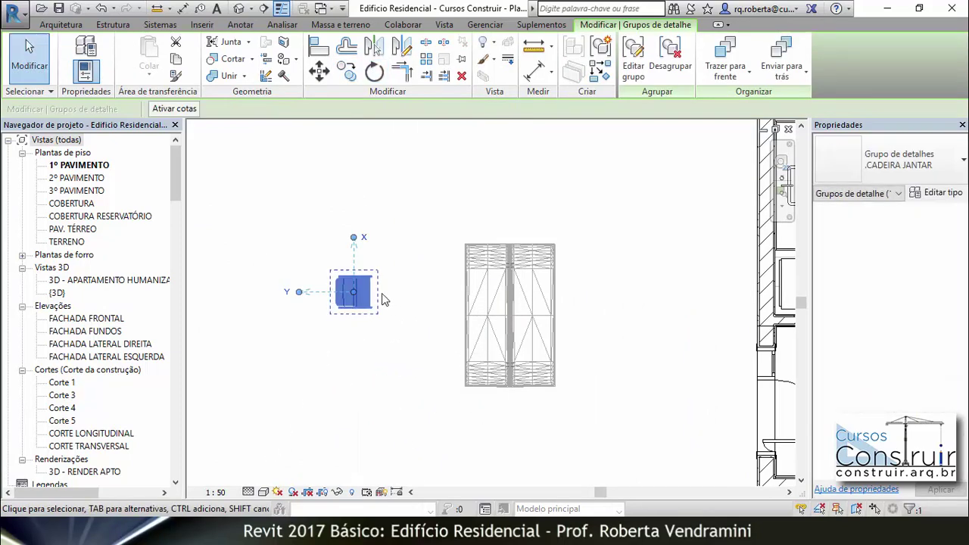
left_click(317, 72)
scroll(337, 290, "up", 3)
Step: Move the rotated chair onto the table's lower-left 3D chair and nudge it down
scroll(333, 290, "up", 2)
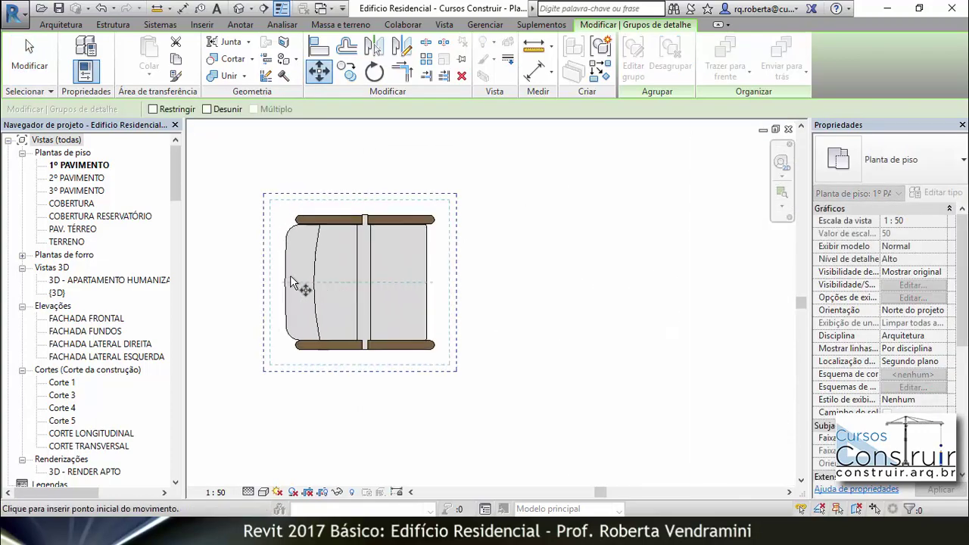
left_click(281, 278)
scroll(273, 346, "down", 3)
scroll(261, 350, "down", 3)
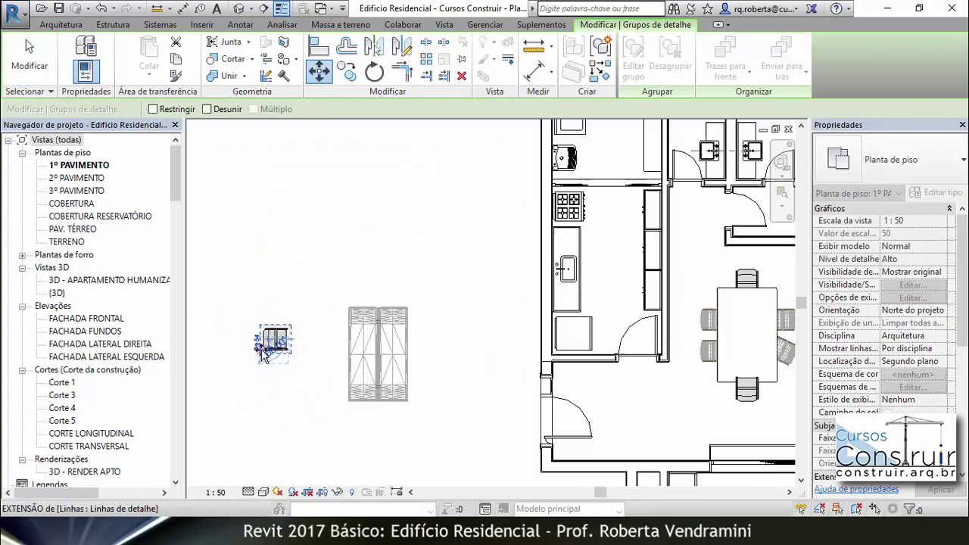
scroll(265, 340, "down", 2)
scroll(480, 348, "up", 5)
scroll(481, 349, "up", 4)
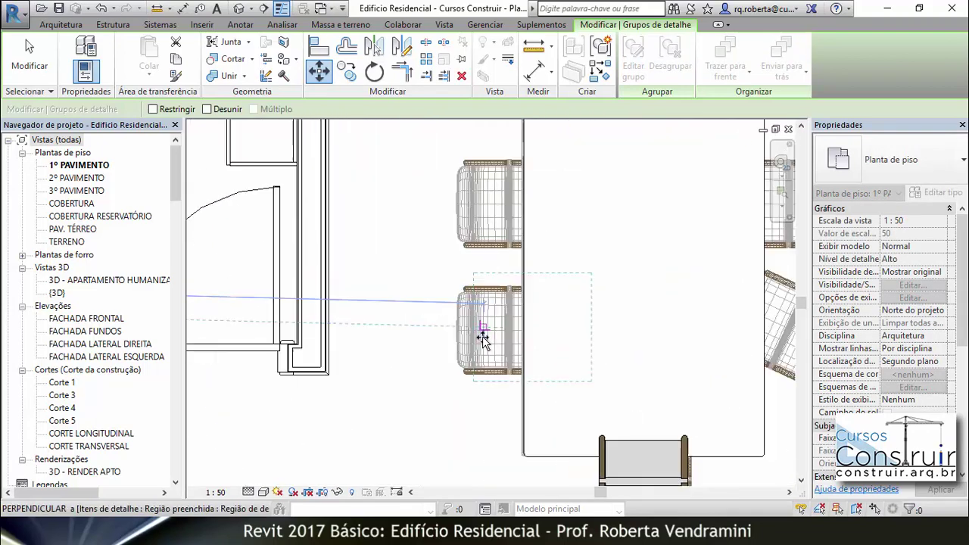
scroll(483, 337, "up", 4)
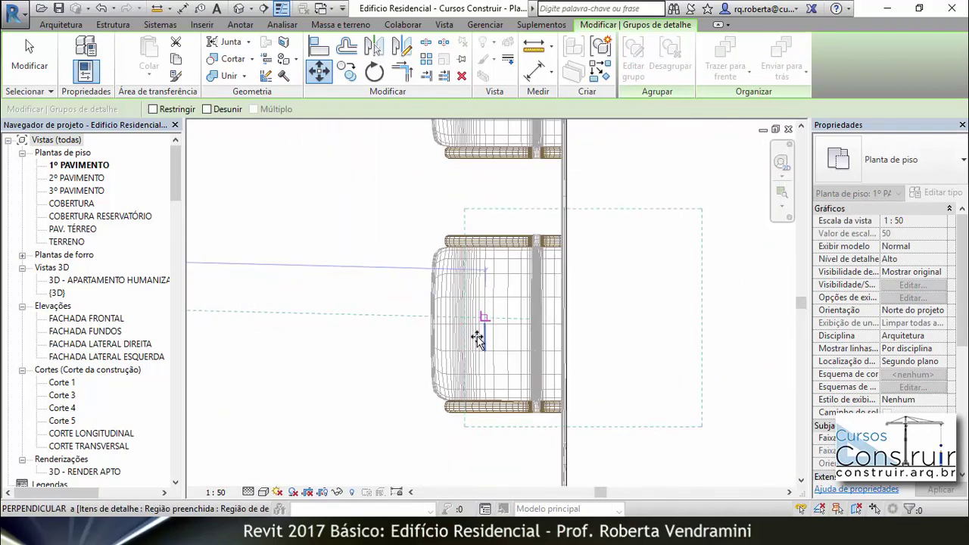
left_click(431, 325)
key("Escape")
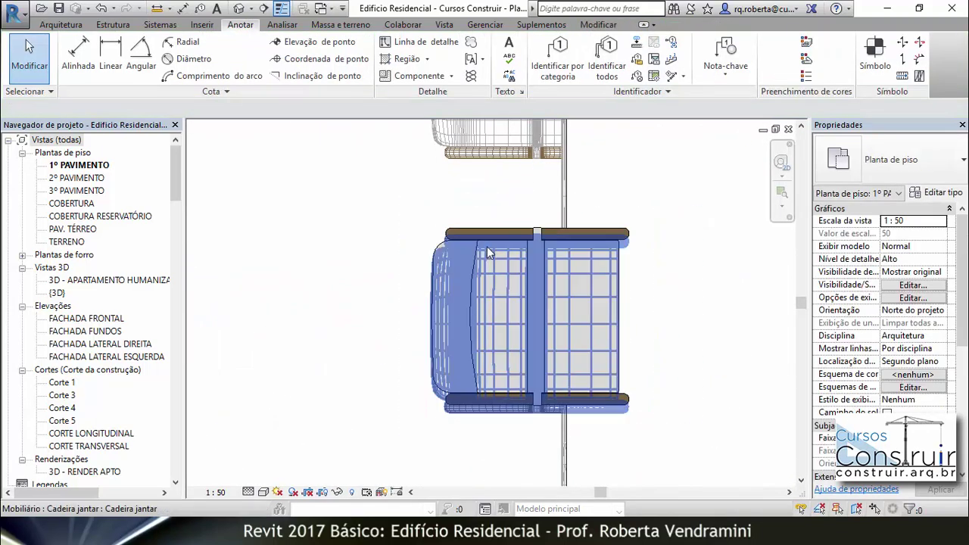
left_click(487, 230)
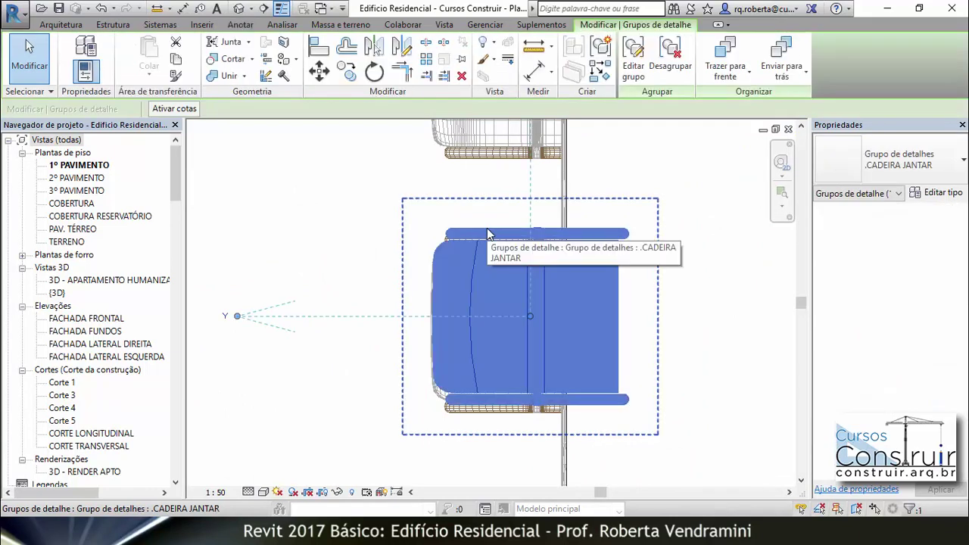
key("Down")
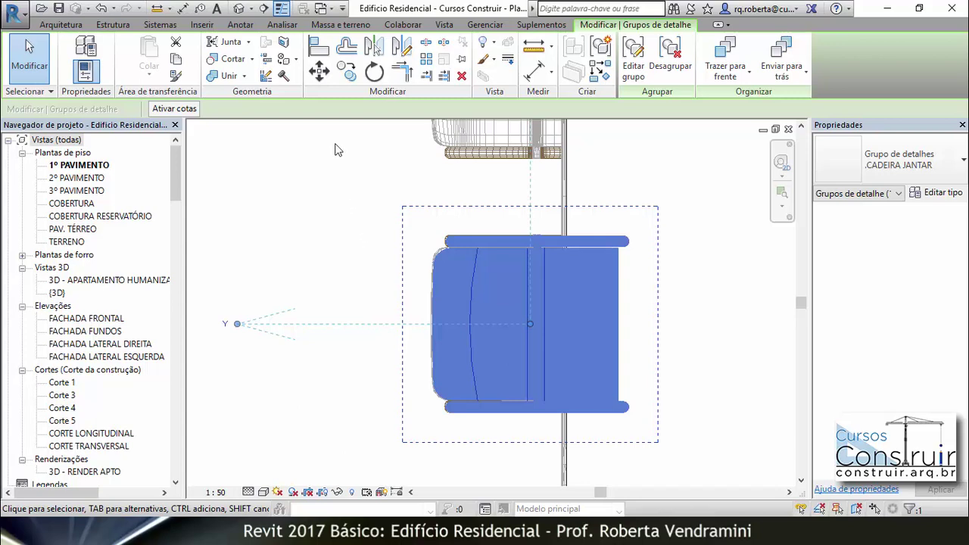
Step: Copy the chair with CO onto the upper-left chair position
key("r")
key("o")
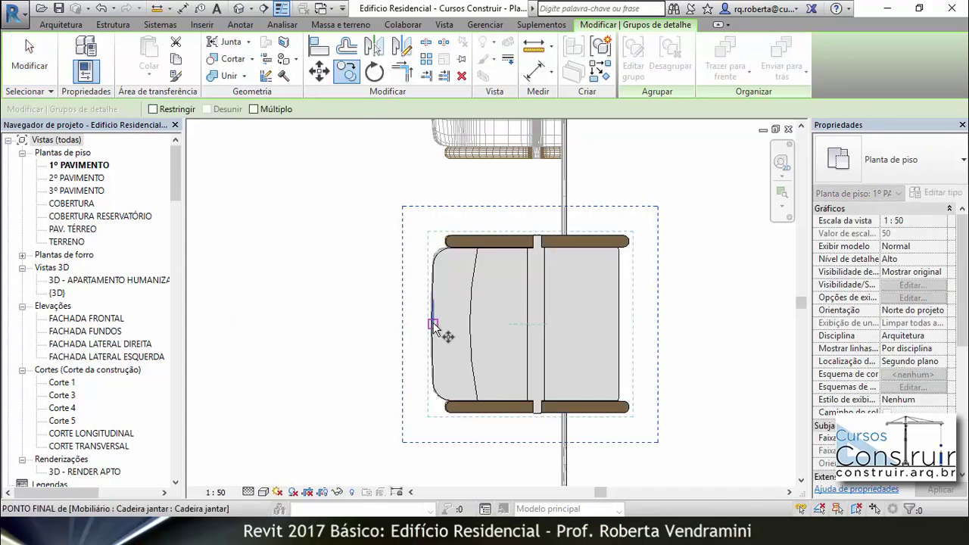
left_click(427, 336)
scroll(427, 337, "down", 3)
scroll(432, 205, "up", 1)
scroll(432, 223, "up", 2)
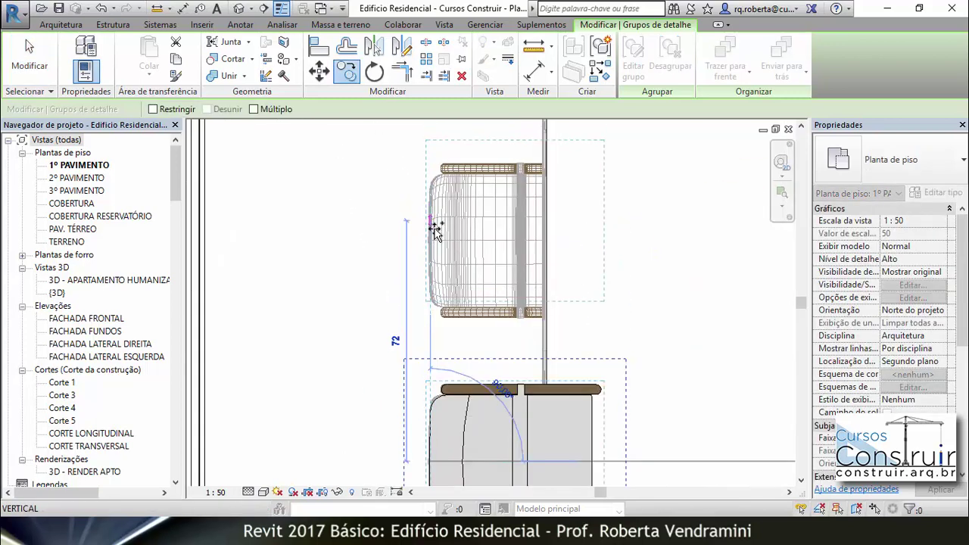
left_click(431, 243)
key("Escape")
scroll(296, 264, "down", 2)
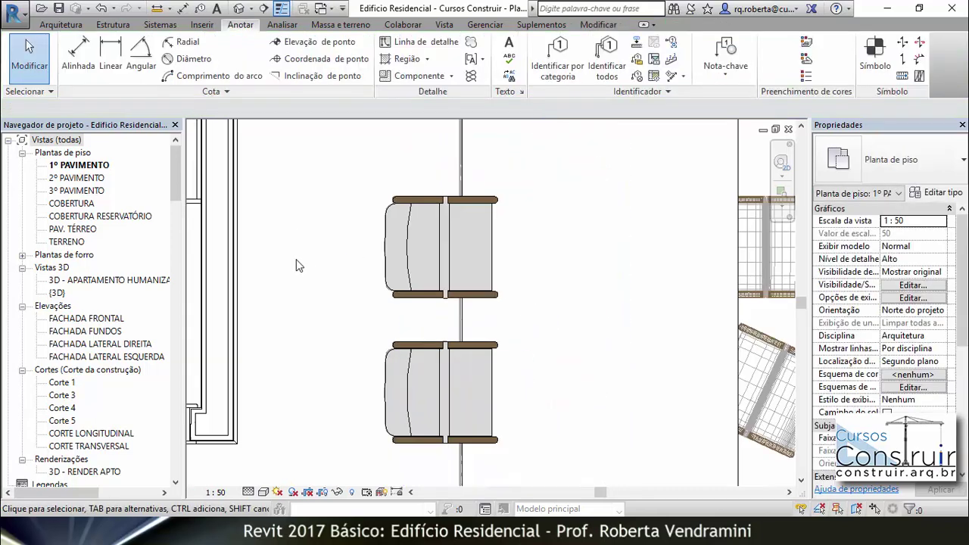
scroll(298, 265, "down", 3)
scroll(296, 264, "down", 1)
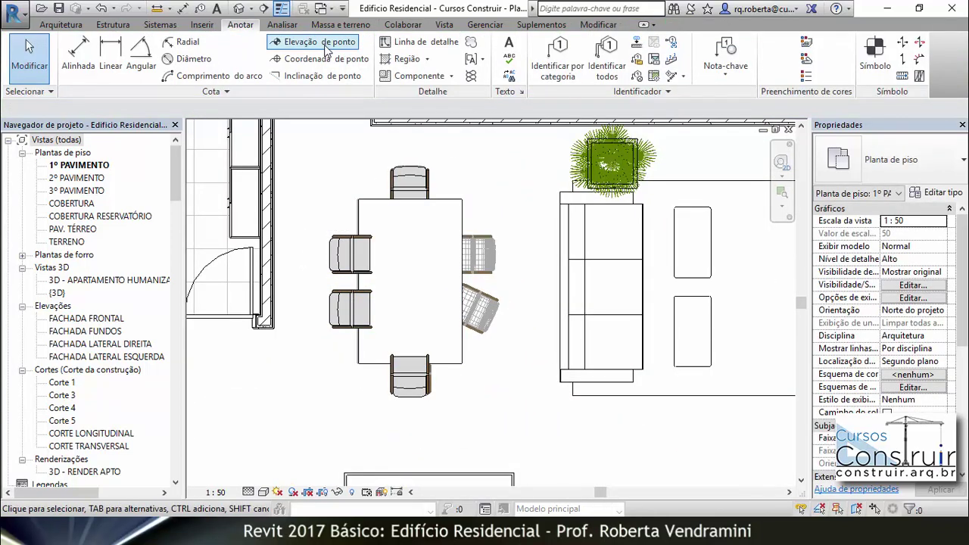
left_click(350, 244)
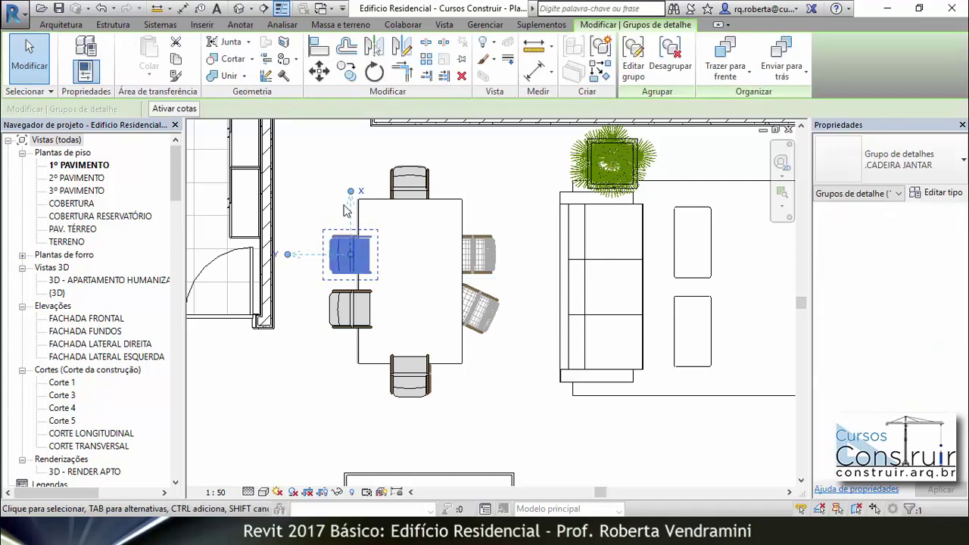
Step: Mirror both left-side chair groups across the table's vertical centreline onto its right side
left_click(340, 301, "ctrl")
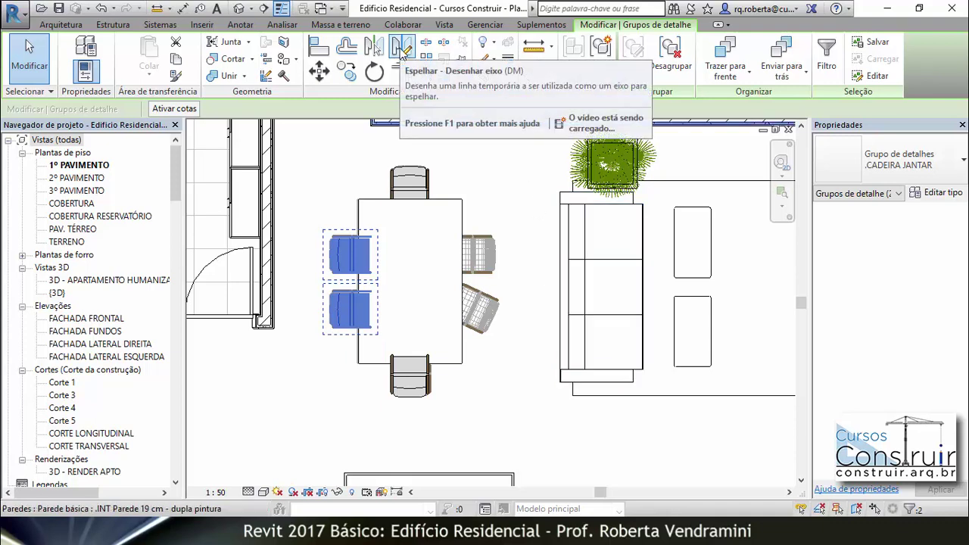
left_click(401, 49)
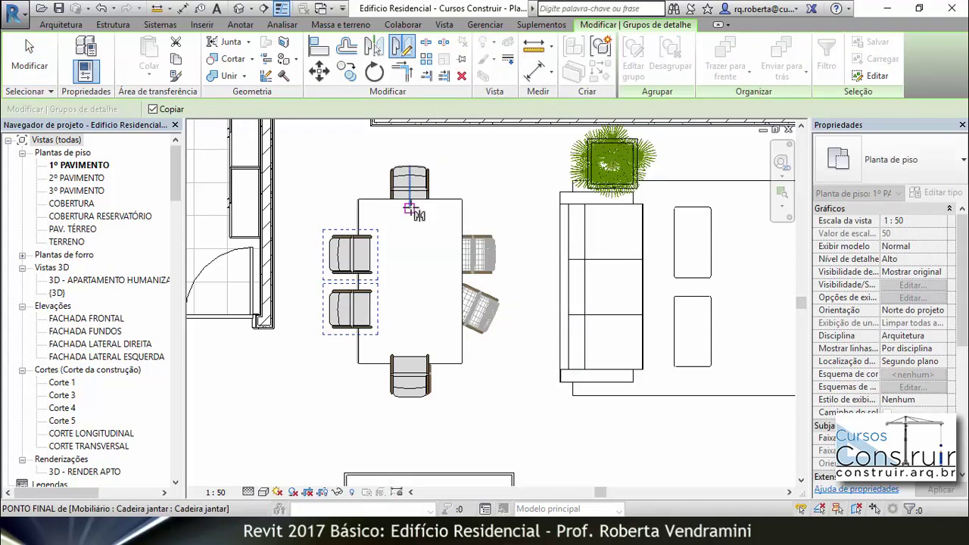
left_click(409, 201)
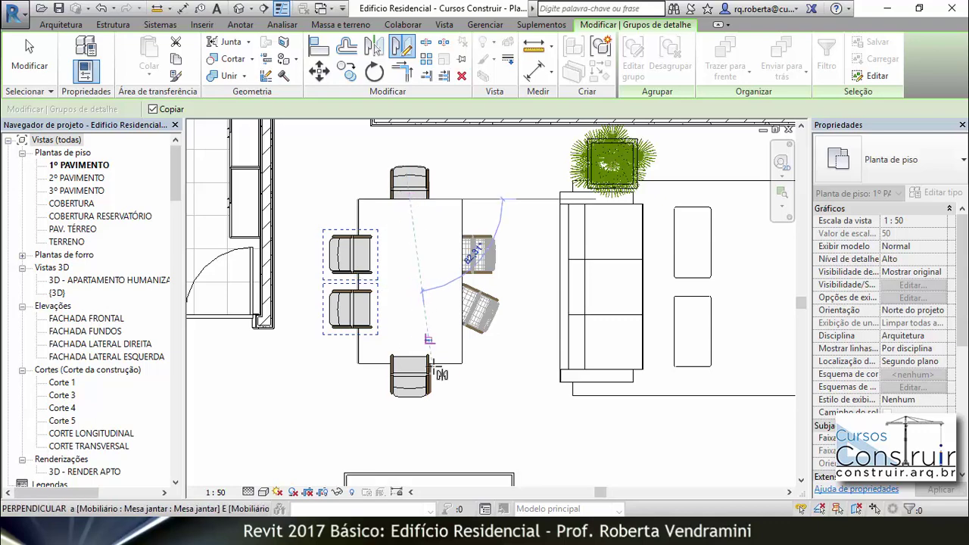
left_click(410, 447)
left_click(533, 412)
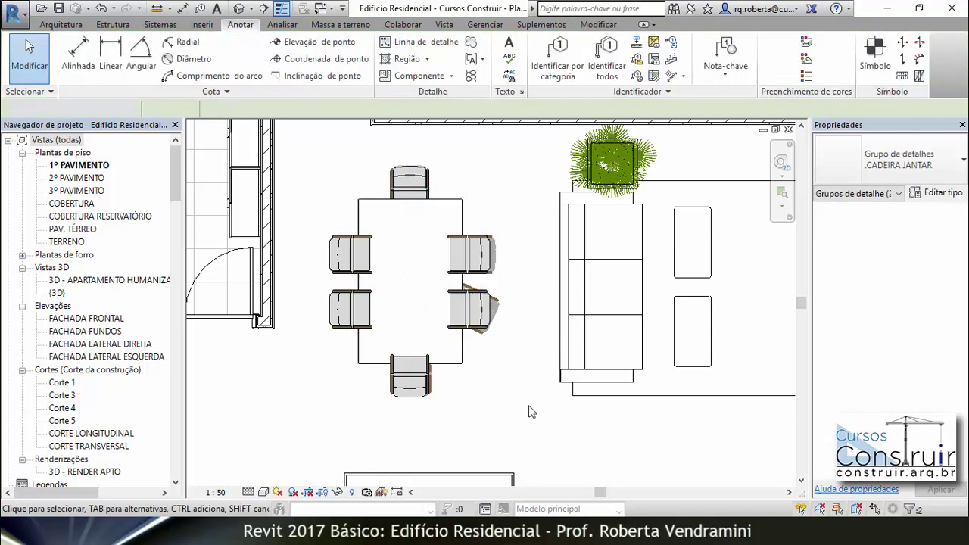
scroll(527, 311, "up", 2)
scroll(519, 282, "up", 2)
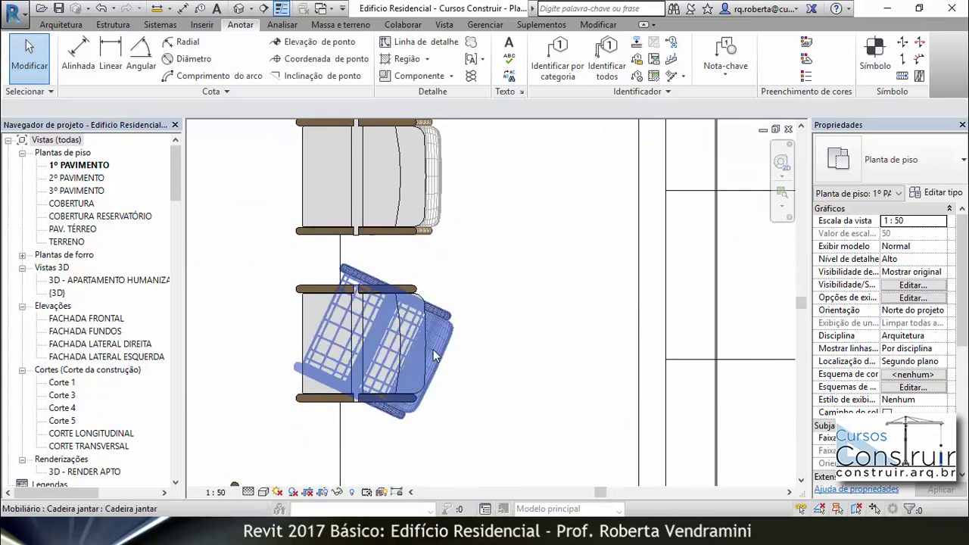
Step: Zoom in on and select the lower right chair detail group
scroll(307, 292, "up", 1)
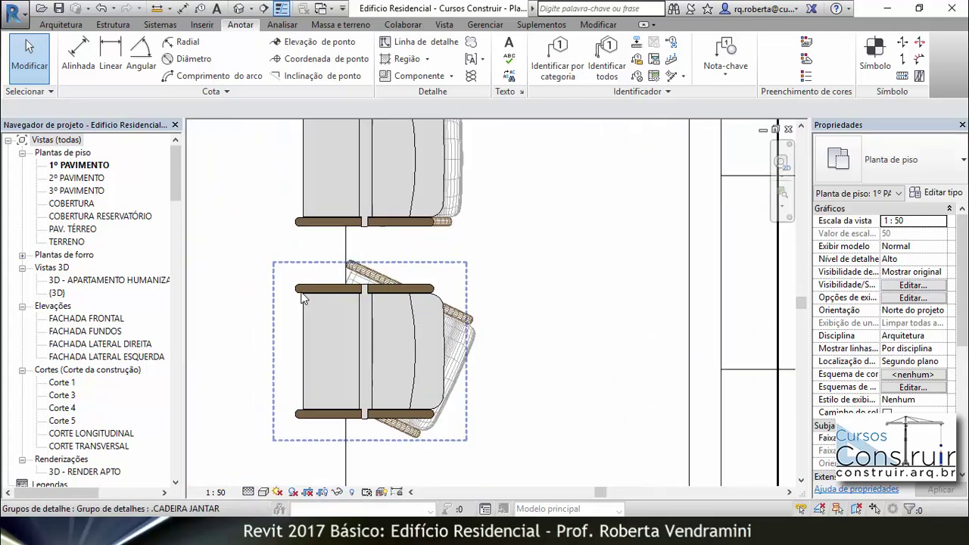
scroll(307, 291, "up", 1)
scroll(474, 284, "up", 1)
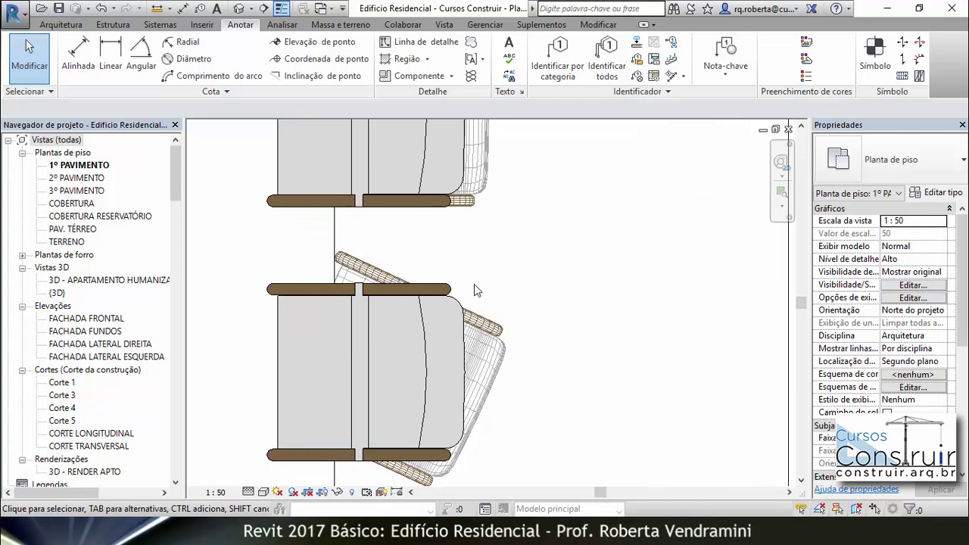
scroll(474, 284, "down", 1)
left_click(441, 289)
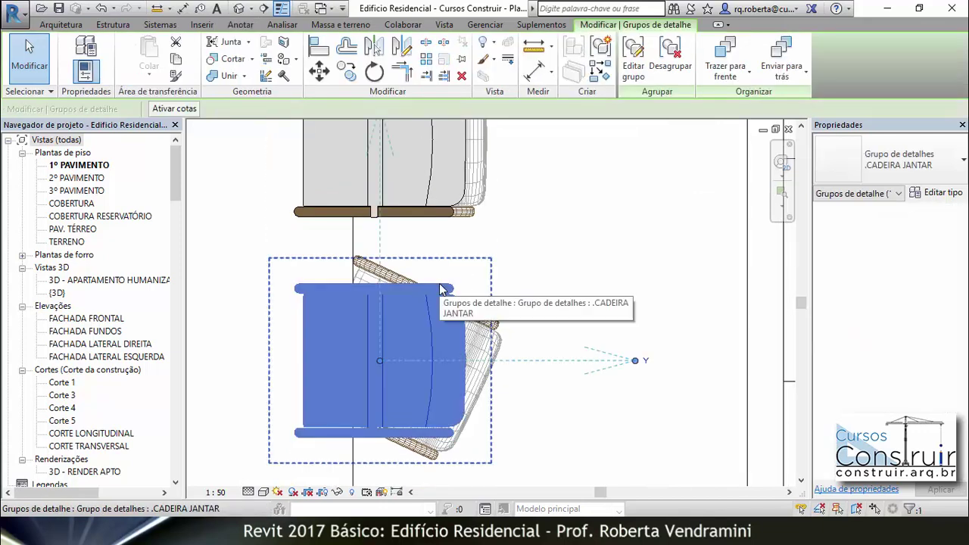
Step: Align the lower-right chair detail's front edge to the angled 3D chair, rotating it to match
left_click(321, 52)
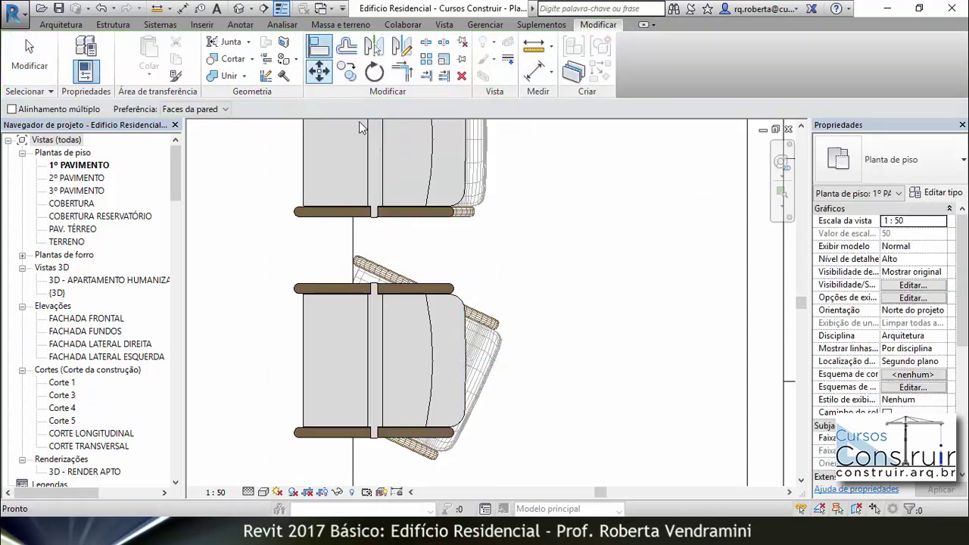
scroll(482, 316, "up", 3)
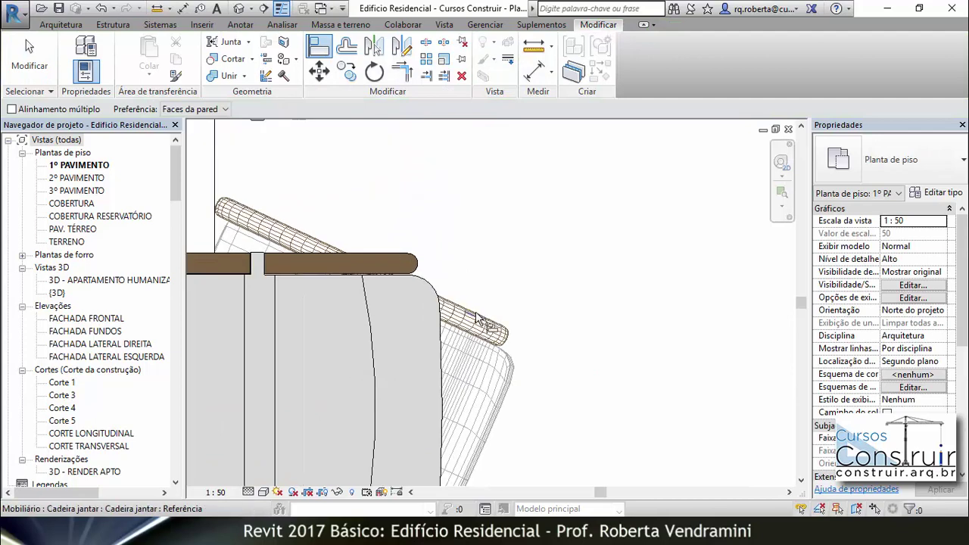
left_click(362, 252)
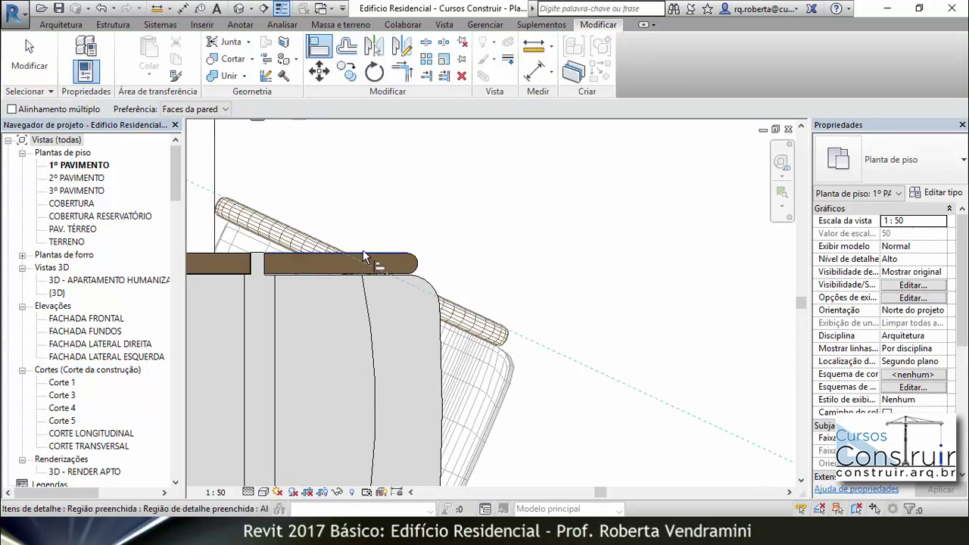
scroll(472, 273, "down", 2)
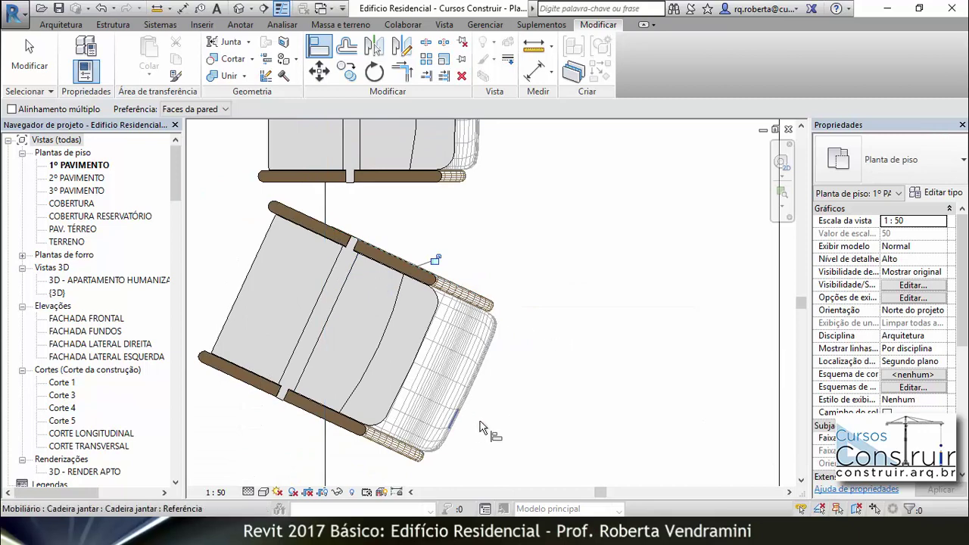
scroll(484, 414, "up", 2)
left_click(467, 369)
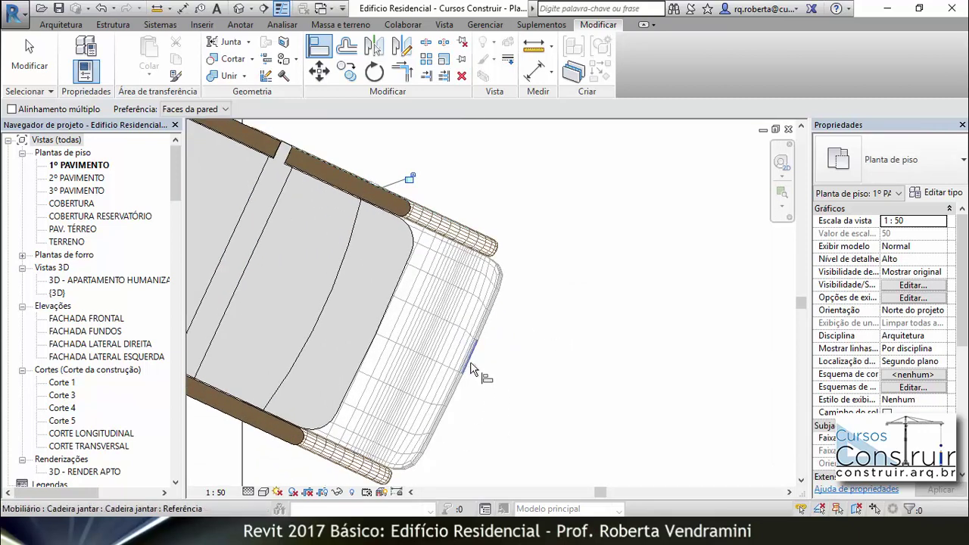
left_click(399, 334)
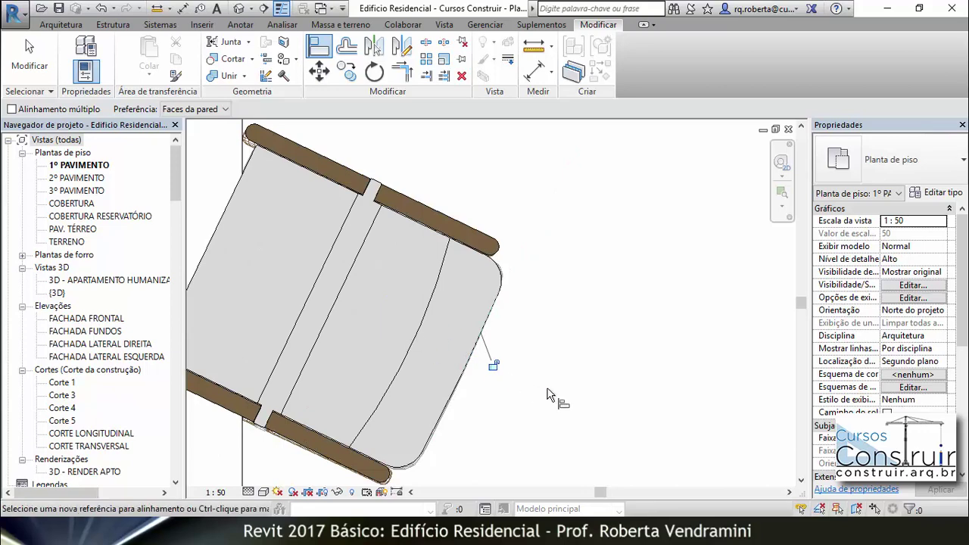
Step: Align the bottom chair detail's arm to the bottom 3D chair's arm edge
scroll(558, 378, "down", 2)
scroll(530, 396, "down", 1)
scroll(545, 255, "up", 2)
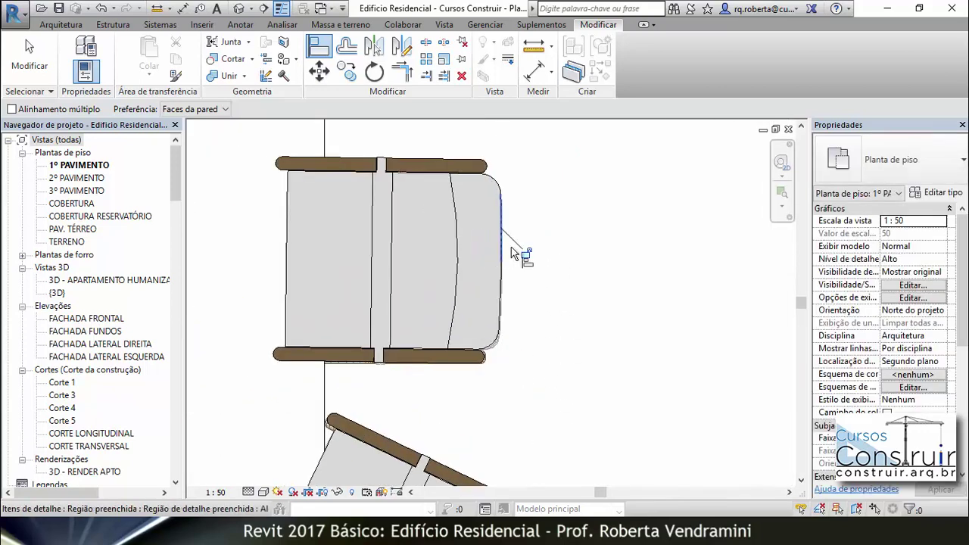
scroll(521, 253, "down", 2)
scroll(549, 271, "down", 2)
scroll(416, 265, "up", 4)
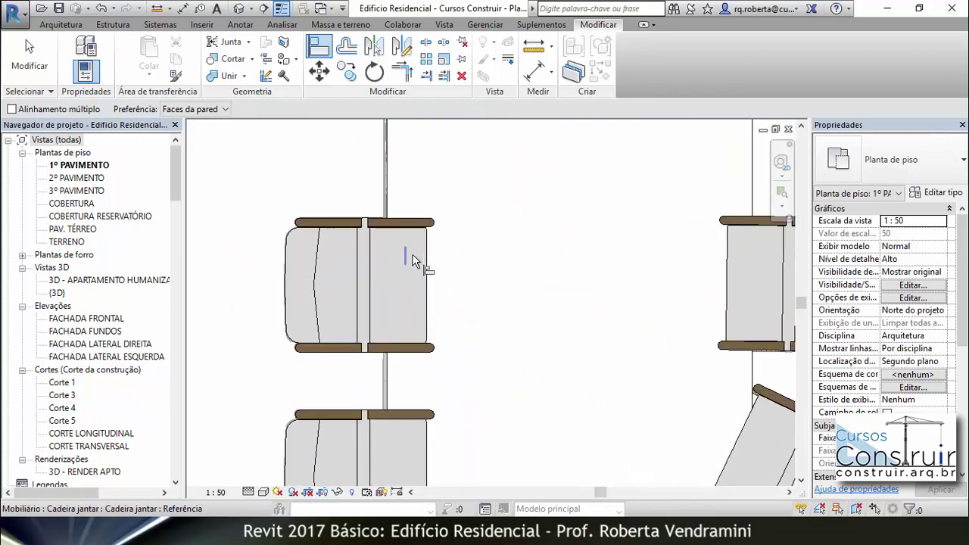
scroll(326, 270, "down", 3)
scroll(319, 271, "down", 1)
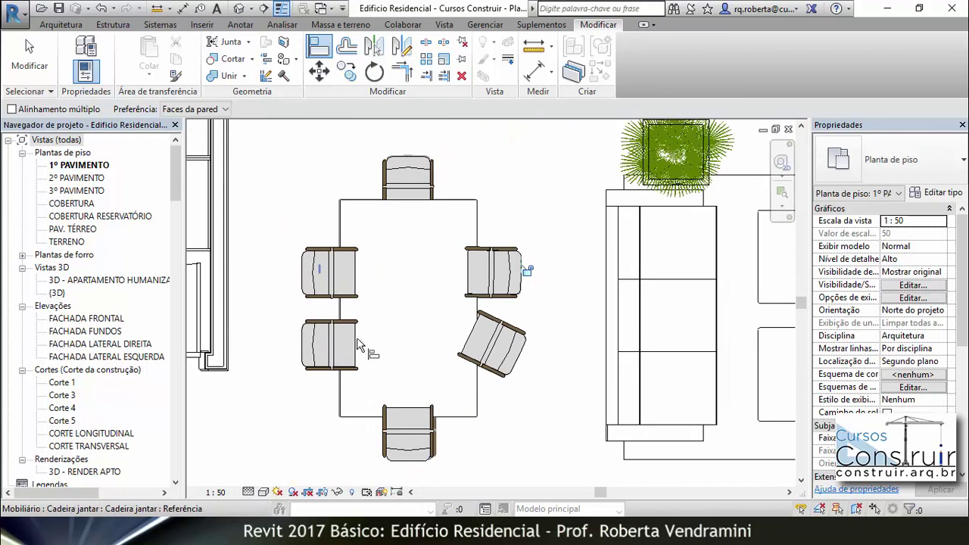
scroll(402, 454, "up", 1)
scroll(454, 424, "up", 2)
scroll(469, 403, "up", 2)
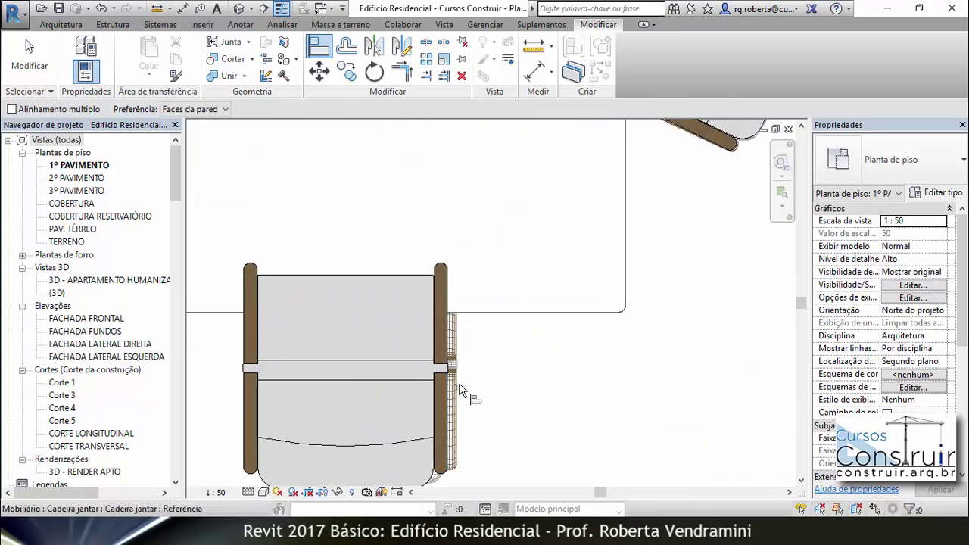
scroll(462, 375, "up", 1)
scroll(458, 348, "up", 2)
left_click(445, 331)
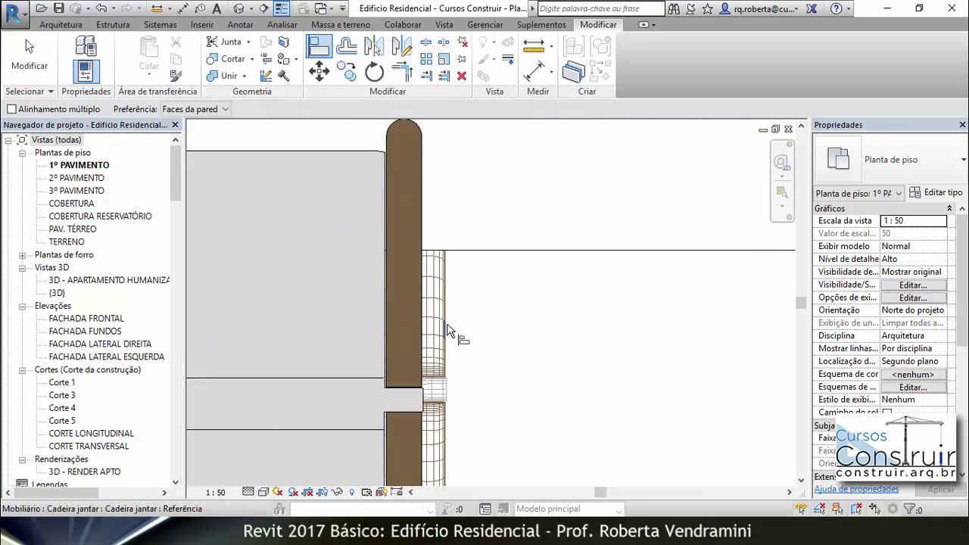
left_click(422, 333)
scroll(492, 349, "down", 2)
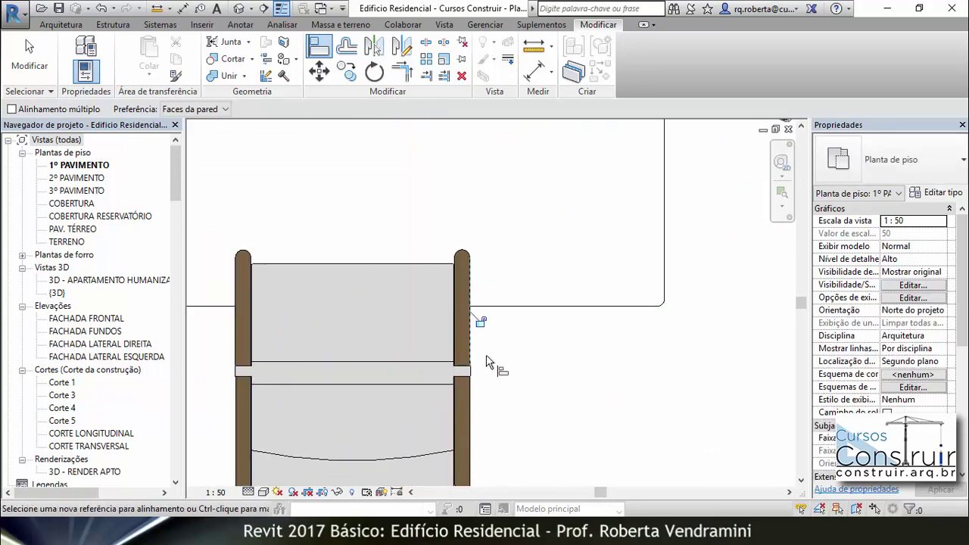
scroll(492, 360, "down", 2)
scroll(530, 288, "down", 2)
key("Escape")
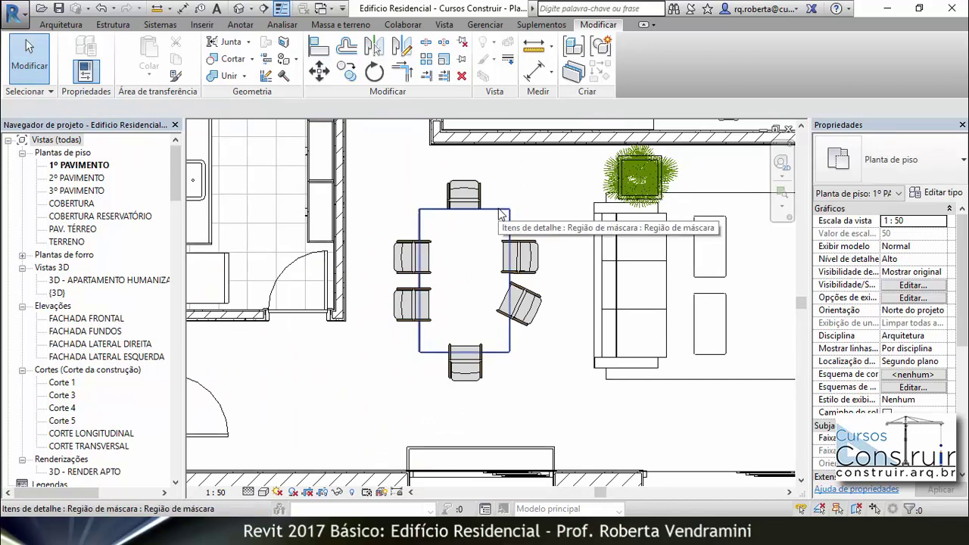
Step: Bring the table masking region to the front so it covers the chair details' tucked-in parts
left_click(499, 215)
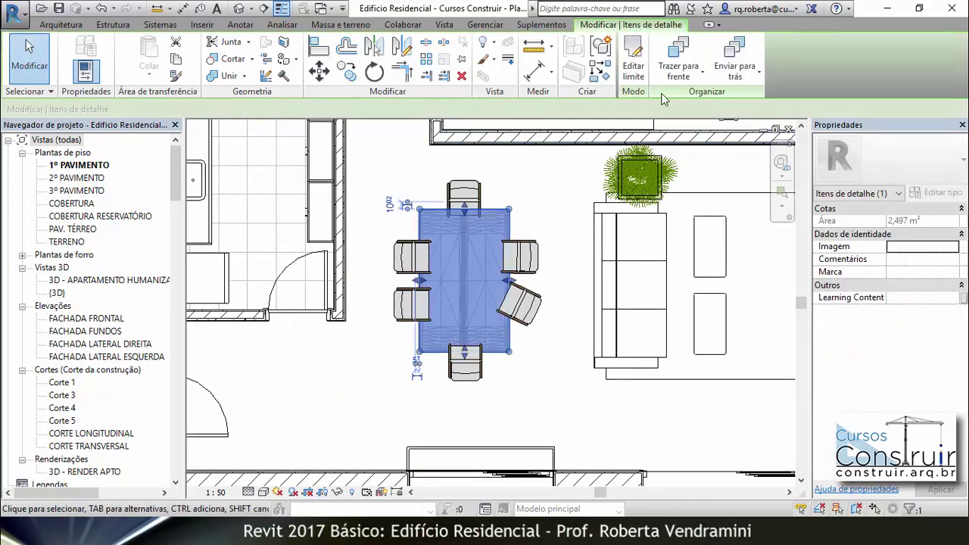
left_click(700, 76)
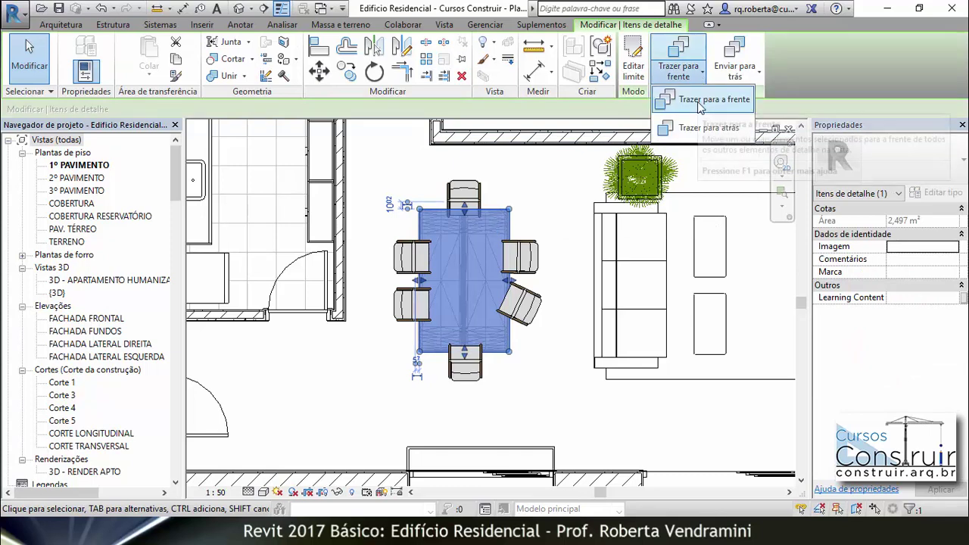
left_click(699, 99)
key("Escape")
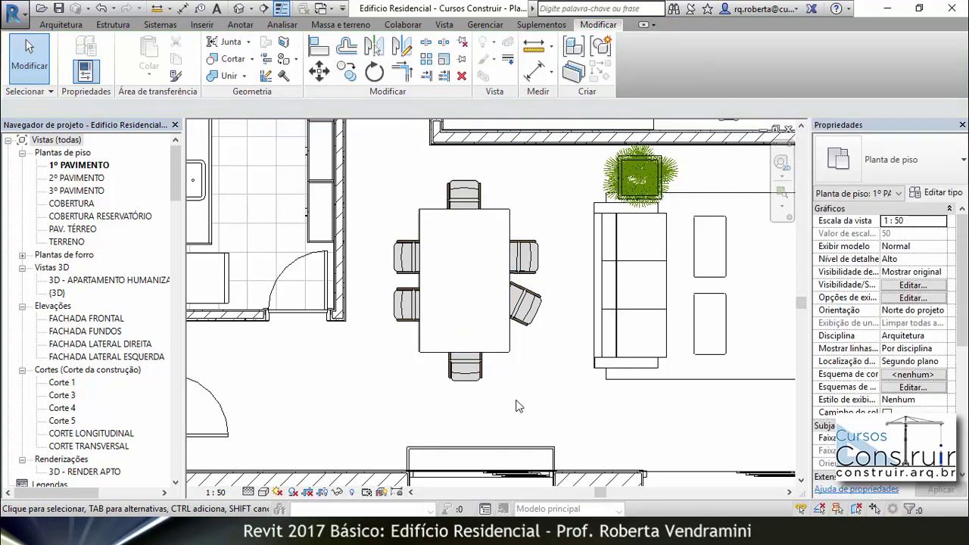
scroll(551, 359, "up", 1)
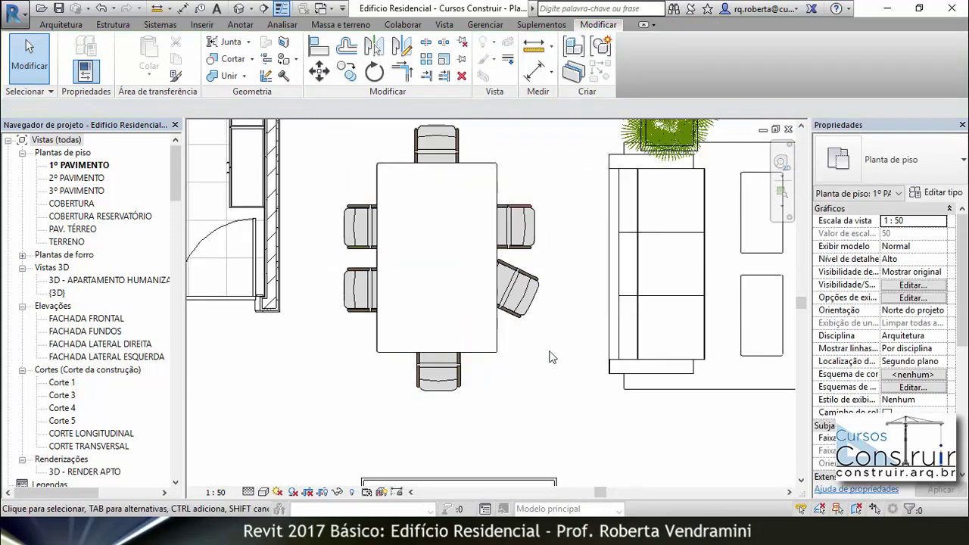
scroll(550, 363, "down", 1)
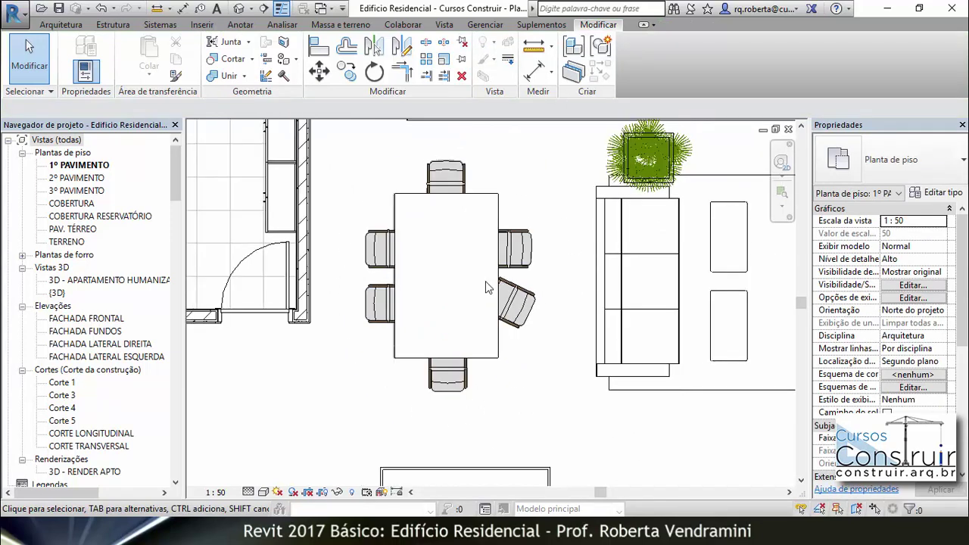
scroll(378, 302, "up", 2)
scroll(375, 333, "up", 2)
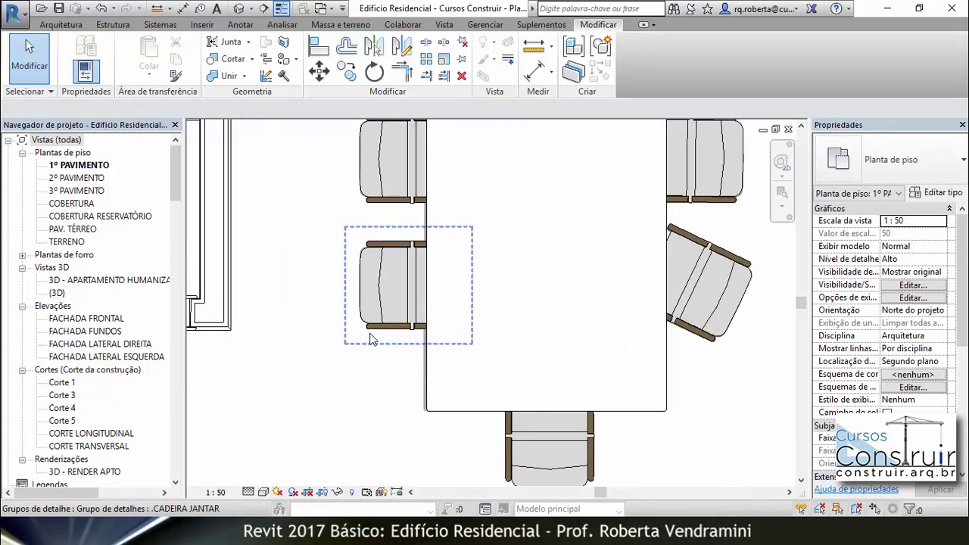
scroll(413, 289, "up", 2)
scroll(414, 288, "down", 3)
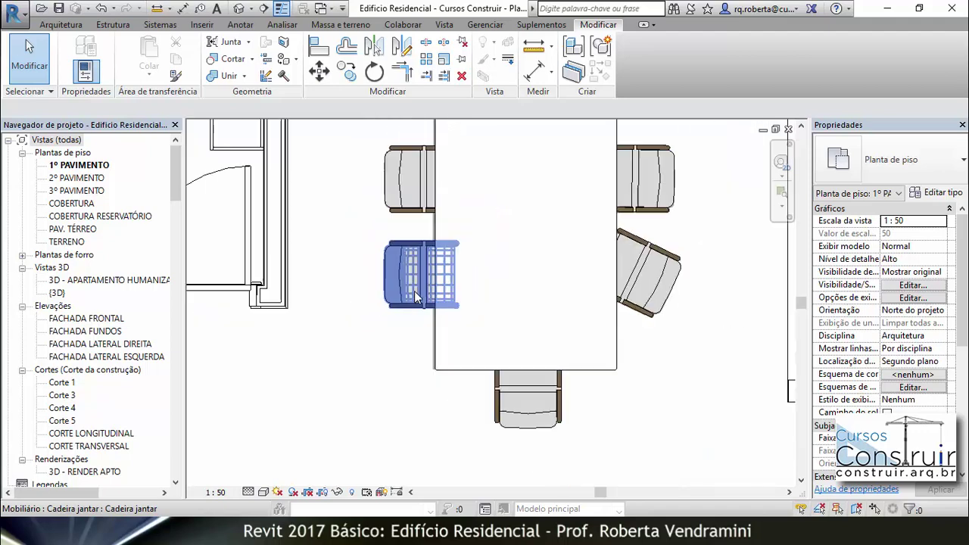
scroll(415, 295, "down", 2)
scroll(461, 363, "down", 2)
scroll(454, 288, "up", 3)
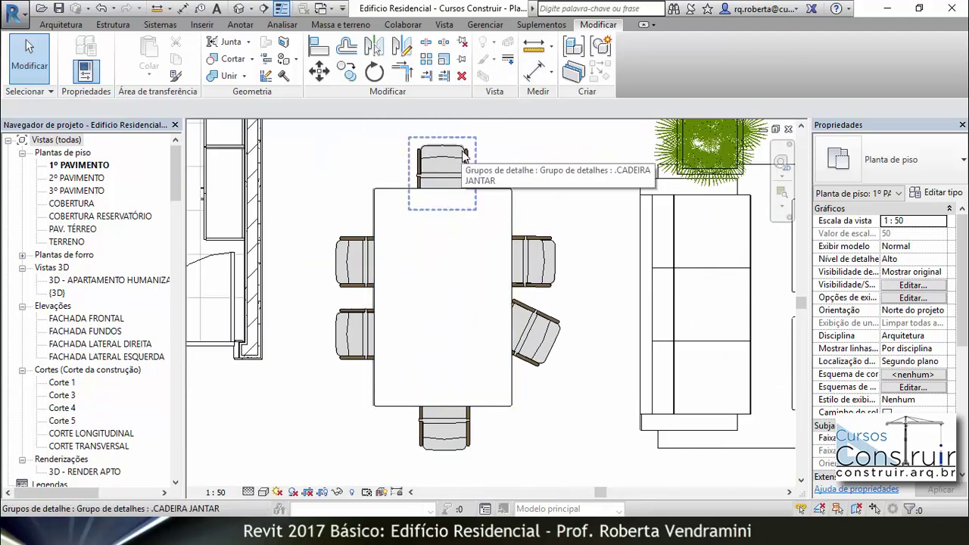
Step: Select all chair detail groups visible in the view, plus the table masking region
left_click(464, 156)
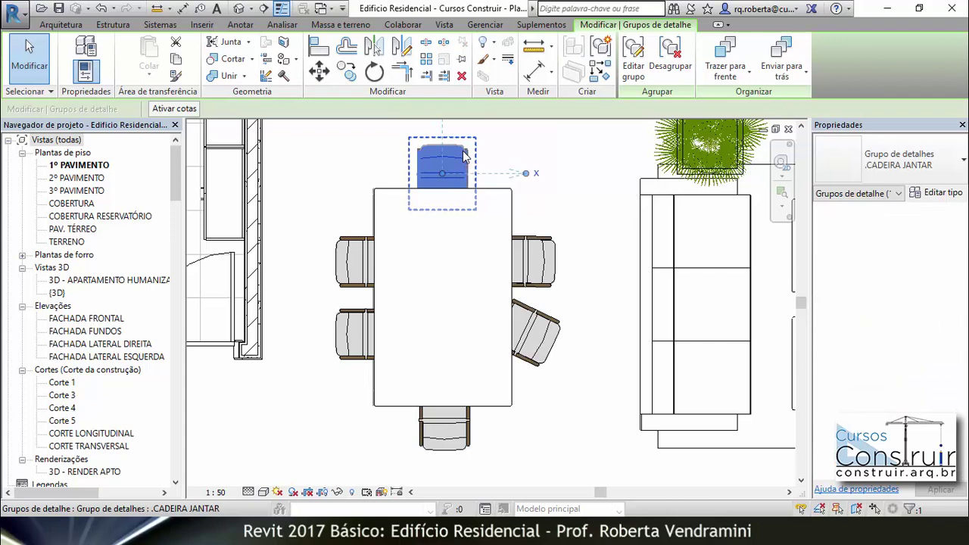
right_click(465, 155)
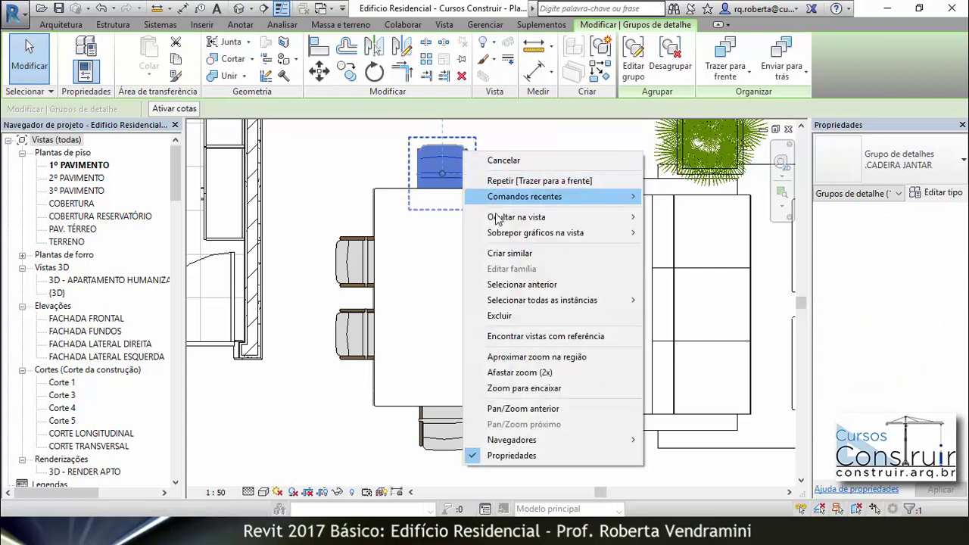
mouse_move(542, 300)
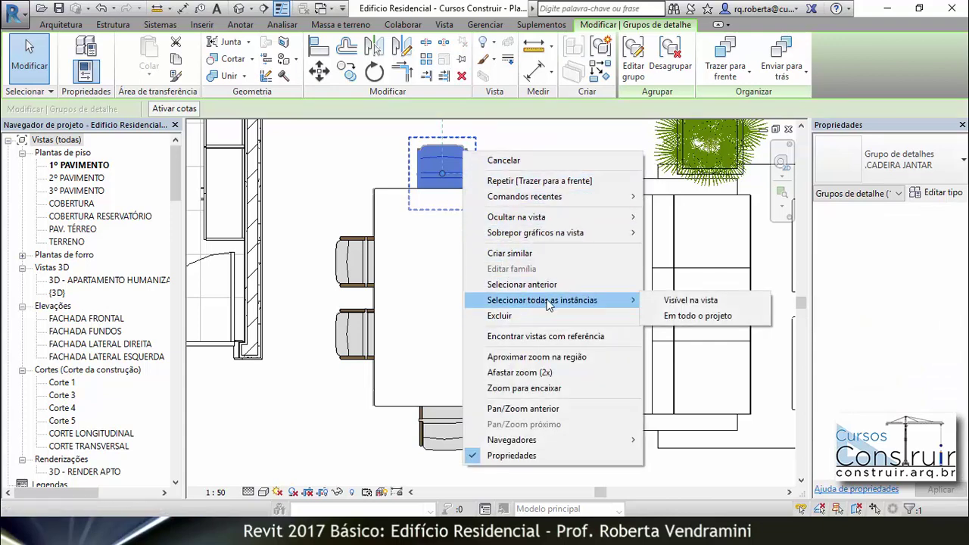
left_click(686, 301)
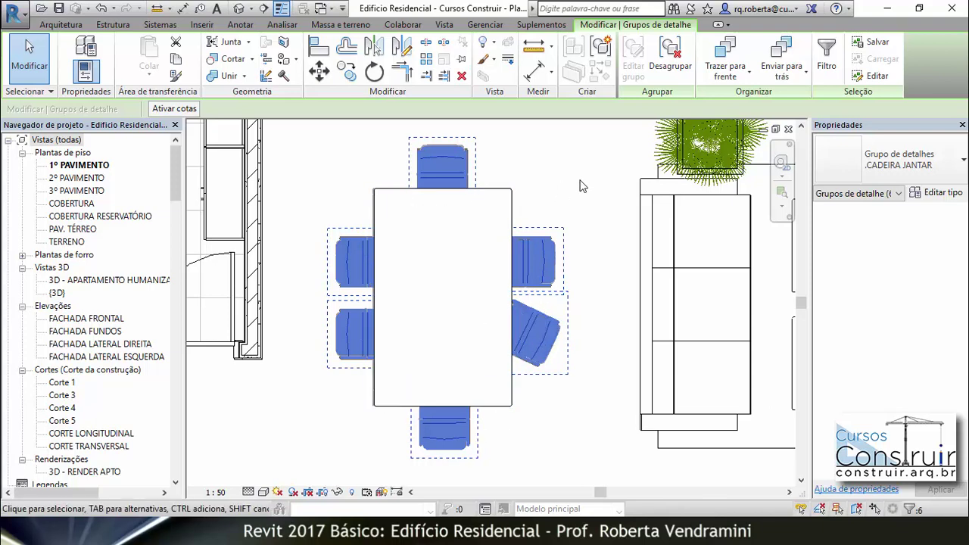
left_click(515, 206, "ctrl")
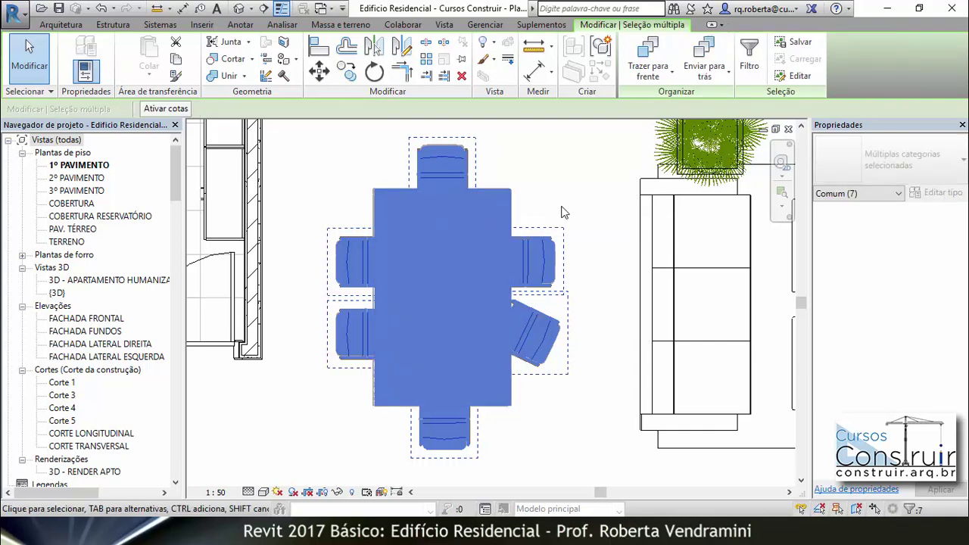
Step: Hide the 3D dining table and chairs in the plan view, then restore the temporarily hidden 2D items
key("h")
key("h")
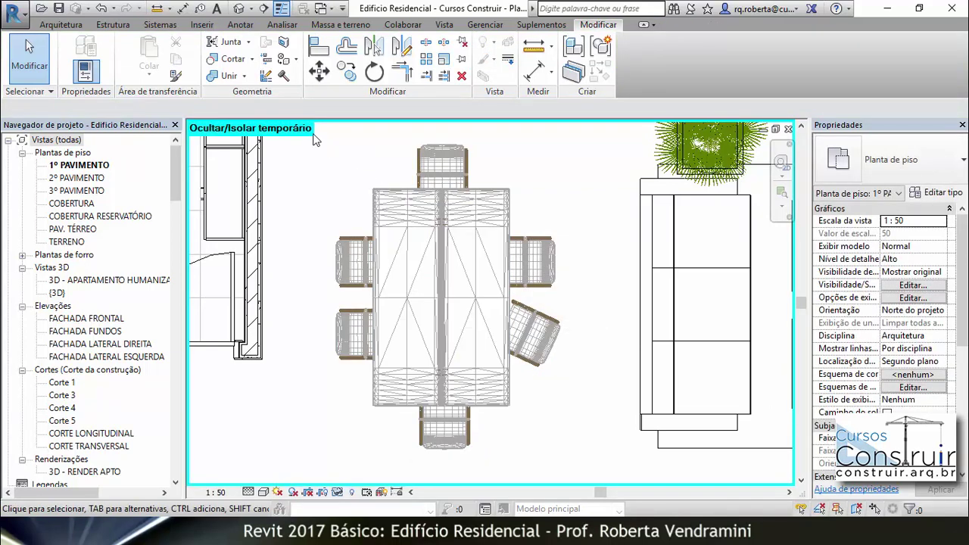
left_click_drag(340, 156, 580, 472)
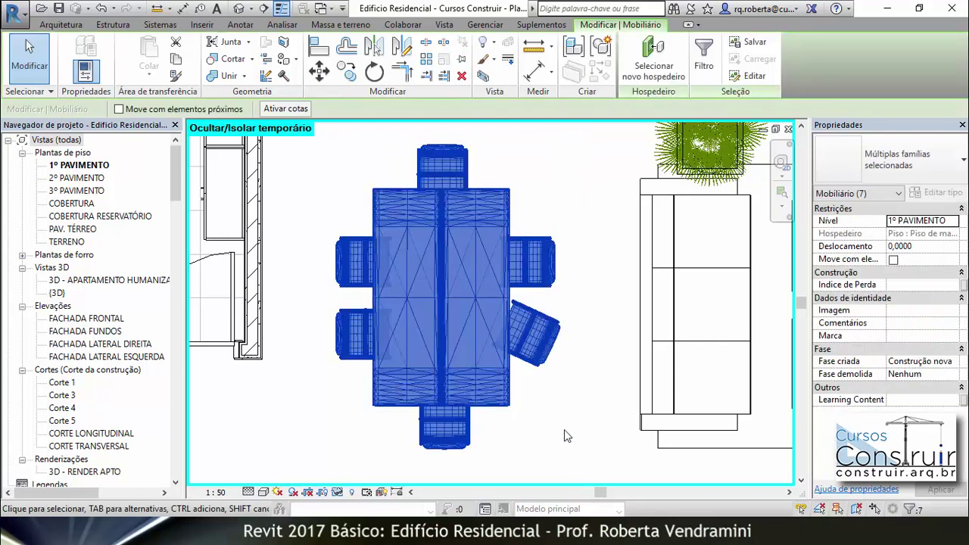
right_click(460, 246)
mouse_move(513, 268)
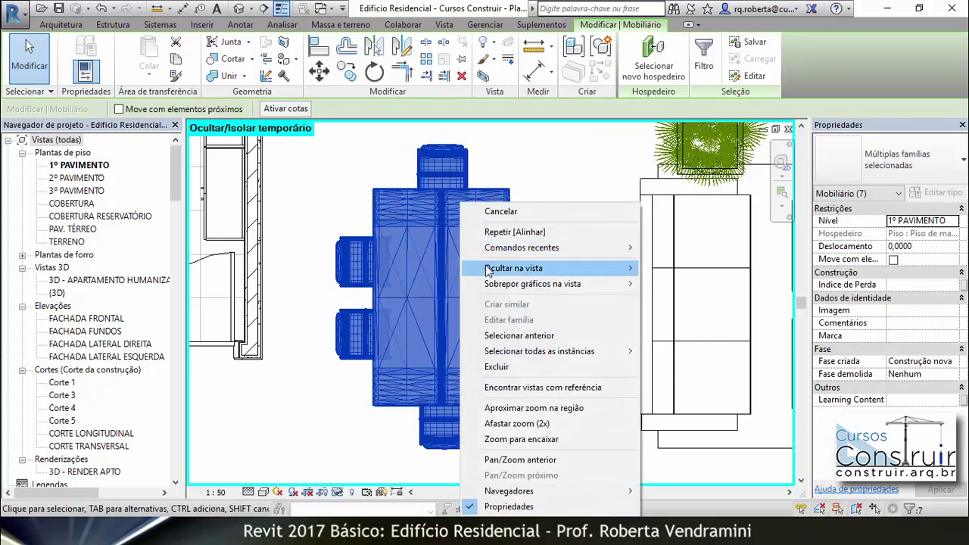
left_click(674, 268)
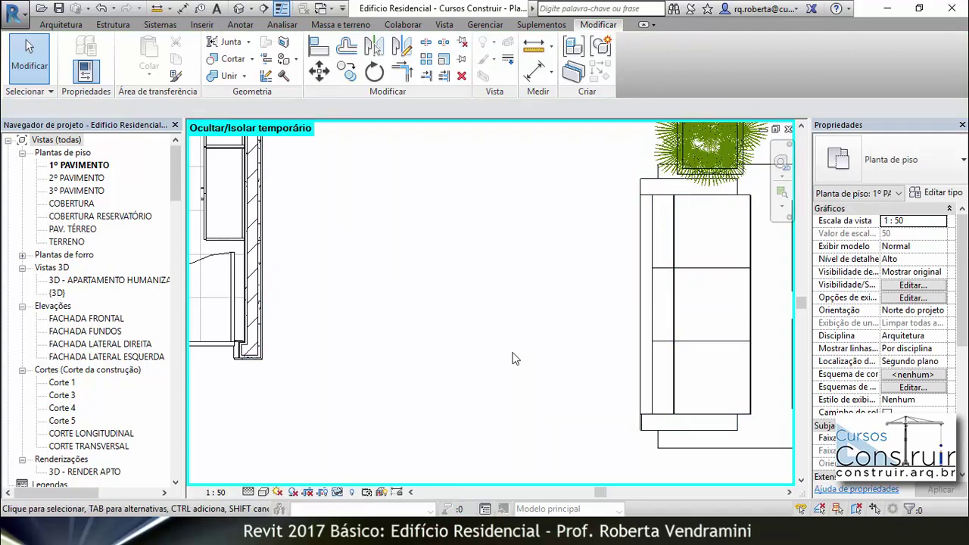
key("h")
key("r")
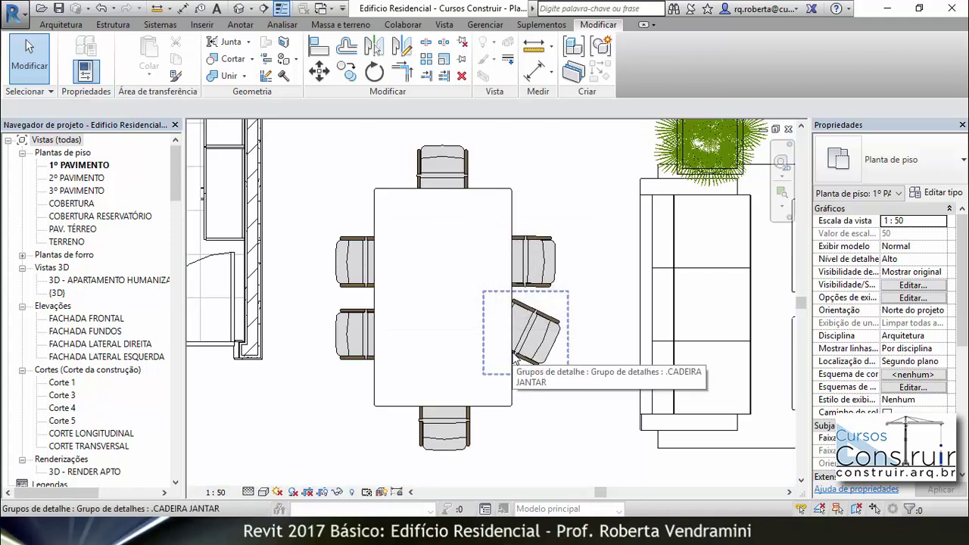
Step: Set the floor plan's visual style to Realista and zoom around the dining area
scroll(480, 363, "down", 2)
left_click(264, 492)
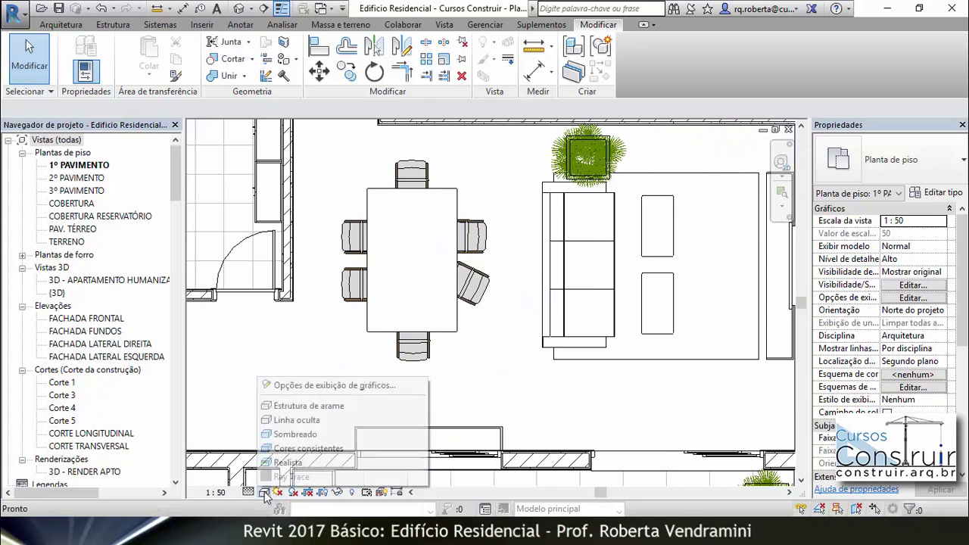
left_click(282, 463)
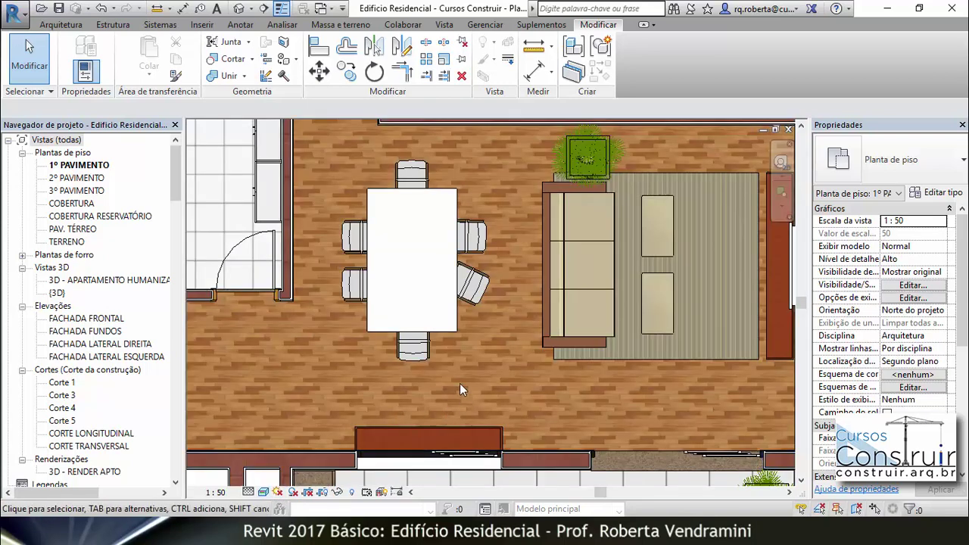
scroll(453, 371, "down", 2)
scroll(458, 348, "down", 2)
scroll(467, 342, "down", 1)
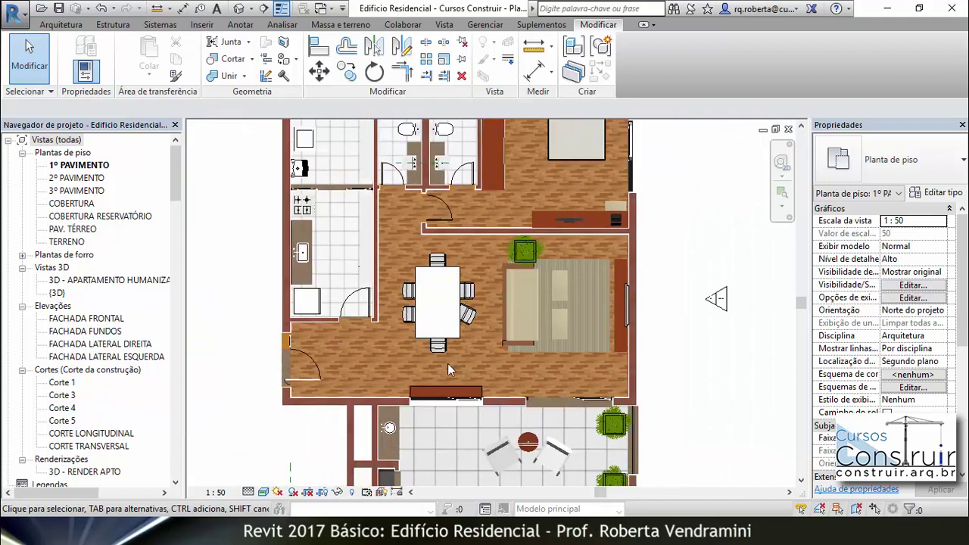
scroll(447, 369, "up", 3)
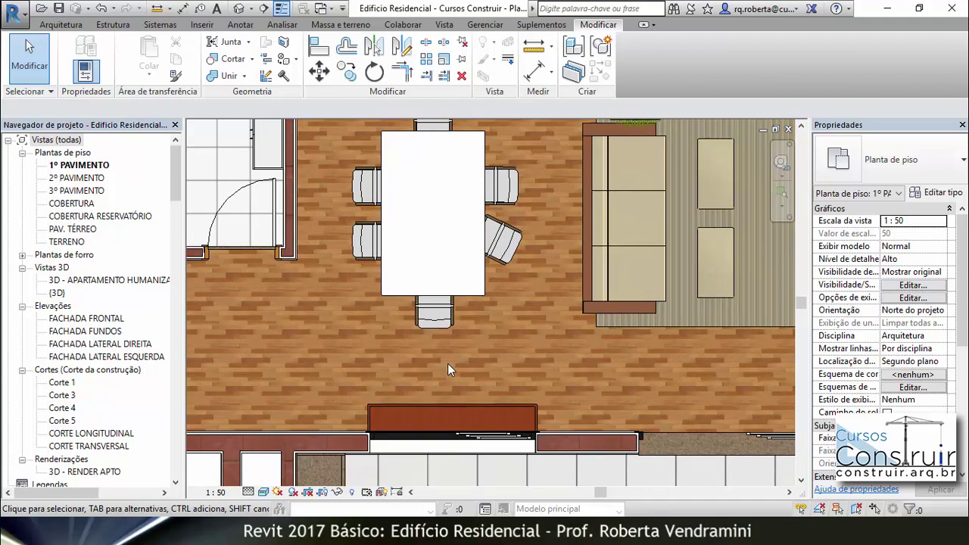
scroll(448, 369, "down", 1)
scroll(447, 348, "down", 3)
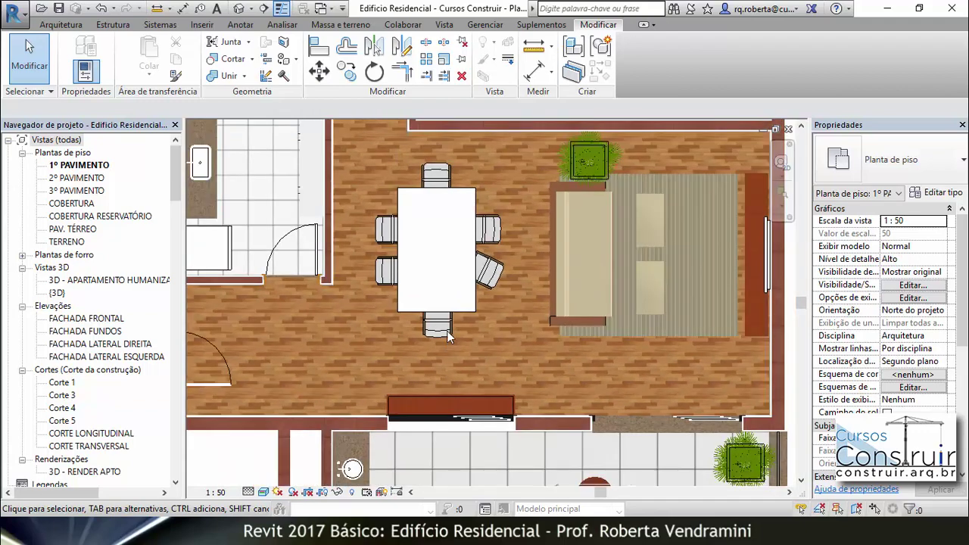
scroll(403, 209, "up", 2)
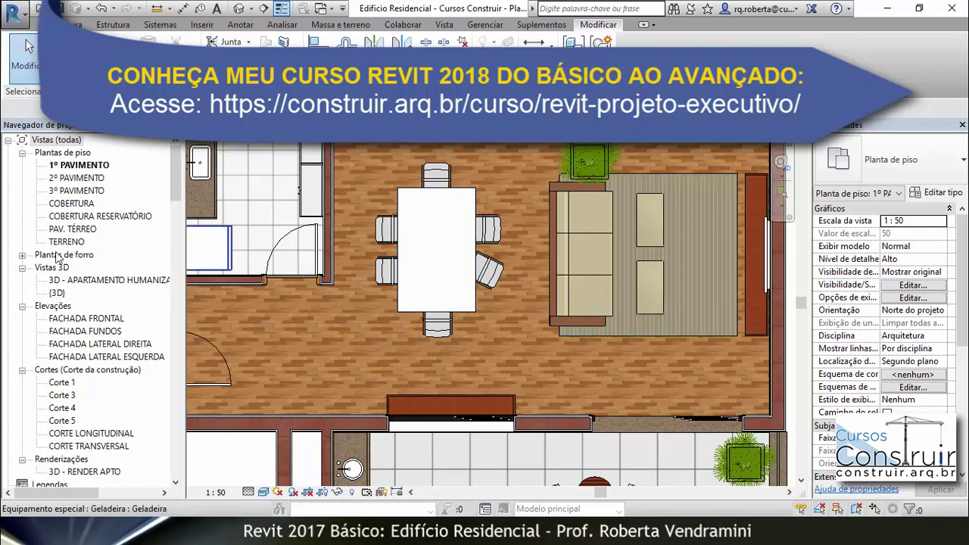
double_click(85, 282)
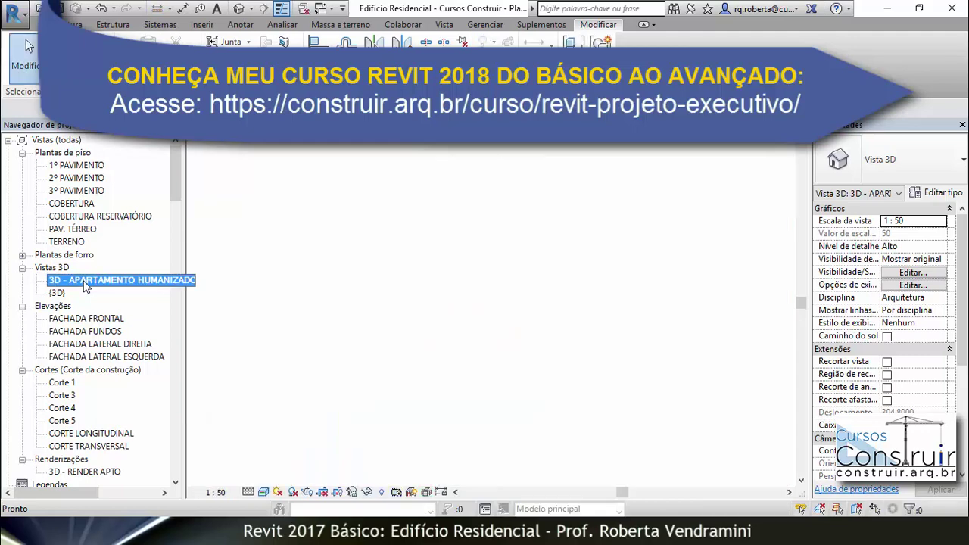
scroll(589, 360, "up", 2)
scroll(567, 360, "up", 2)
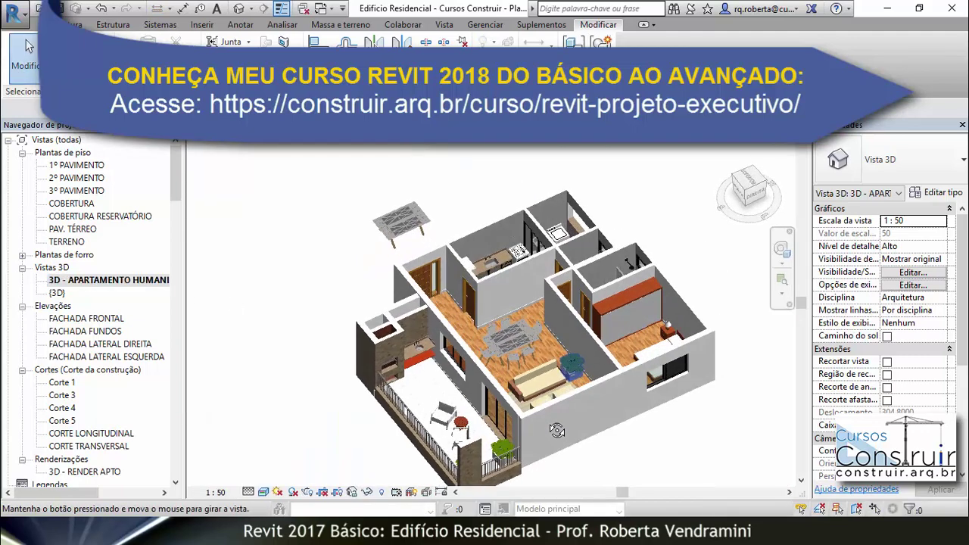
scroll(541, 358, "up", 2)
scroll(519, 357, "up", 3)
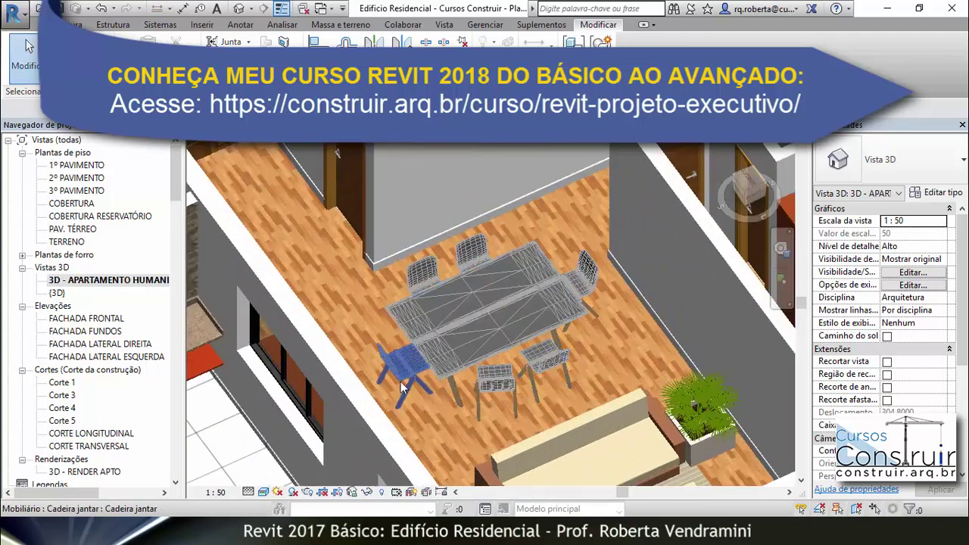
scroll(435, 314, "down", 5)
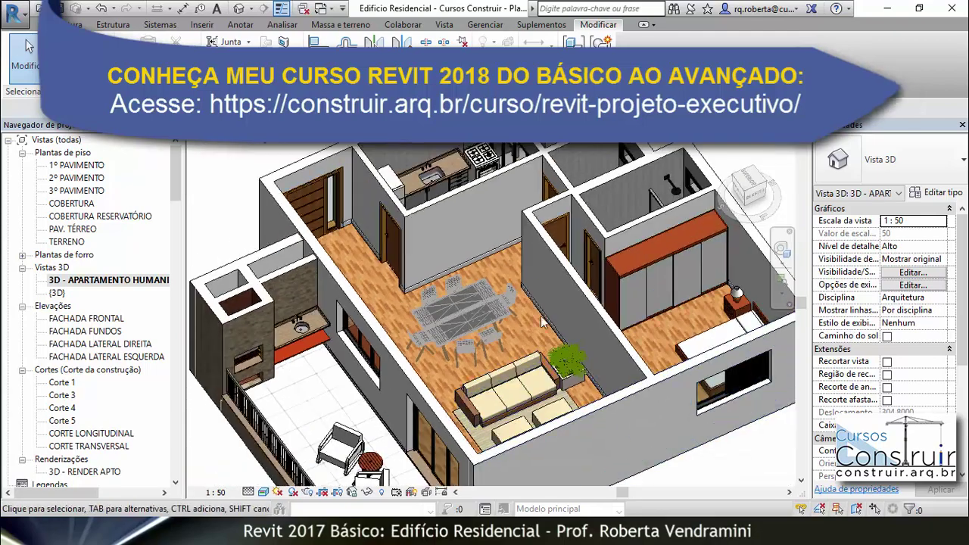
middle_click_drag(484, 356, 544, 413, "shift")
scroll(553, 393, "up", 1)
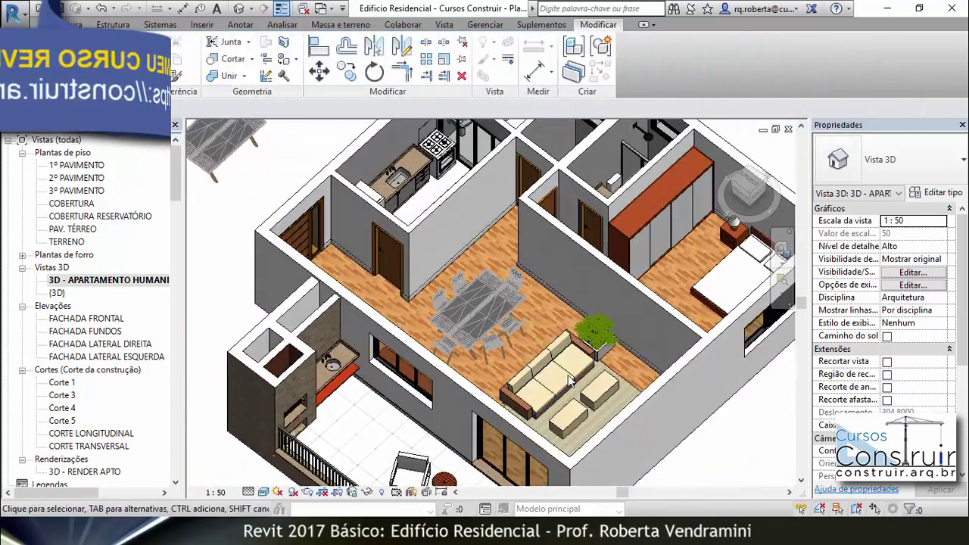
scroll(568, 374, "up", 3)
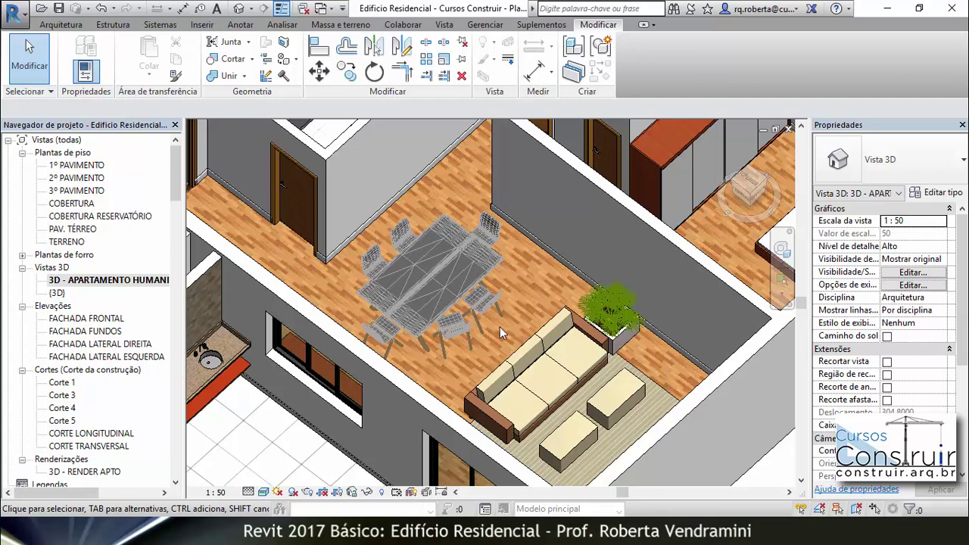
double_click(93, 165)
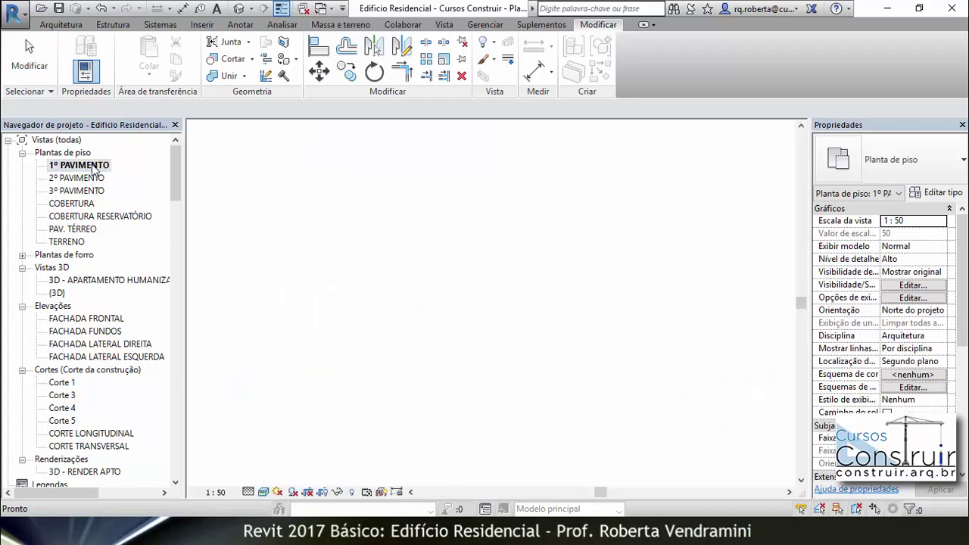